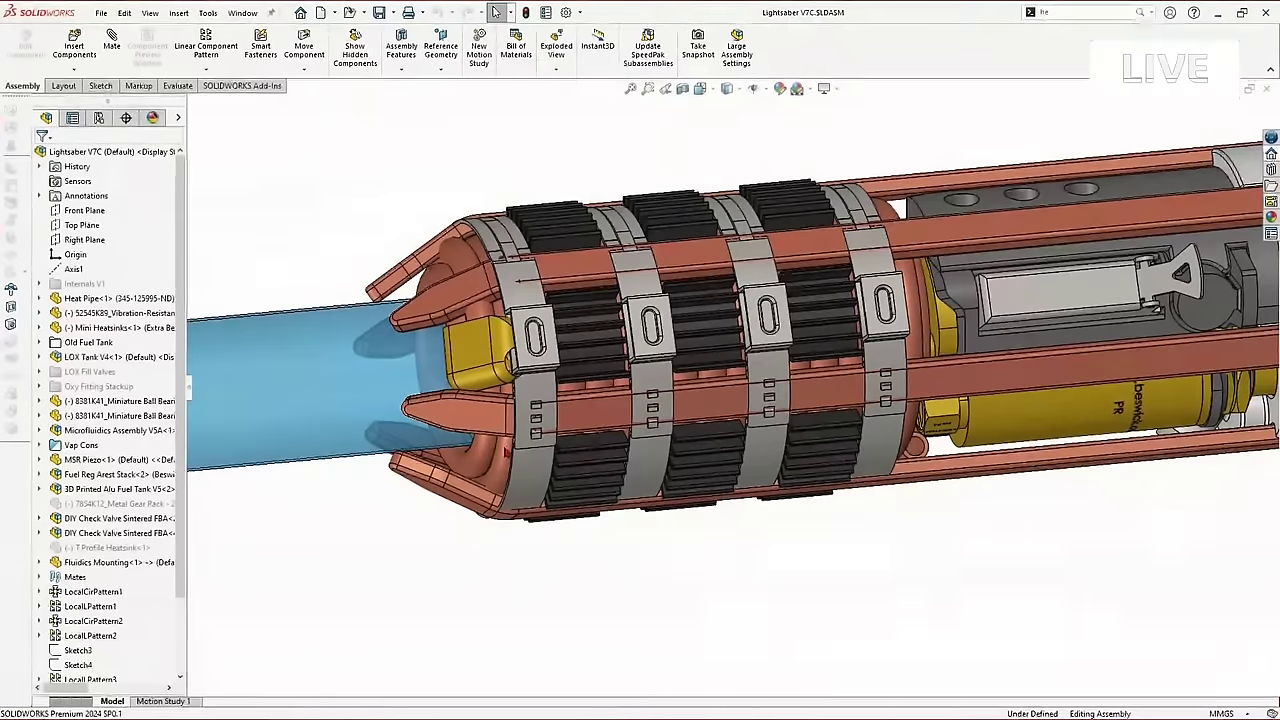
Examine the lightsaber assembly's heat pipes where they run through the finned front section and the rear clamp rings.
left_click(477, 398)
left_click(465, 554)
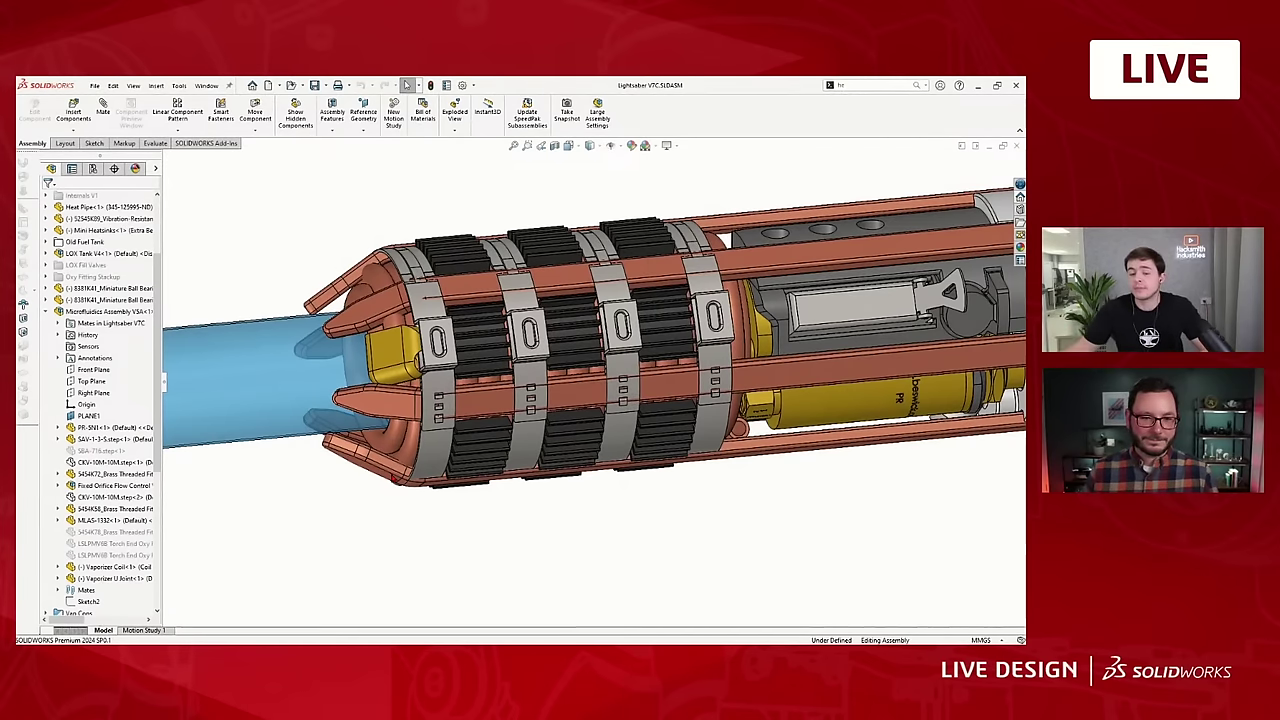
scroll(486, 423, "up", 4)
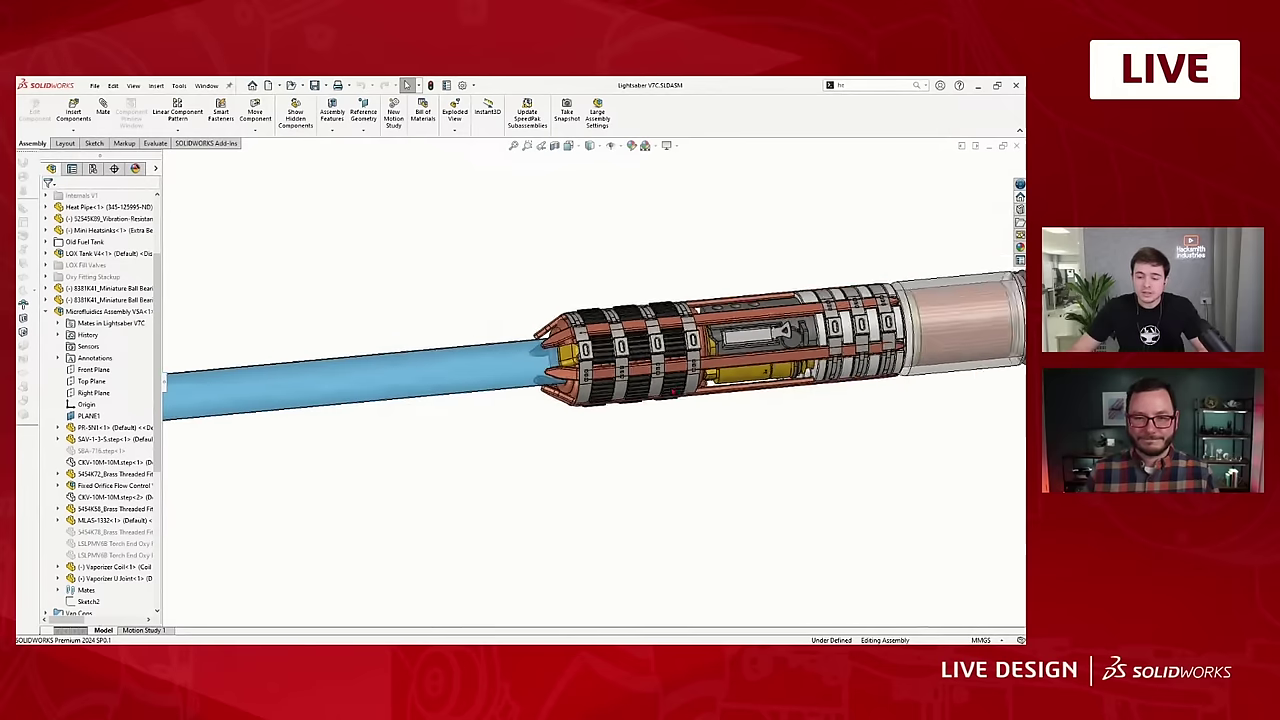
scroll(697, 367, "down", 3)
left_click(995, 372)
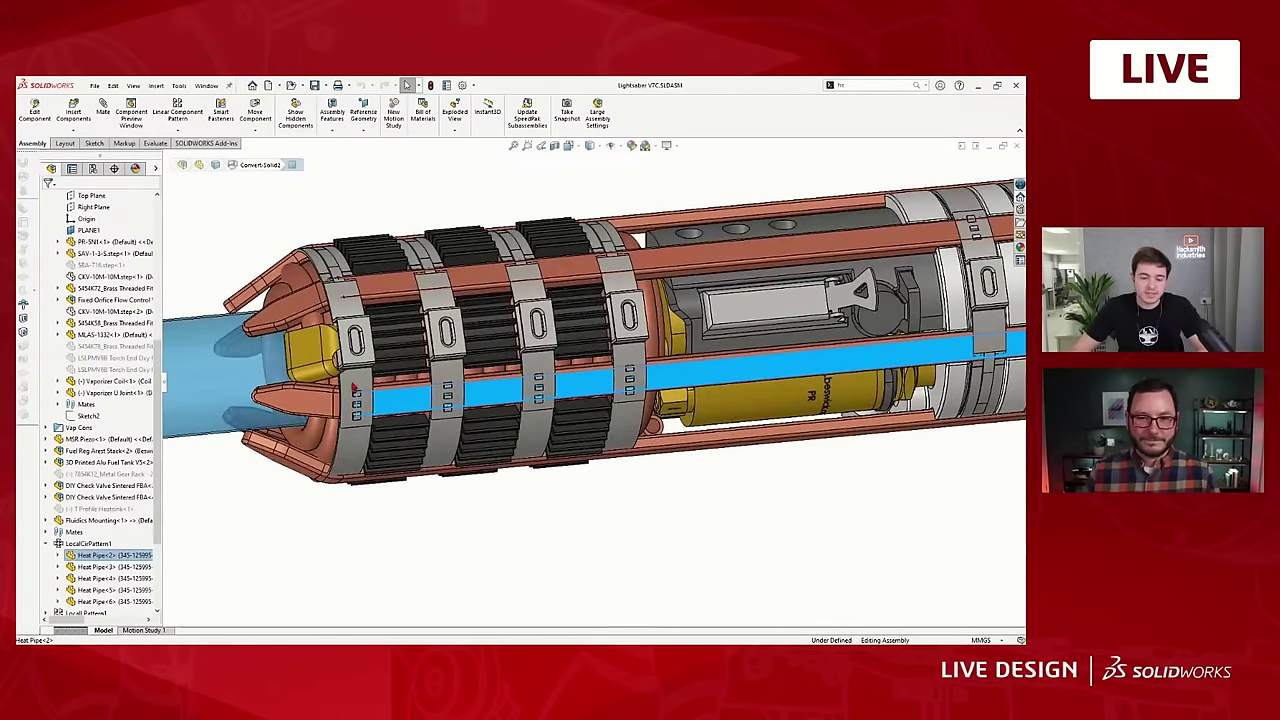
scroll(995, 374, "up", 2)
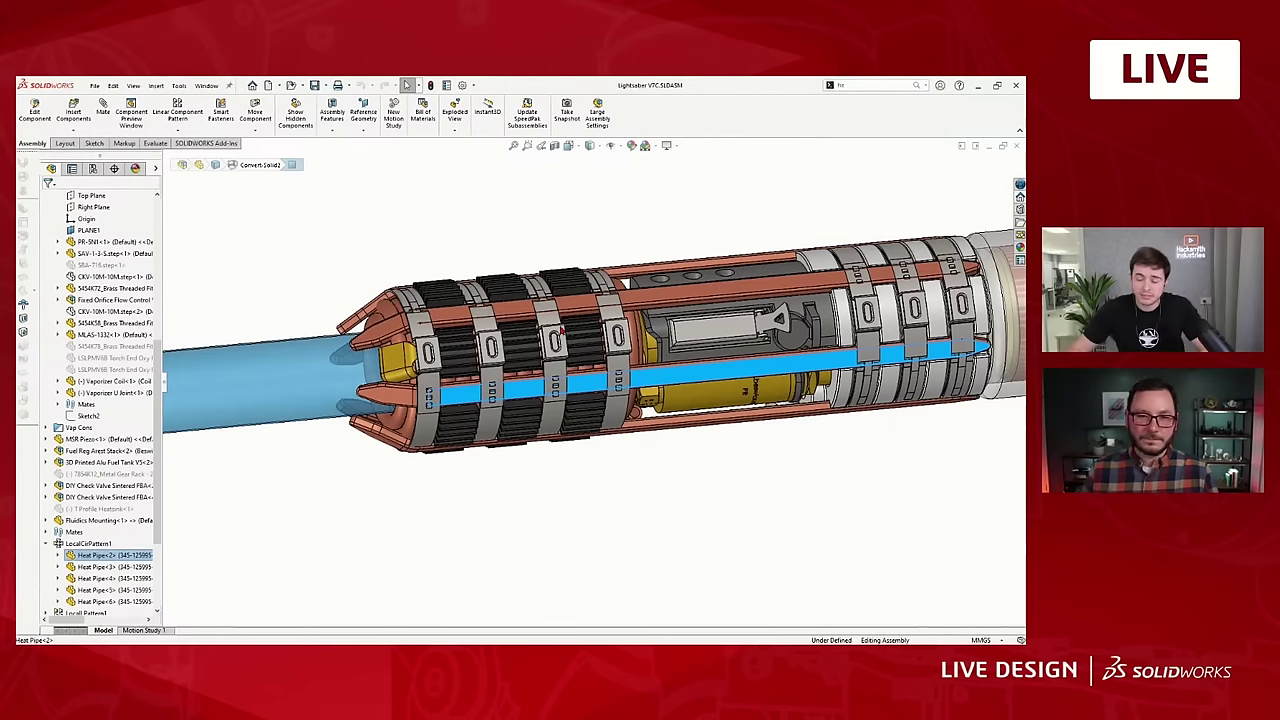
left_click(357, 229)
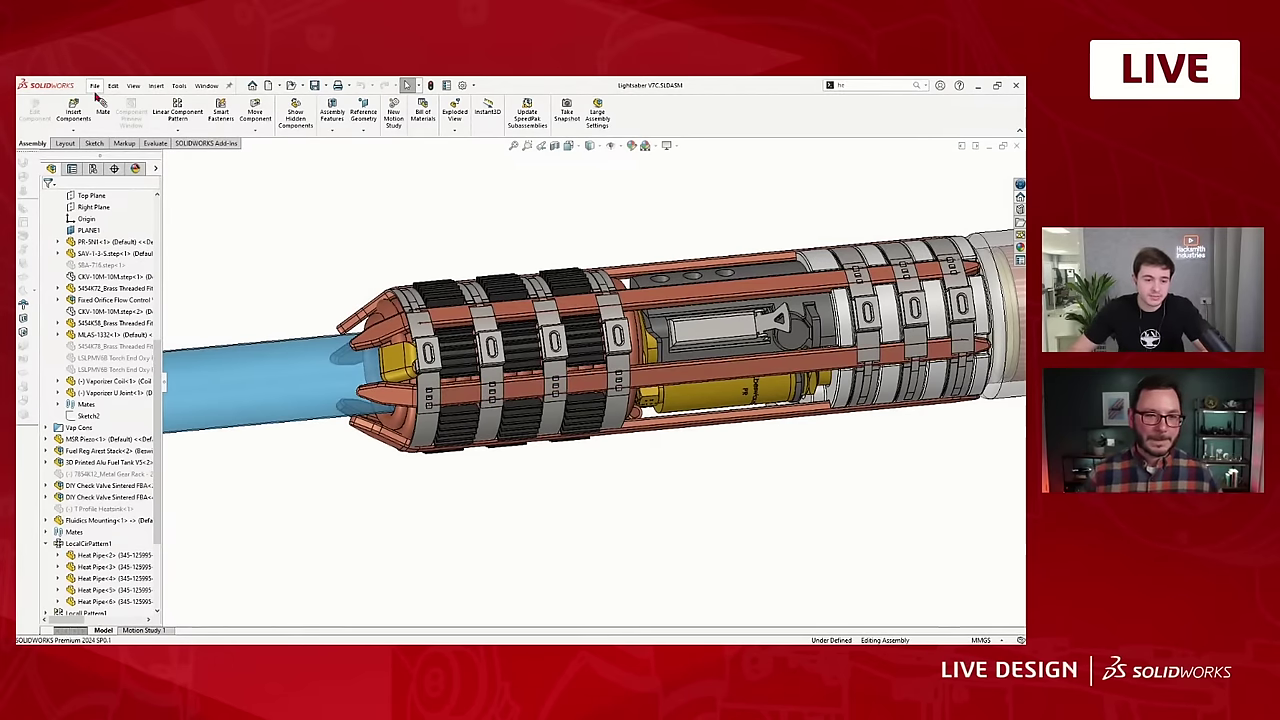
Create a new part document and start a sketch on its Top Plane.
left_click(268, 86)
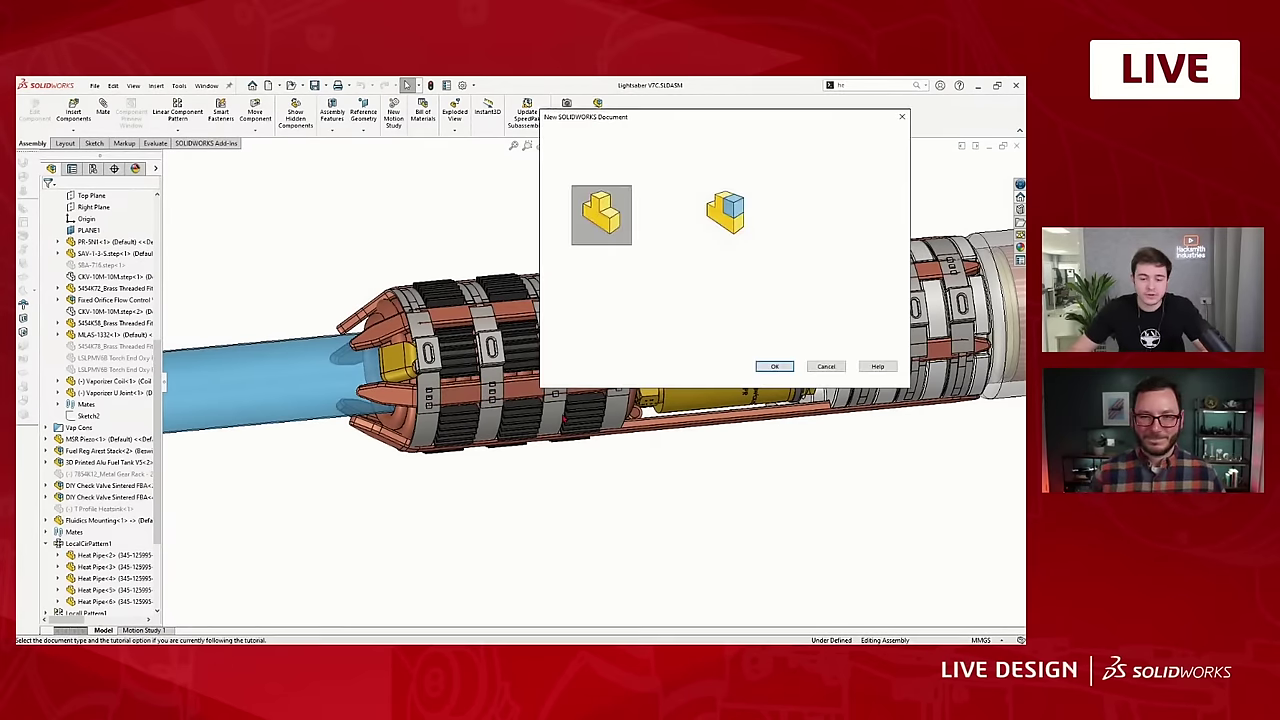
left_click(774, 367)
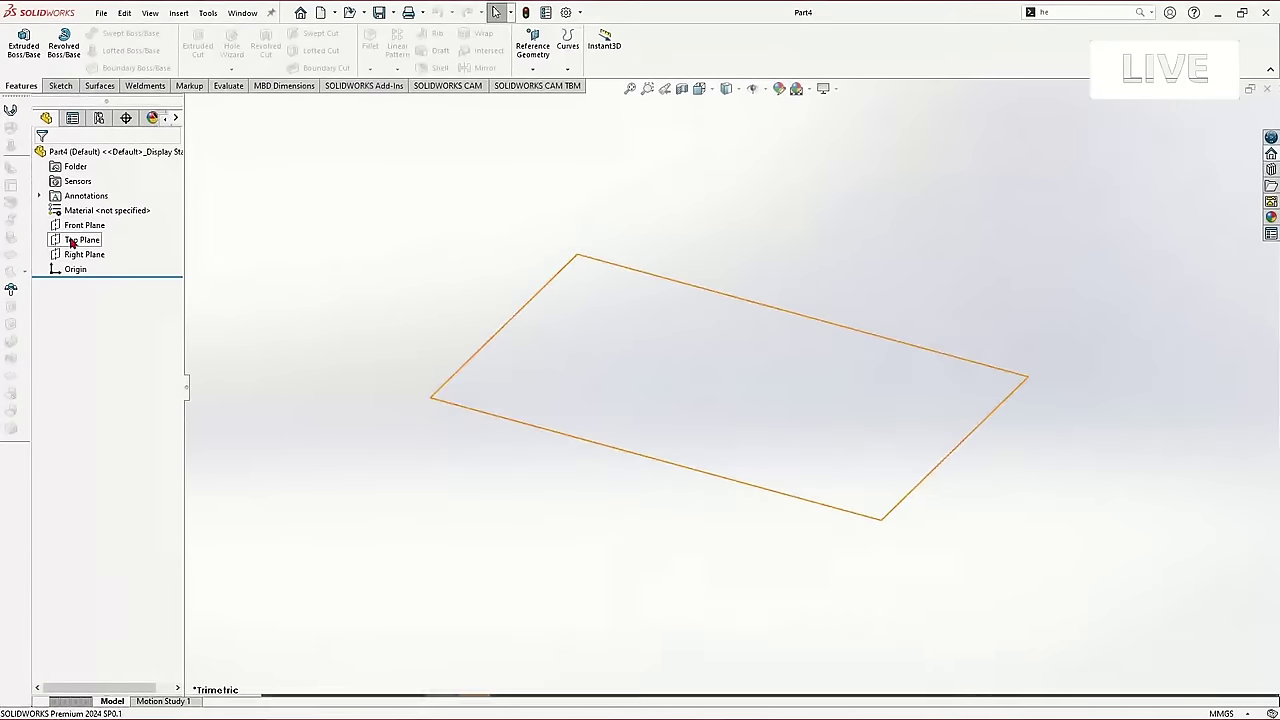
left_click(69, 266)
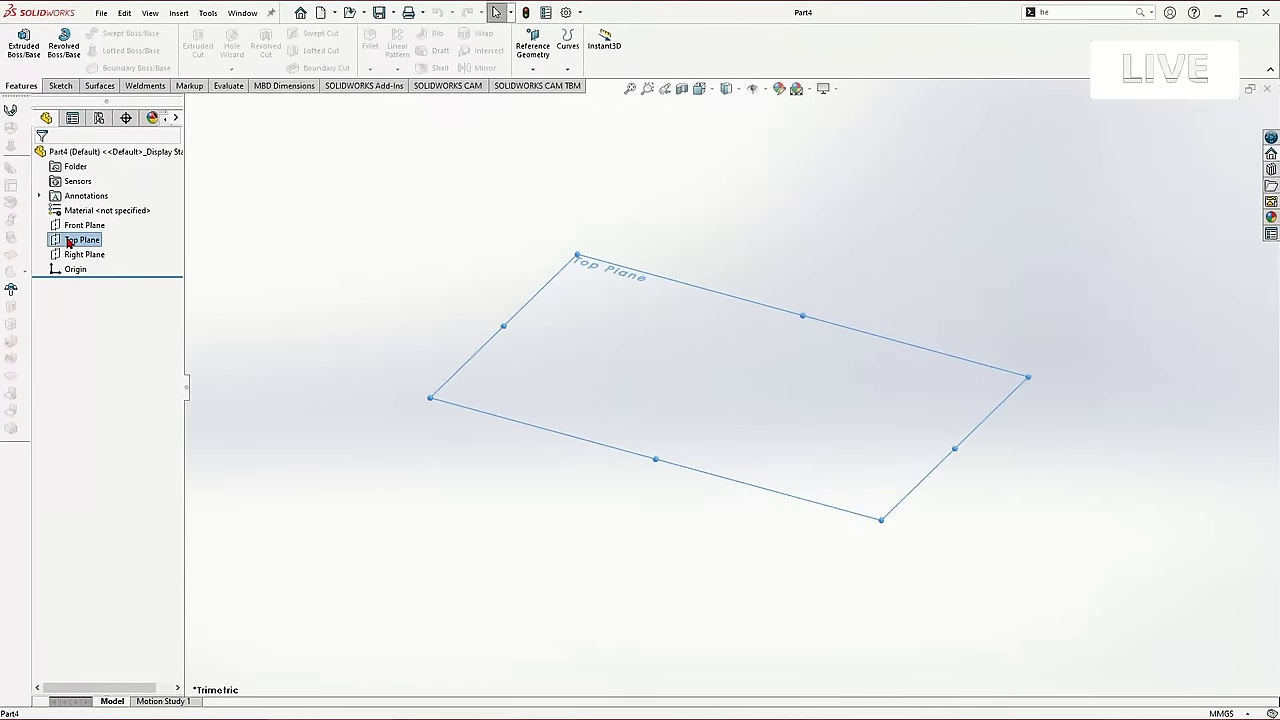
key("s")
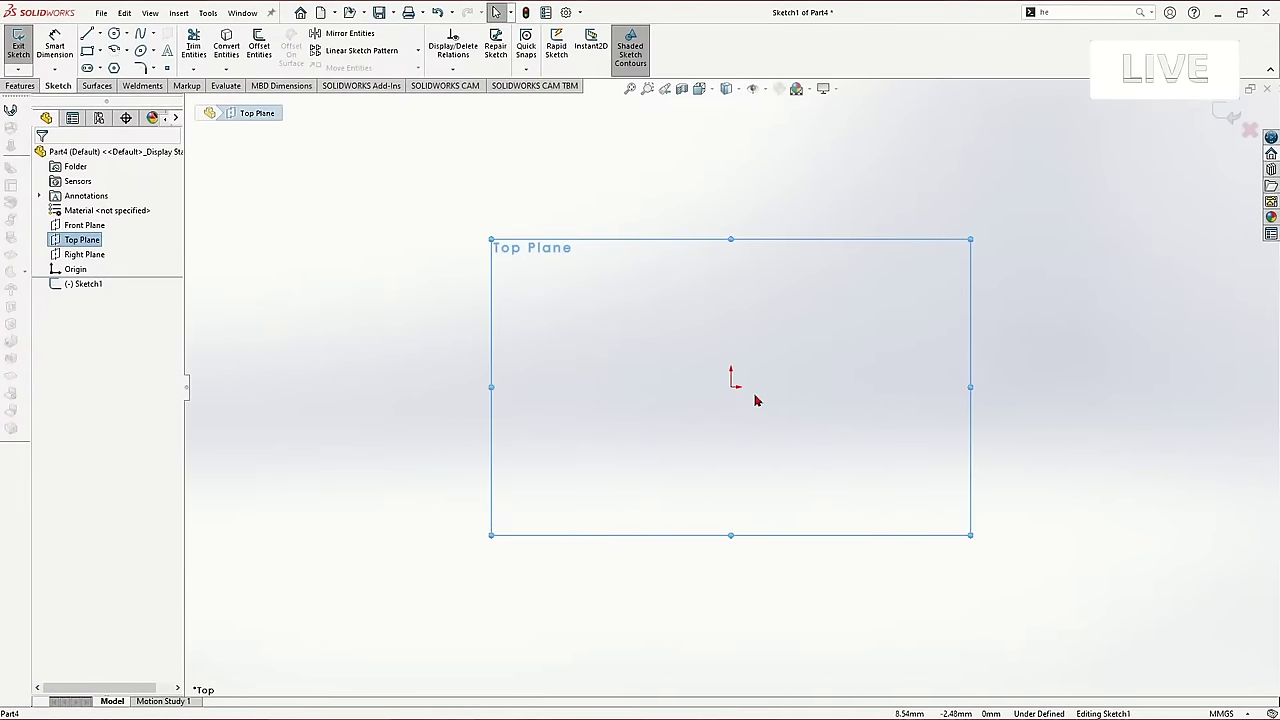
Draw an infinite-length horizontal construction line through the origin.
key("l")
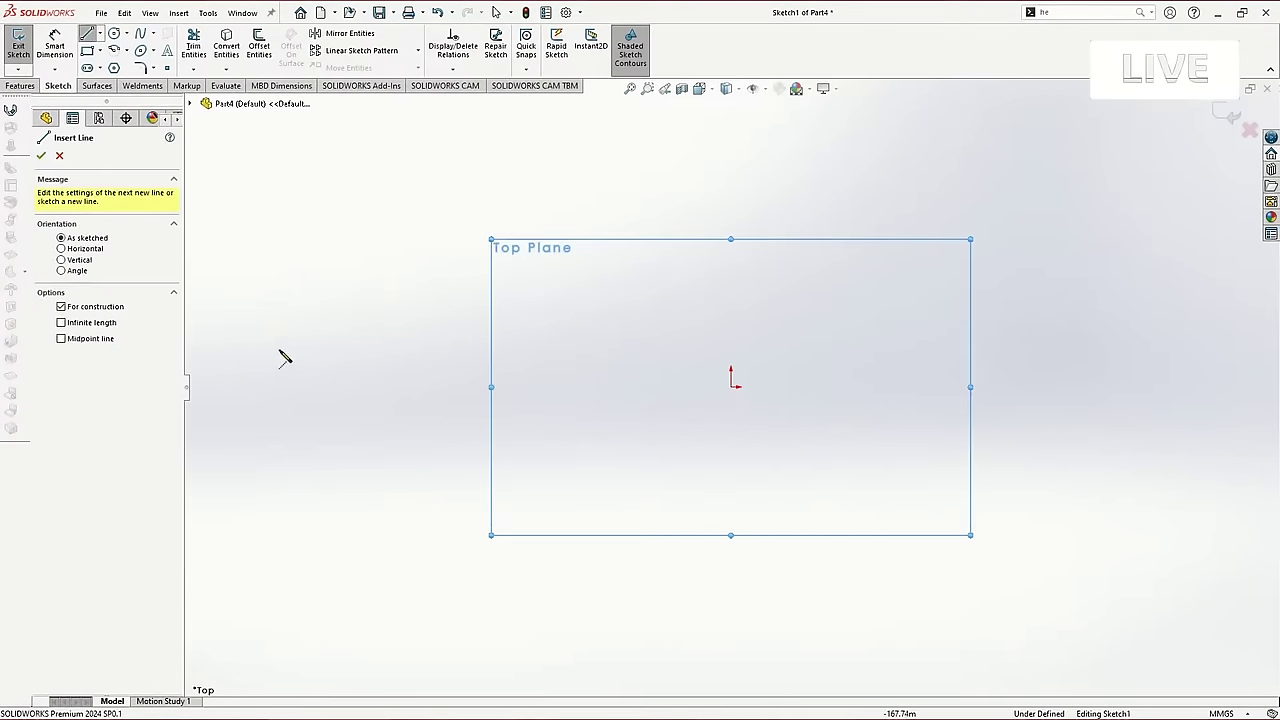
left_click(97, 323)
left_click(731, 387)
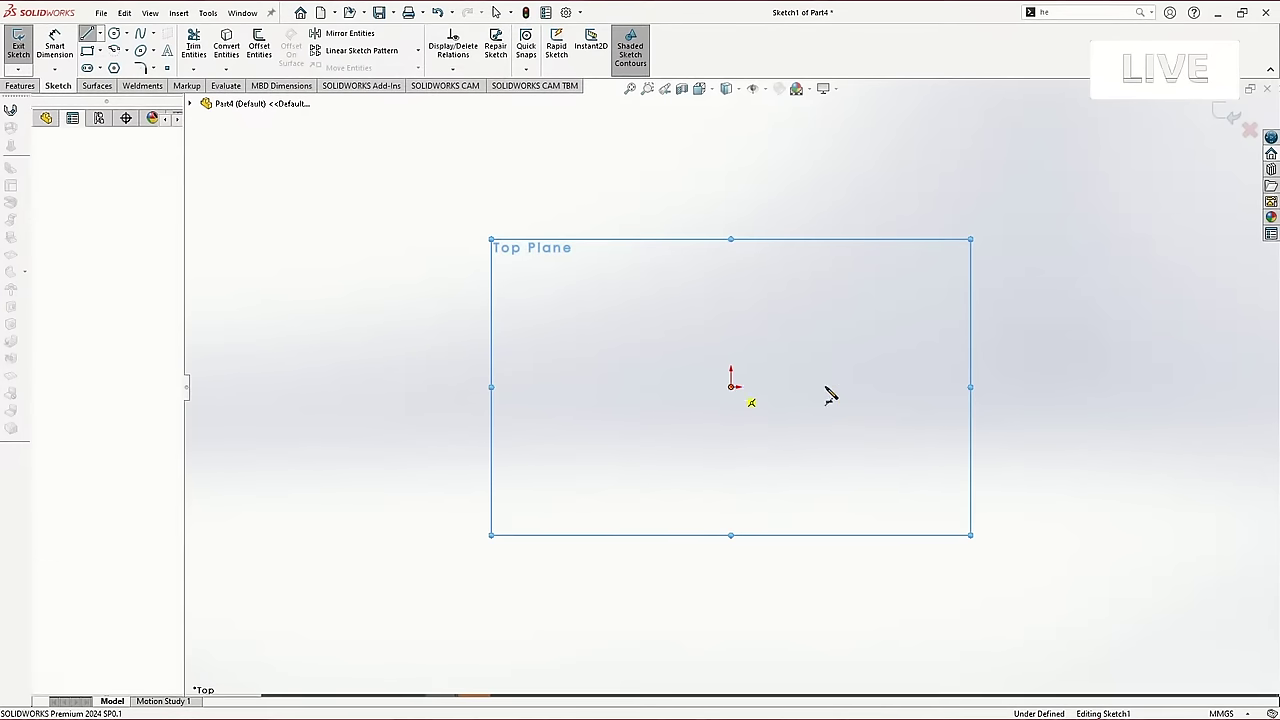
left_click(854, 388)
key("Escape")
Add an infinite-length vertical construction line through the origin.
key("l")
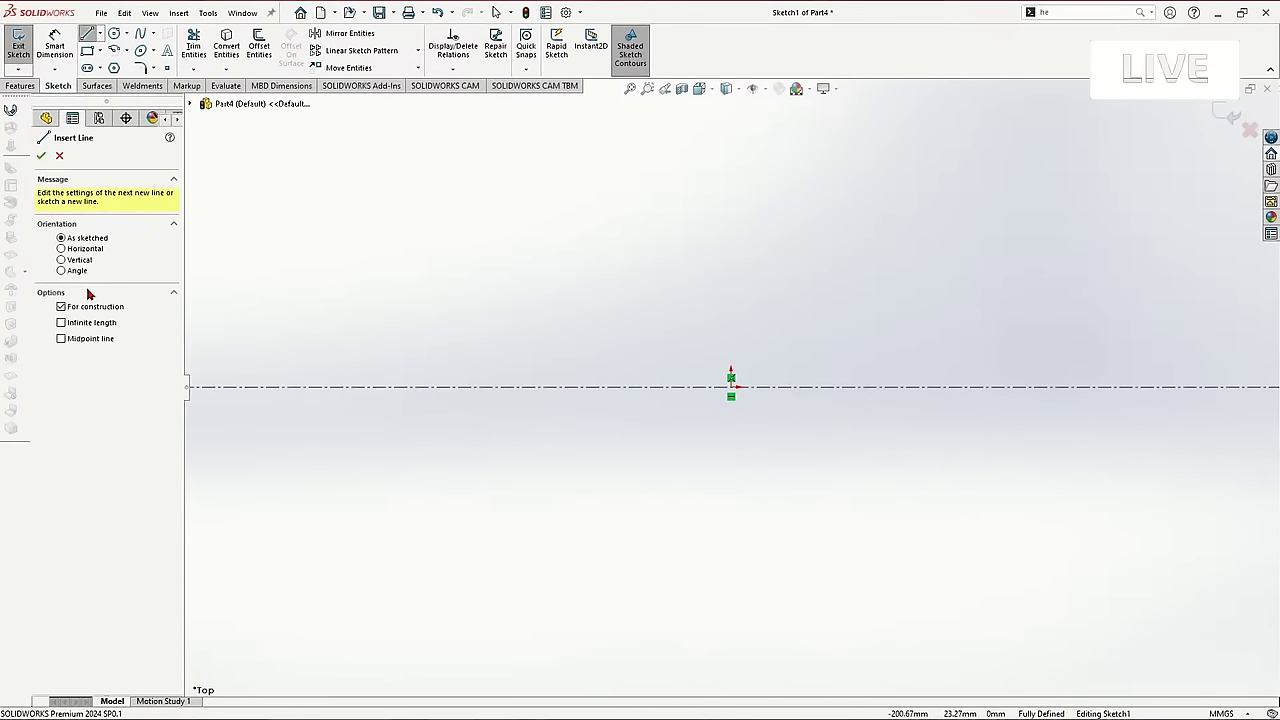
left_click(80, 260)
left_click(92, 322)
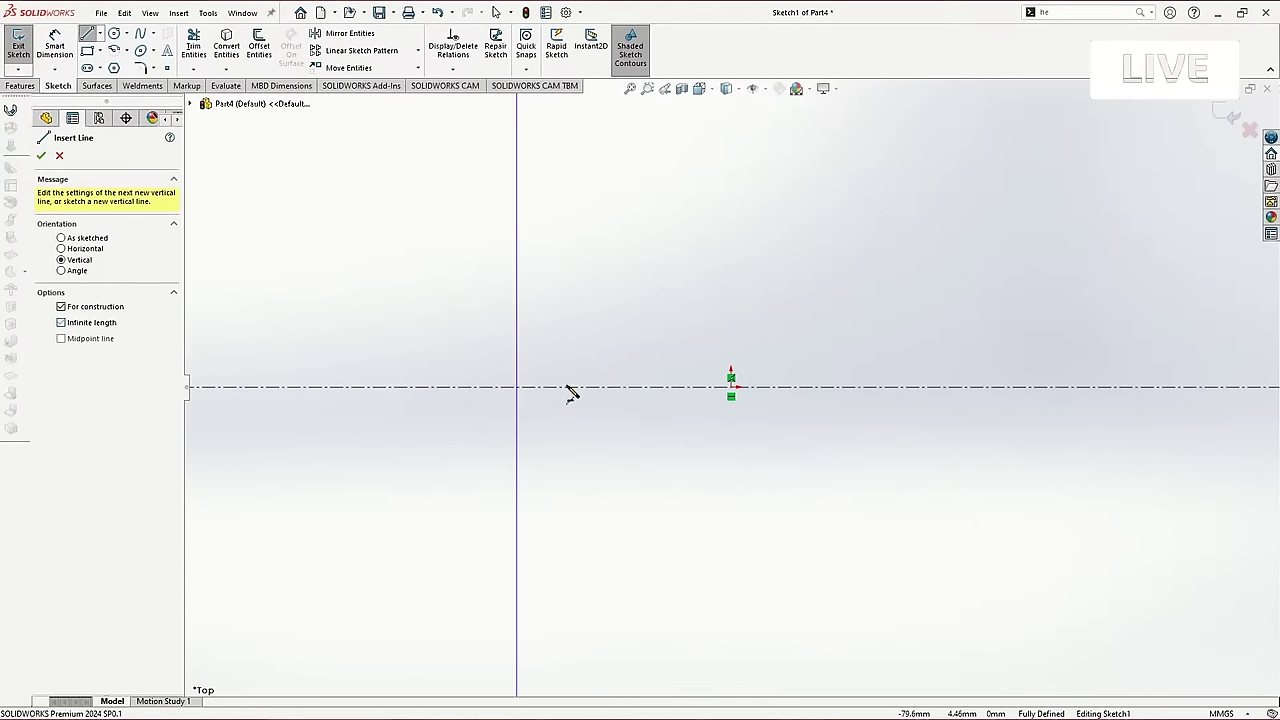
left_click(733, 388)
key("Escape")
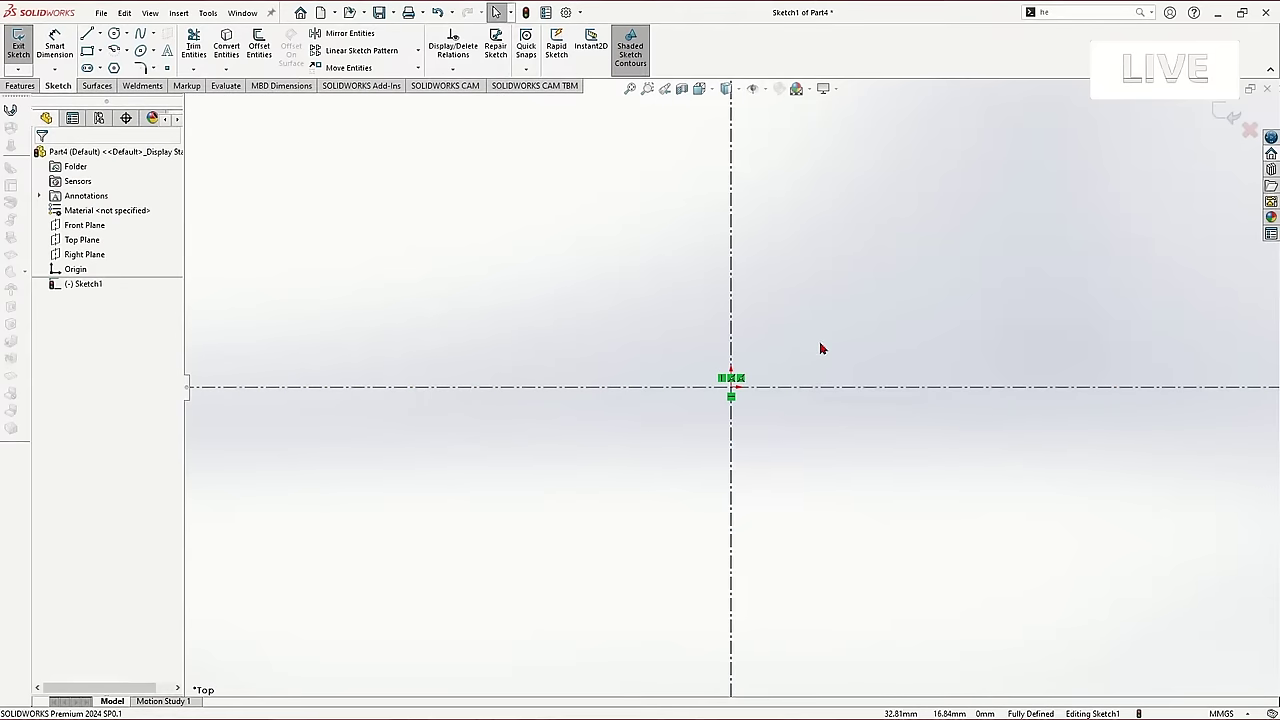
scroll(947, 368, "down", 1)
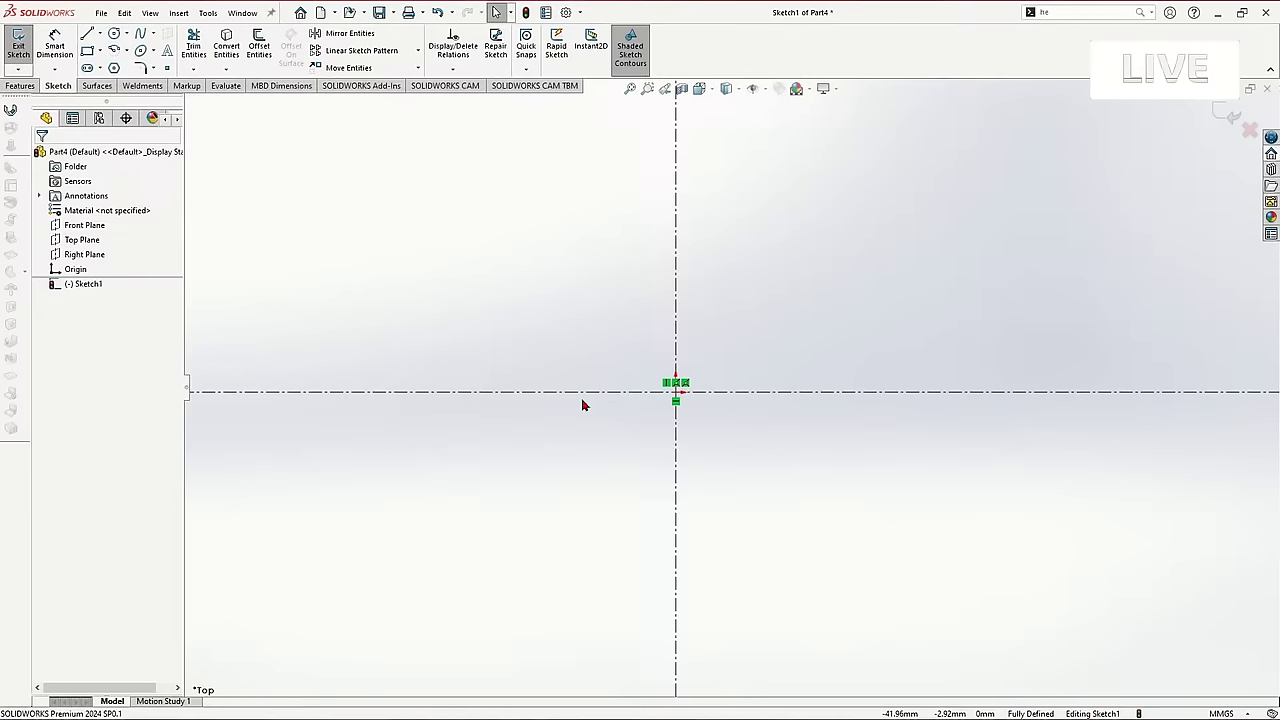
middle_click_drag(484, 379, 575, 382, "ctrl")
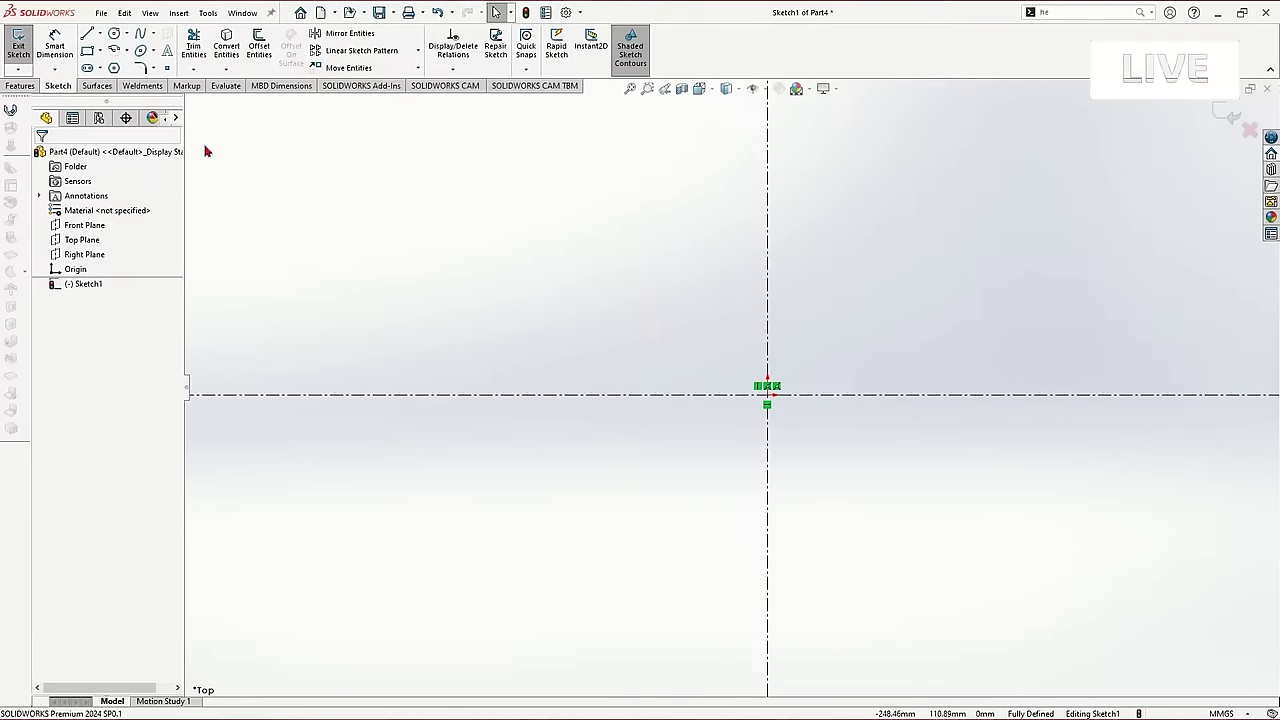
left_click(88, 51)
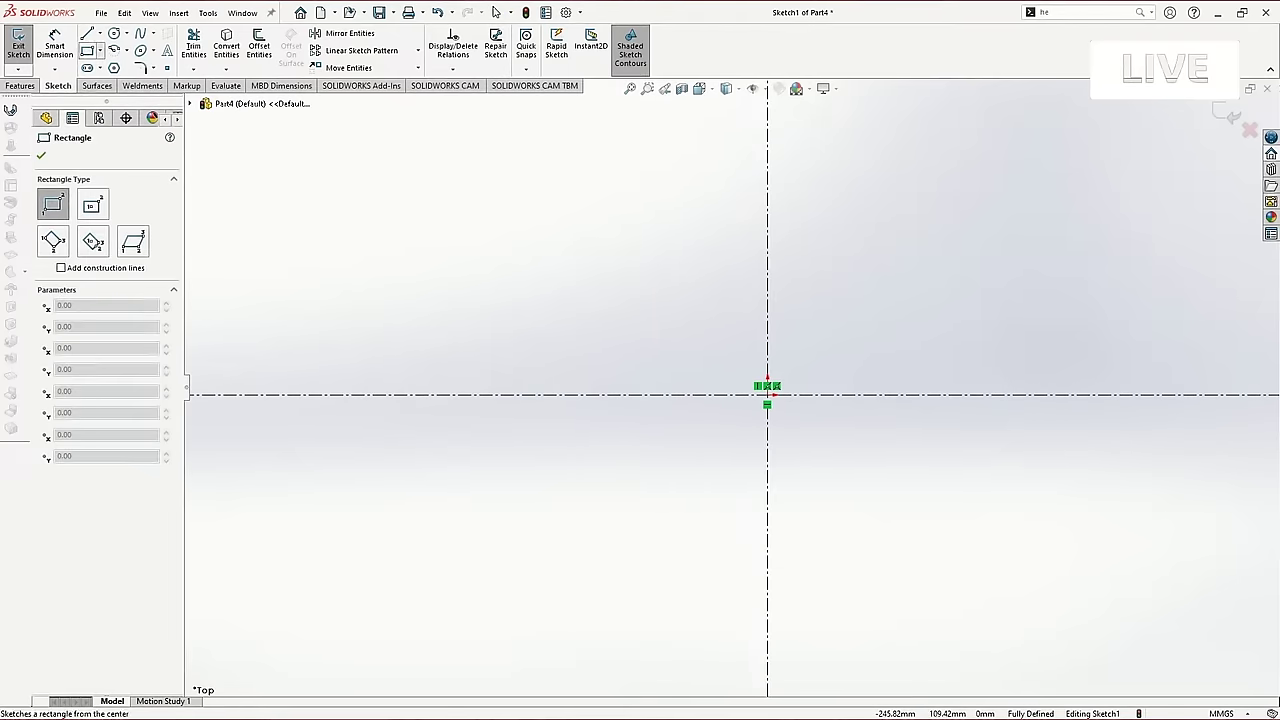
left_click(317, 171)
key("Escape")
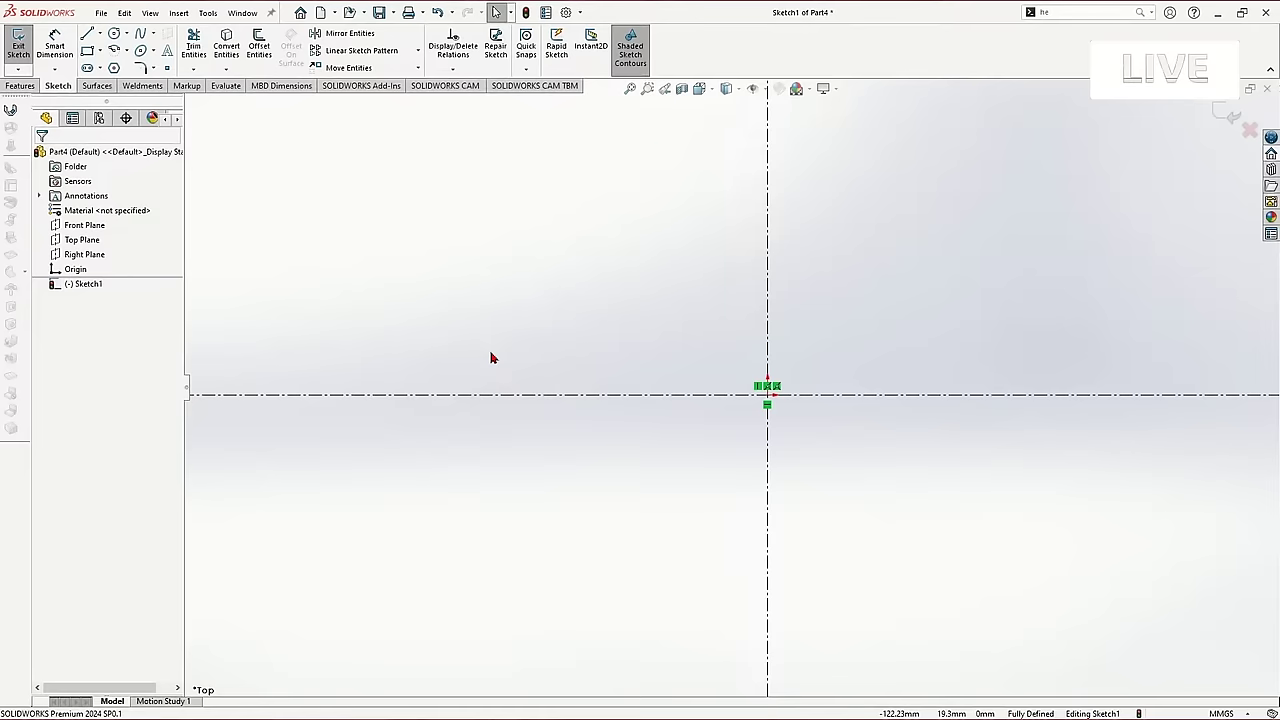
key("r")
left_click(518, 262)
key("Escape")
Sketch a center rectangle on the origin, about 327 mm wide and 40 mm high.
key("shift+r")
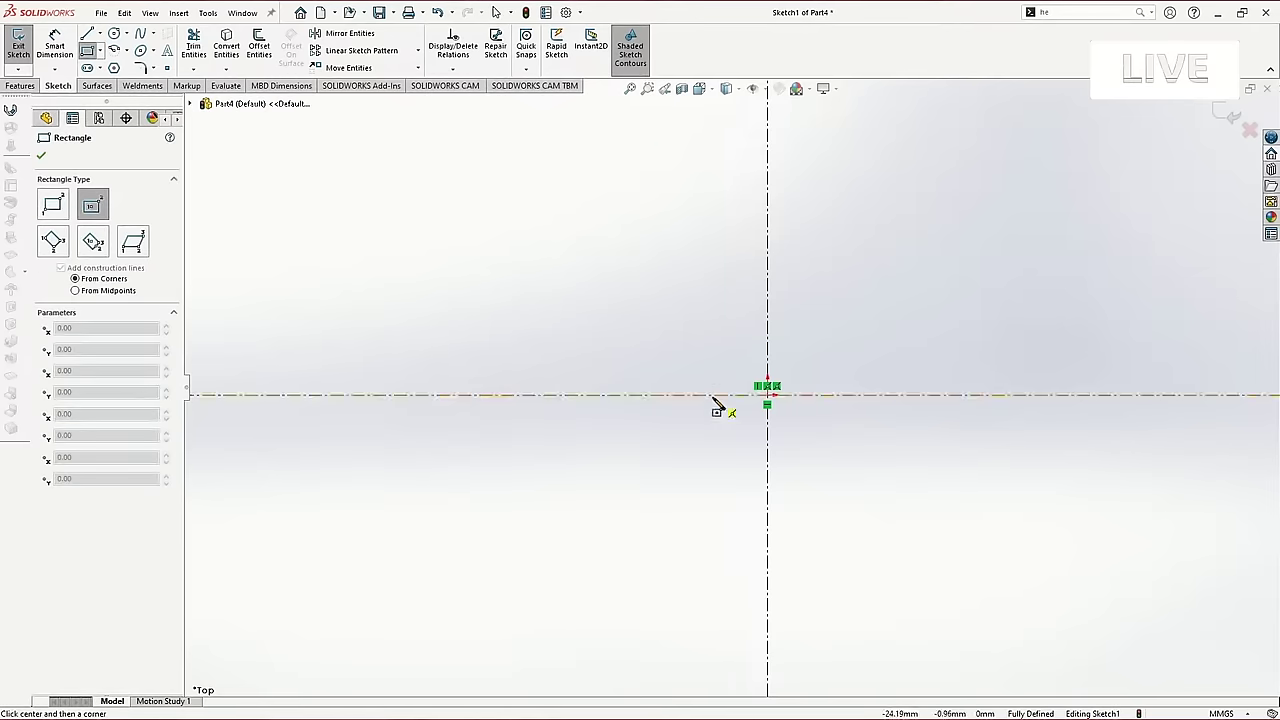
left_click(767, 395)
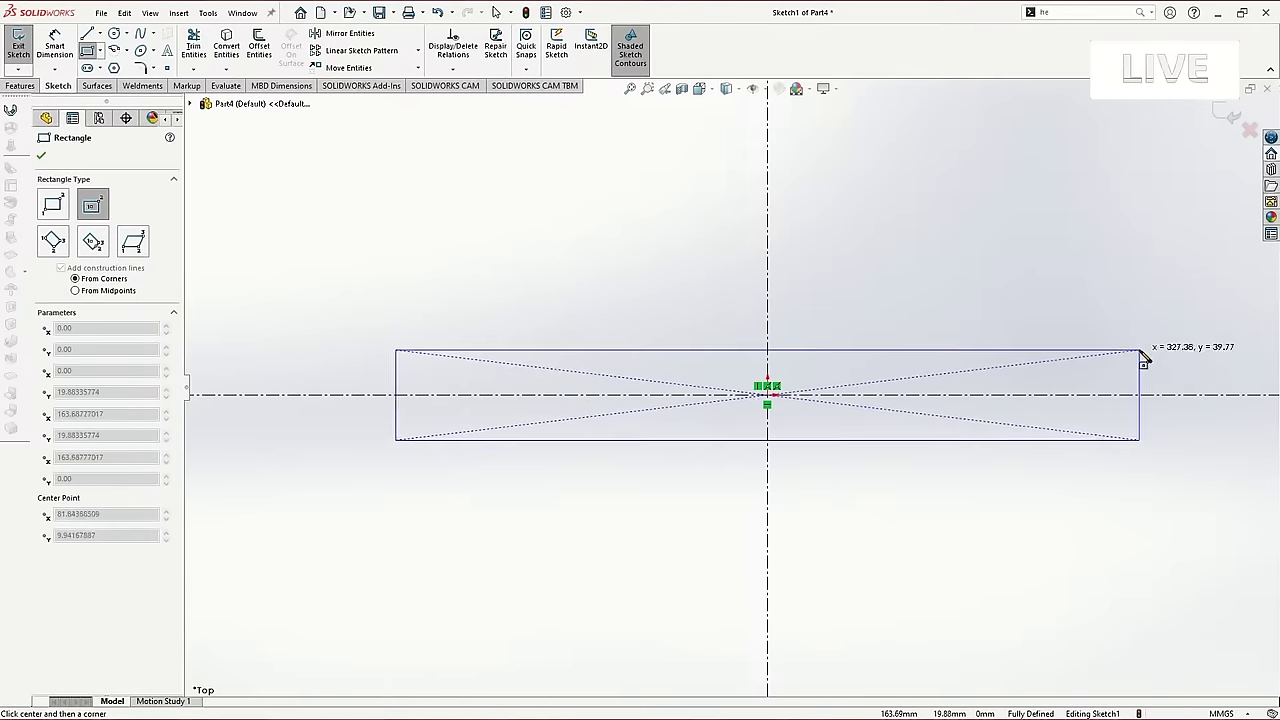
left_click(1140, 351)
key("Escape")
scroll(1000, 365, "up", 3)
scroll(984, 366, "down", 2)
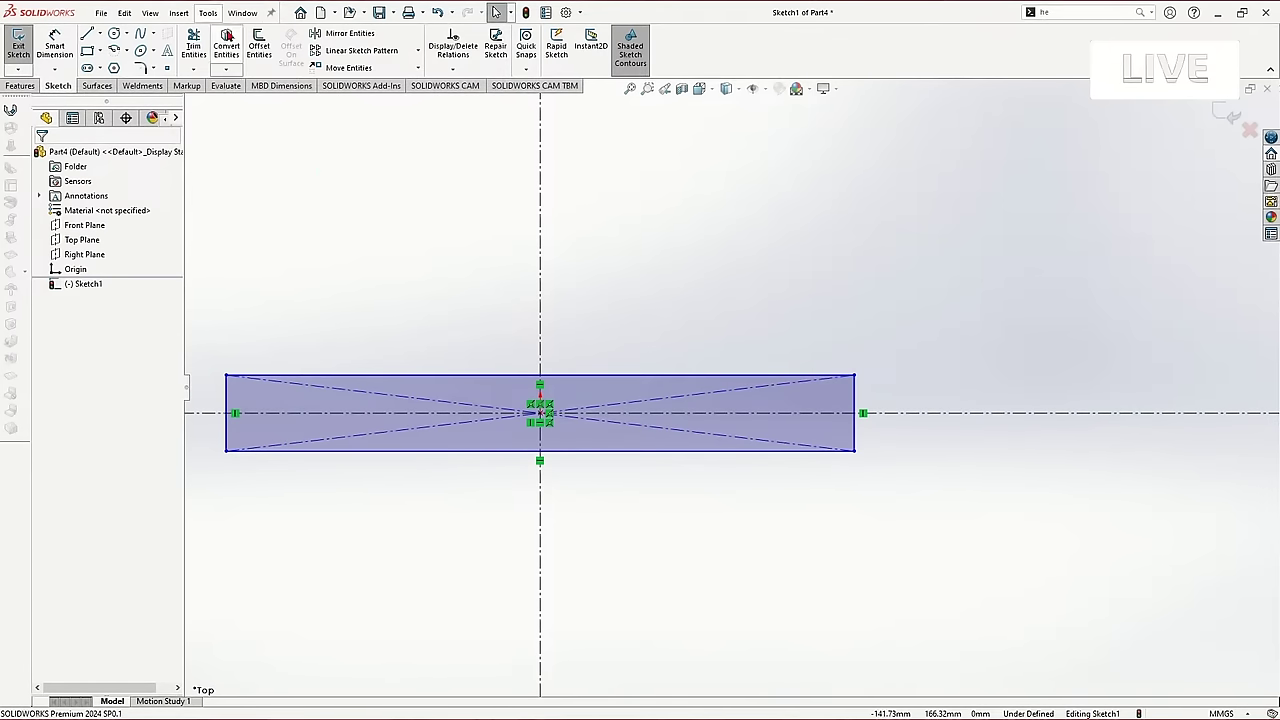
scroll(584, 438, "up", 2)
scroll(586, 425, "down", 1)
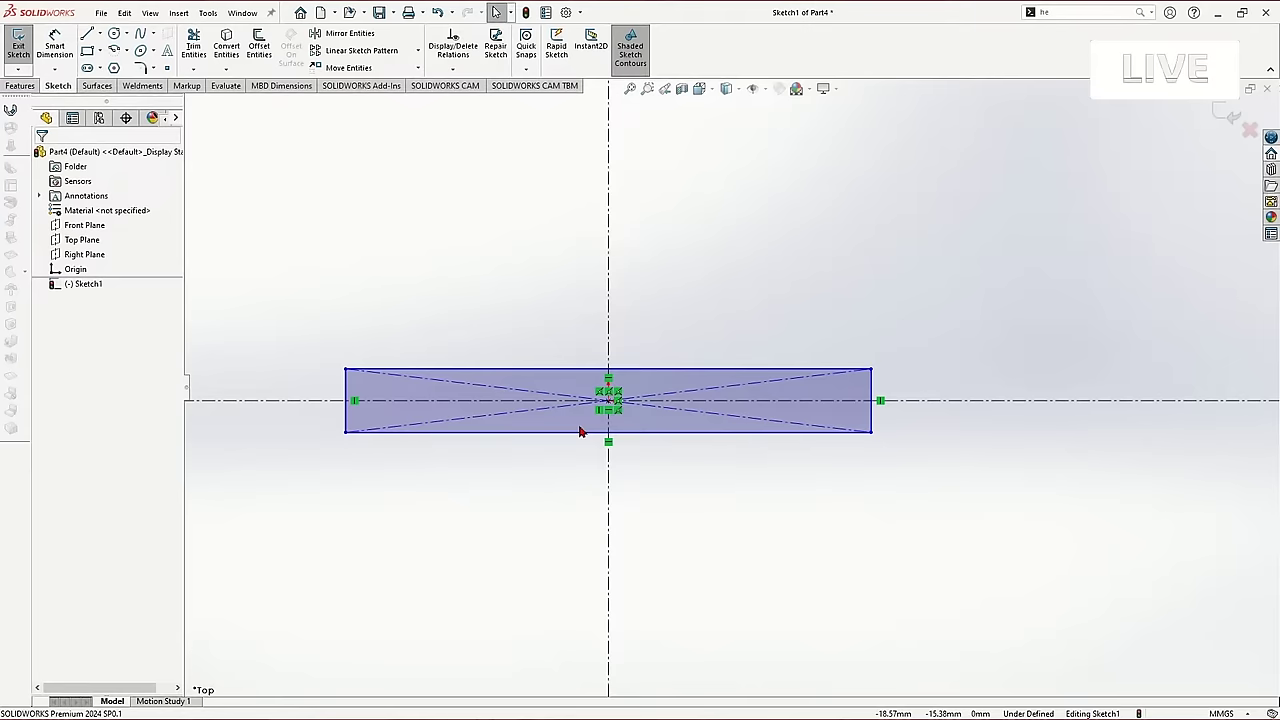
scroll(636, 490, "up", 1)
scroll(626, 424, "down", 1)
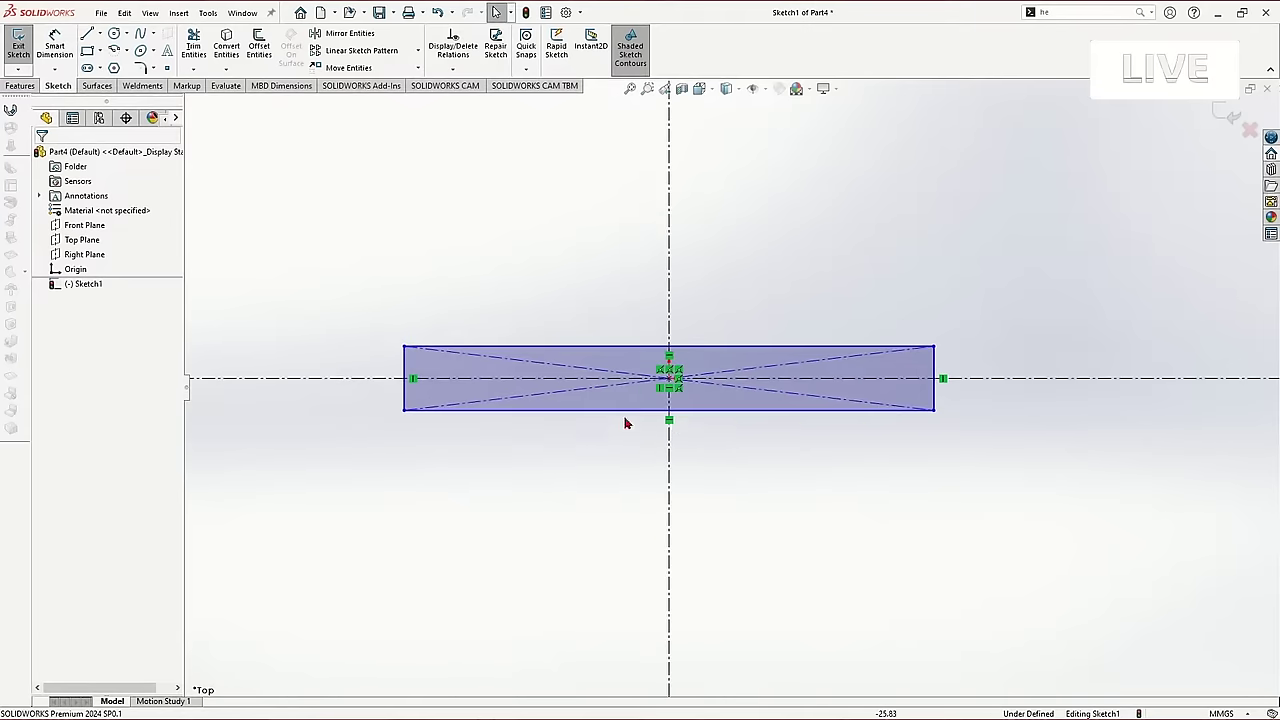
scroll(625, 423, "down", 3)
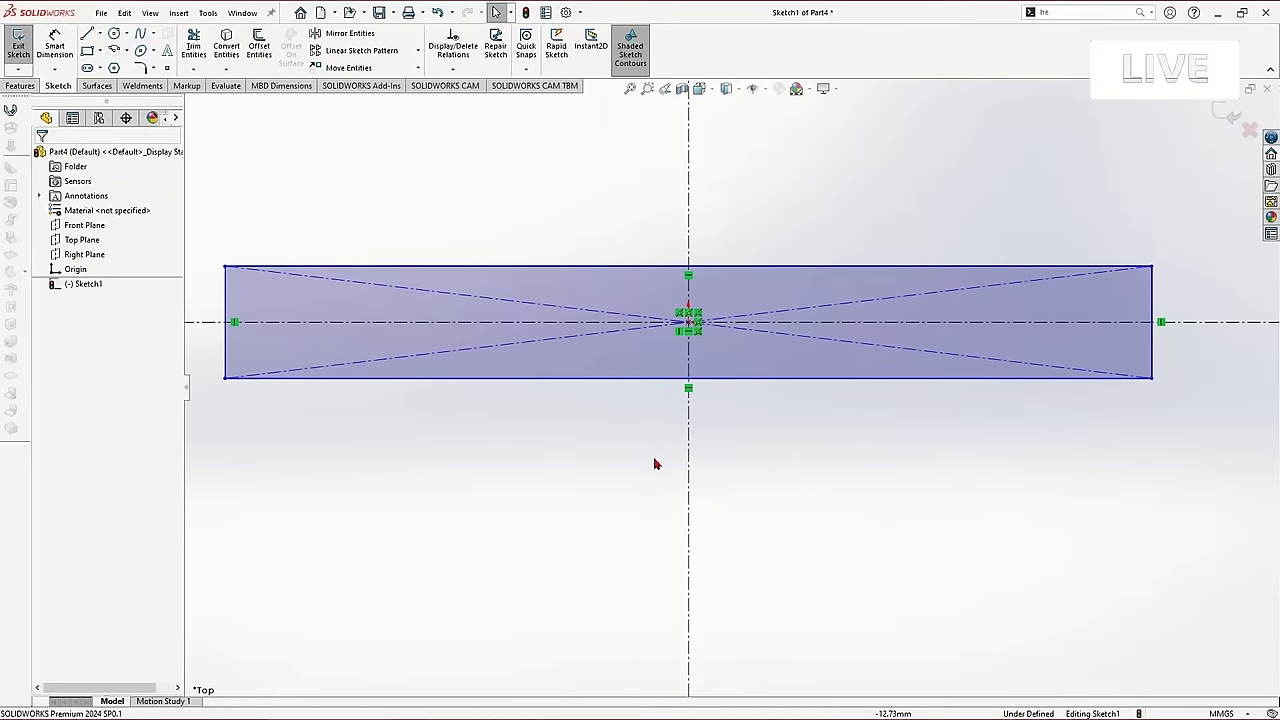
scroll(597, 467, "up", 3)
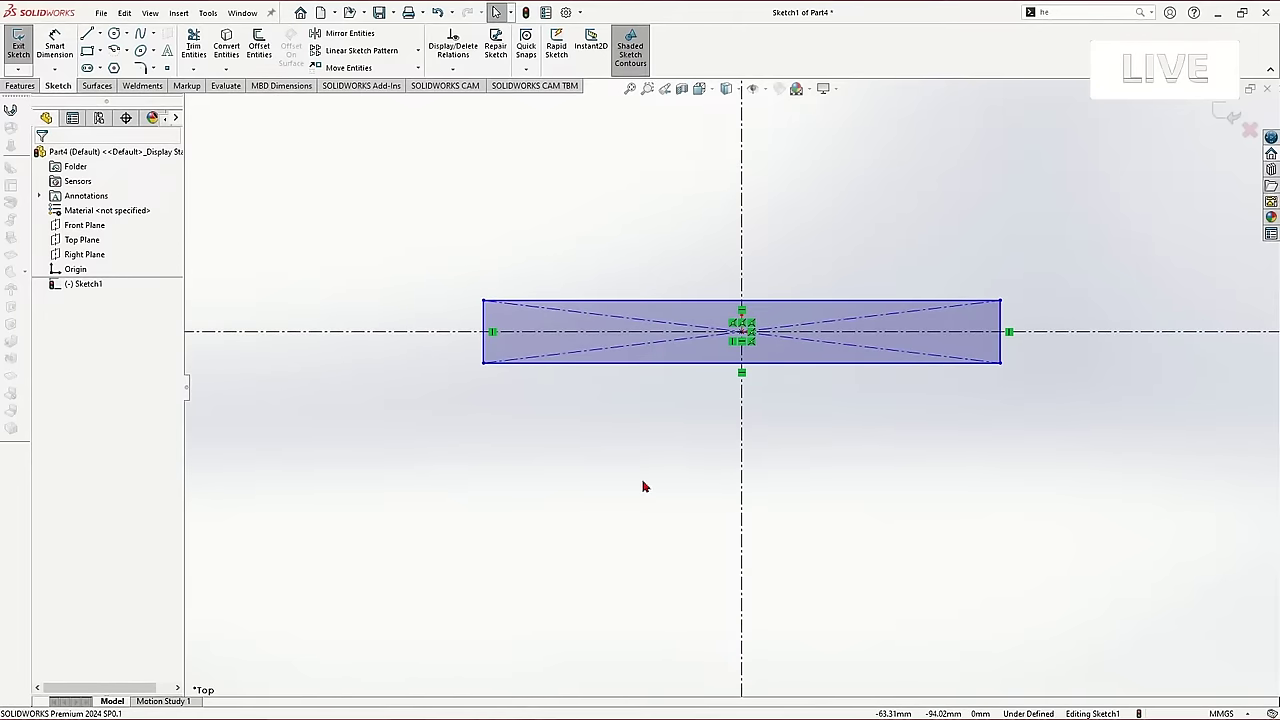
scroll(640, 430, "up", 3)
scroll(834, 371, "down", 2)
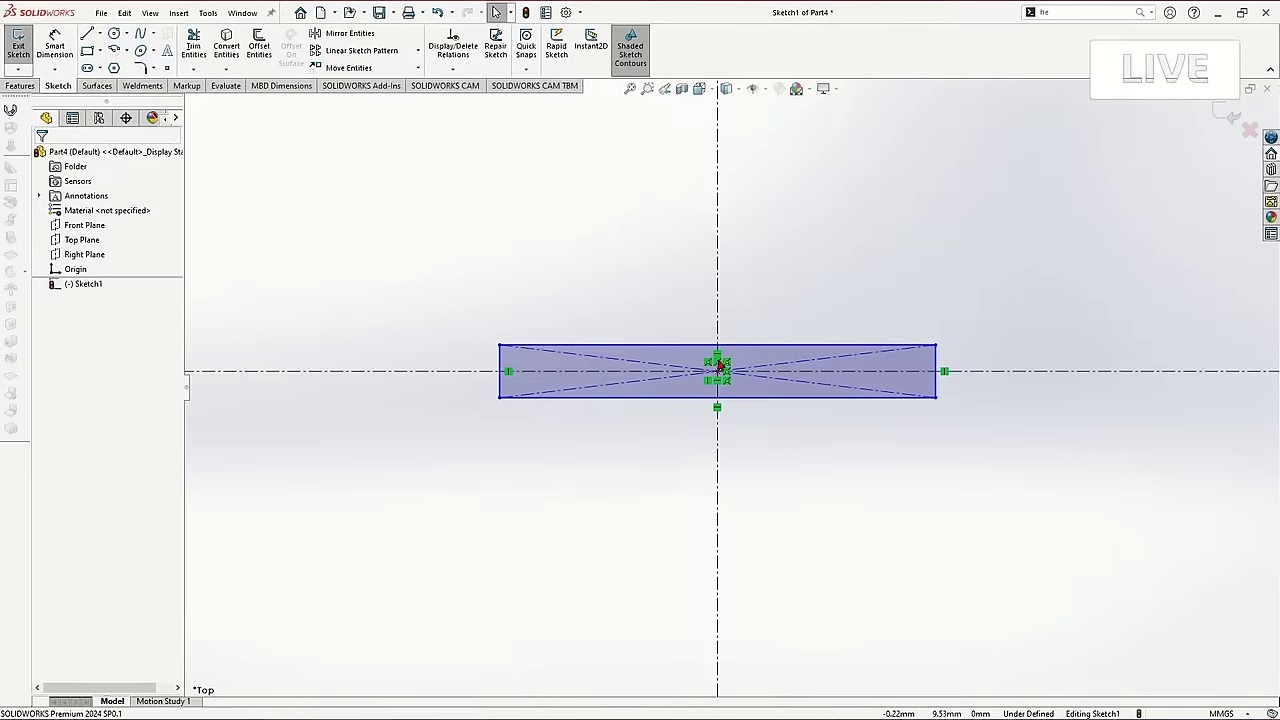
scroll(934, 471, "up", 1)
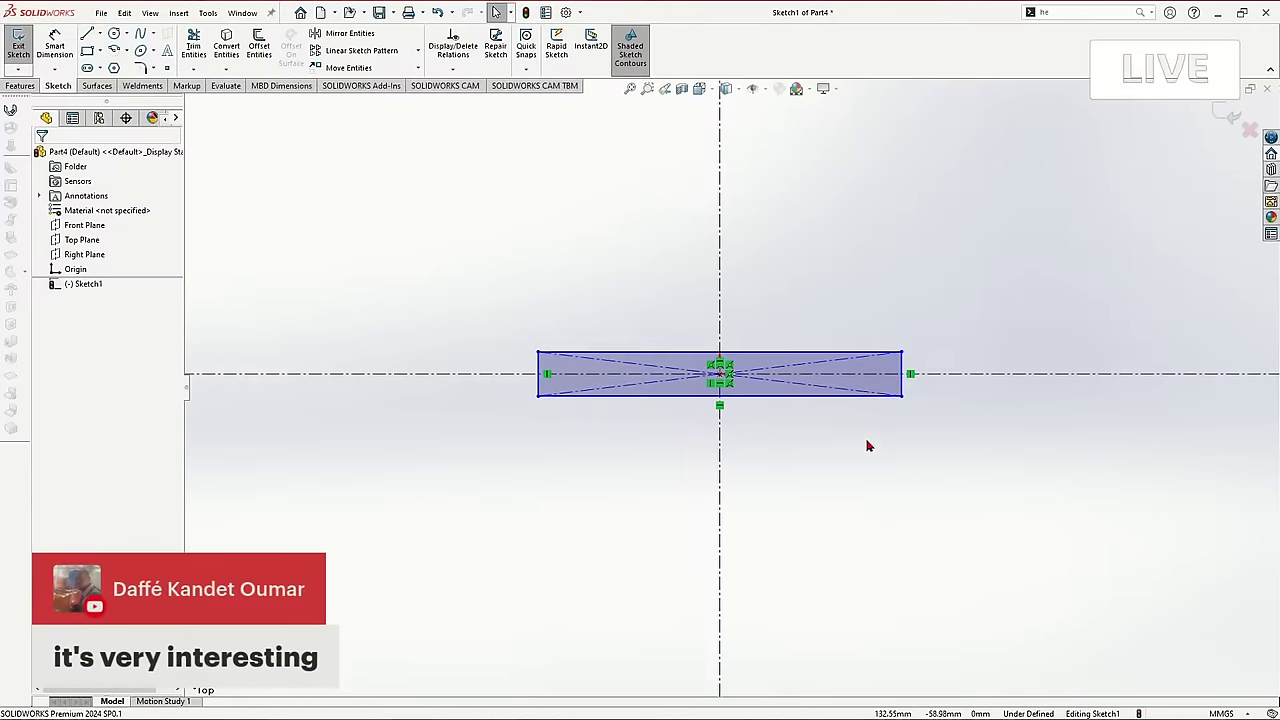
scroll(866, 443, "down", 1)
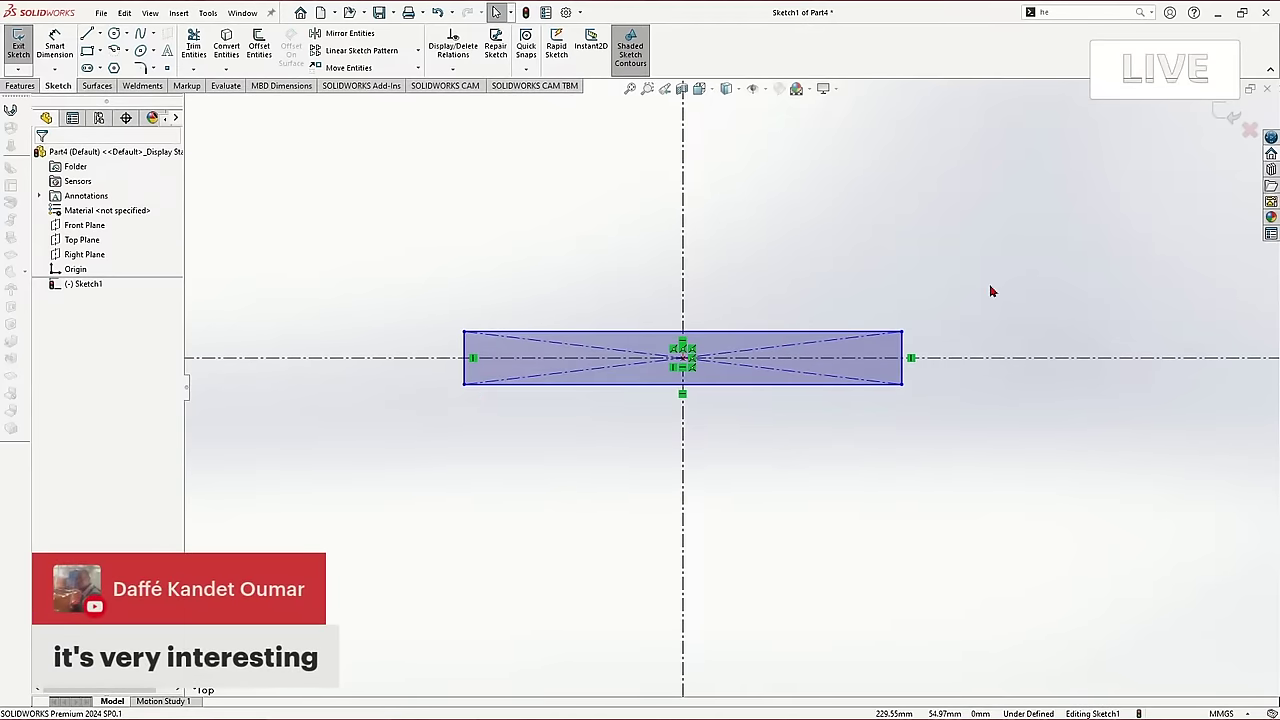
scroll(731, 384, "up", 1)
scroll(683, 397, "down", 1)
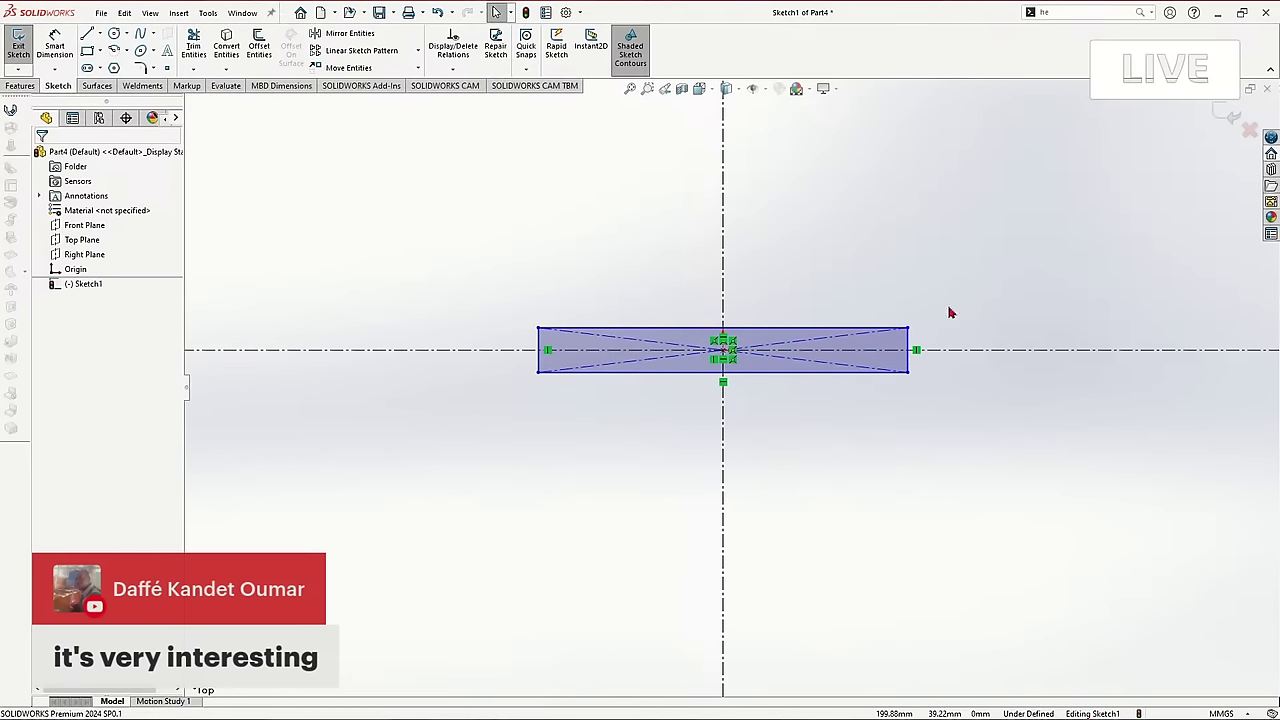
scroll(940, 387, "down", 1)
Dimension the rectangle's lower horizontal edge and set its length to 200 mm.
right_click_drag(847, 456, 840, 415)
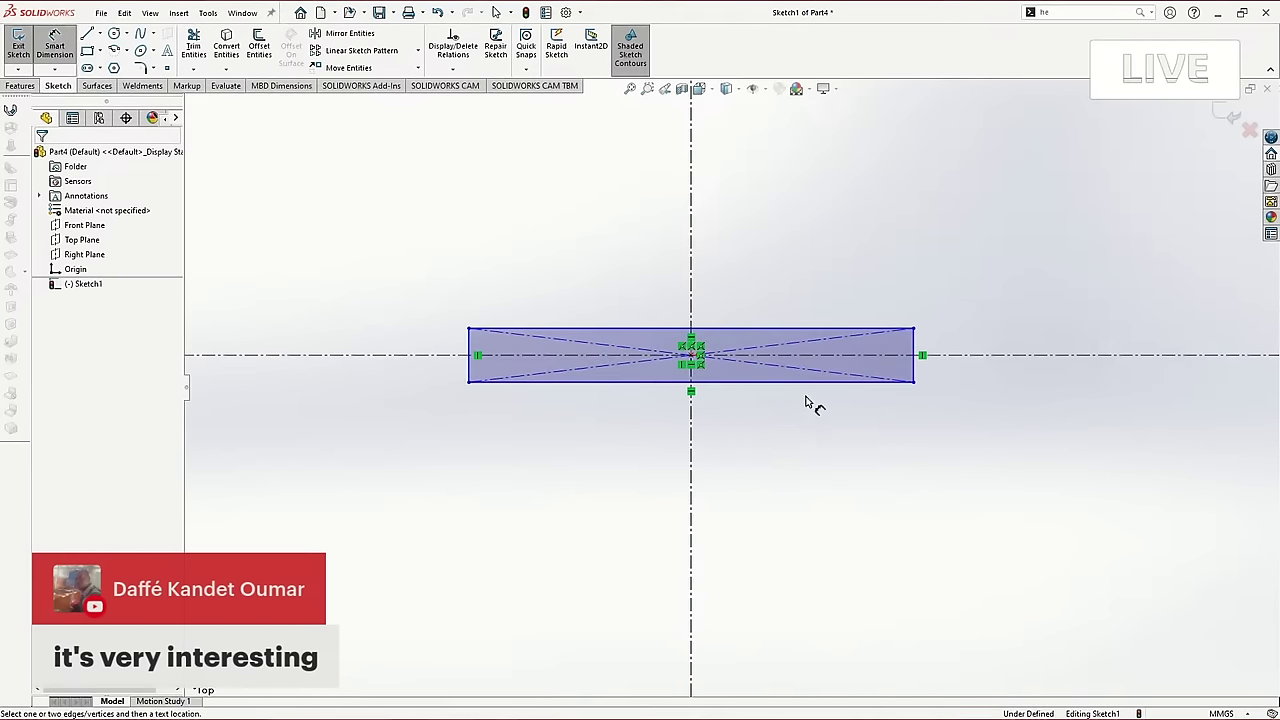
left_click(803, 382)
left_click(799, 440)
left_click(799, 444)
type("200")
key("Return")
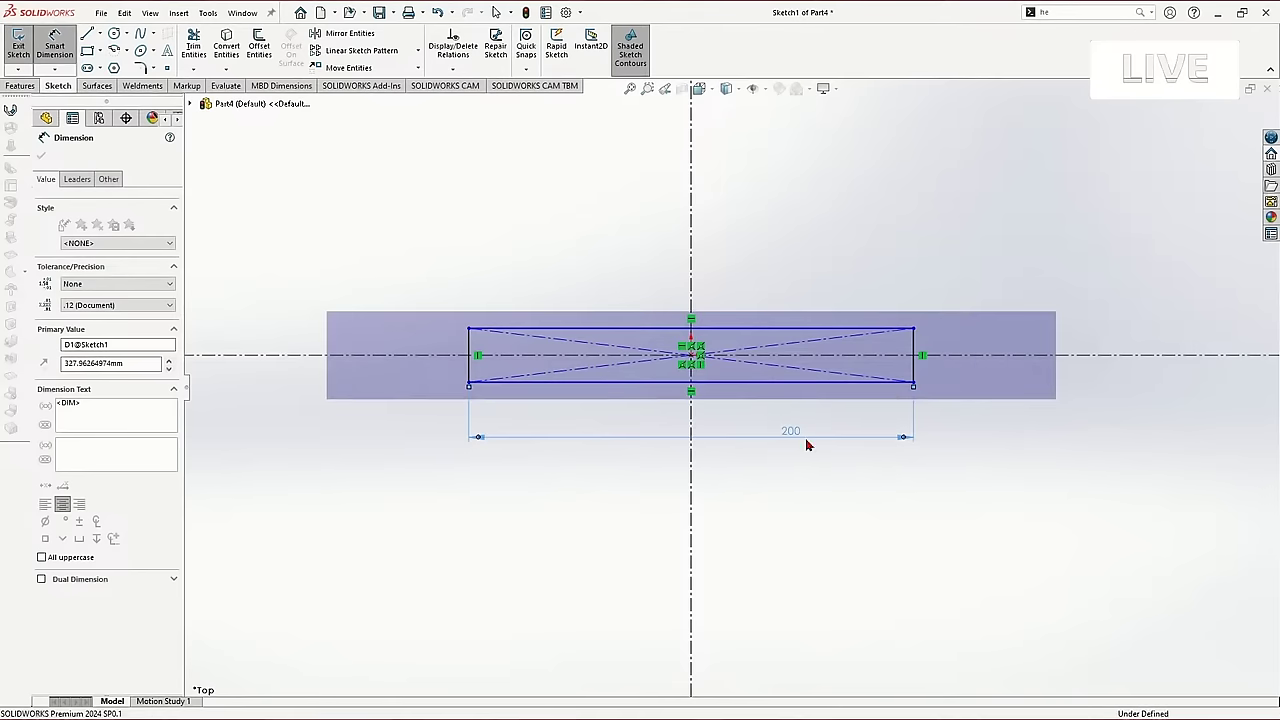
Dimension the rectangle's short vertical edge and set it to 8 mm.
left_click(914, 365)
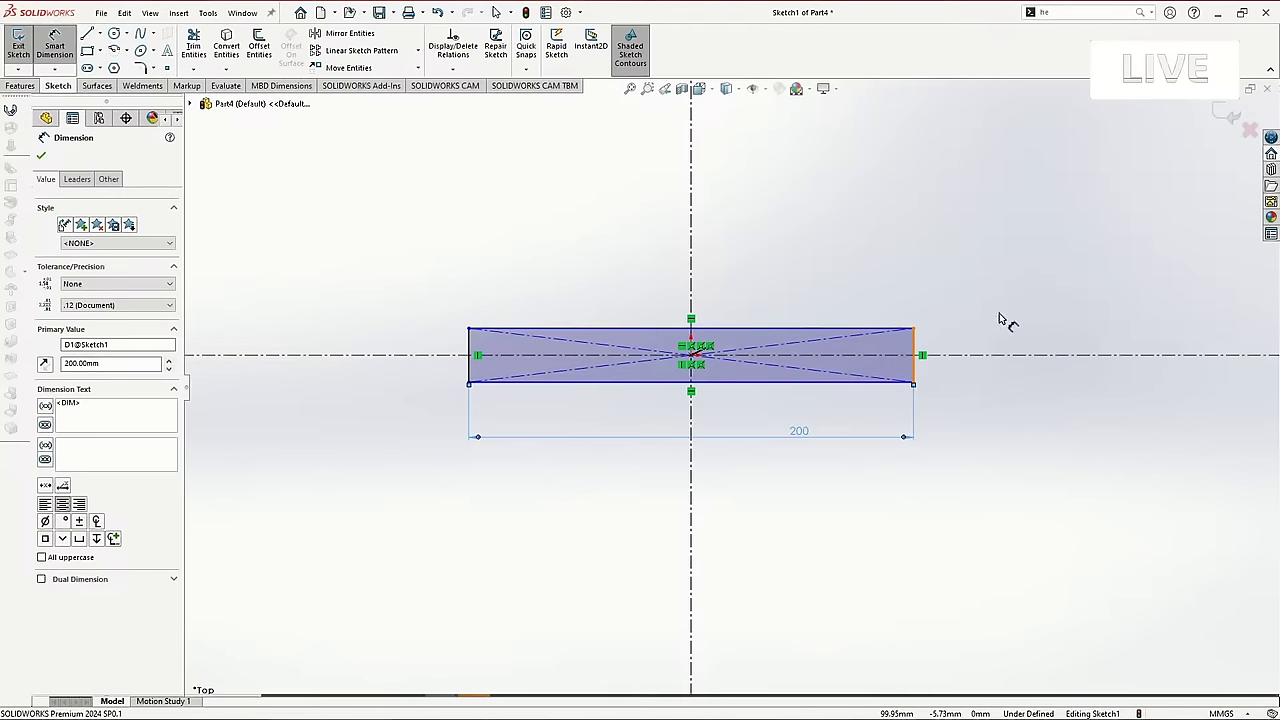
left_click(1000, 287)
type("8")
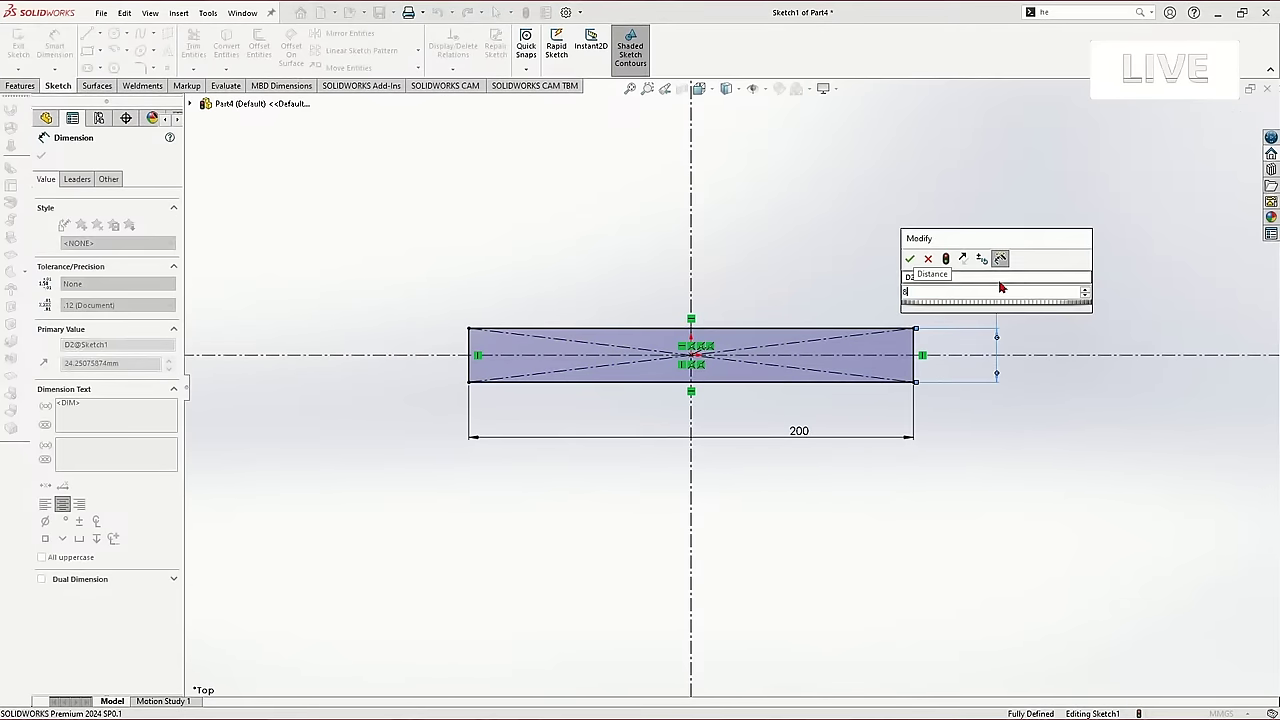
key("Return")
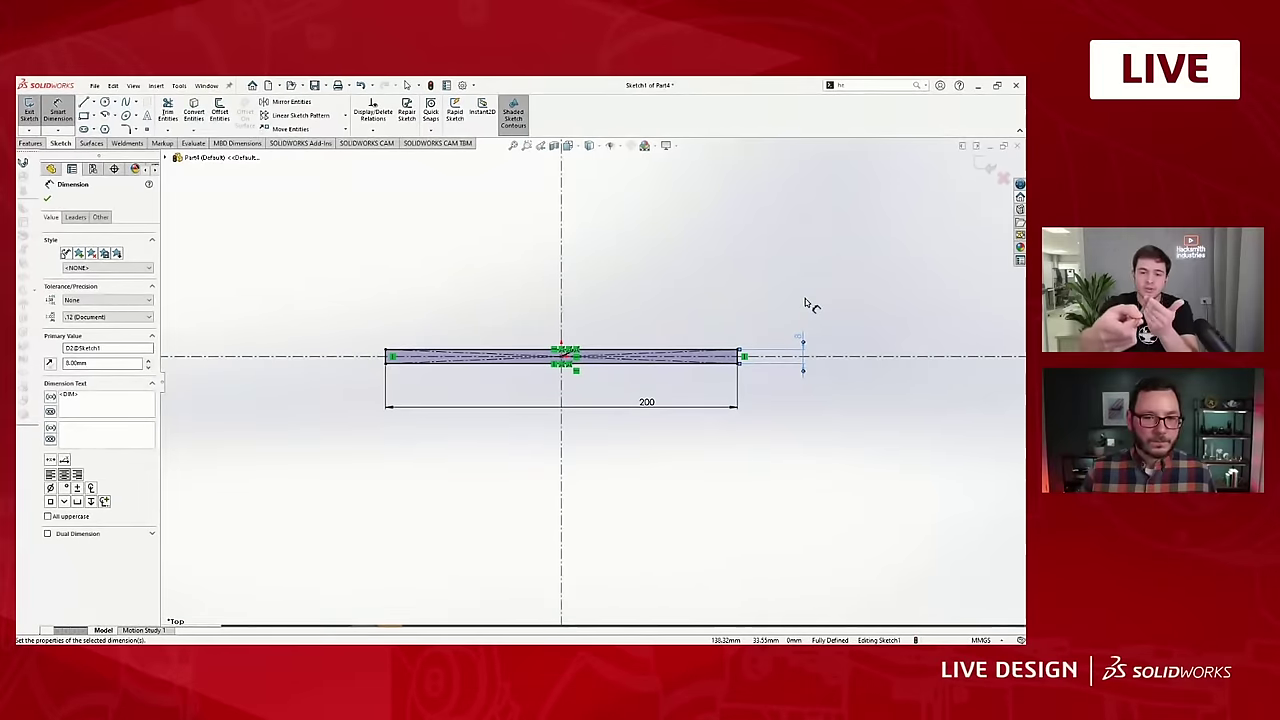
key("Escape")
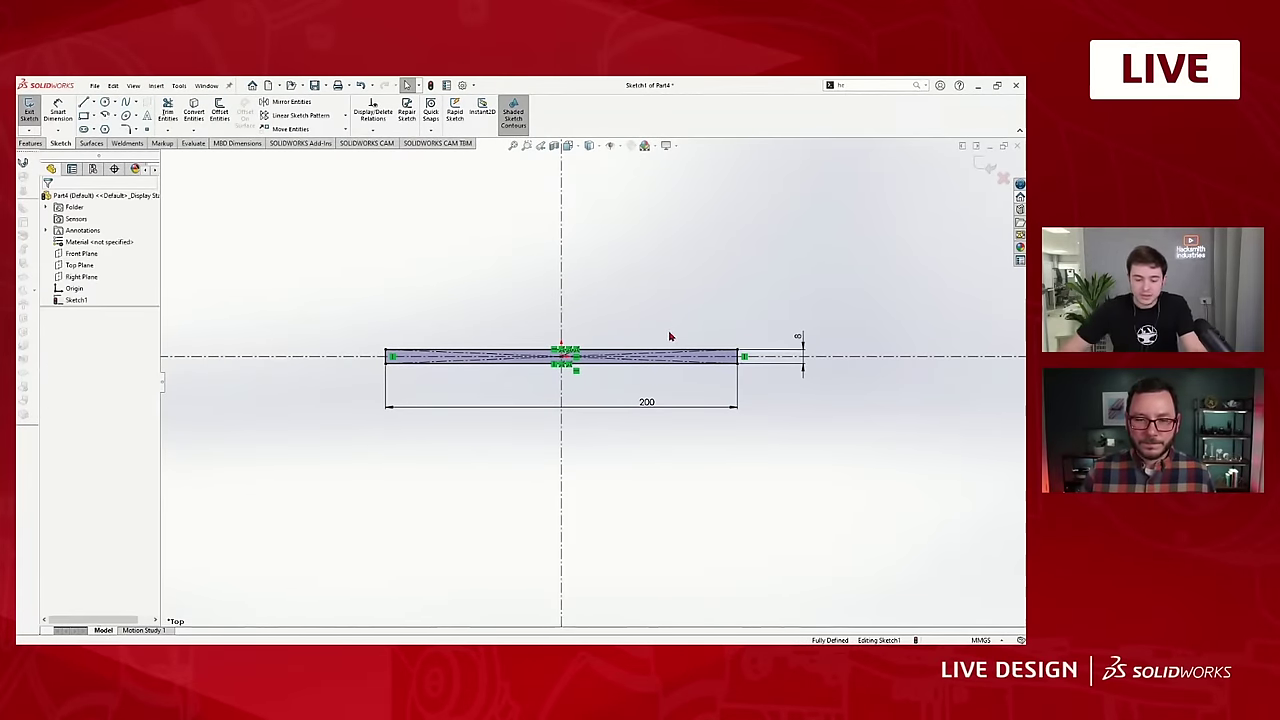
Extrude the 200 × 8 mm rectangle to a depth of 3 mm to form a flat bar.
scroll(677, 326, "up", 1)
type("1")
key("Return")
key("Return")
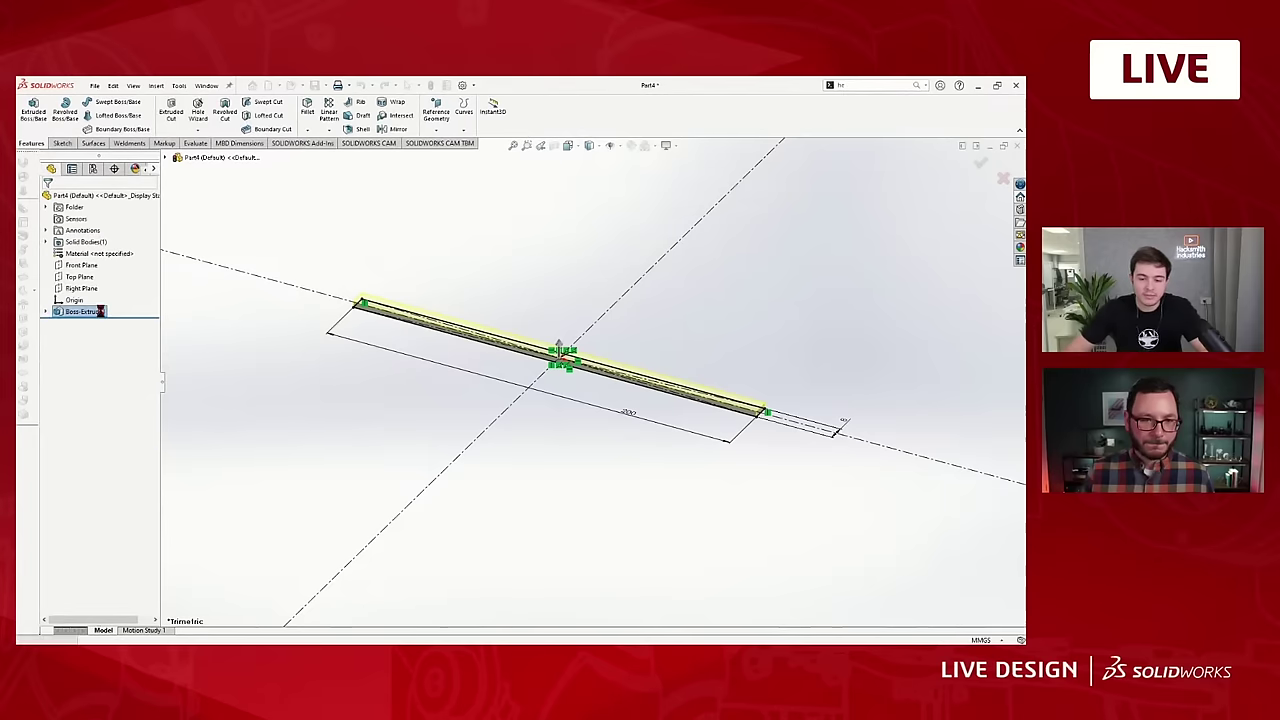
scroll(477, 438, "up", 2)
middle_click_drag(477, 438, 544, 401)
middle_click_drag(672, 390, 543, 382)
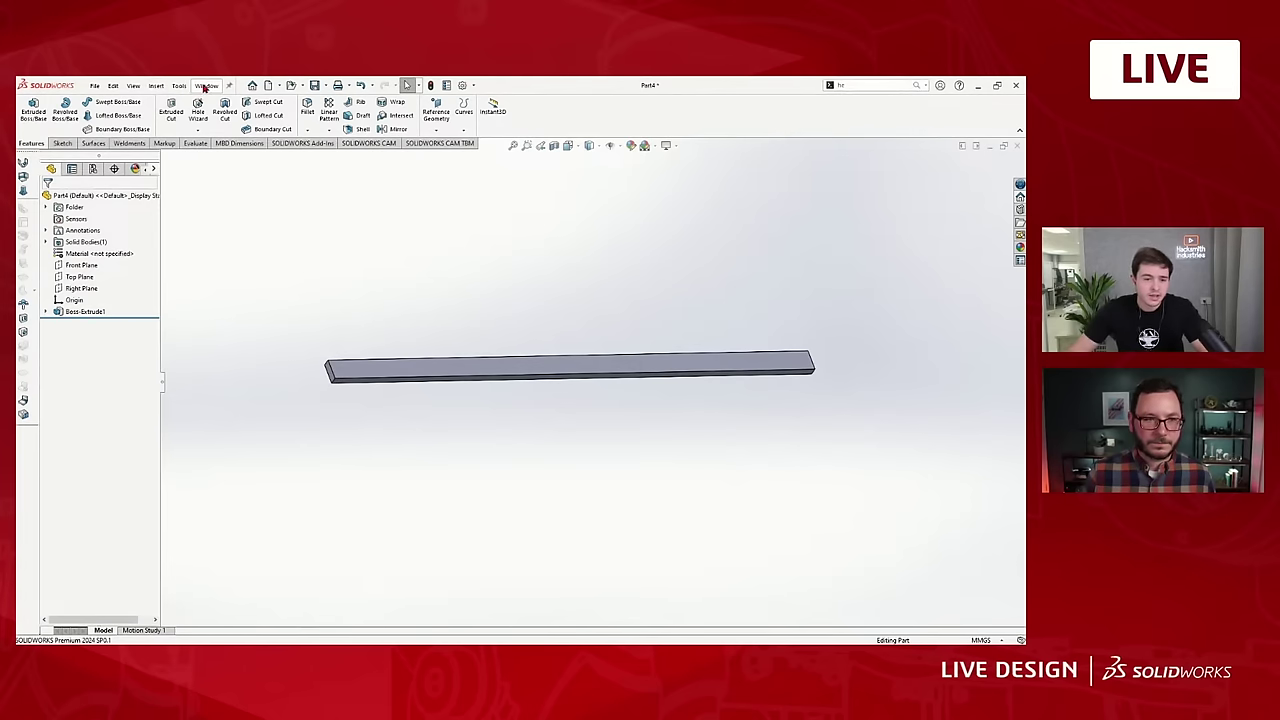
Switch to the lightsaber assembly and examine how the heat pipes run along the body beneath the clamps.
left_click(250, 196)
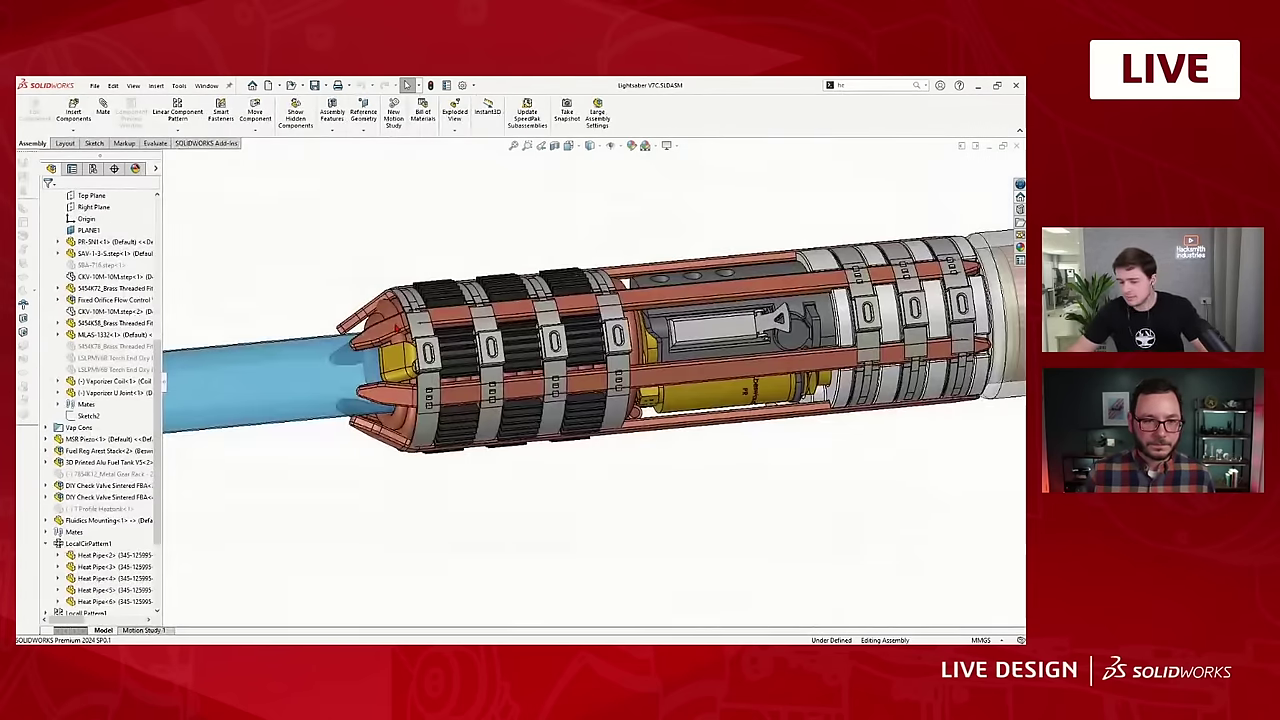
scroll(686, 457, "up", 4)
scroll(768, 388, "down", 2)
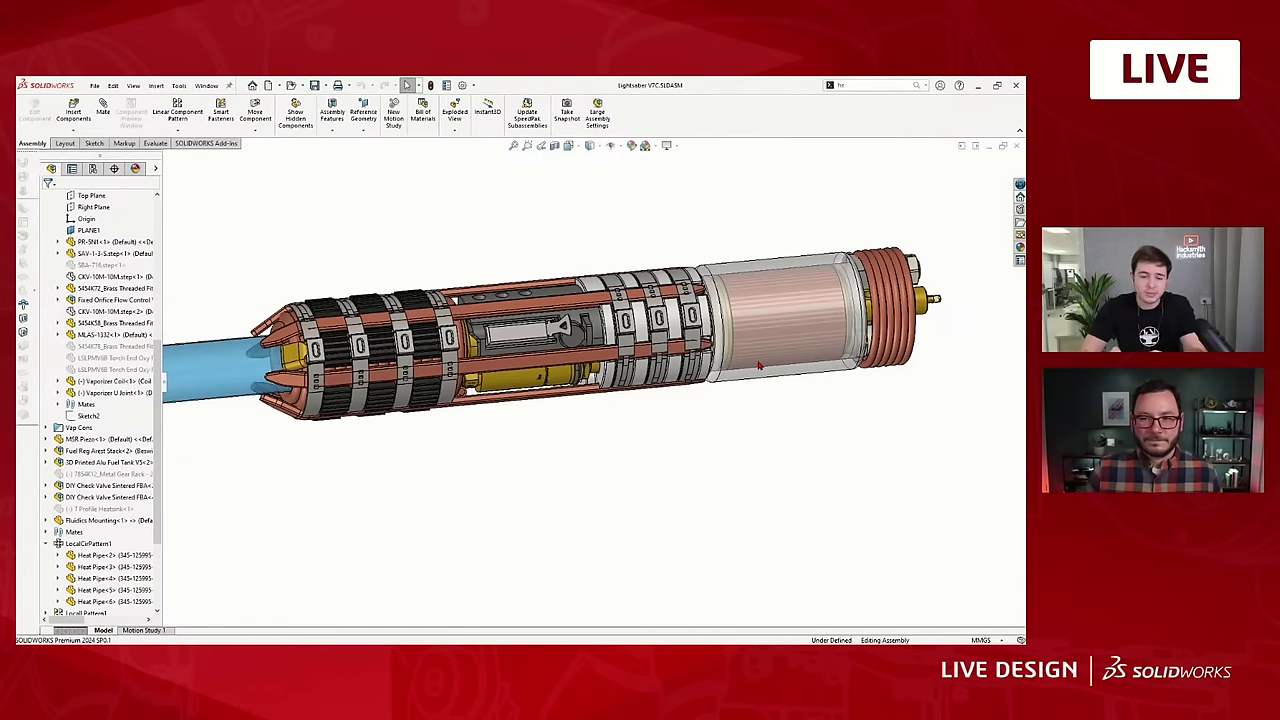
scroll(450, 512, "up", 1)
scroll(480, 428, "down", 4)
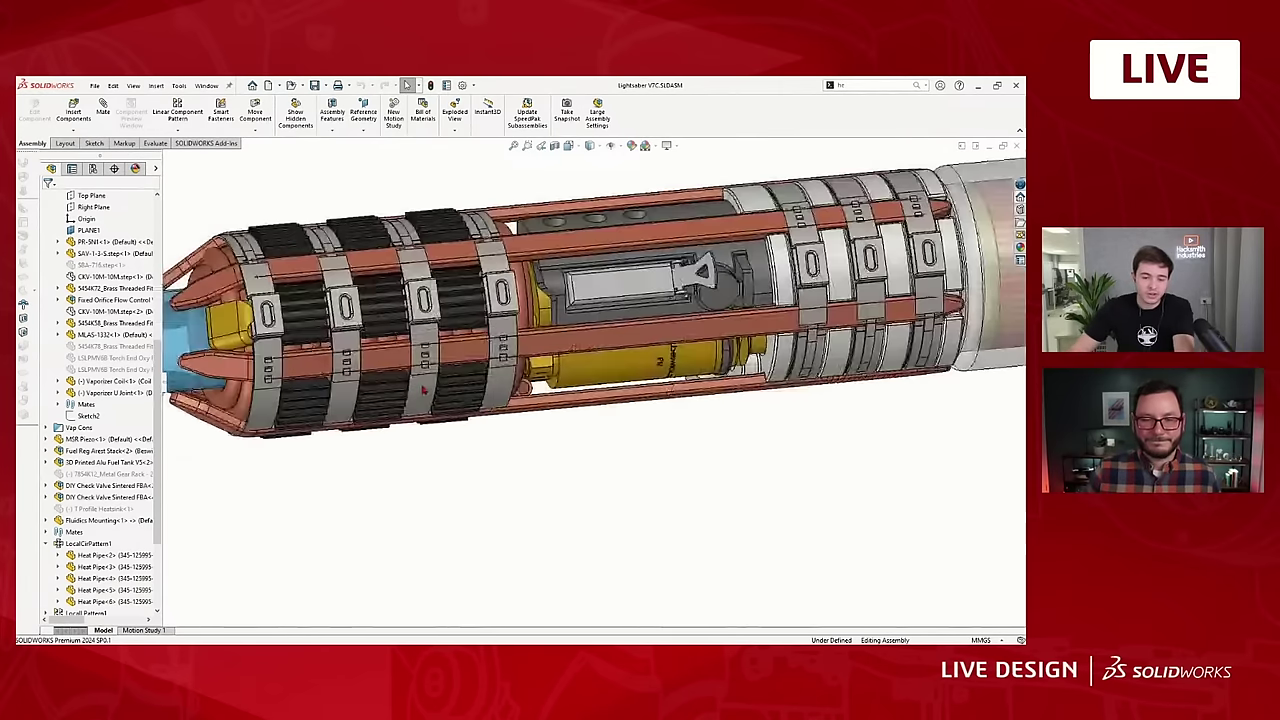
scroll(491, 357, "up", 1)
middle_click_drag(705, 226, 431, 337)
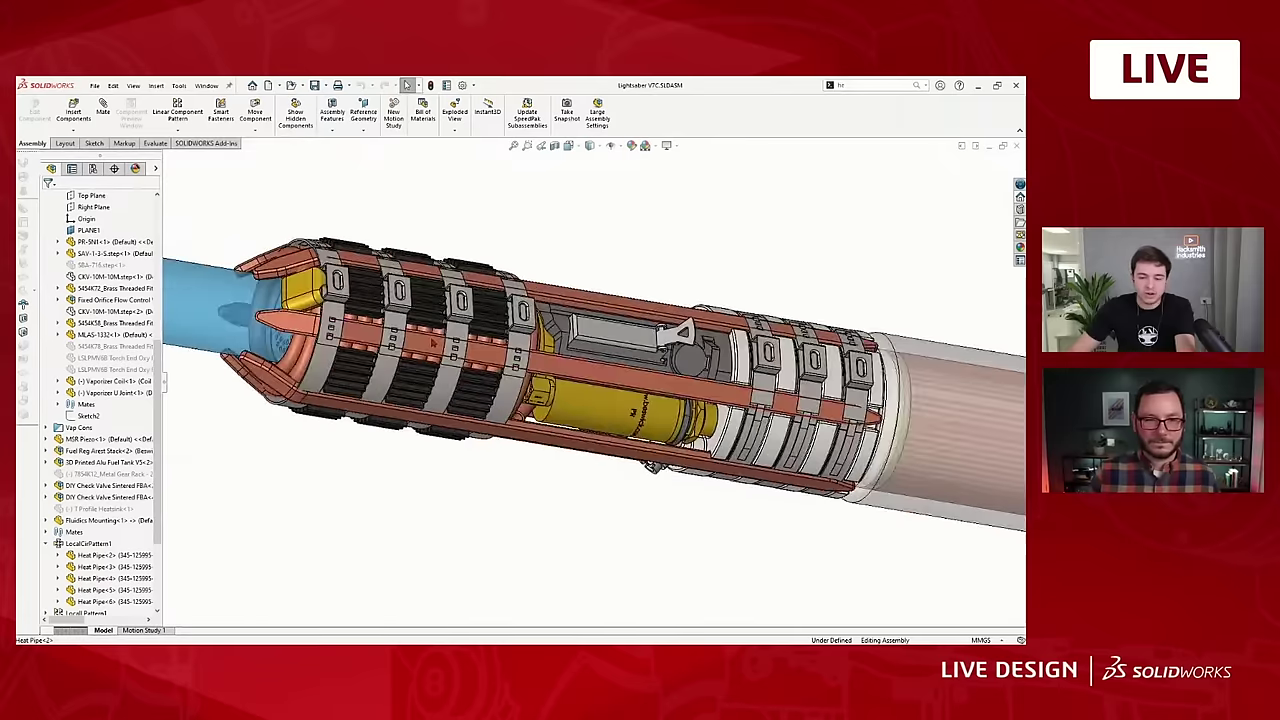
scroll(588, 380, "up", 1)
scroll(842, 449, "up", 2)
scroll(820, 449, "down", 1)
scroll(772, 450, "up", 2)
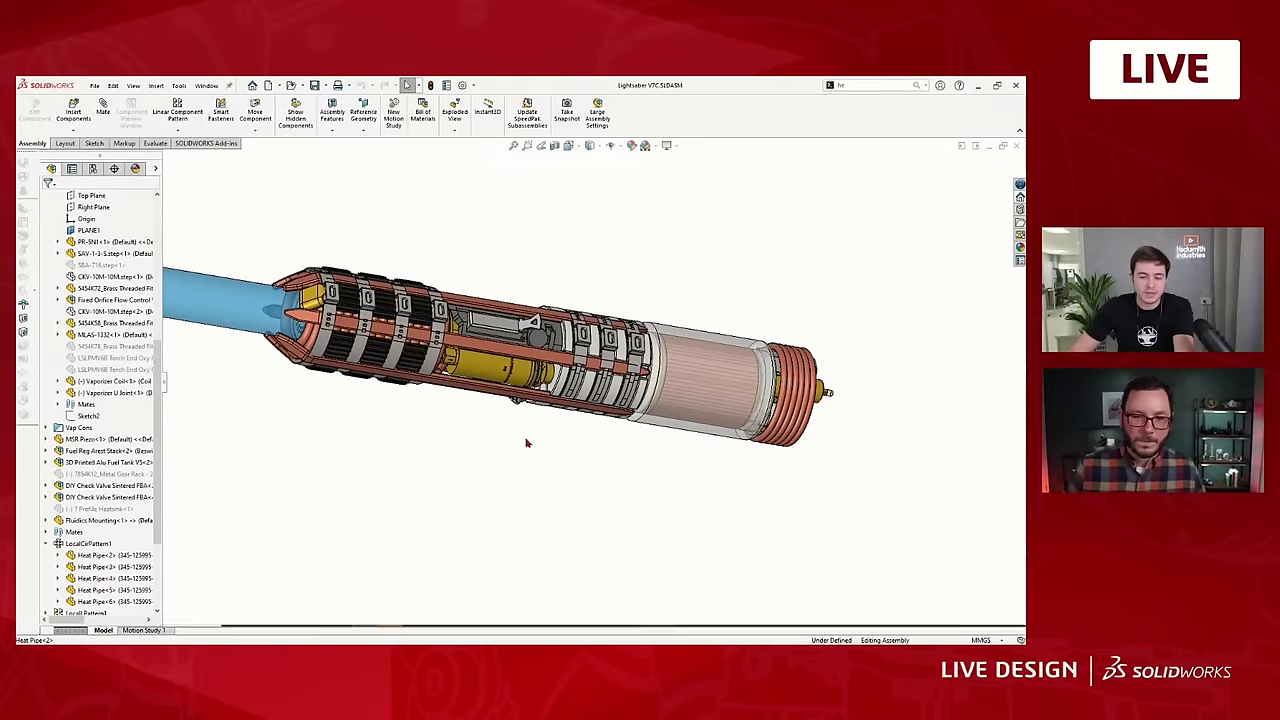
middle_click_drag(526, 443, 491, 440)
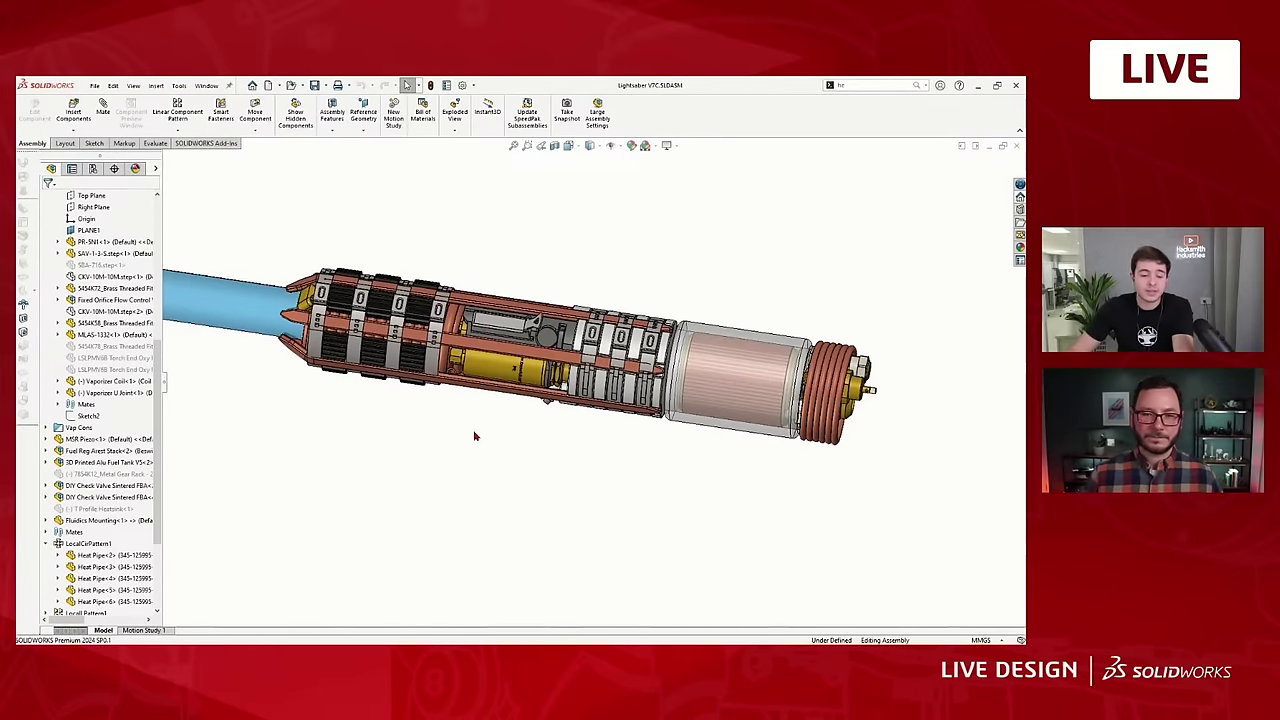
scroll(432, 364, "up", 1)
scroll(396, 351, "down", 7)
scroll(445, 320, "down", 6)
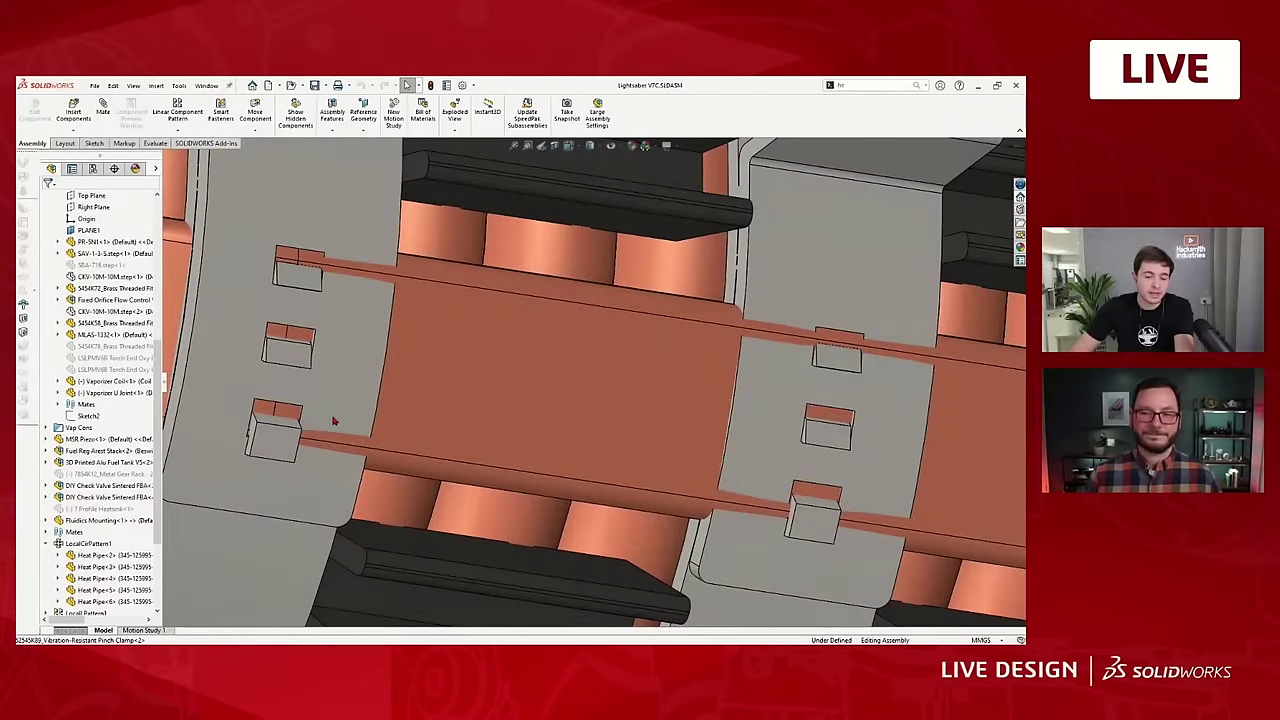
scroll(335, 421, "up", 3)
scroll(388, 361, "down", 1)
mouse_move(386, 363)
middle_mouse_down()
mouse_move(428, 377)
mouse_move(404, 378)
middle_mouse_up()
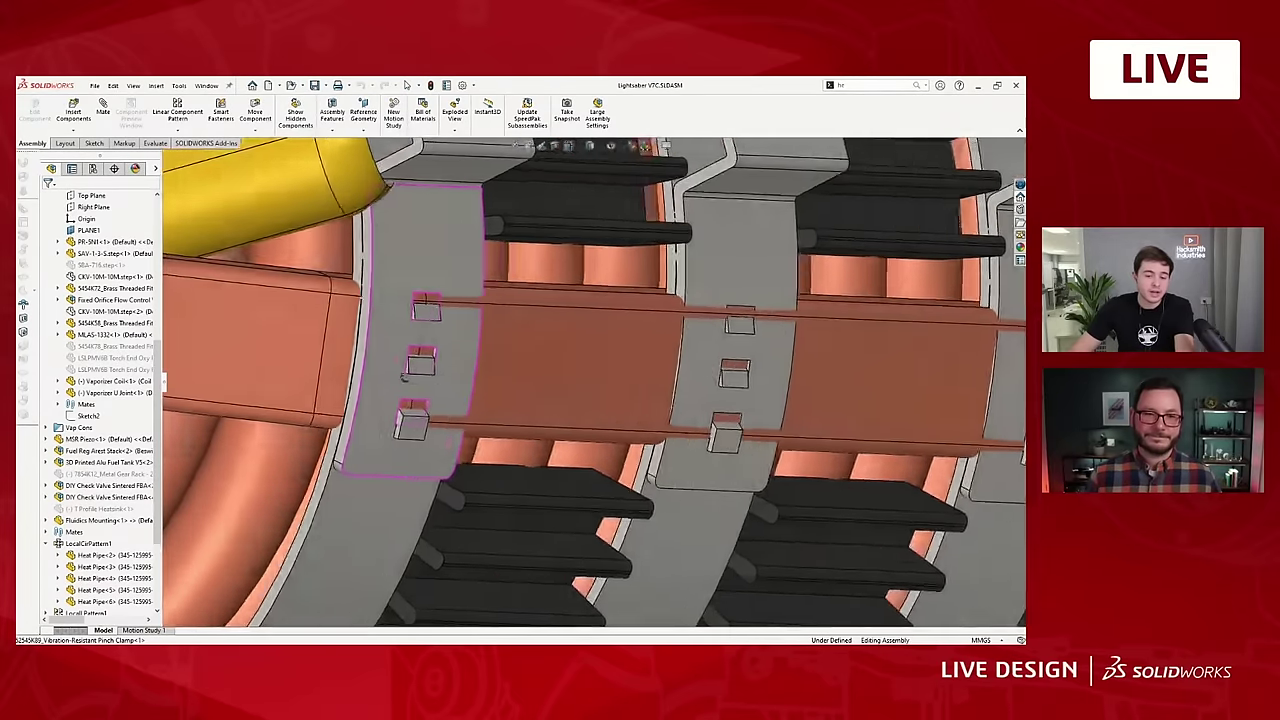
scroll(404, 377, "up", 8)
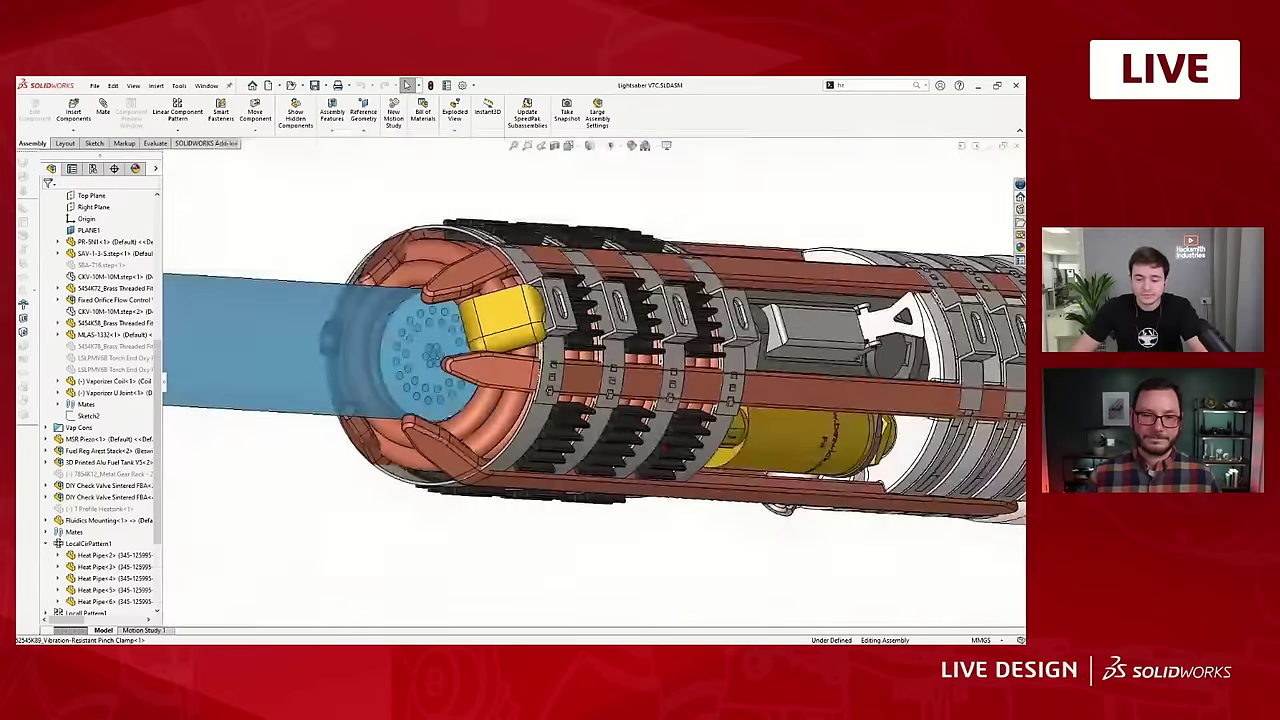
scroll(634, 464, "up", 6)
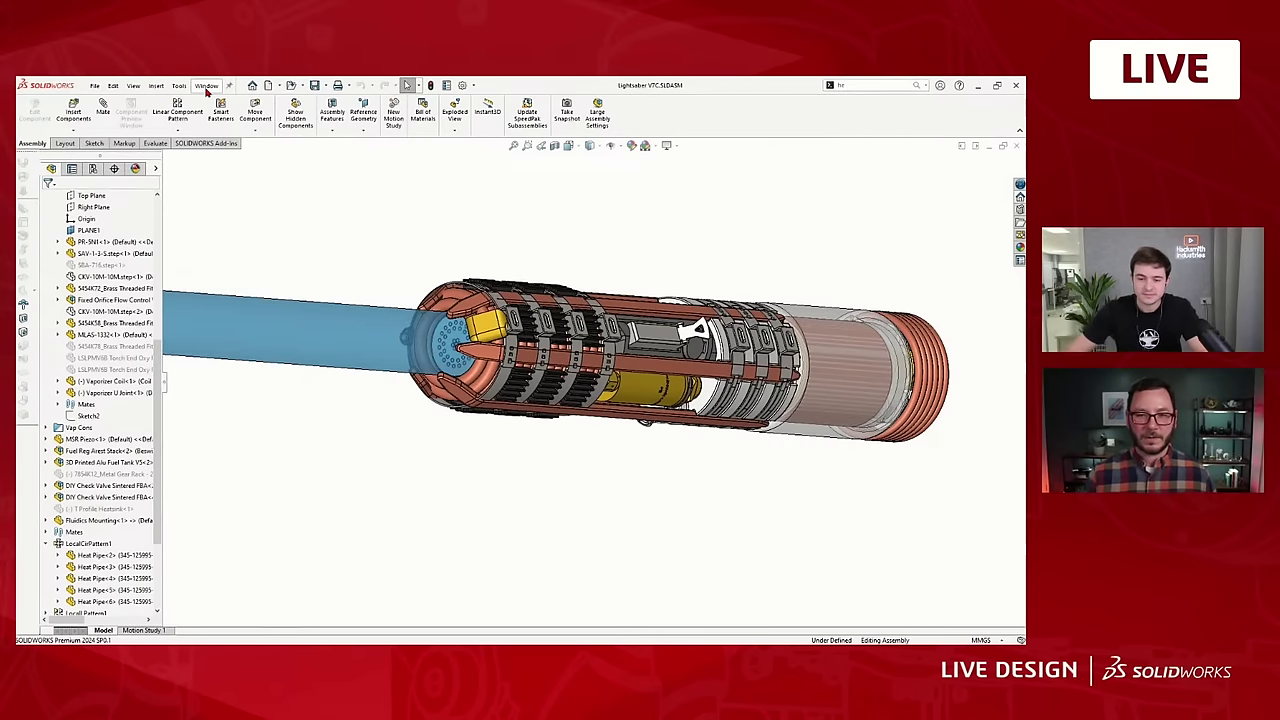
scroll(681, 297, "up", 1)
scroll(681, 302, "down", 3)
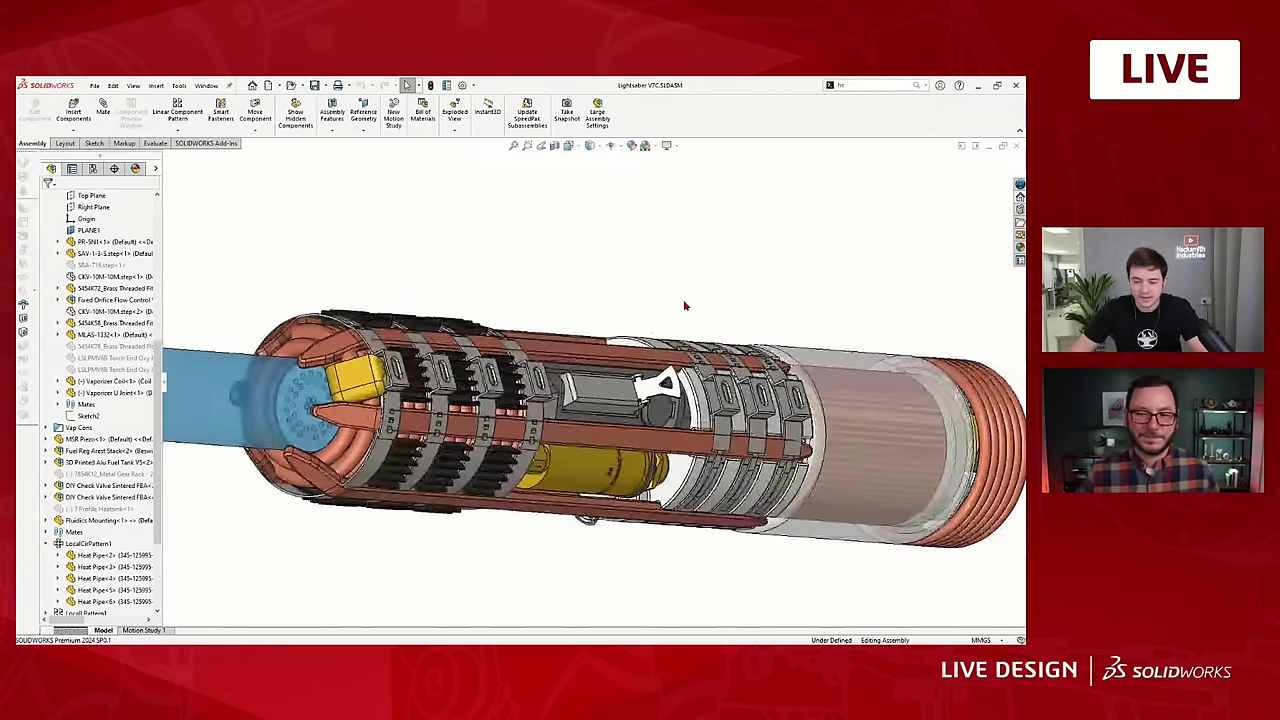
scroll(680, 304, "up", 2)
middle_click_drag(678, 307, 667, 334)
Return to the heat pipe part and assign Copper as its material.
left_click(209, 85)
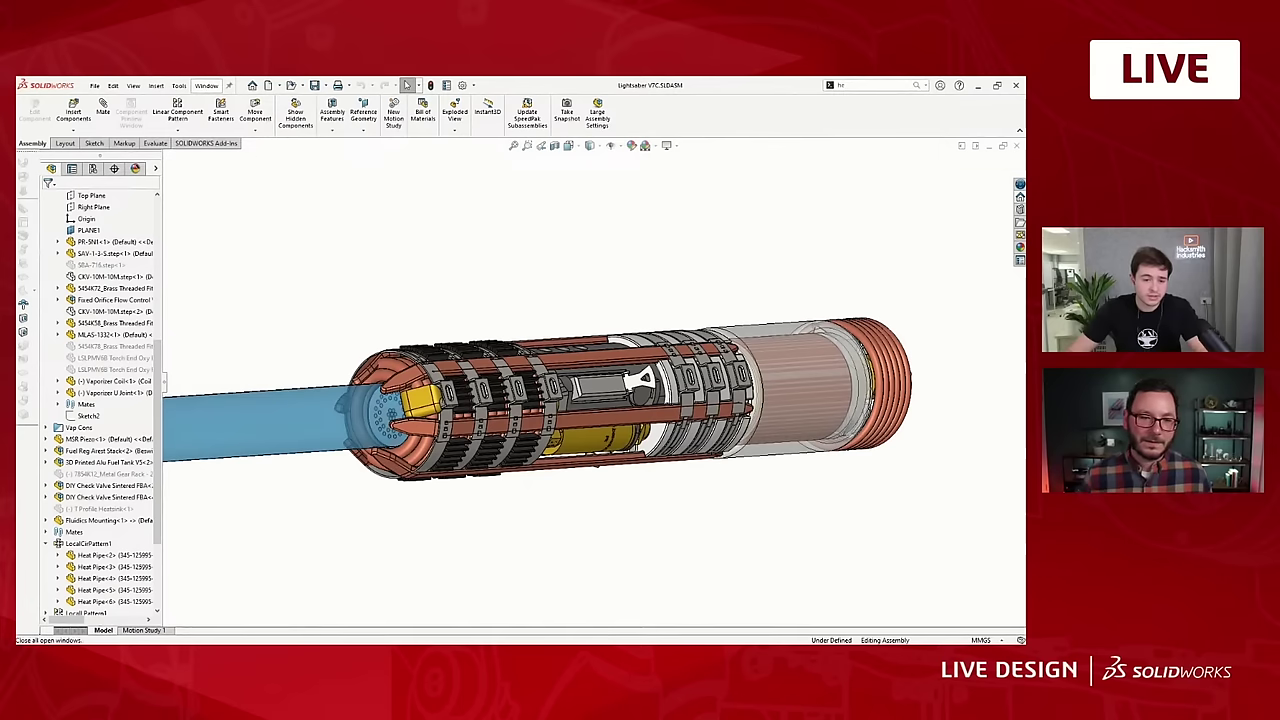
left_click(240, 208)
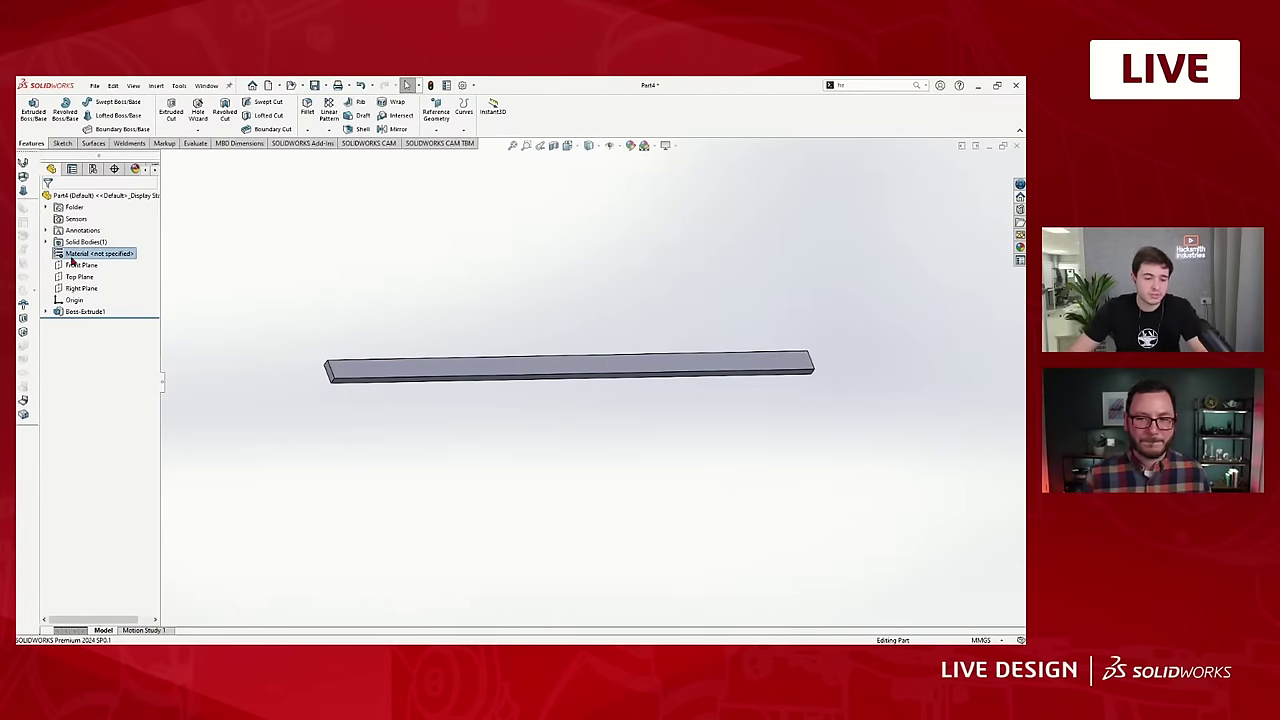
left_click(115, 315)
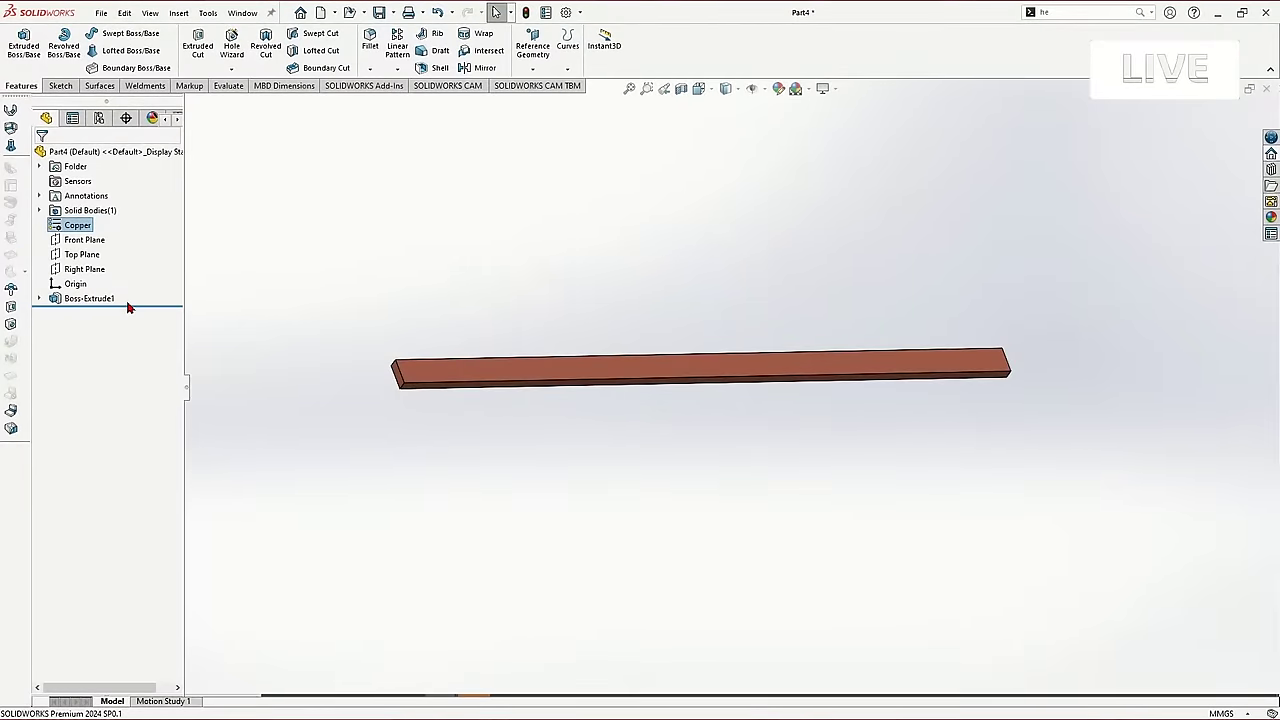
middle_click_drag(756, 357, 611, 410)
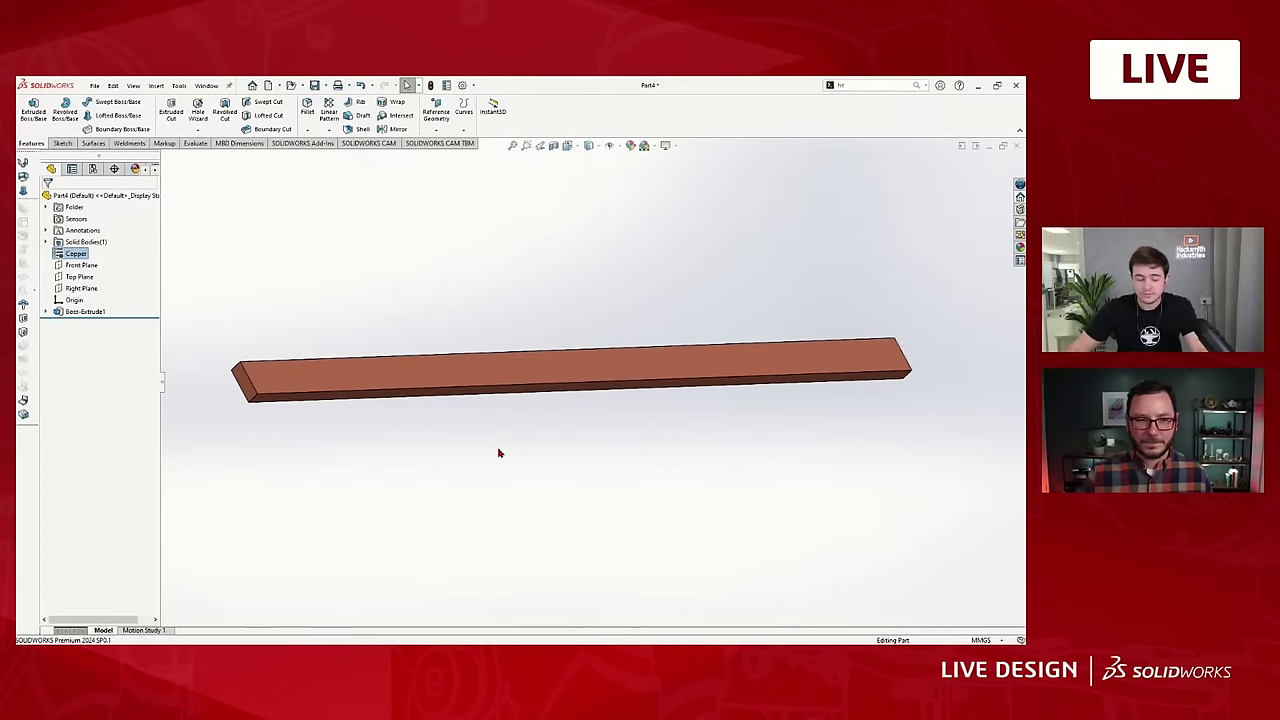
middle_click_drag(529, 429, 564, 480)
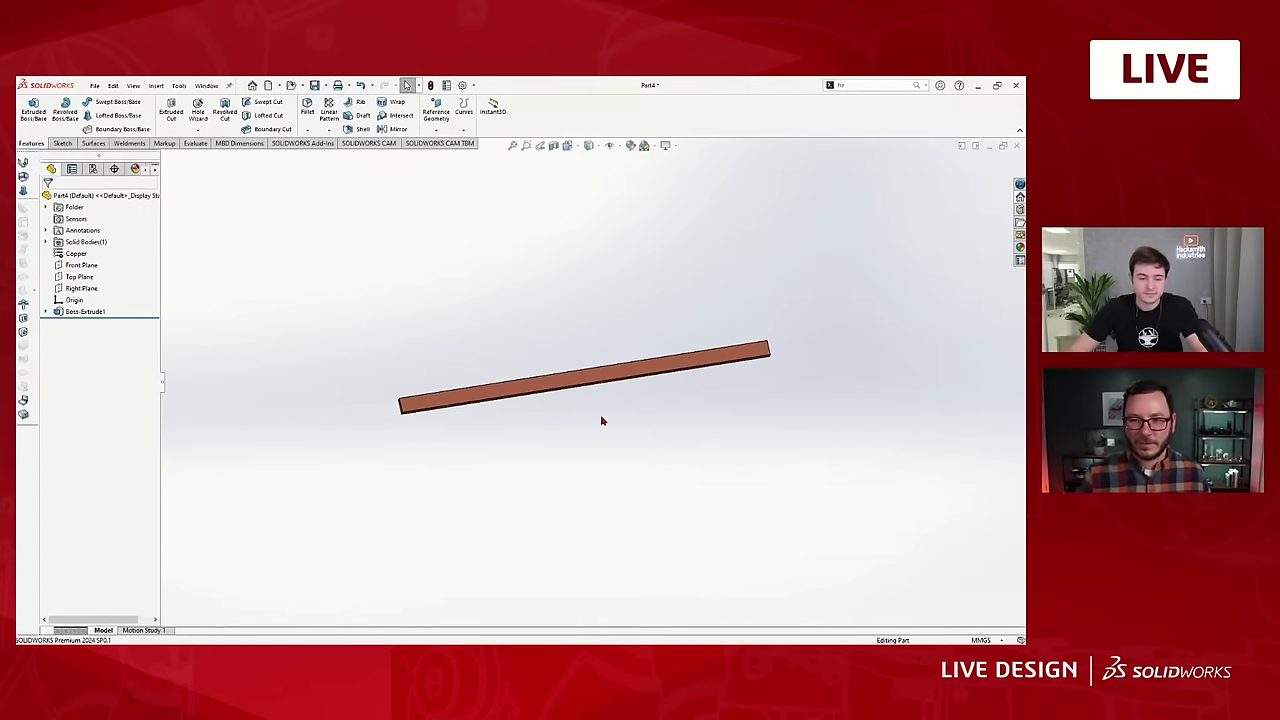
Edit the bar's extrusion and link its depth to a new global variable named "height".
scroll(605, 418, "down", 3)
middle_click_drag(580, 400, 566, 360)
key("space")
left_click(452, 378)
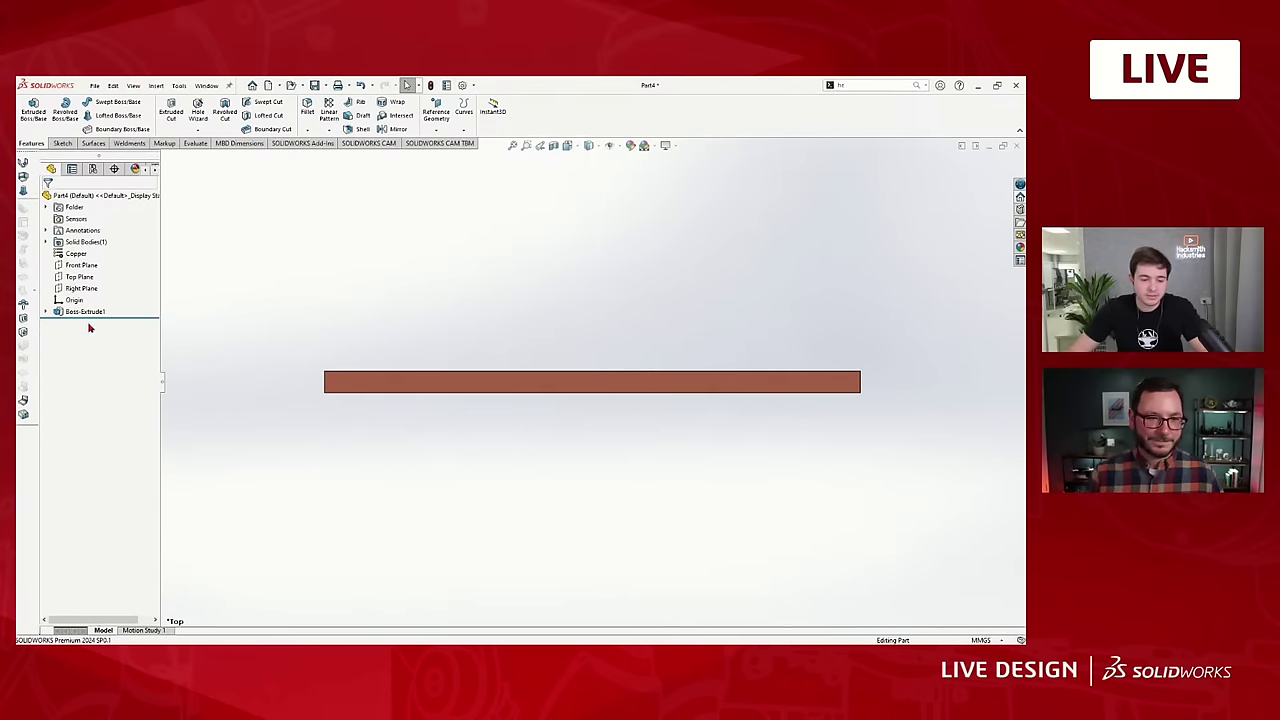
left_click(44, 313)
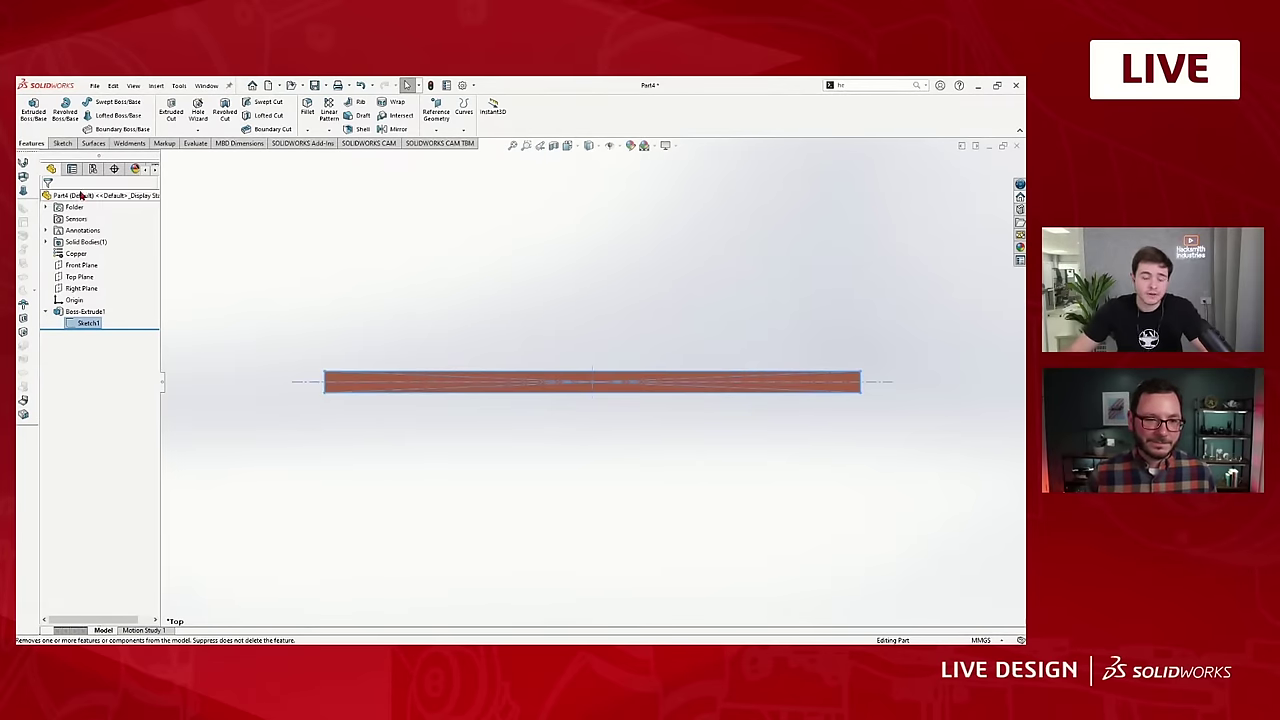
left_click(378, 330)
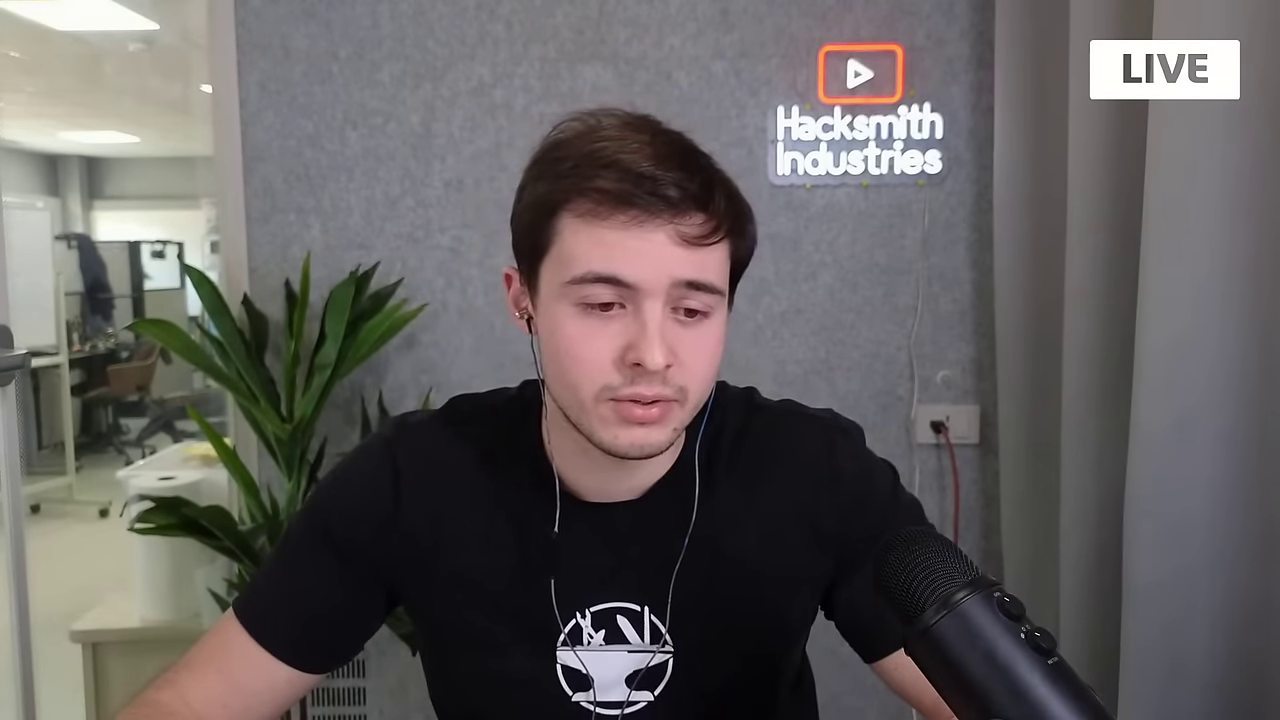
left_click(325, 372)
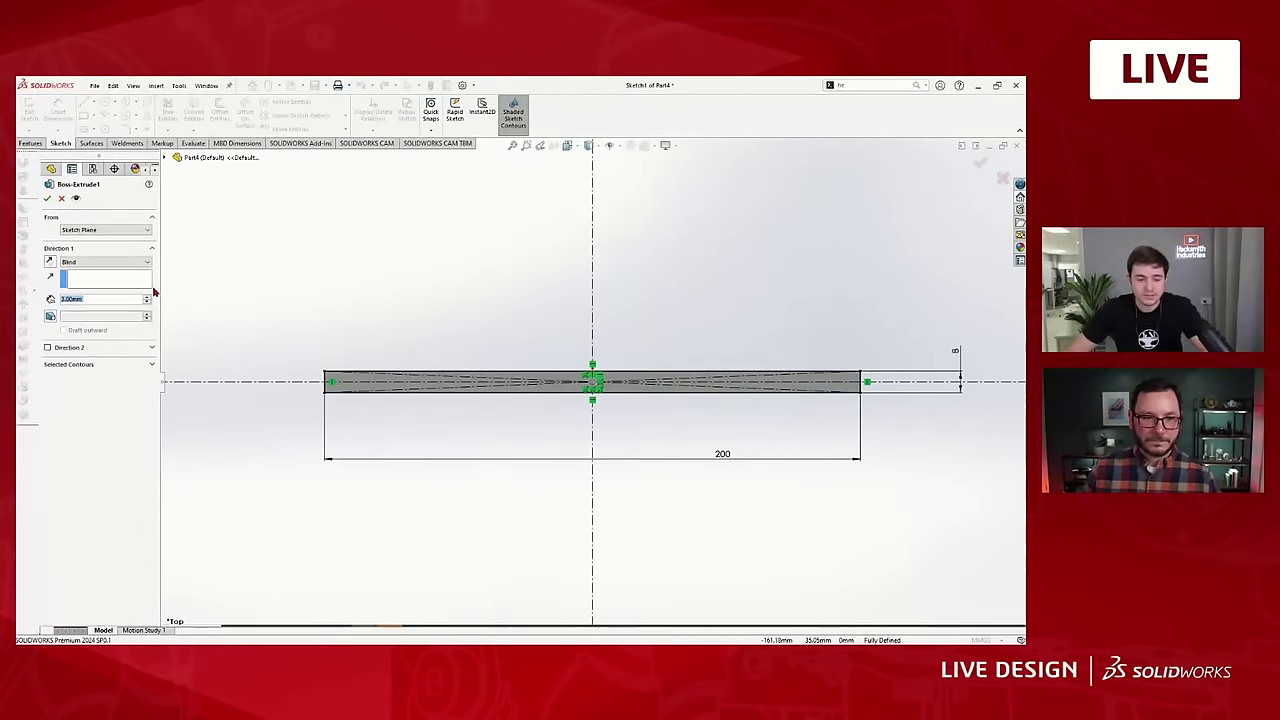
left_click(106, 299)
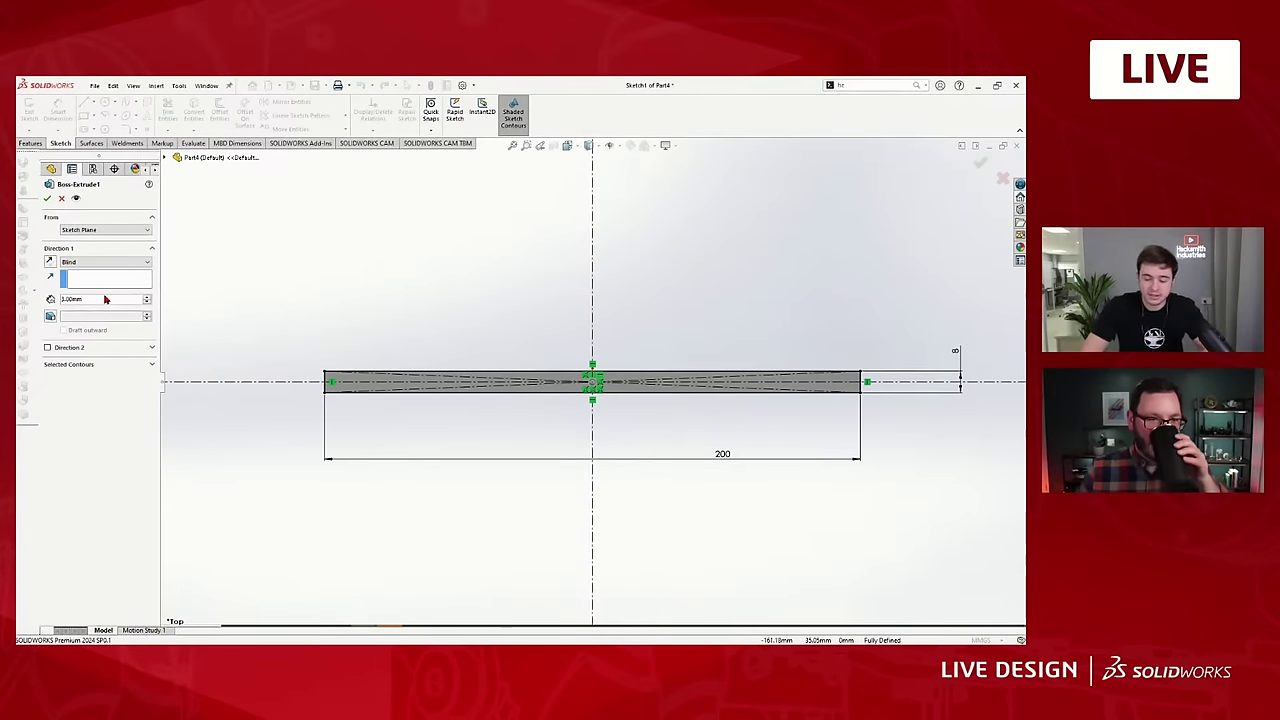
key("BackSpace")
key("BackSpace")
key("BackSpace")
key("BackSpace")
key("BackSpace")
key("BackSpace")
type("=")
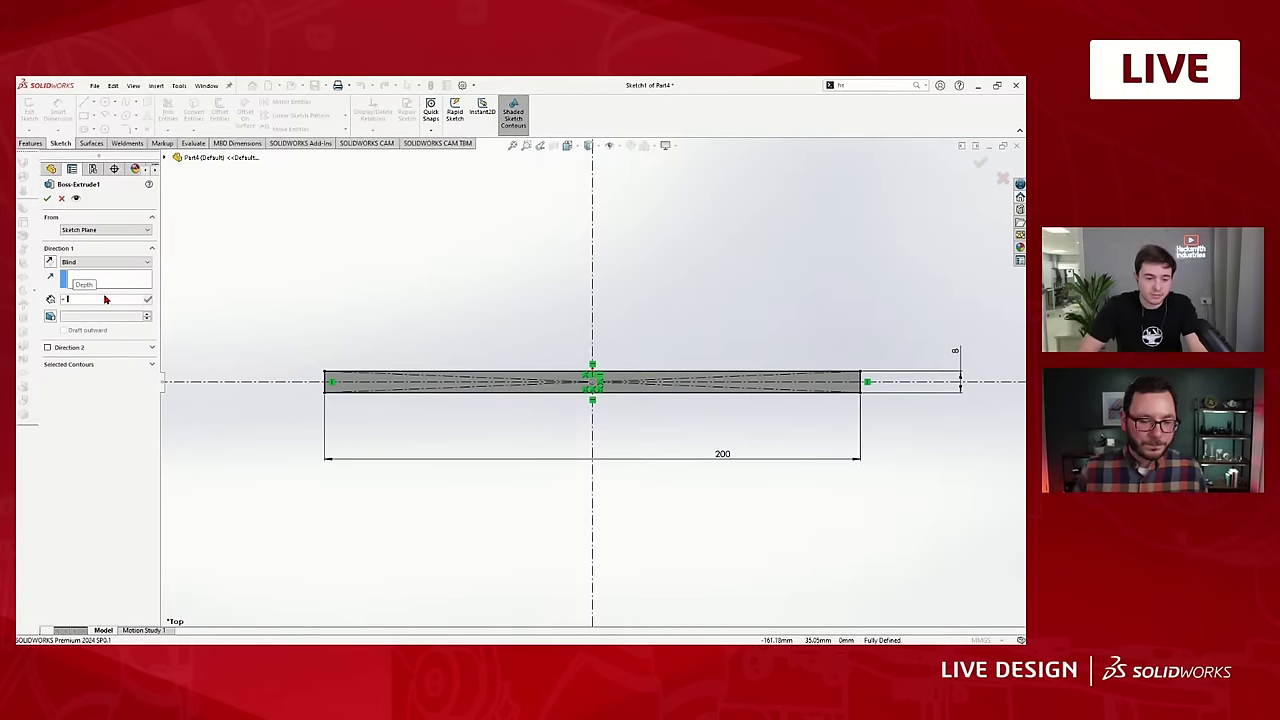
type("\"height\"")
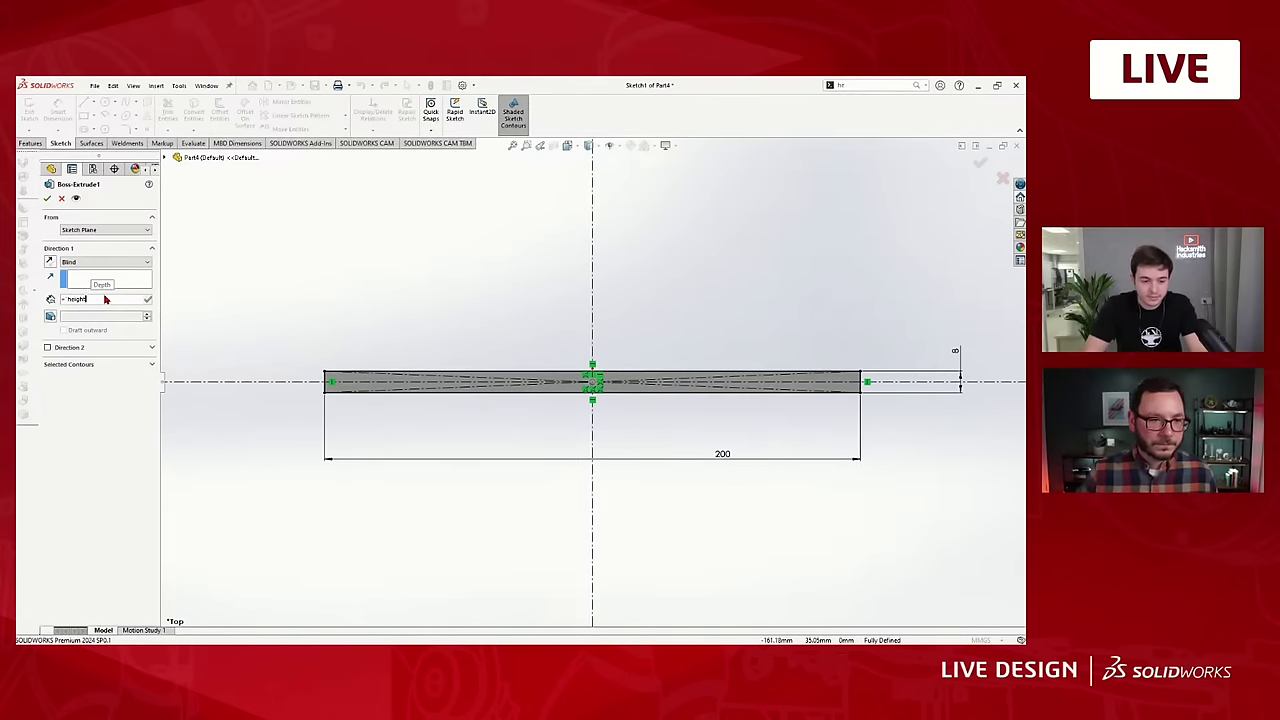
key("Return")
key("Return")
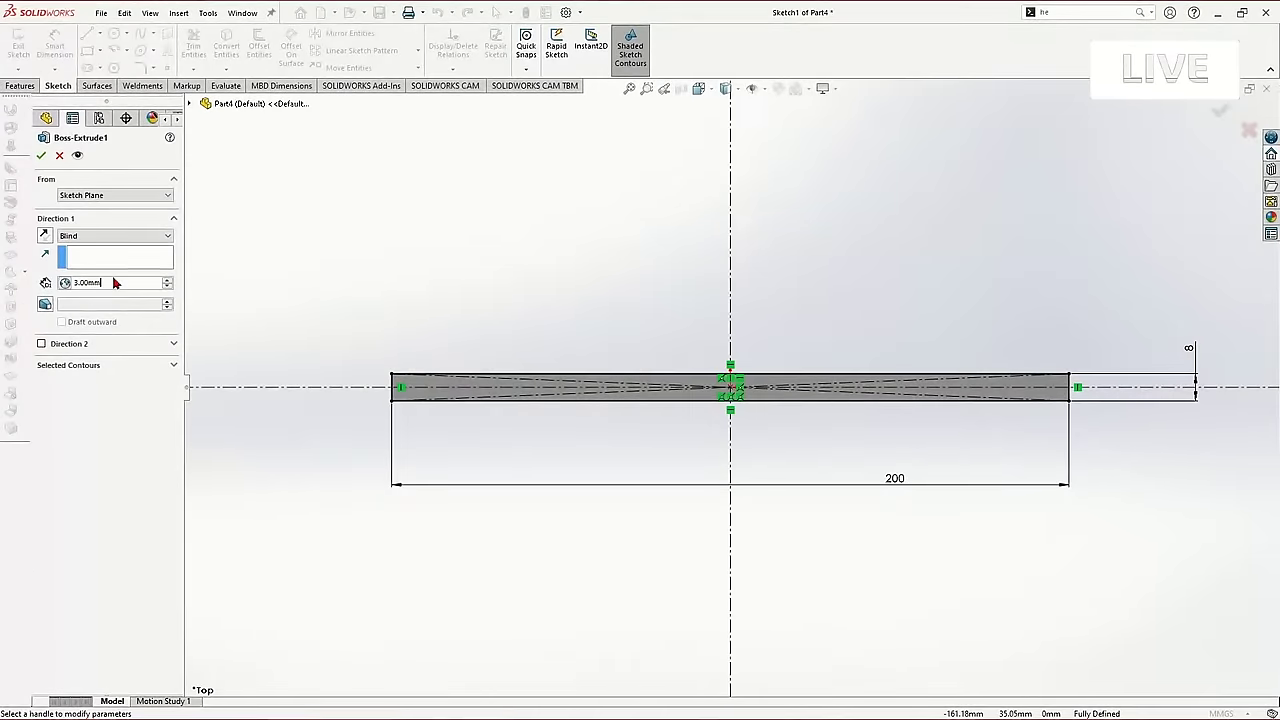
left_click(42, 156)
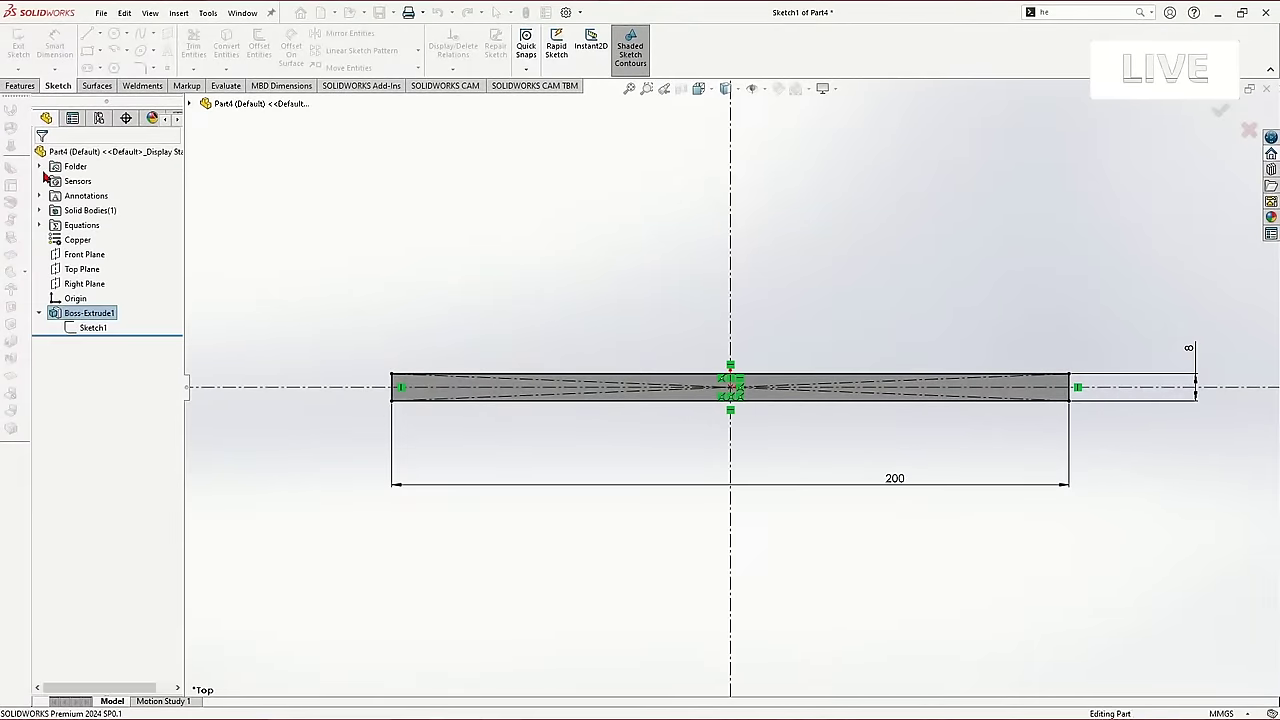
Link the rectangle's 200 mm sketch dimension to a new global variable for the length.
left_click(88, 284)
double_click(894, 477)
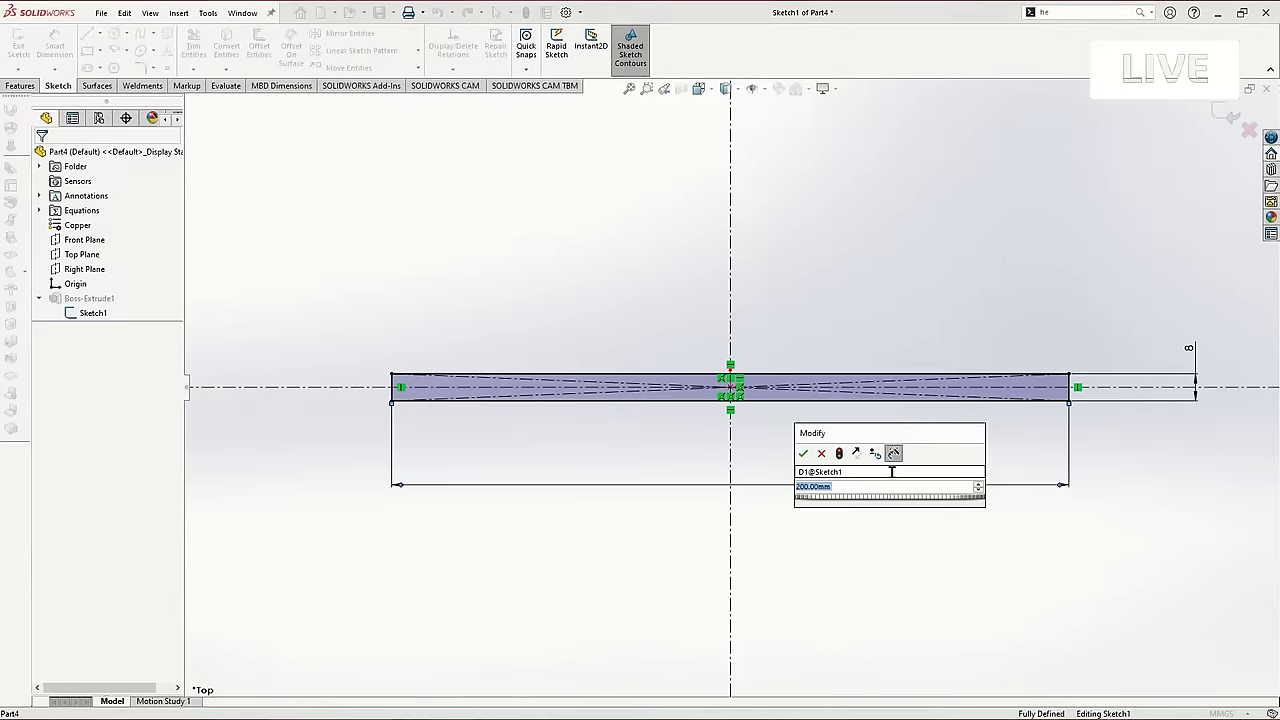
key("BackSpace")
type("=\"")
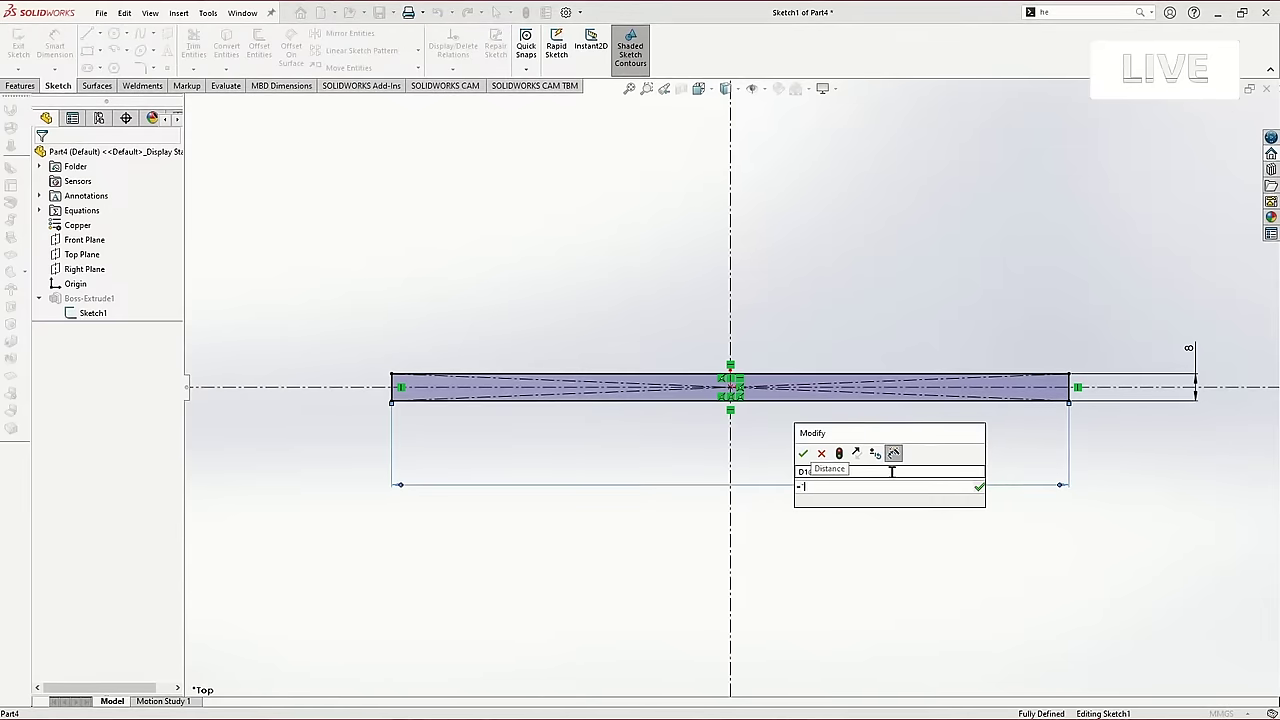
type("wen")
key("Return")
key("Return")
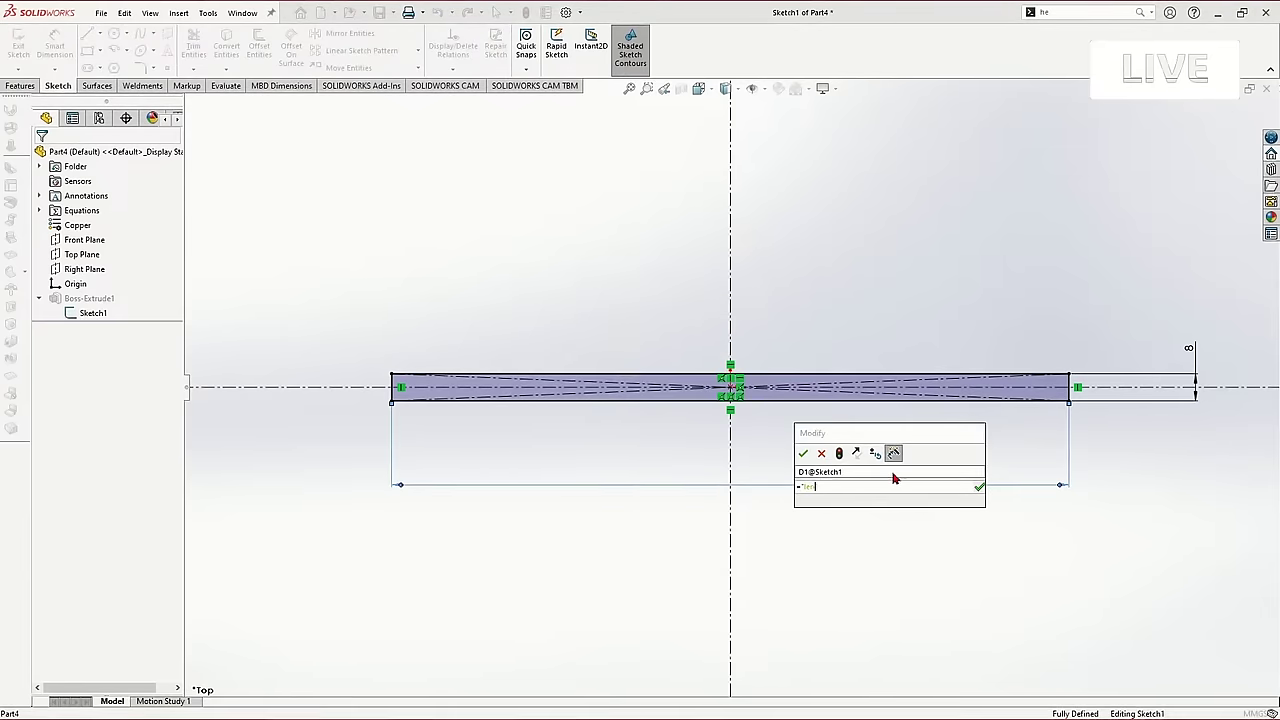
key("Return")
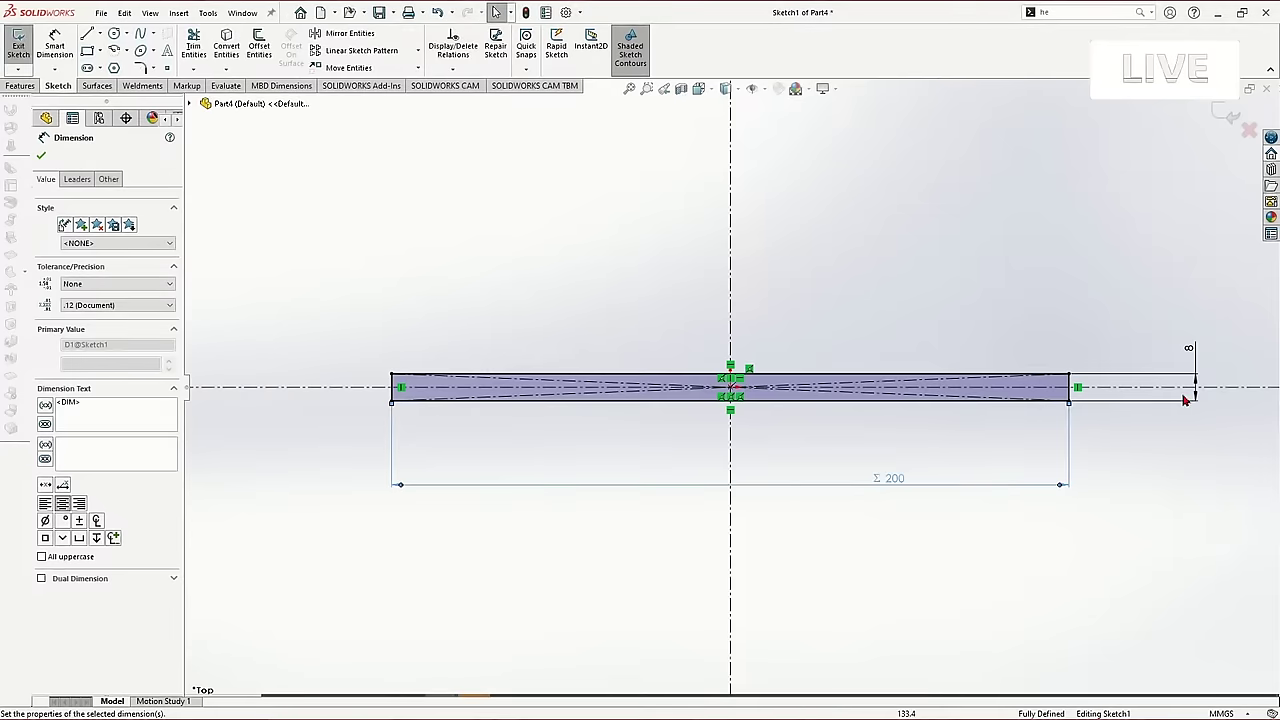
Link the rectangle's 8 mm sketch dimension to a new global variable named "width".
double_click(1189, 350)
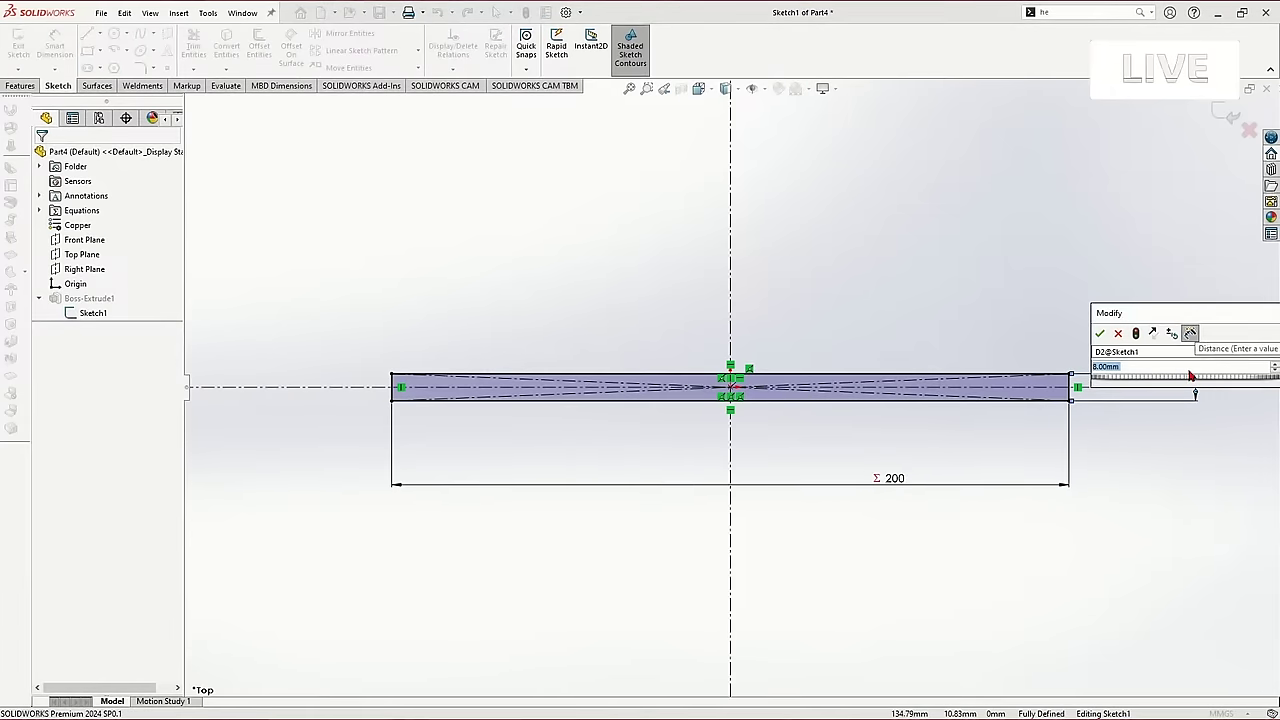
type("=\"wi")
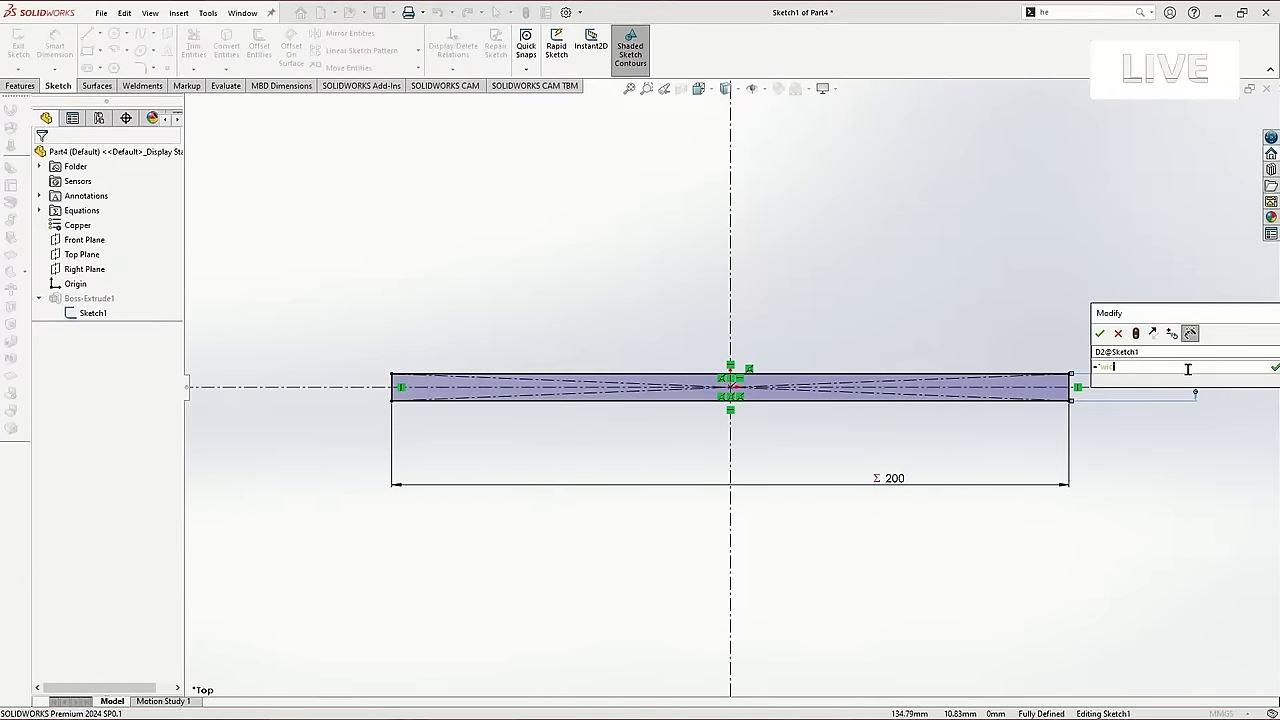
type("dth")
key("Return")
key("Return")
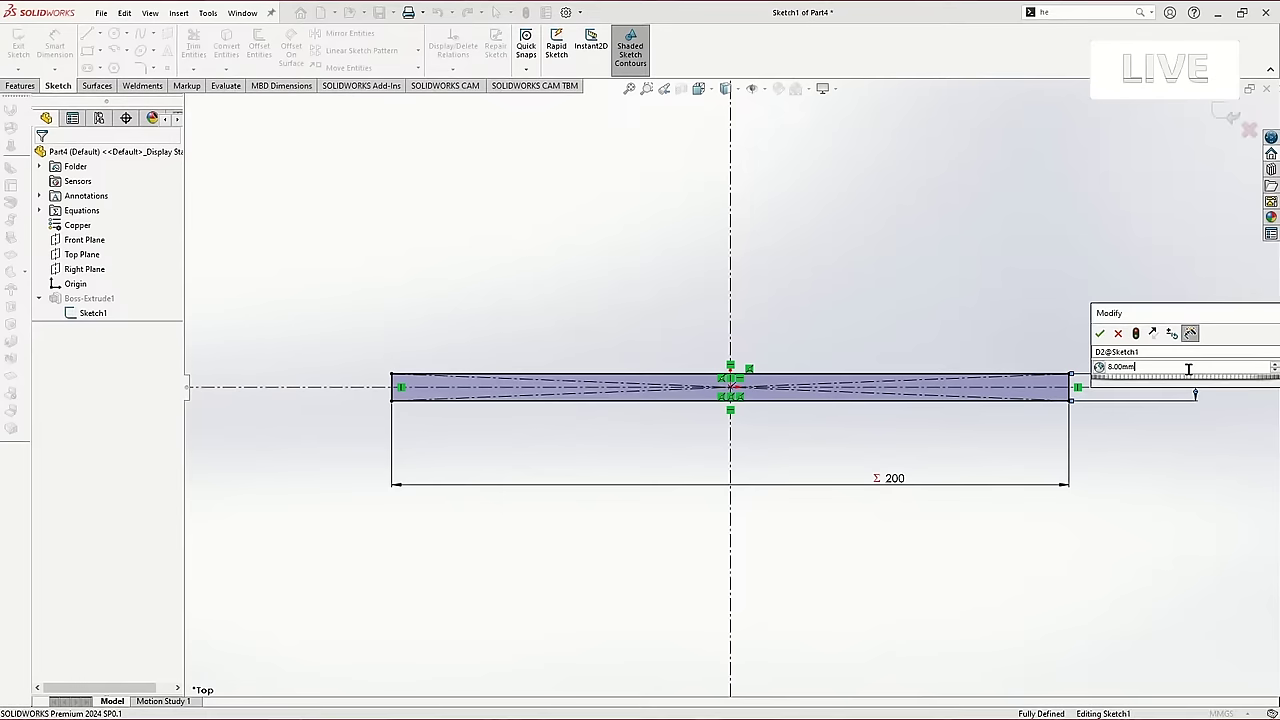
key("Return")
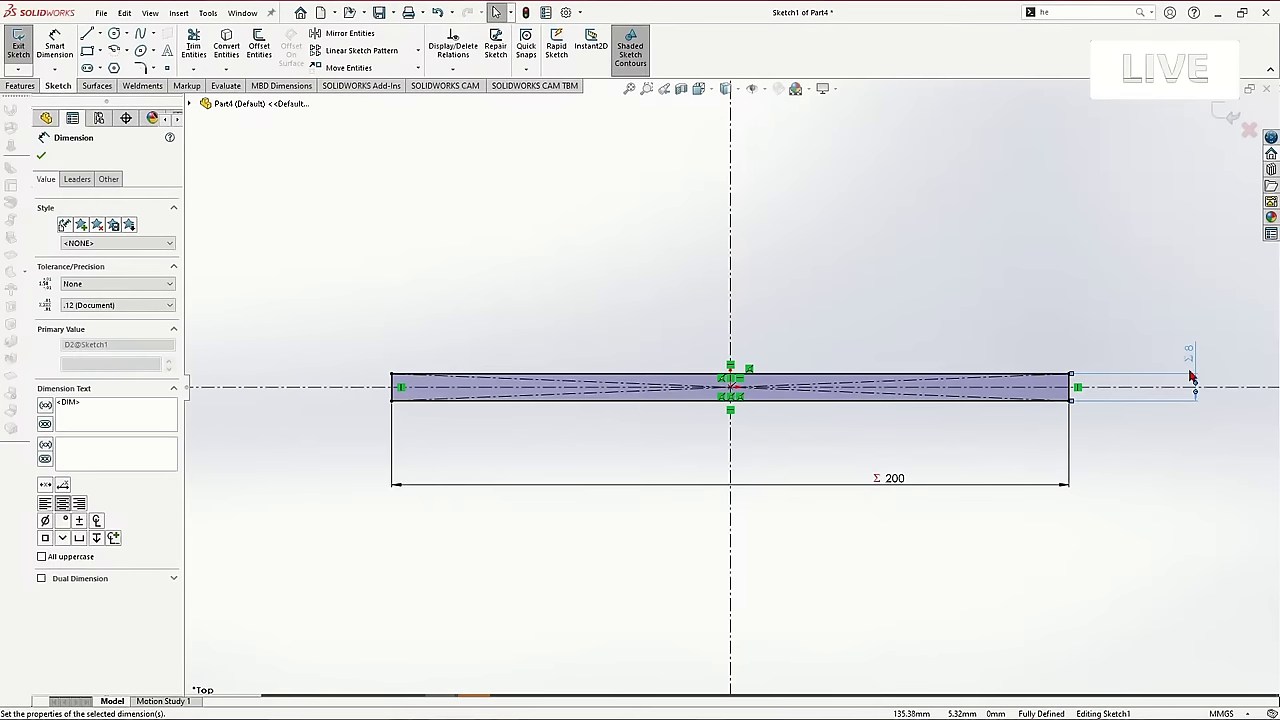
Exit the rectangle's sketch and review the three global variables in the equations table.
left_click(1135, 316)
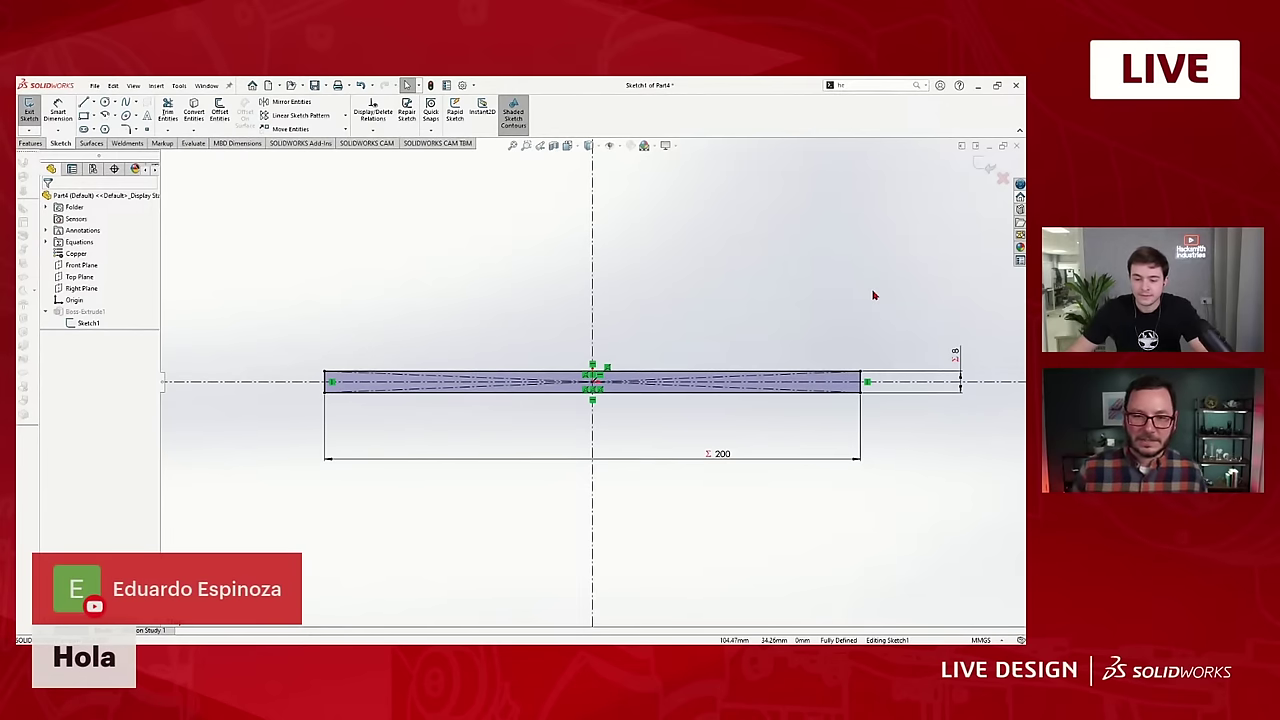
left_click(988, 171)
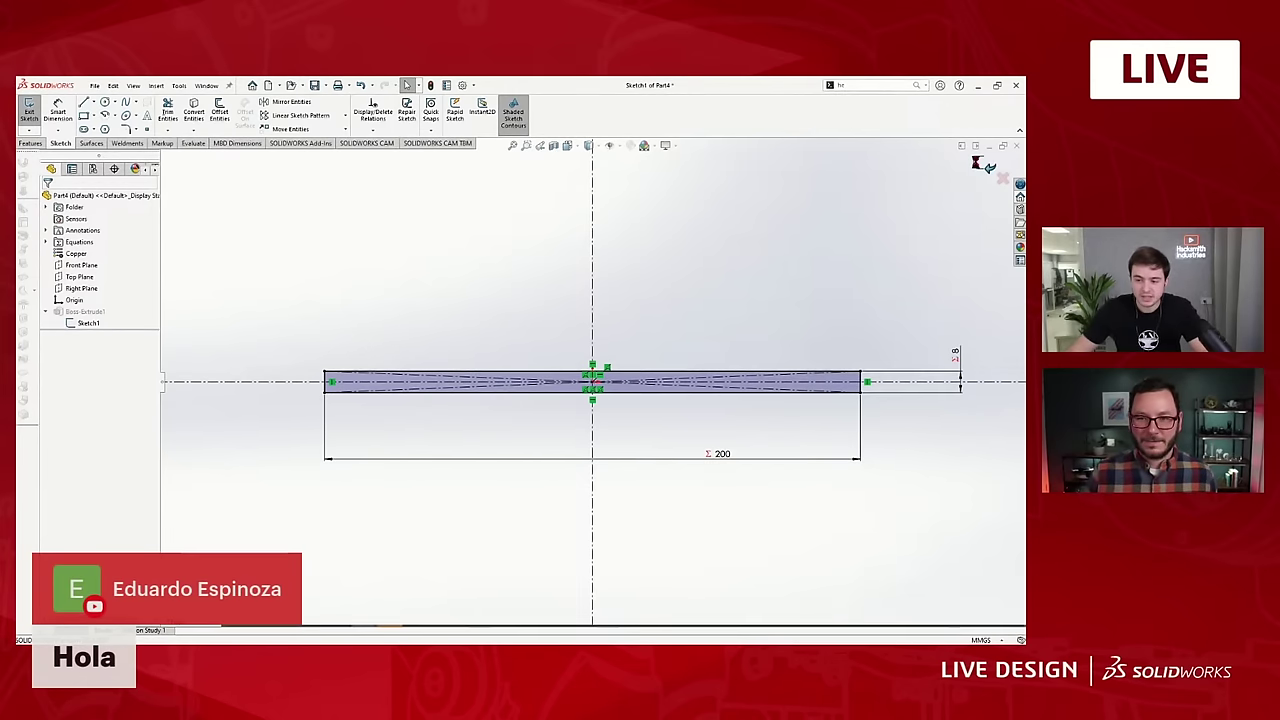
double_click(79, 254)
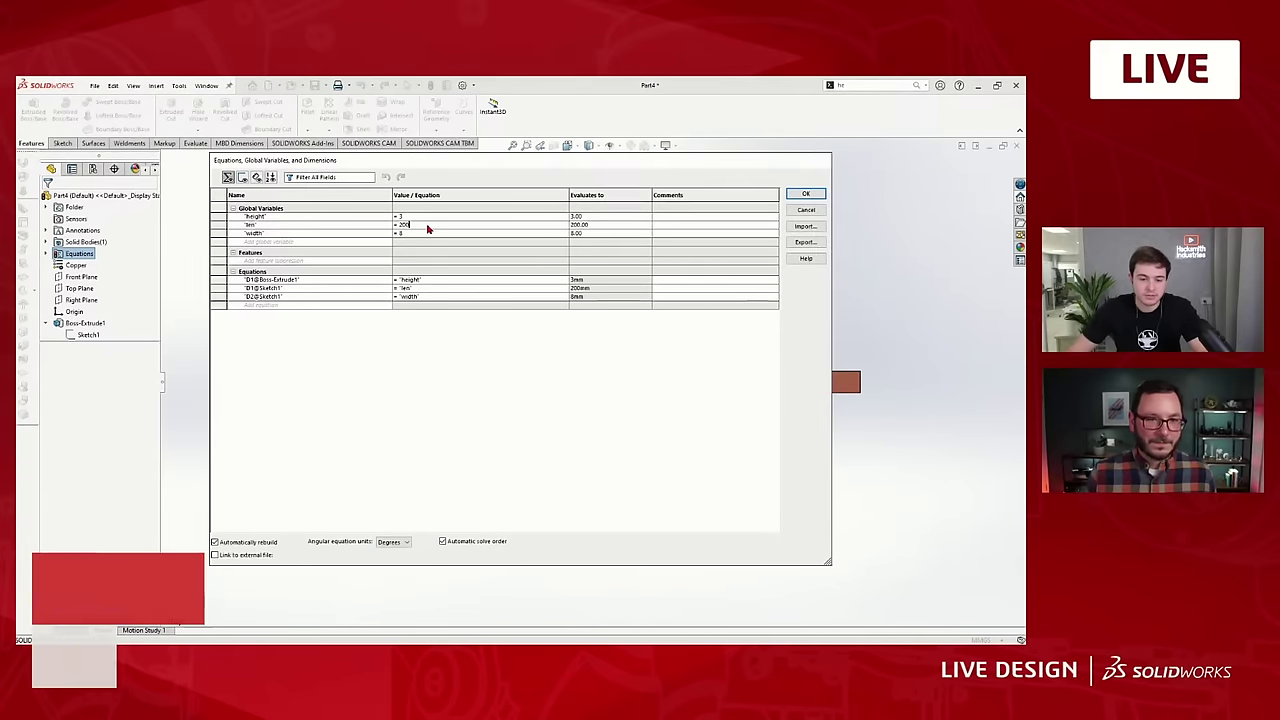
left_click(431, 233)
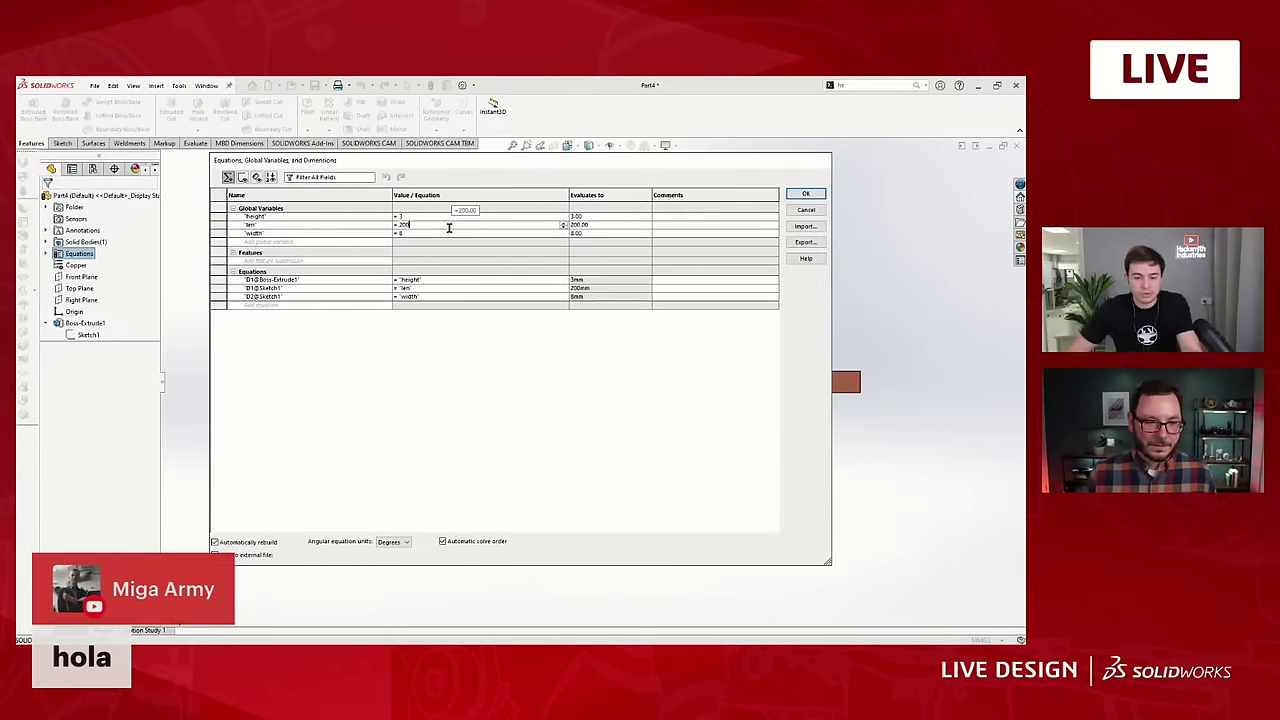
key("Return")
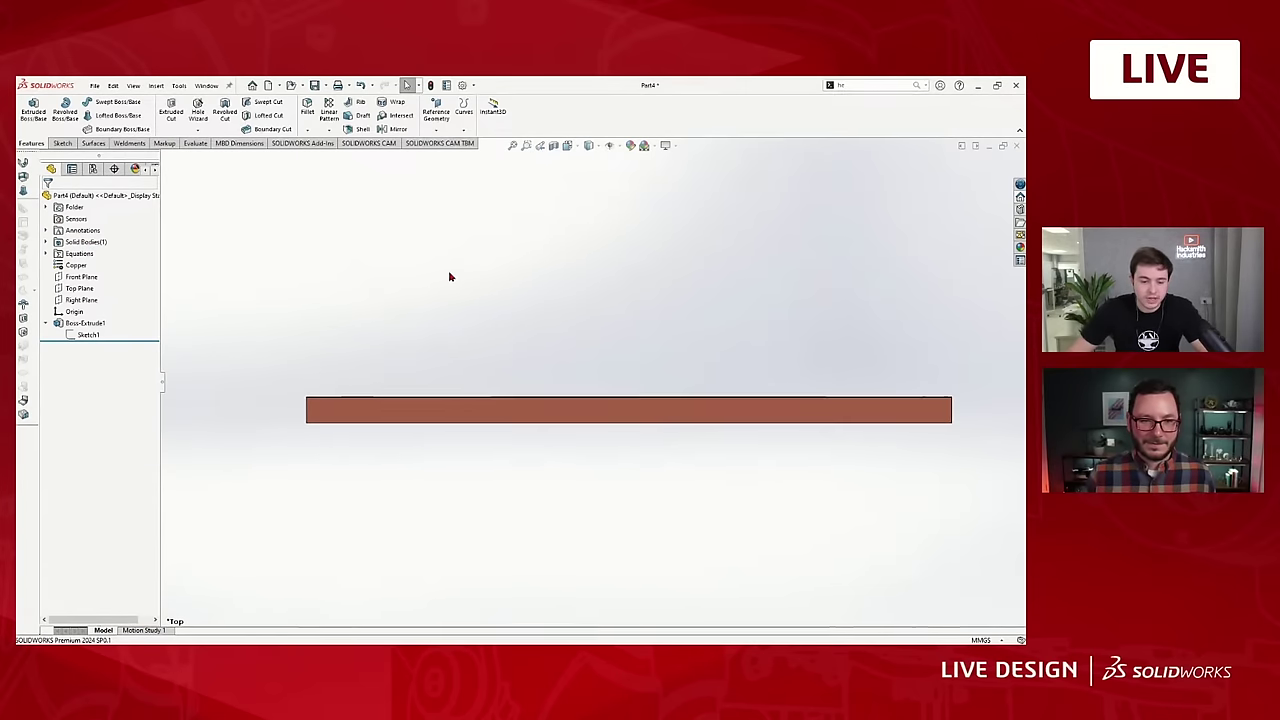
Rename the part's default configuration to 200x8x3.
left_click(94, 169)
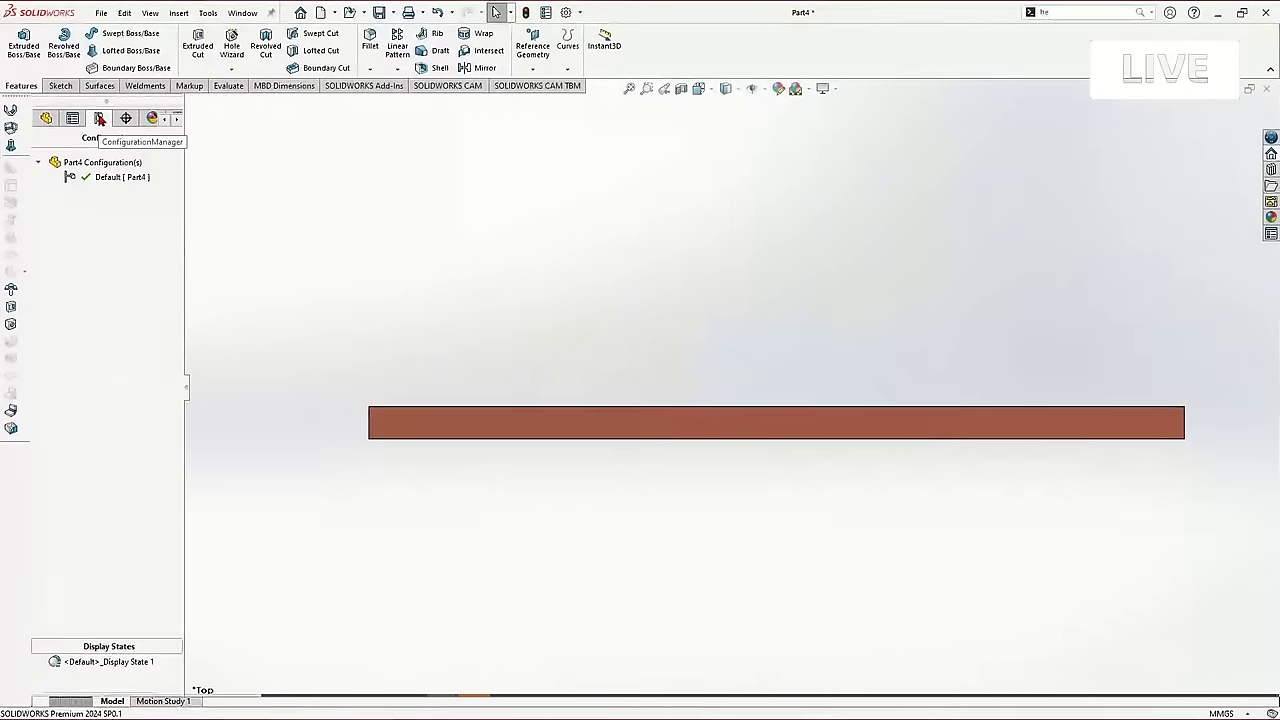
left_click(110, 178)
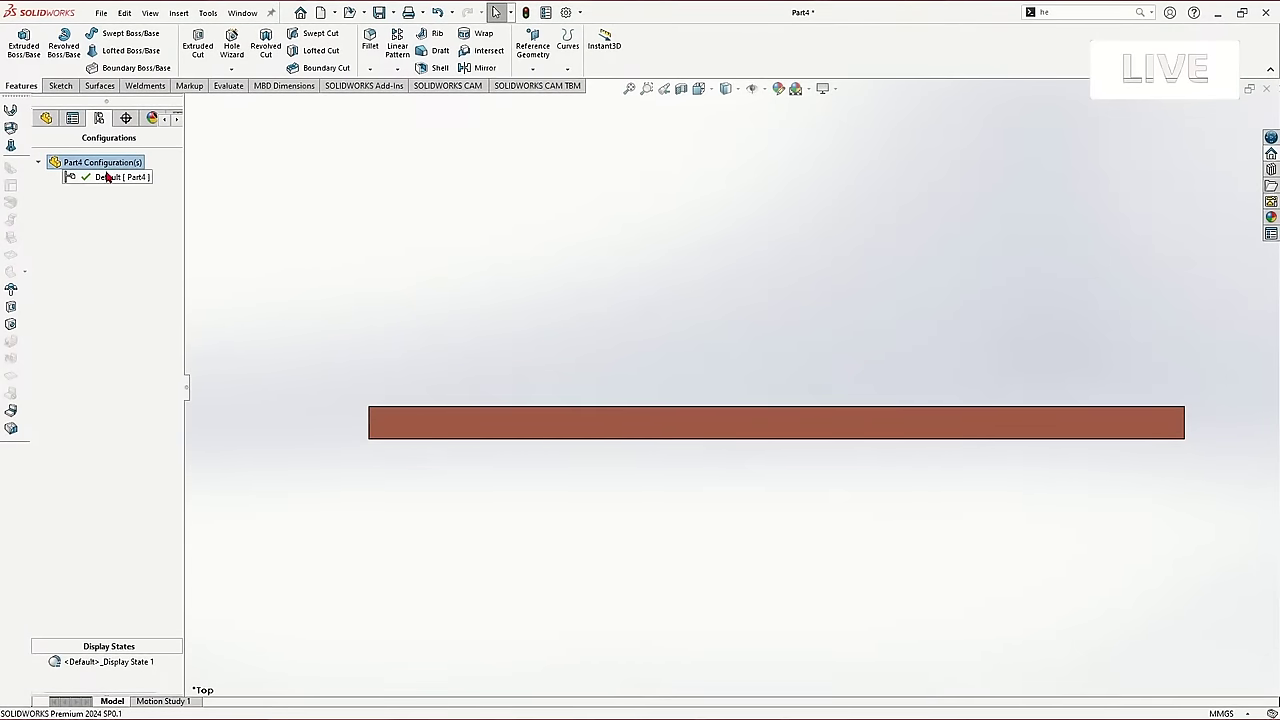
left_click(110, 179)
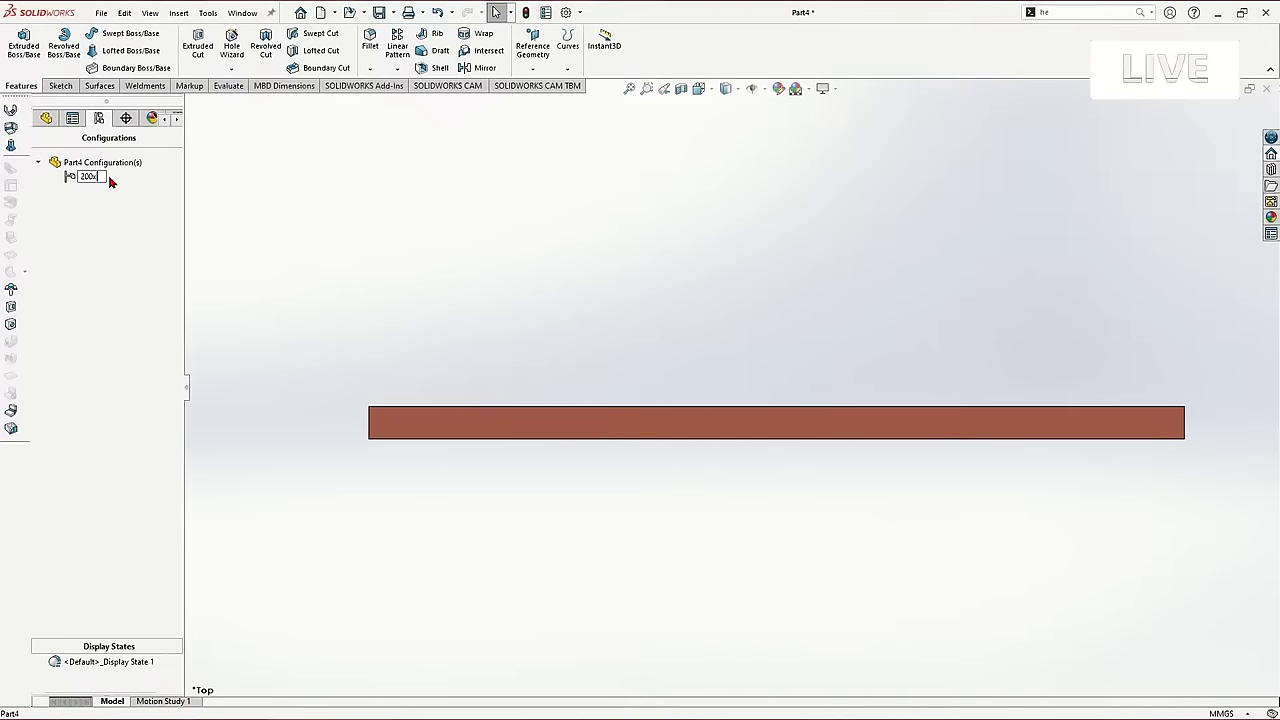
key("Return")
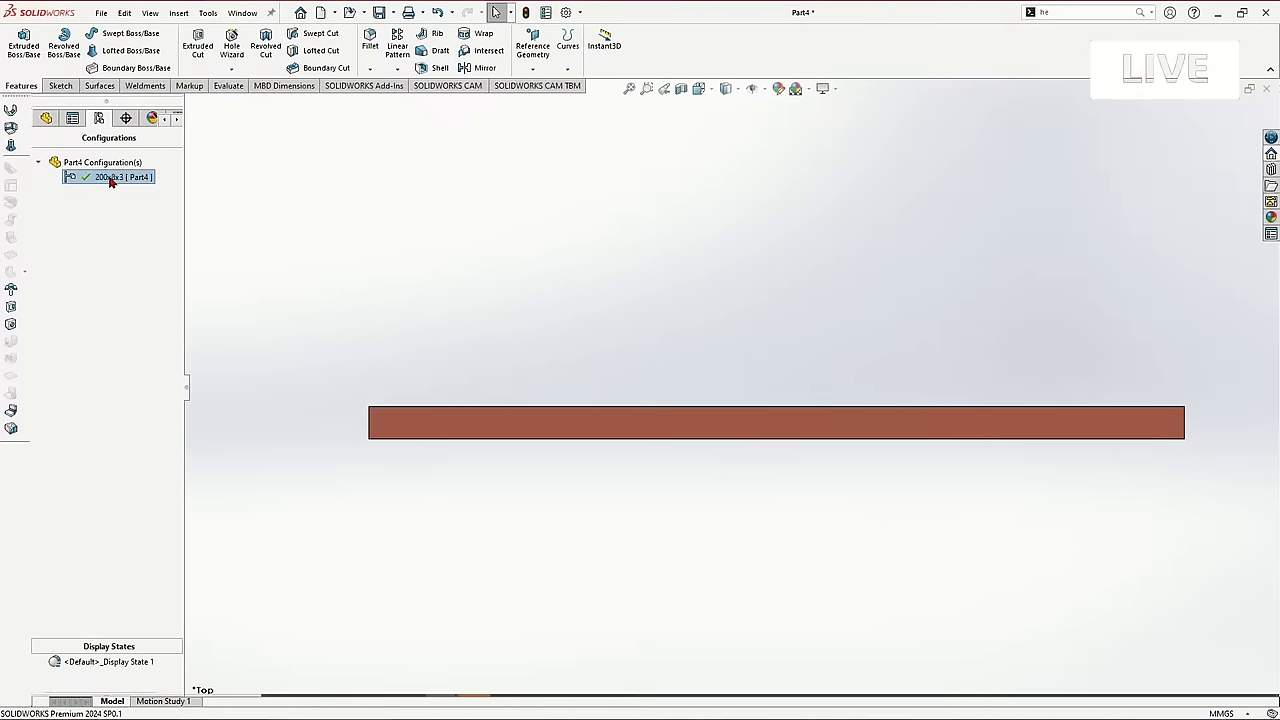
Add a new part configuration named 150x6x2.
right_click(108, 163)
left_click(137, 200)
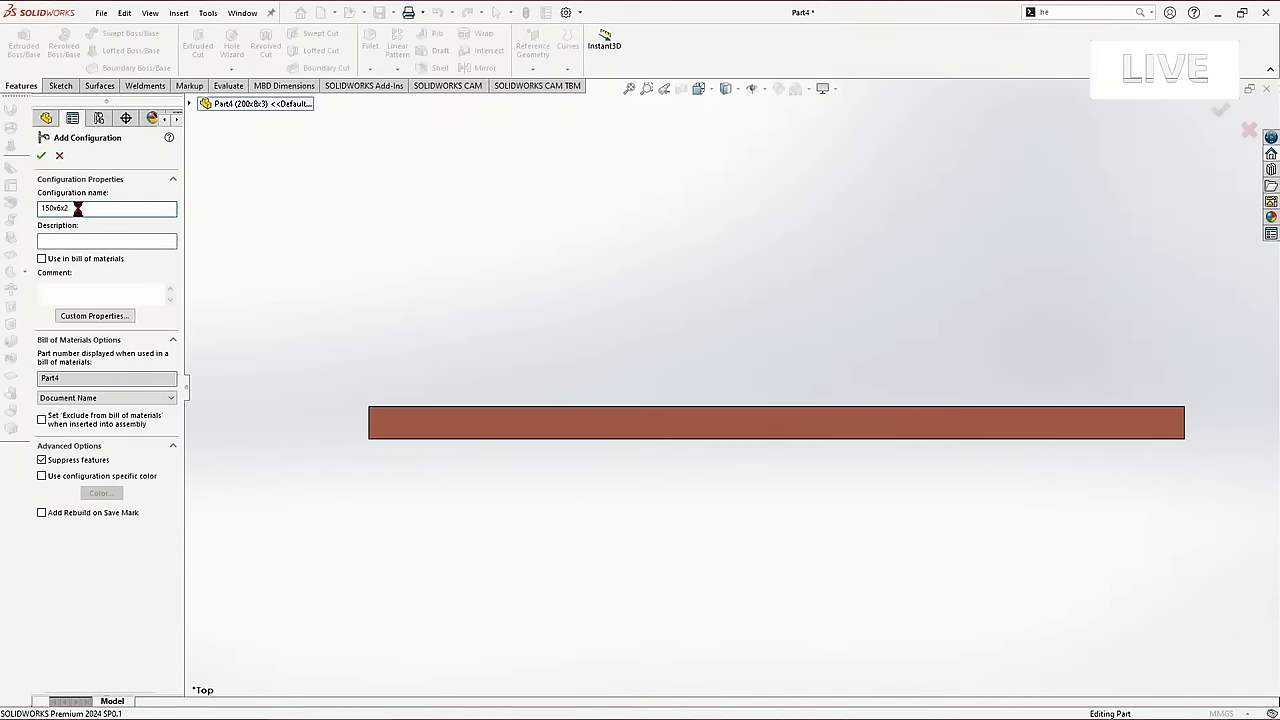
key("Return")
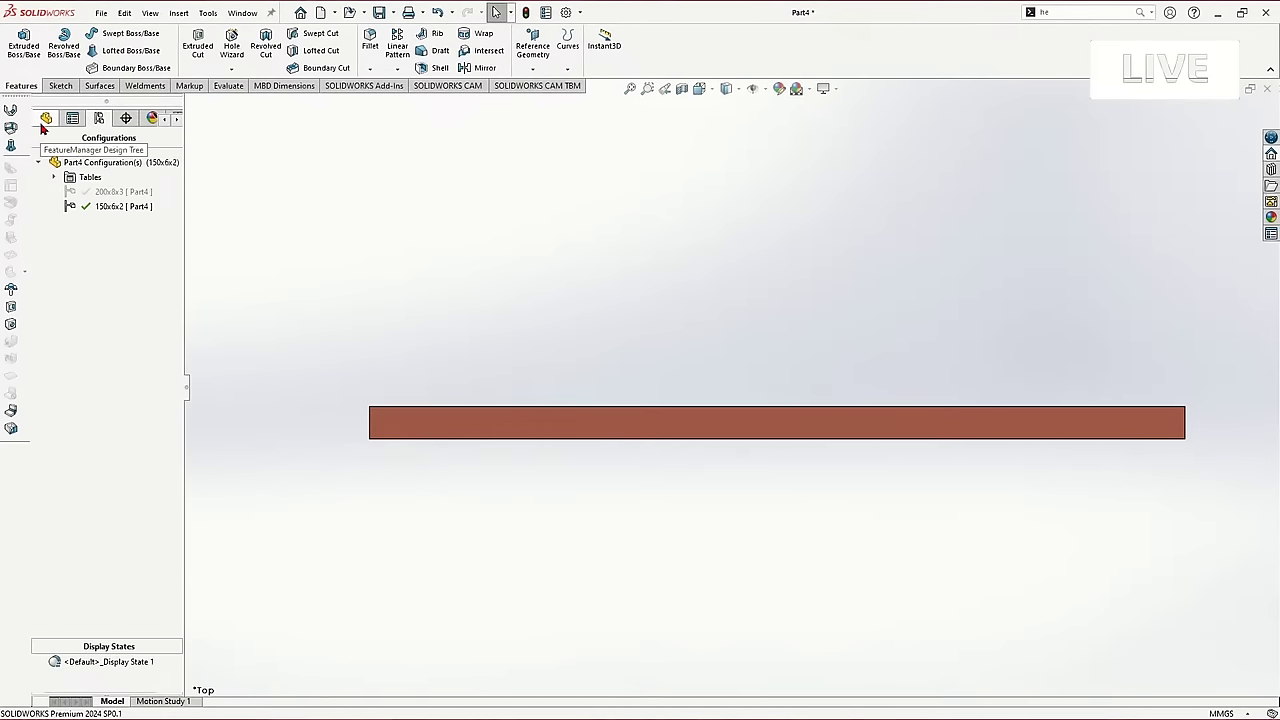
Switch the equations table to configuration 200x8x3 and make the height, len and width global variables configuration-specific.
left_click(46, 118)
double_click(106, 229)
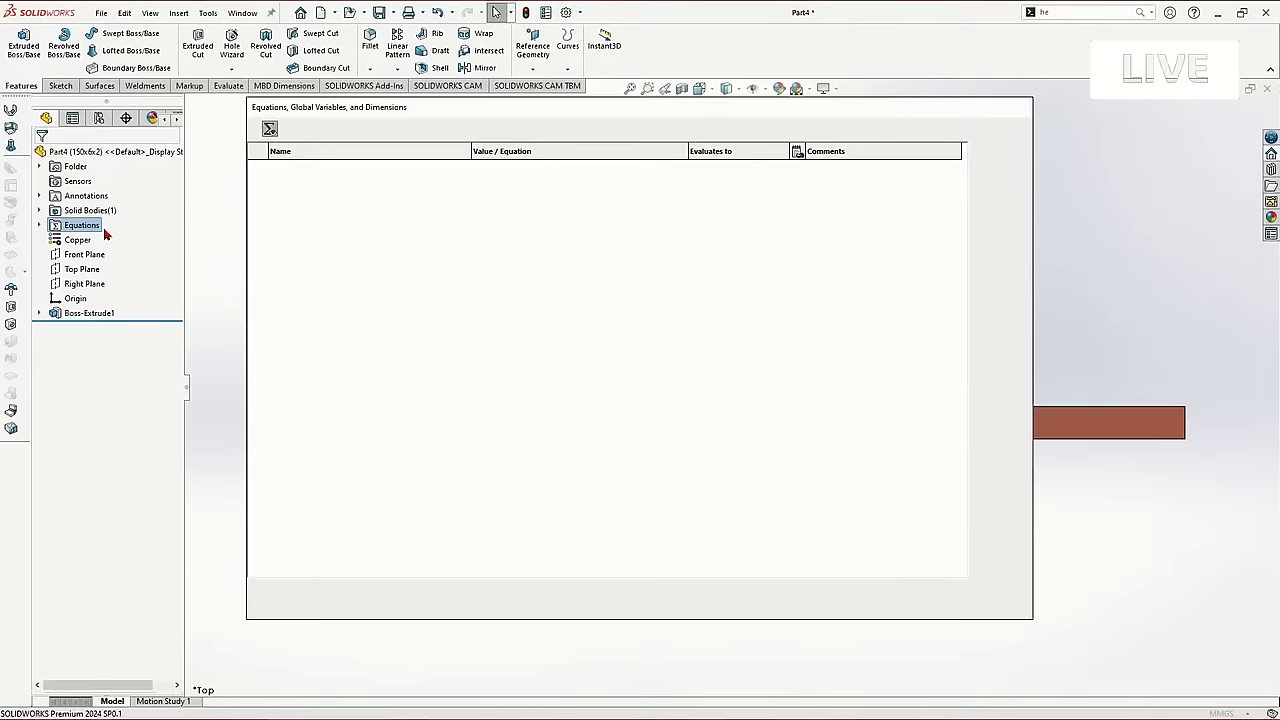
left_click(912, 129)
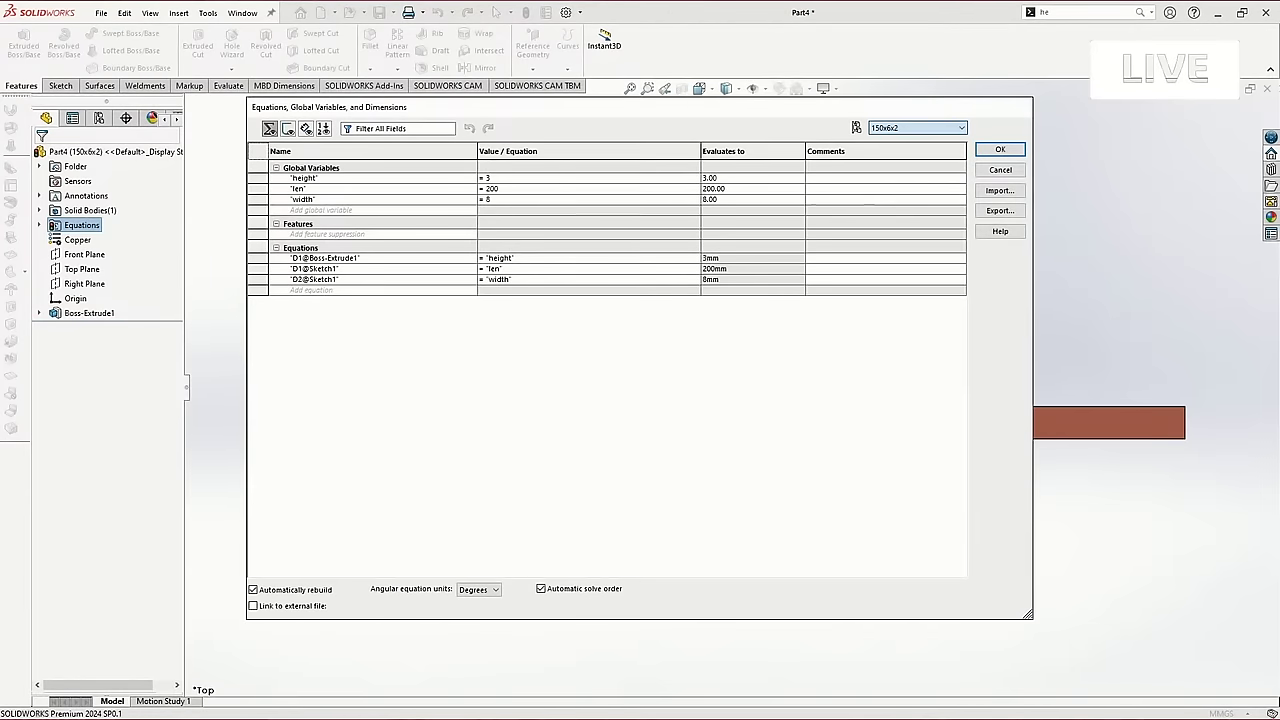
left_click(897, 151)
left_click(680, 178)
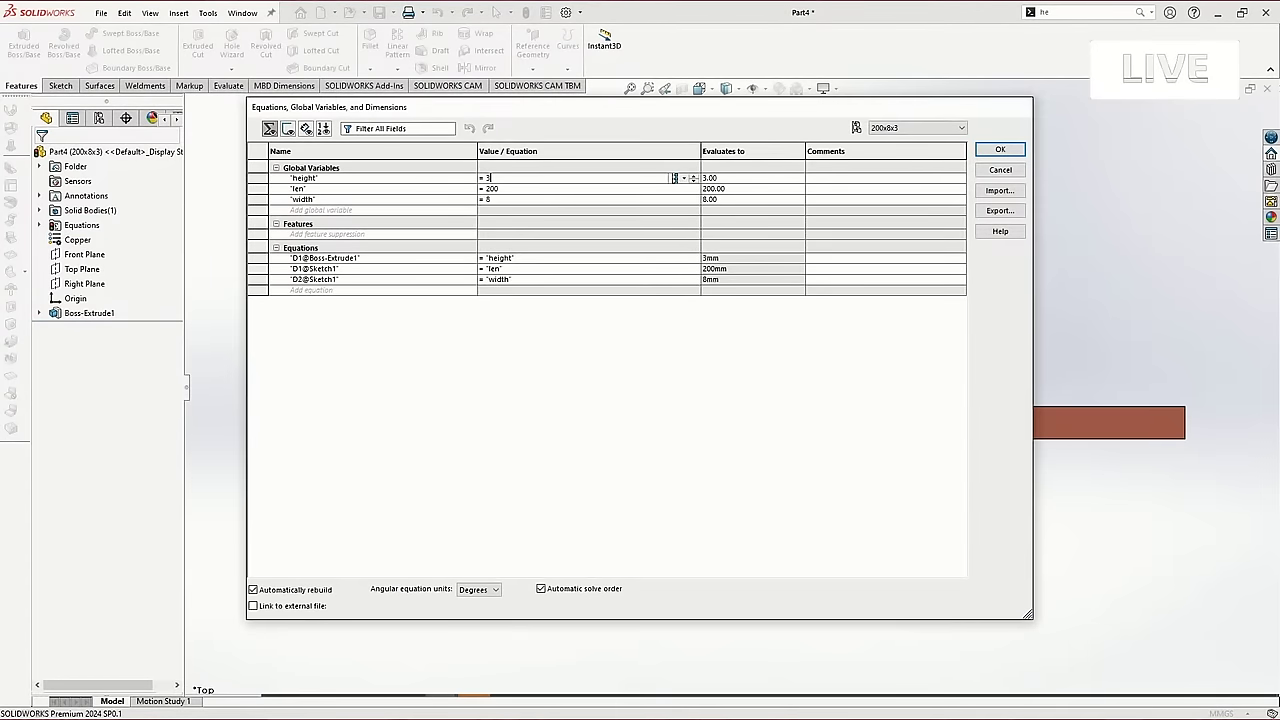
left_click(671, 189)
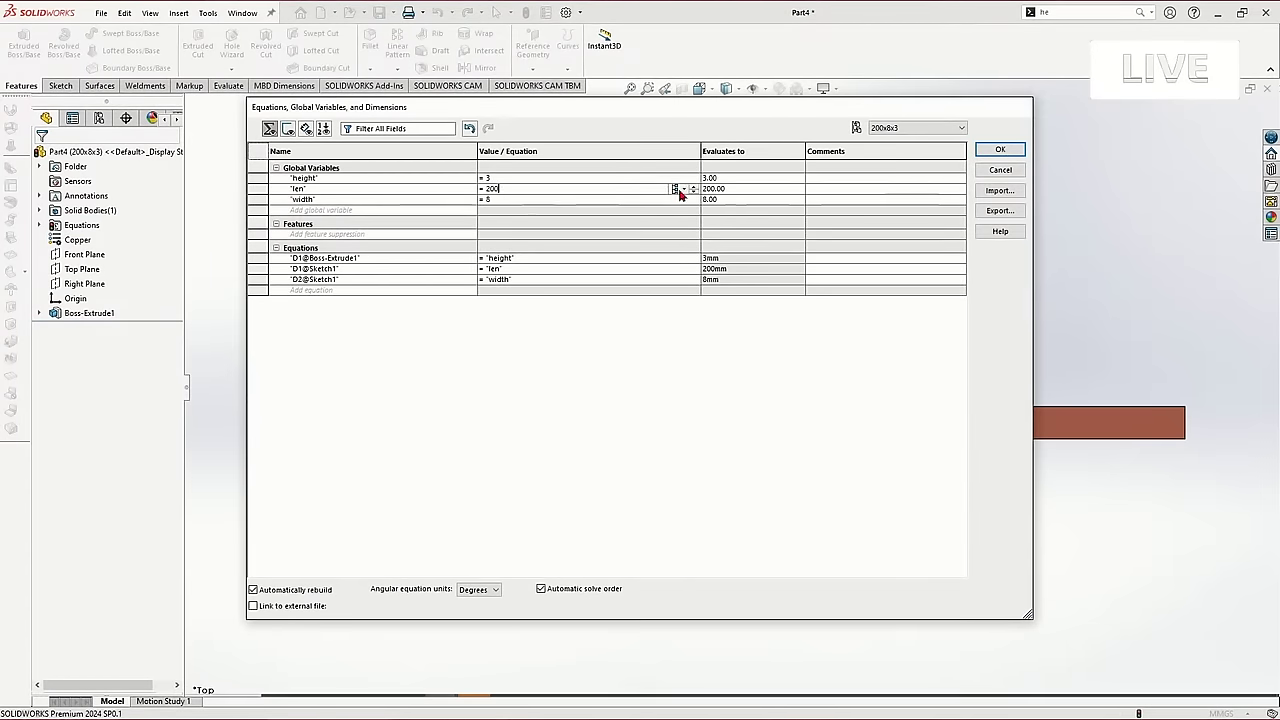
left_click(673, 200)
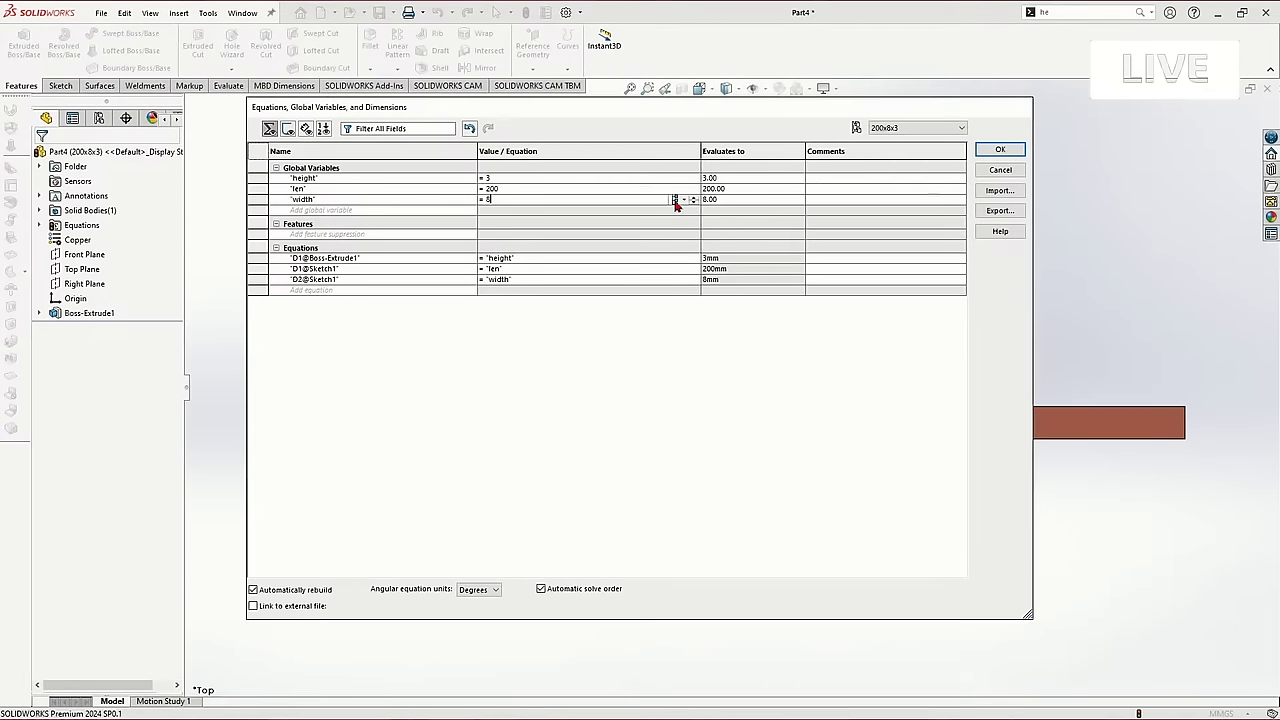
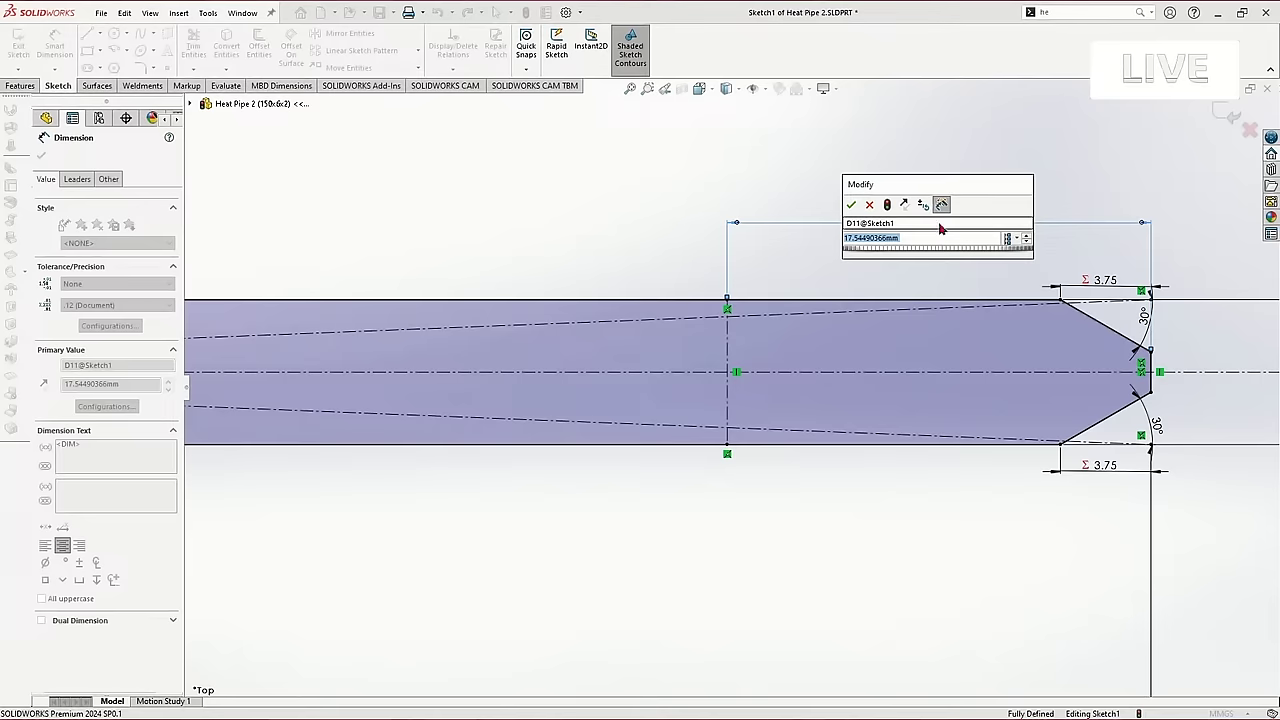
Dimension the distance from the vertical construction line to the pointed end of the heat pipe and exit the sketch.
type("6")
key("Return")
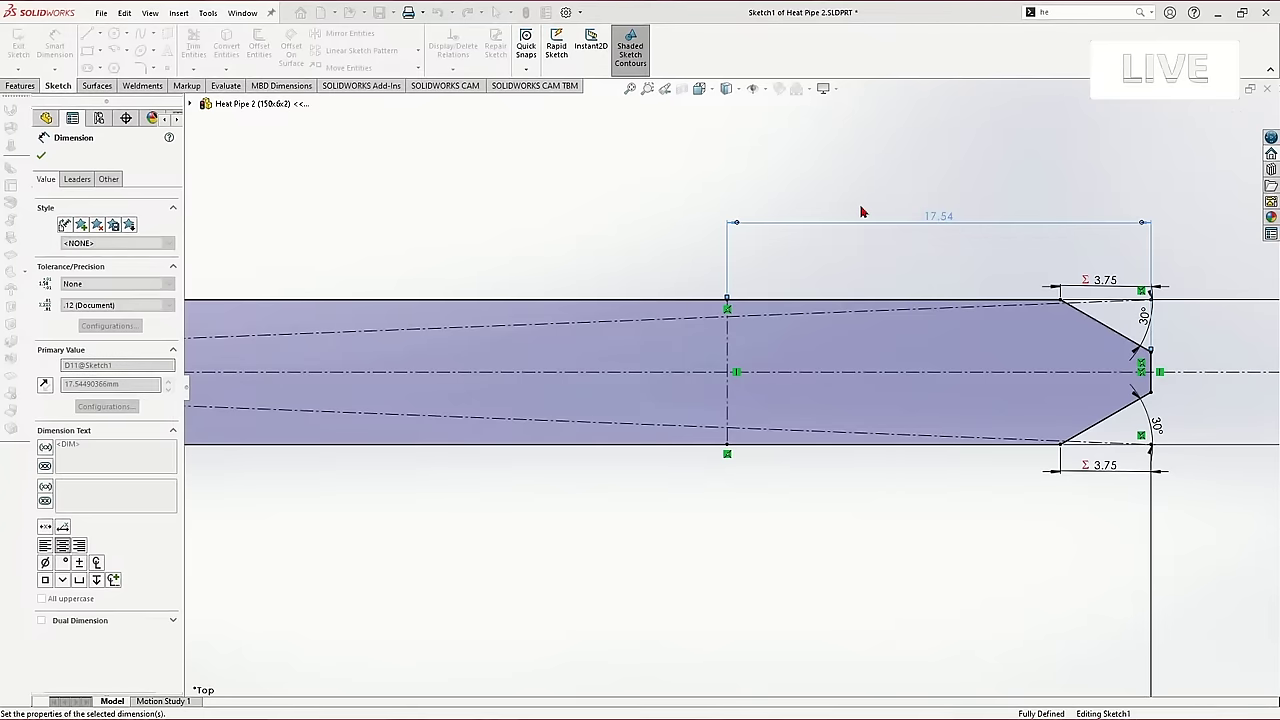
left_click(1230, 117)
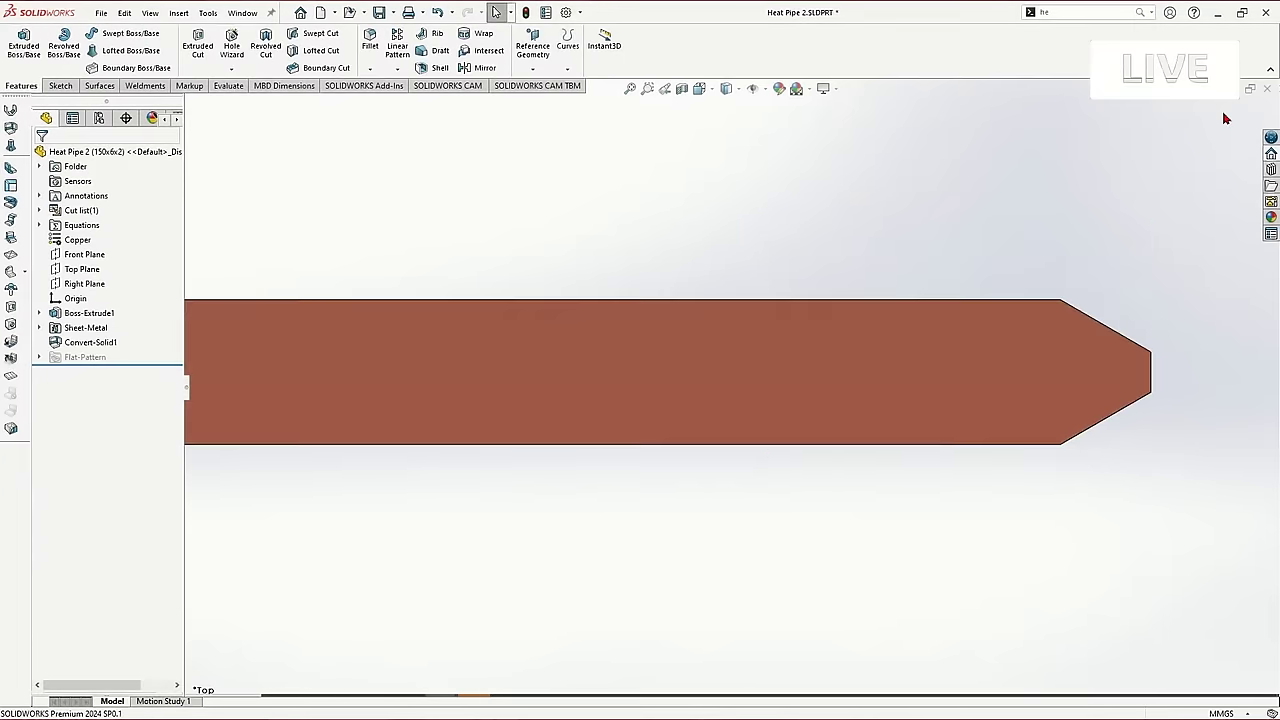
Start a Sketched Bend on the heat pipe's broad face and show Sketch1 under Boss-Extrude1.
scroll(733, 511, "up", 3)
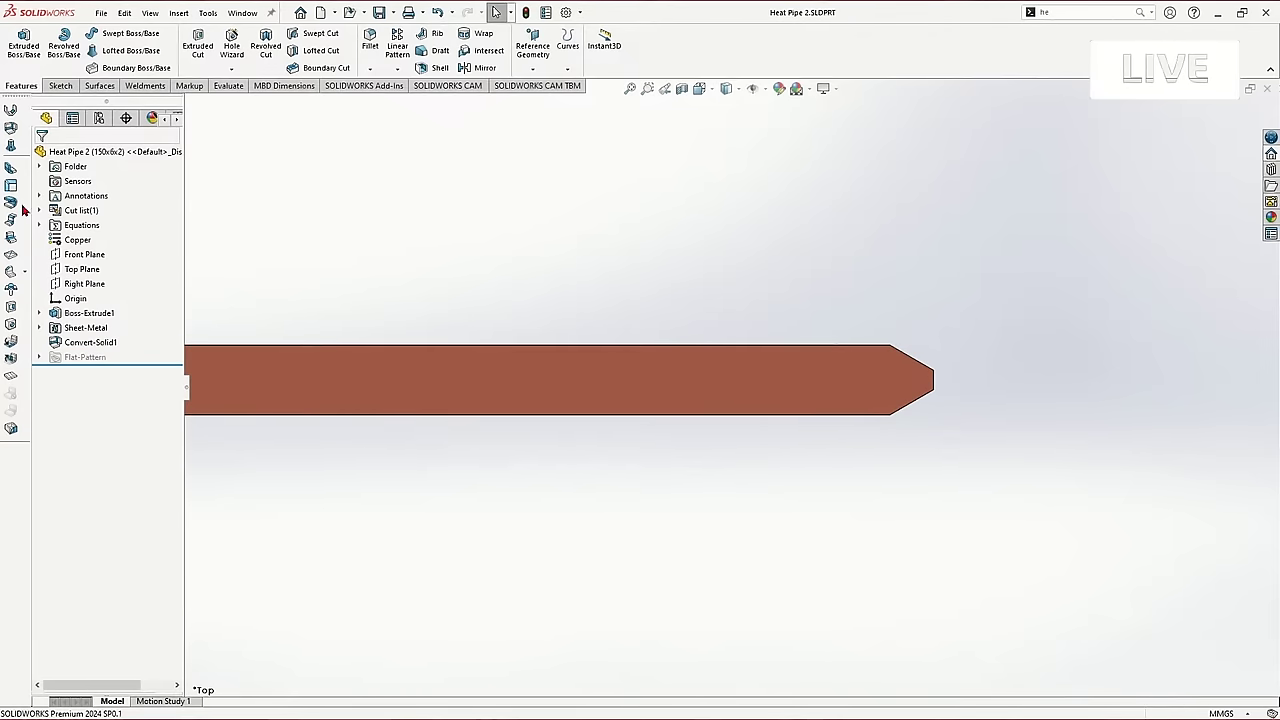
left_click(11, 254)
left_click(443, 394)
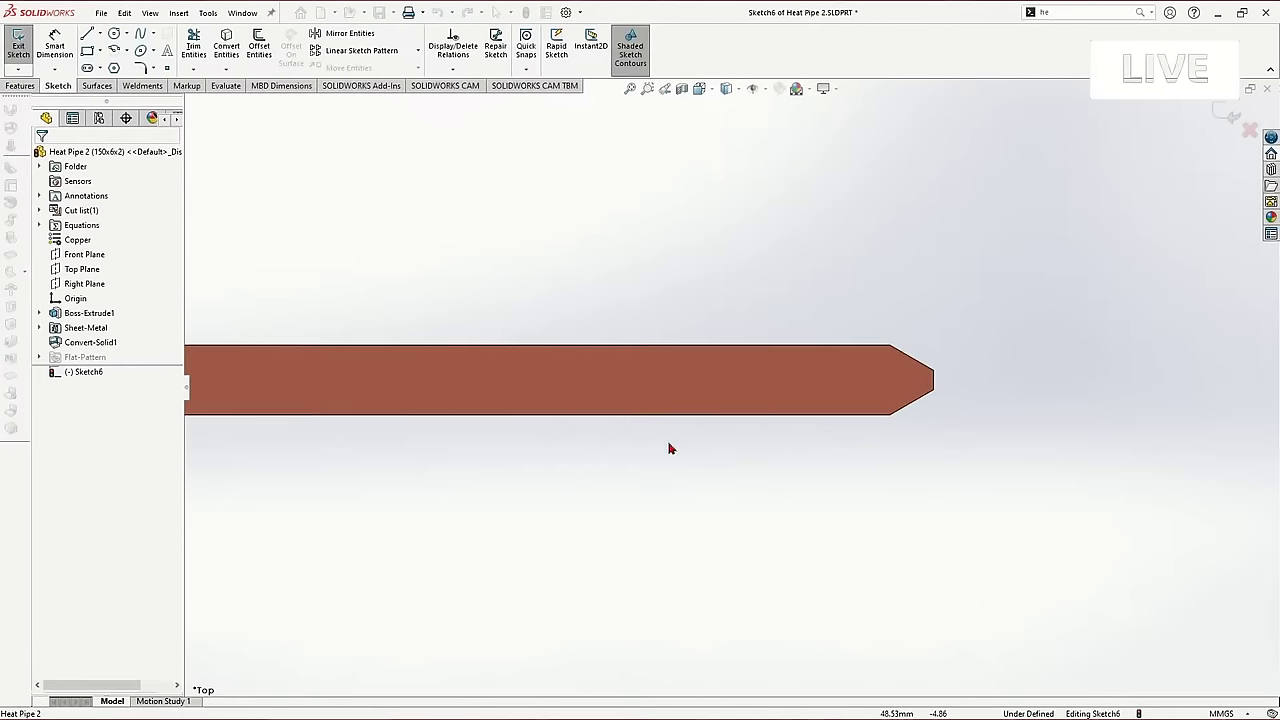
left_click(625, 386)
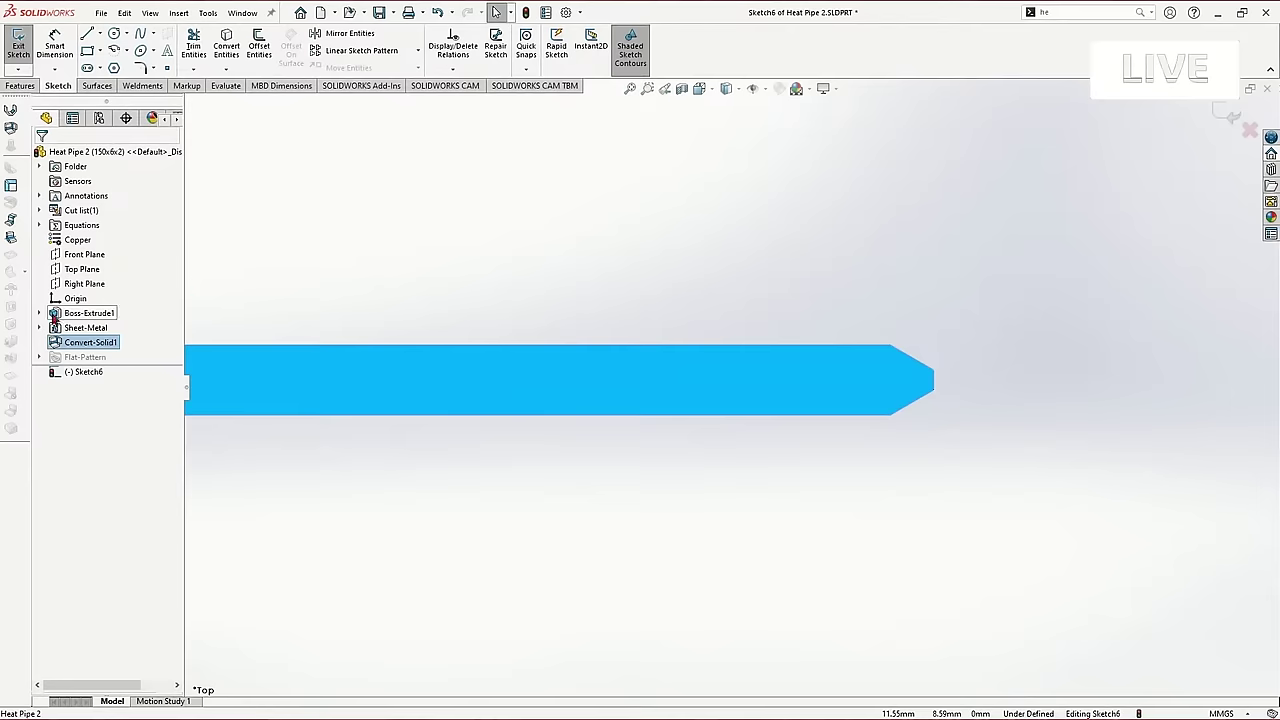
left_click(39, 313)
left_click(92, 327)
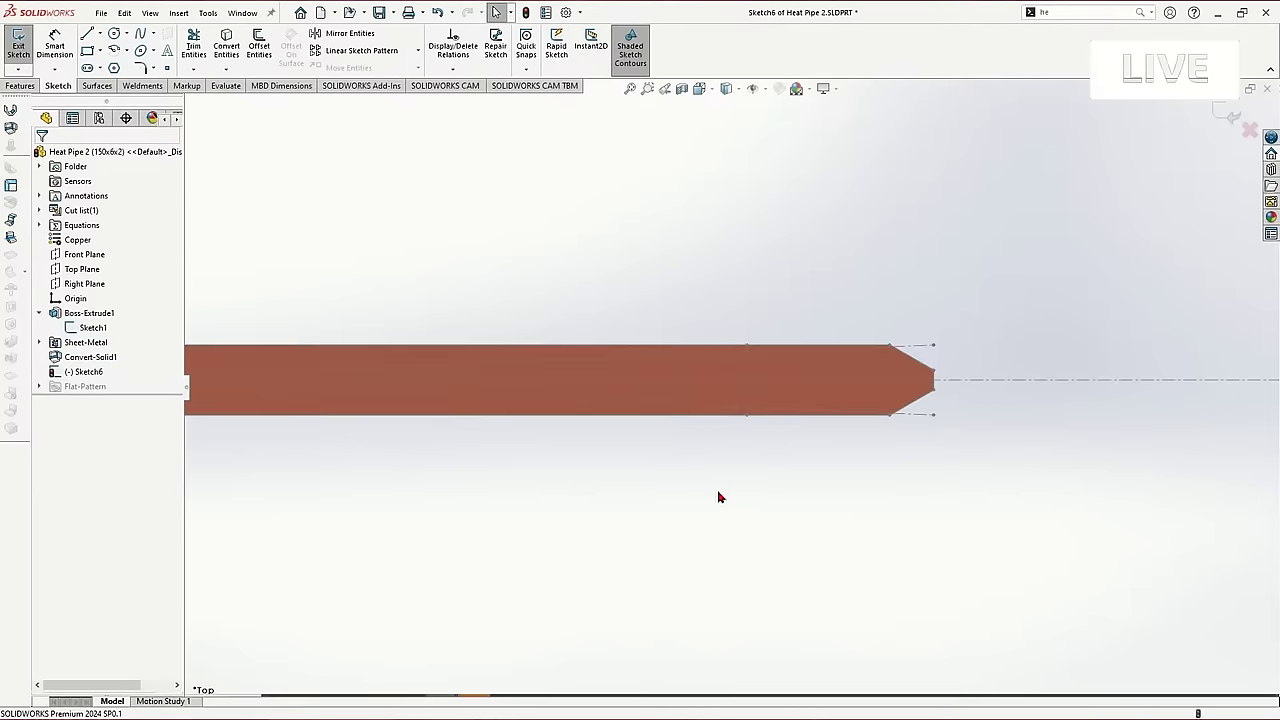
Convert Sketch1's vertical construction line near the pointed end into the bend line and exit the bend sketch.
scroll(700, 480, "up", 4)
scroll(785, 379, "down", 4)
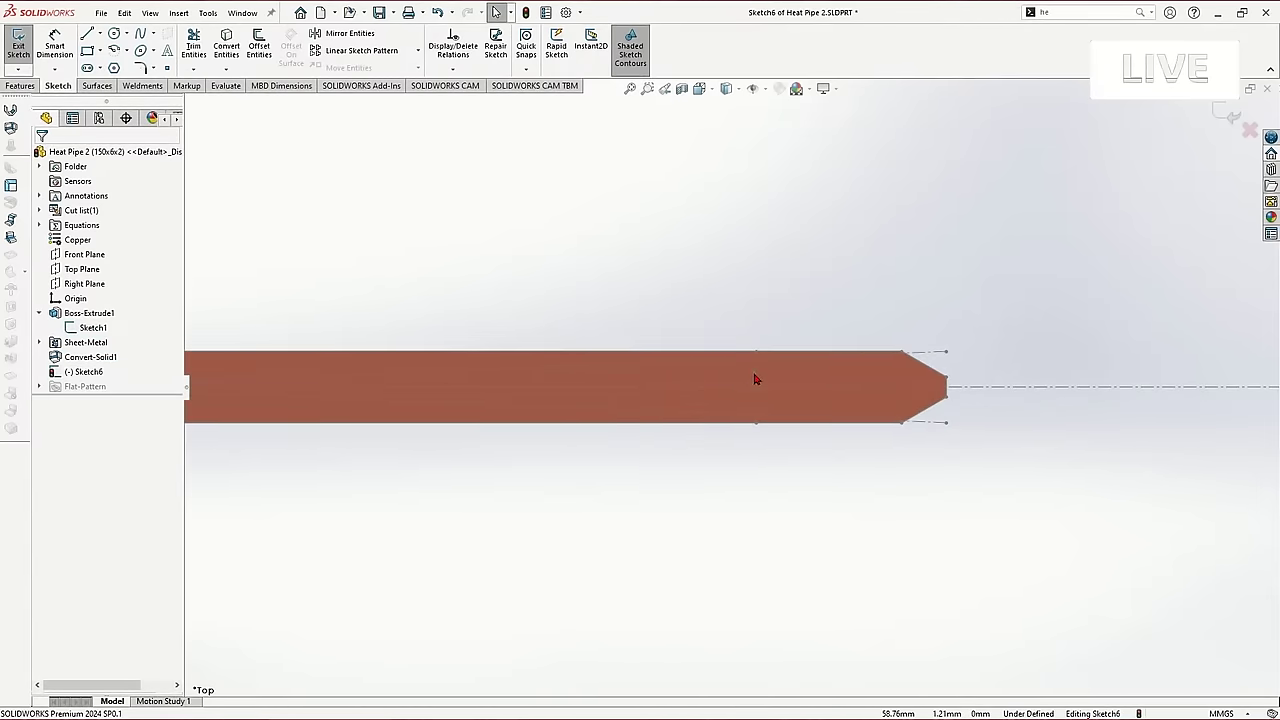
left_click(757, 381)
left_click(706, 483)
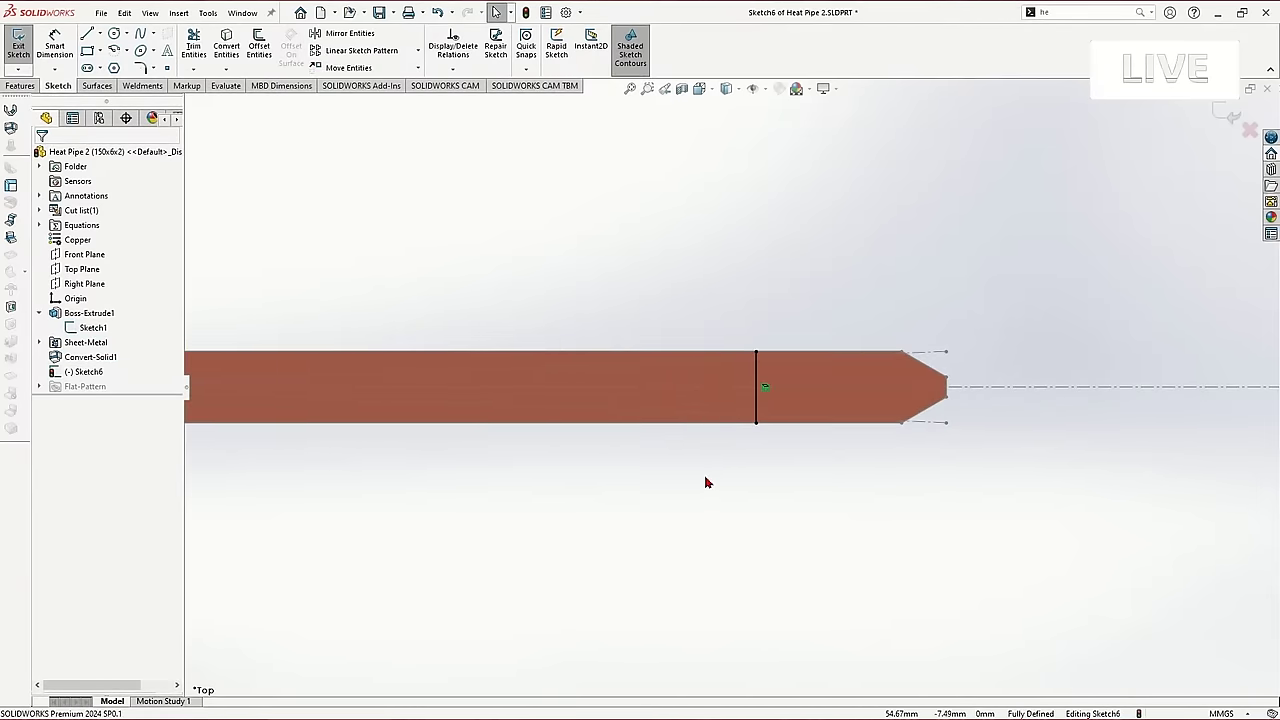
left_click(1227, 114)
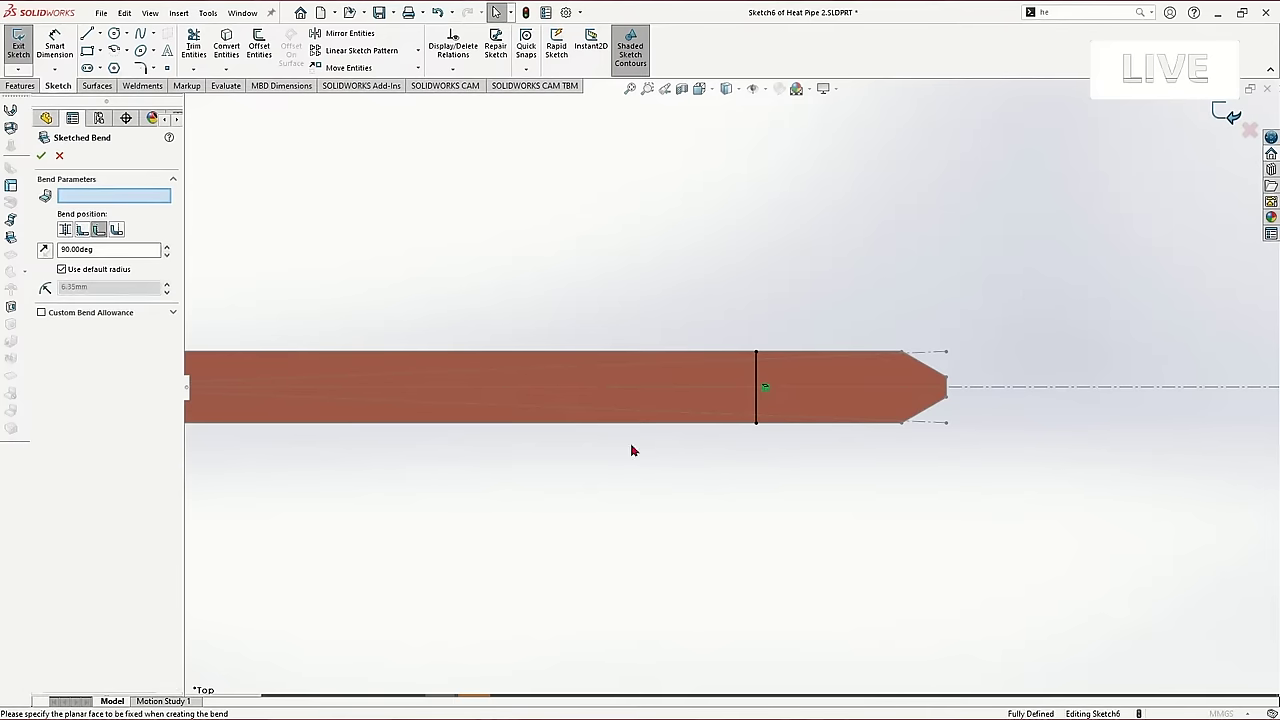
Bend the pointed tip 45 degrees using the Bend Outside position, keeping the long face fixed and the default radius.
left_click(498, 384)
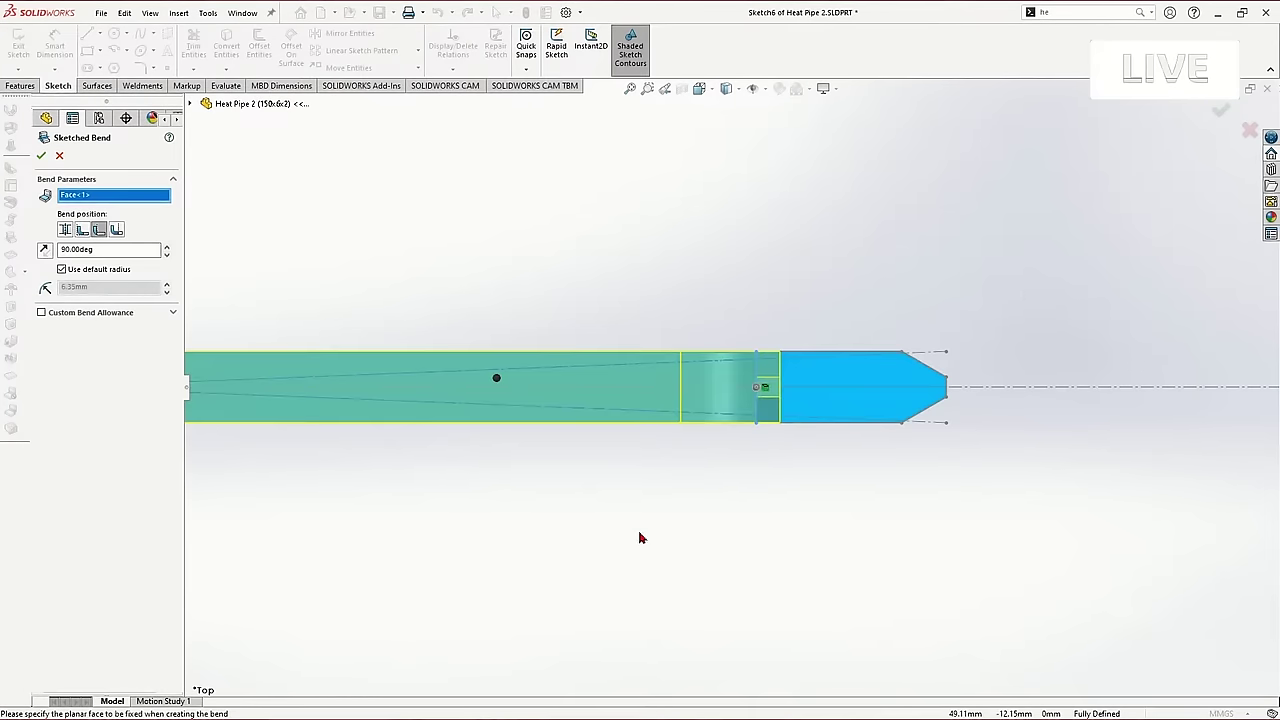
middle_click_drag(640, 534, 648, 362)
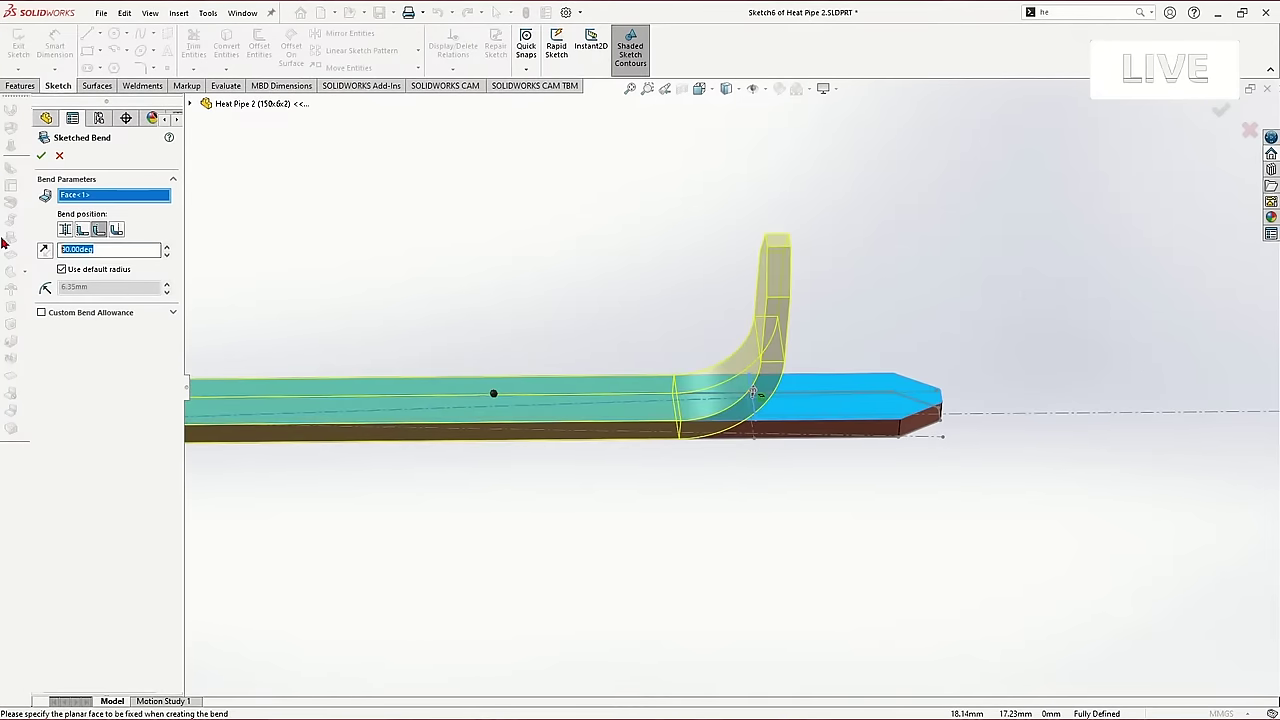
type("45")
key("Return")
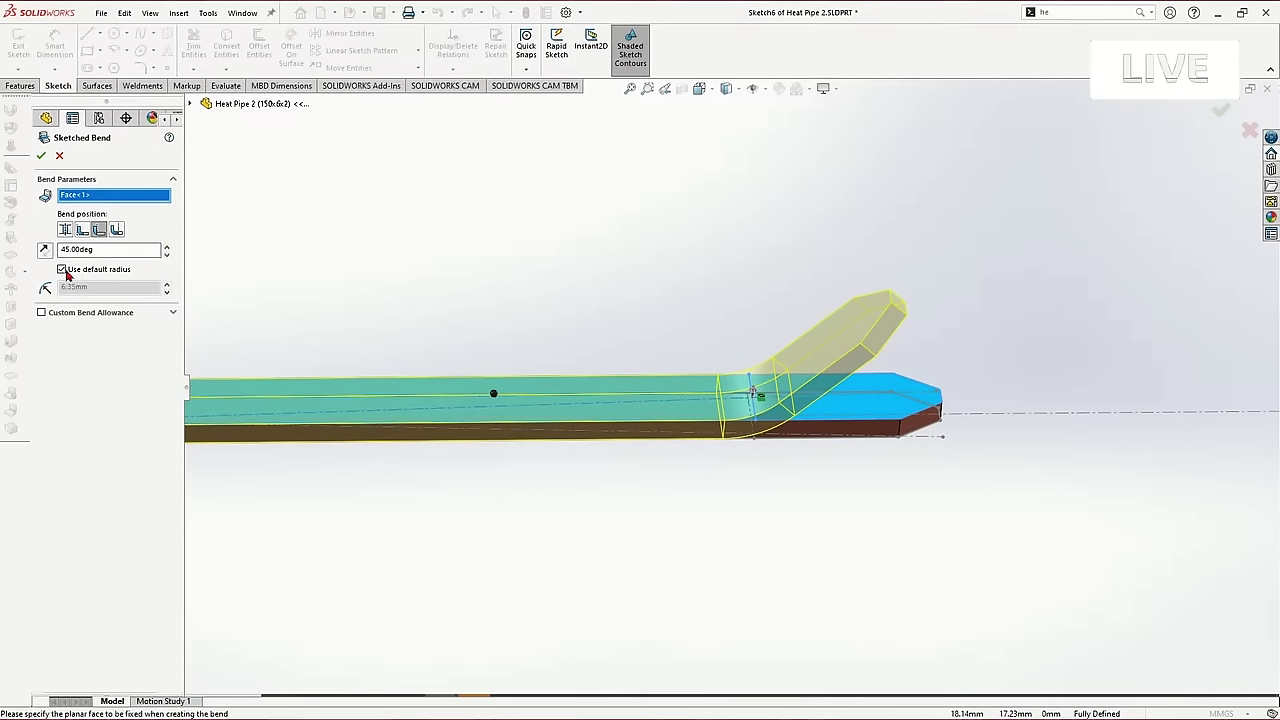
left_click(118, 232)
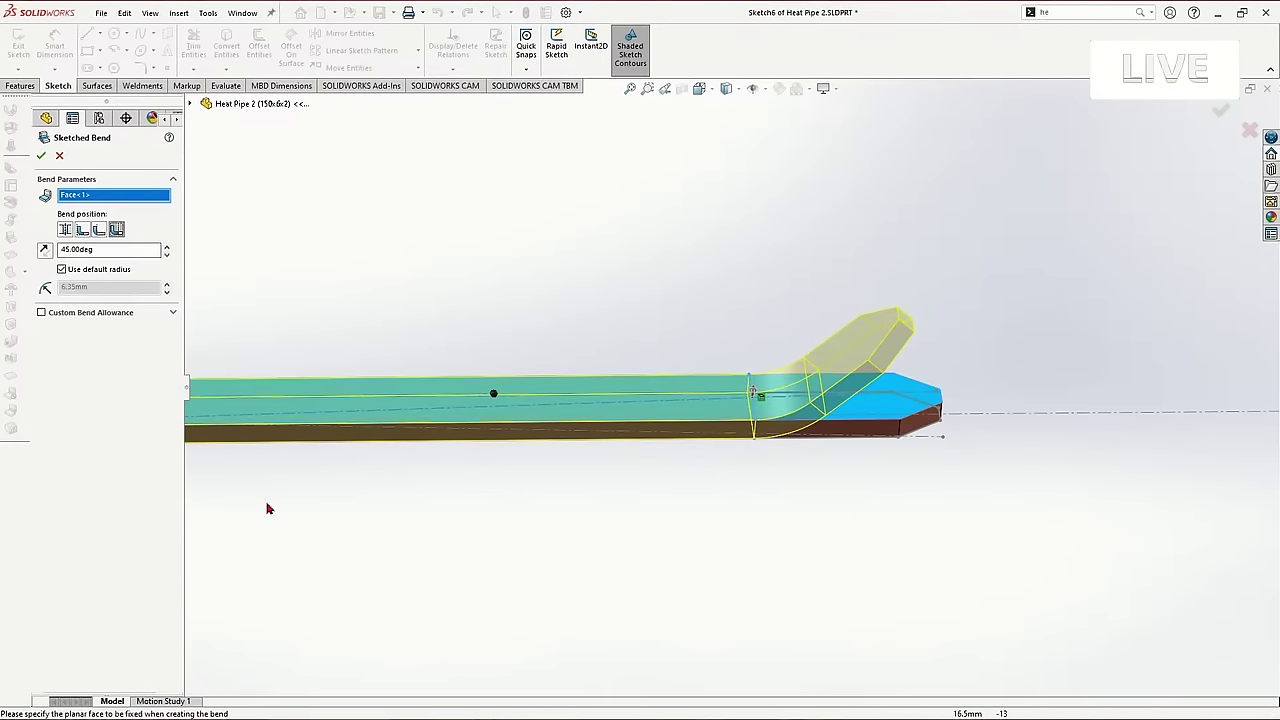
mouse_move(683, 537)
middle_mouse_down()
mouse_move(677, 463)
mouse_move(689, 526)
middle_mouse_up()
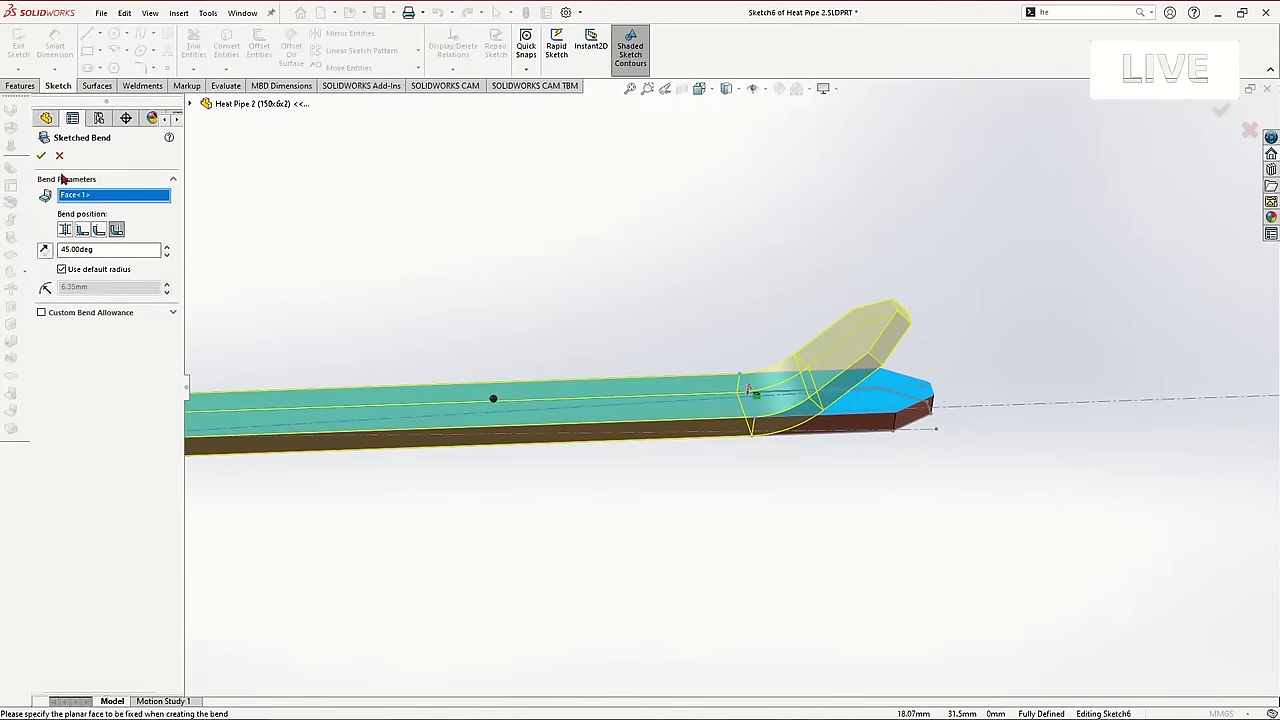
left_click(42, 159)
Inspect the bent tip of the heat pipe from several angles.
scroll(724, 384, "up", 6)
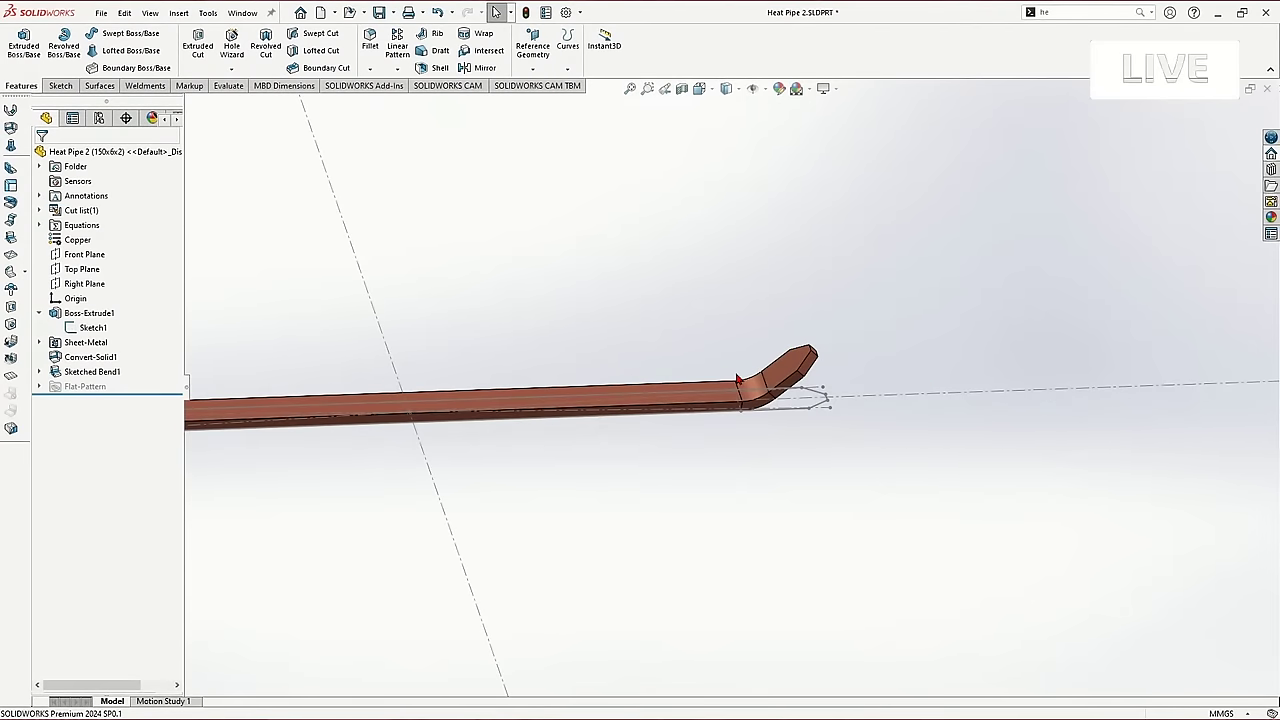
mouse_move(715, 388)
middle_mouse_down()
mouse_move(661, 422)
mouse_move(594, 403)
mouse_move(600, 229)
middle_mouse_up()
scroll(591, 403, "down", 4)
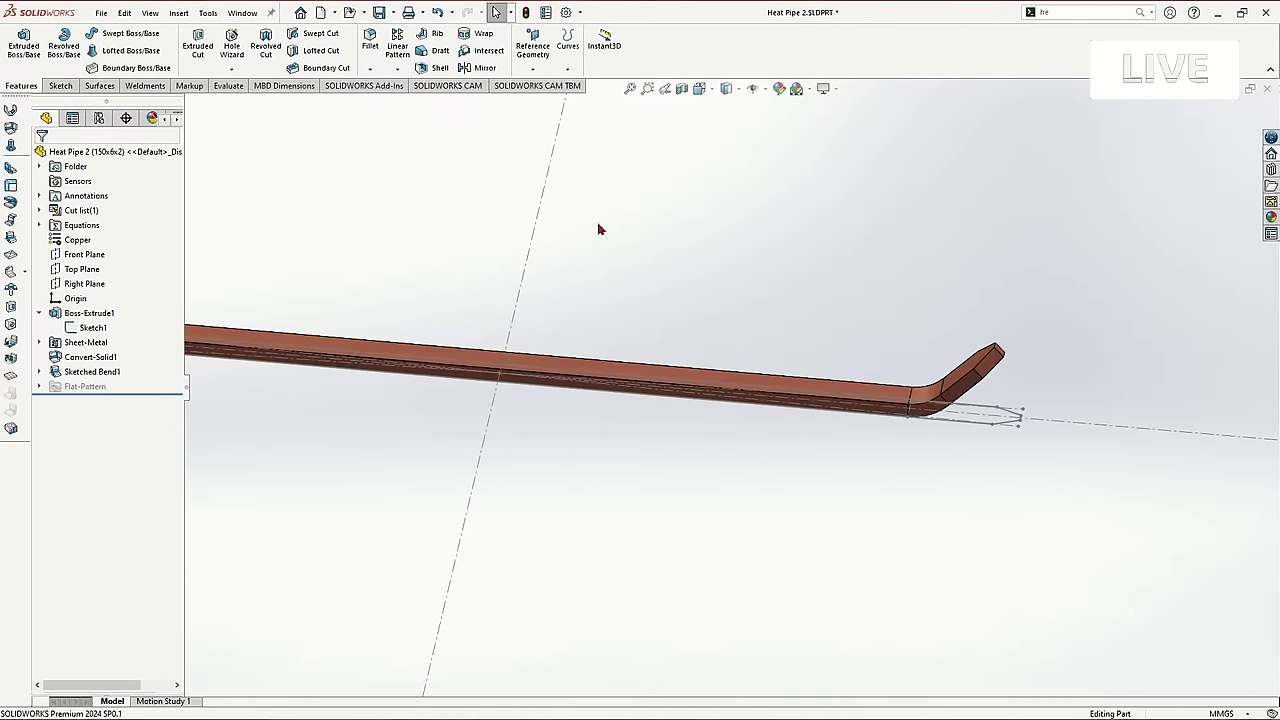
scroll(602, 232, "up", 1)
middle_click_drag(842, 430, 941, 320)
scroll(941, 320, "down", 2)
middle_click_drag(850, 402, 803, 432)
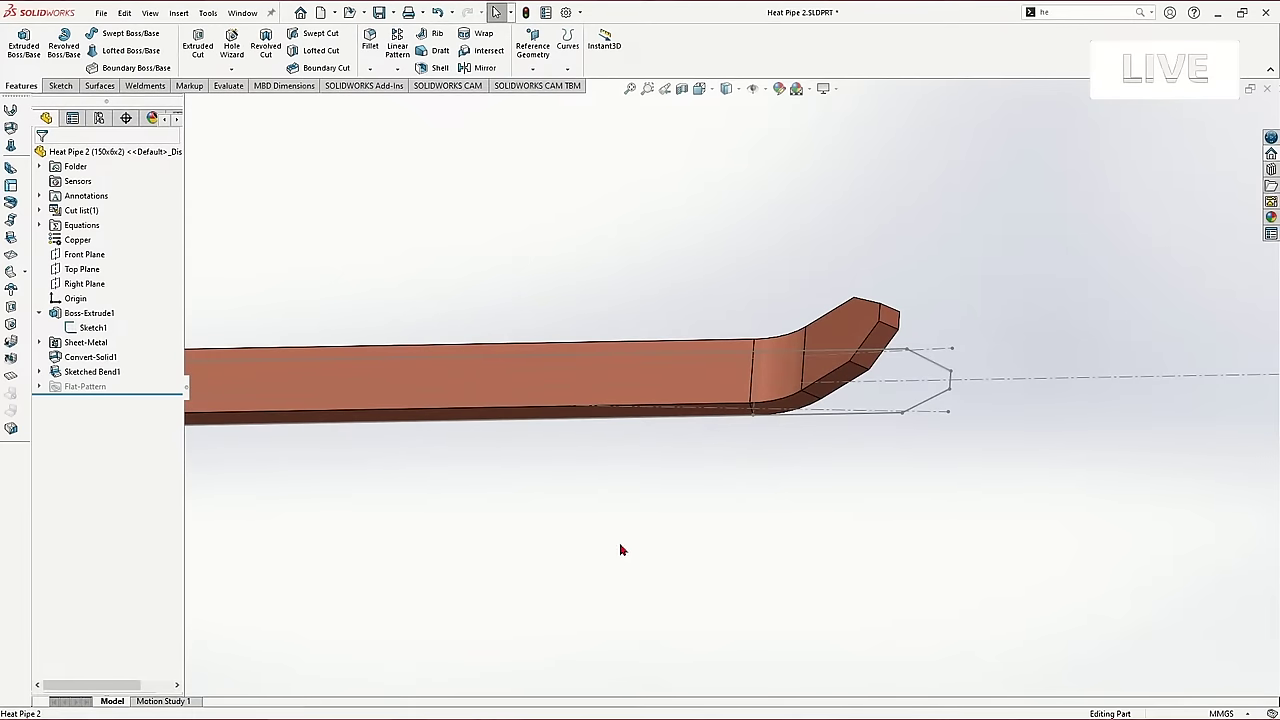
scroll(595, 510, "up", 3)
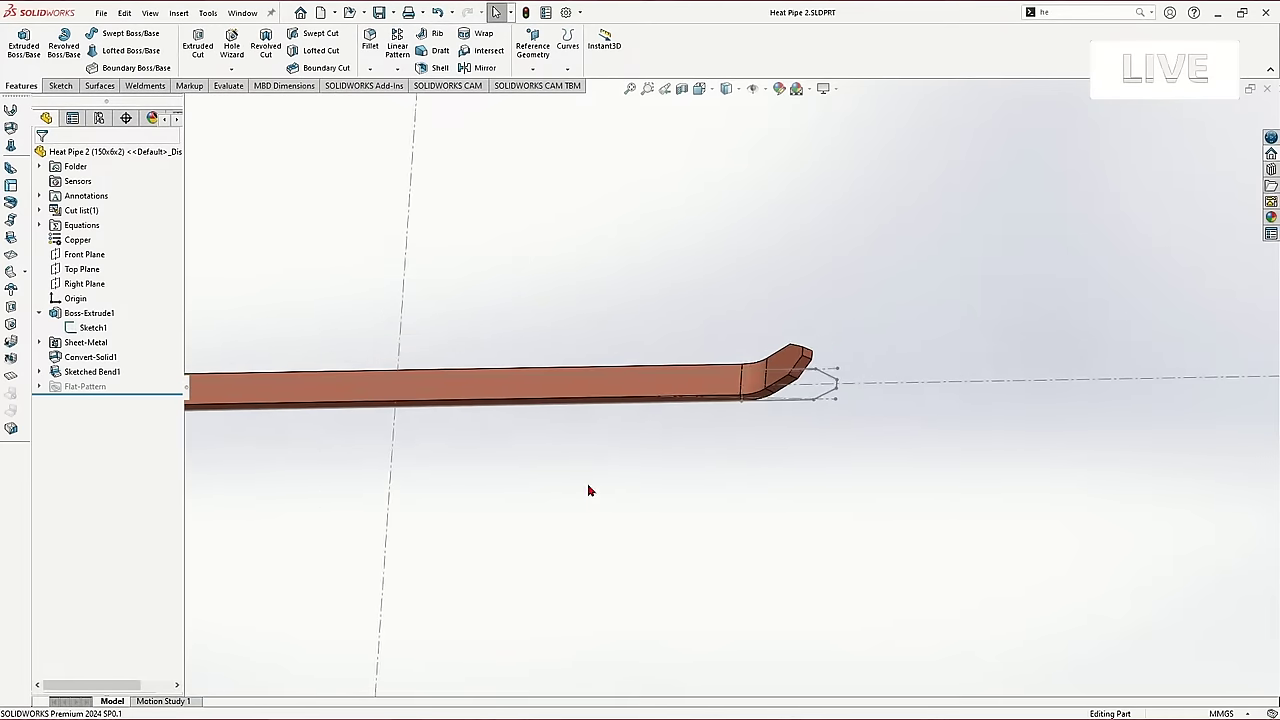
Activate the heat pipe's 200x8x3 configuration and return to its feature list.
scroll(530, 410, "down", 4)
scroll(535, 435, "up", 3)
scroll(600, 430, "down", 2)
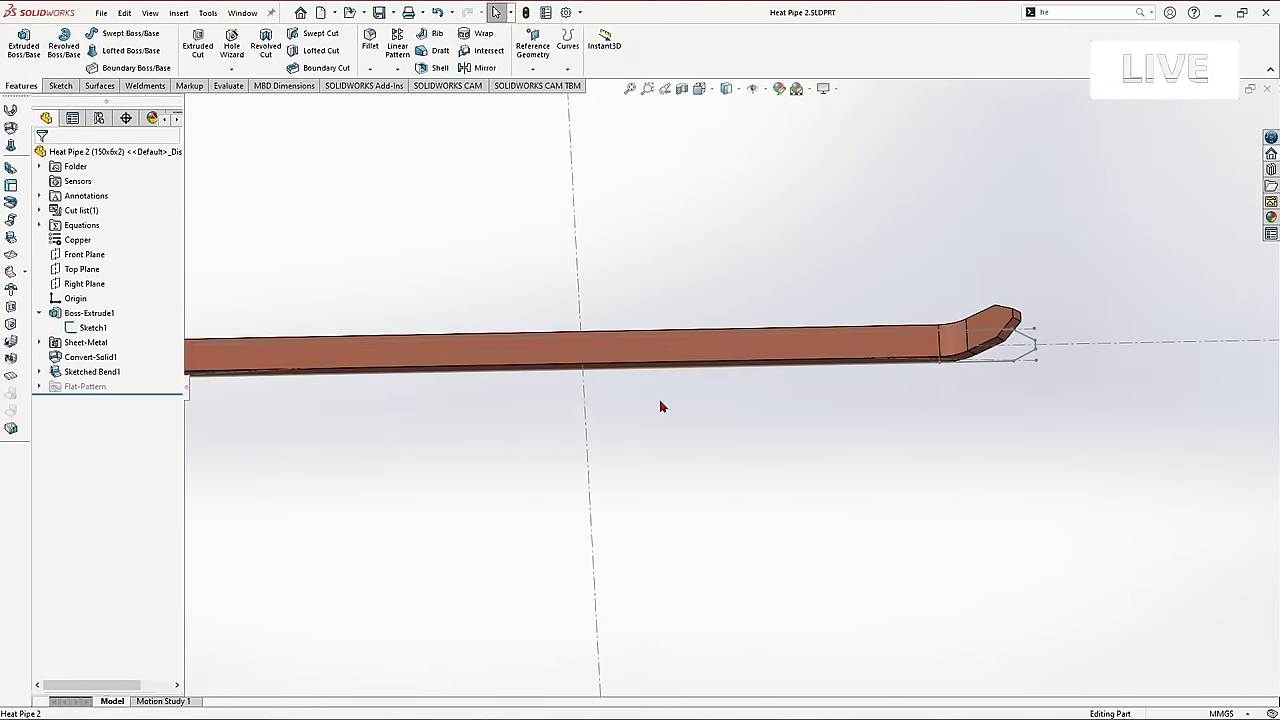
left_click(99, 118)
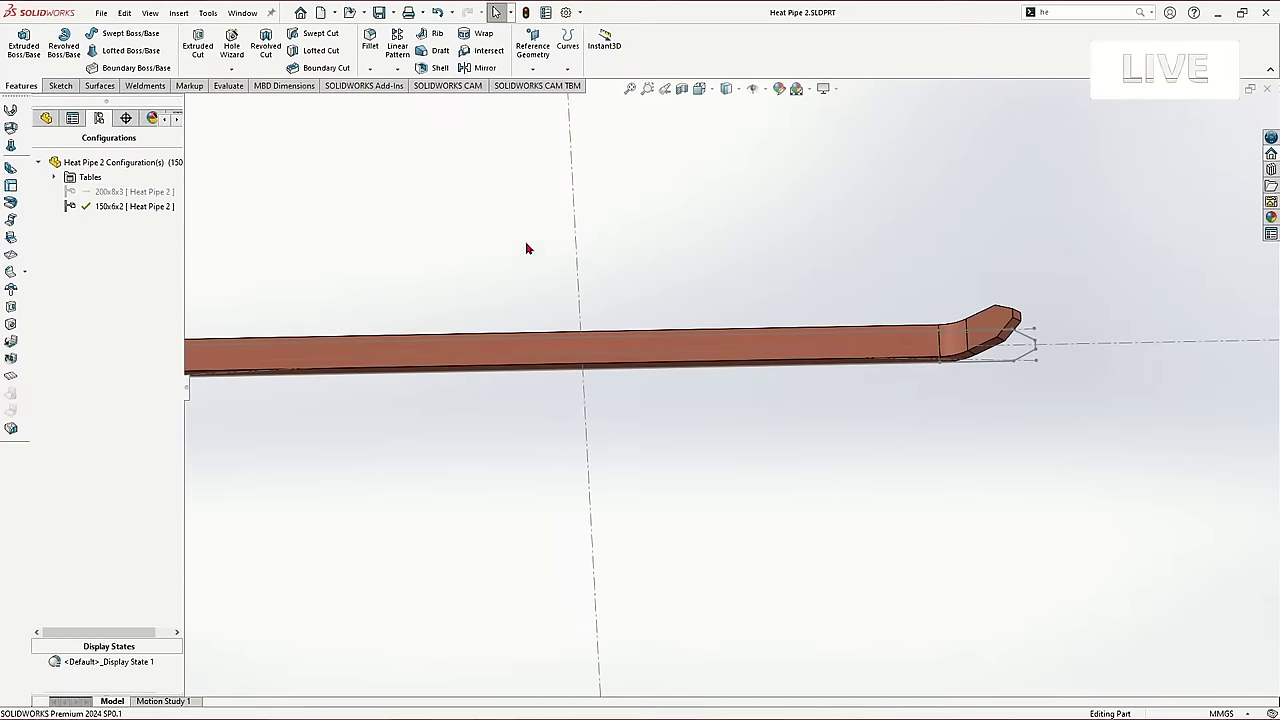
double_click(92, 191)
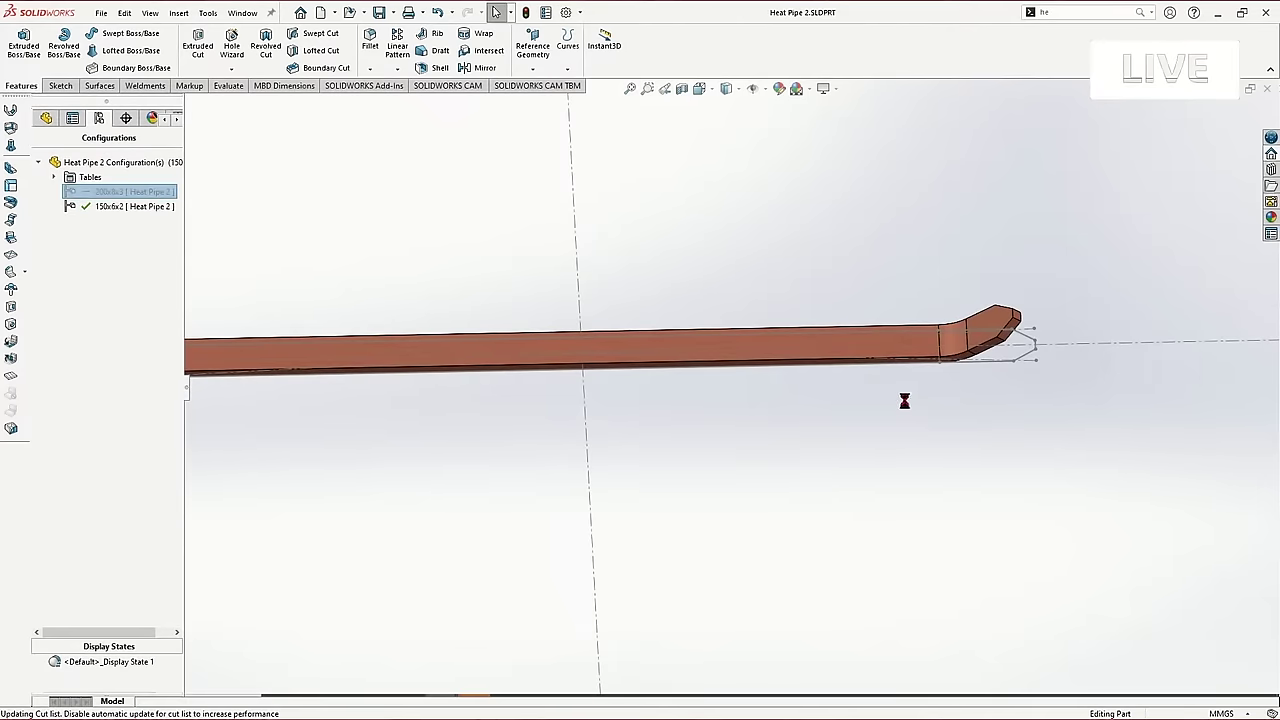
left_click(46, 118)
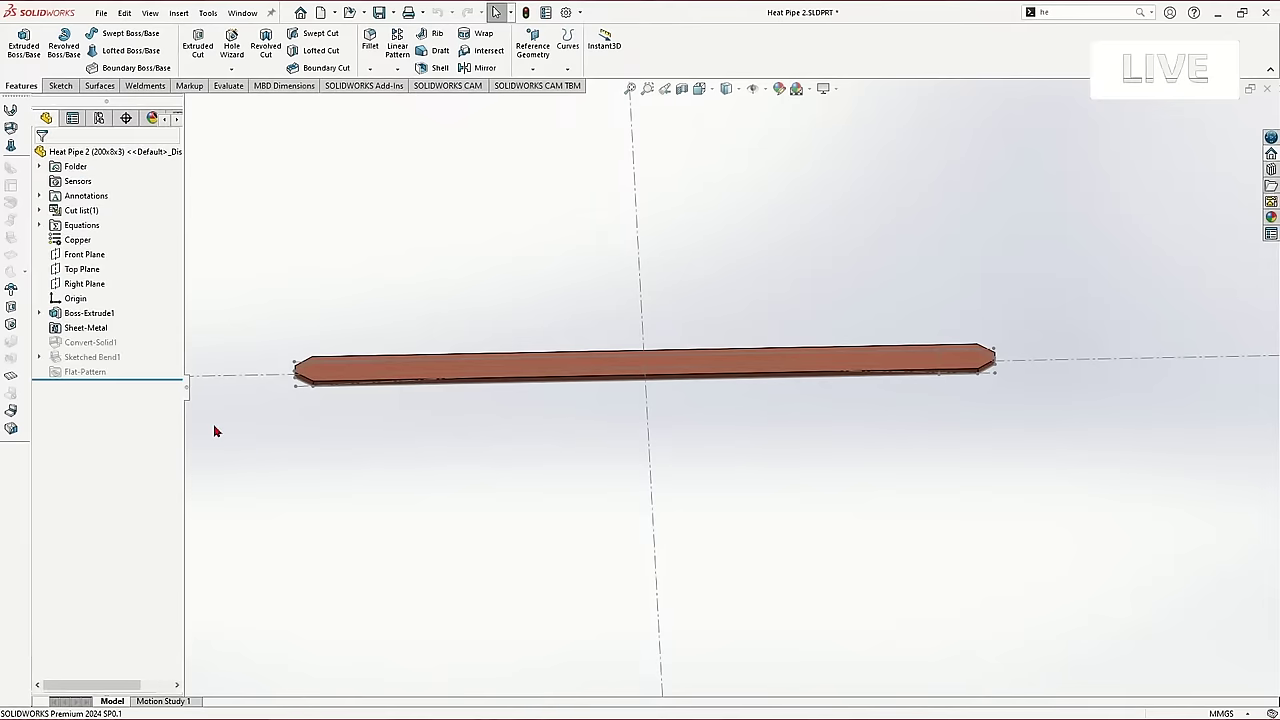
Convert the unbent 200x8x3 body to sheet metal with its broad face fixed and the default sheet metal parameters overridden.
scroll(774, 398, "down", 2)
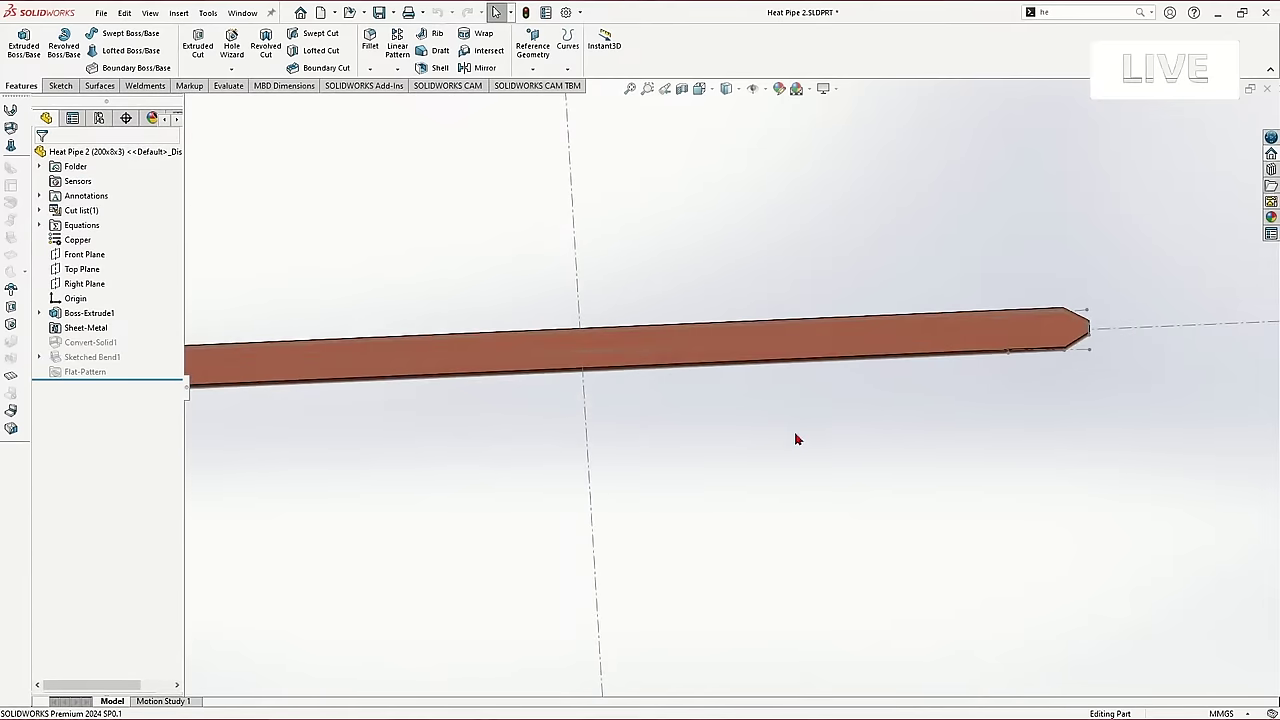
scroll(591, 357, "down", 3)
left_click(640, 330)
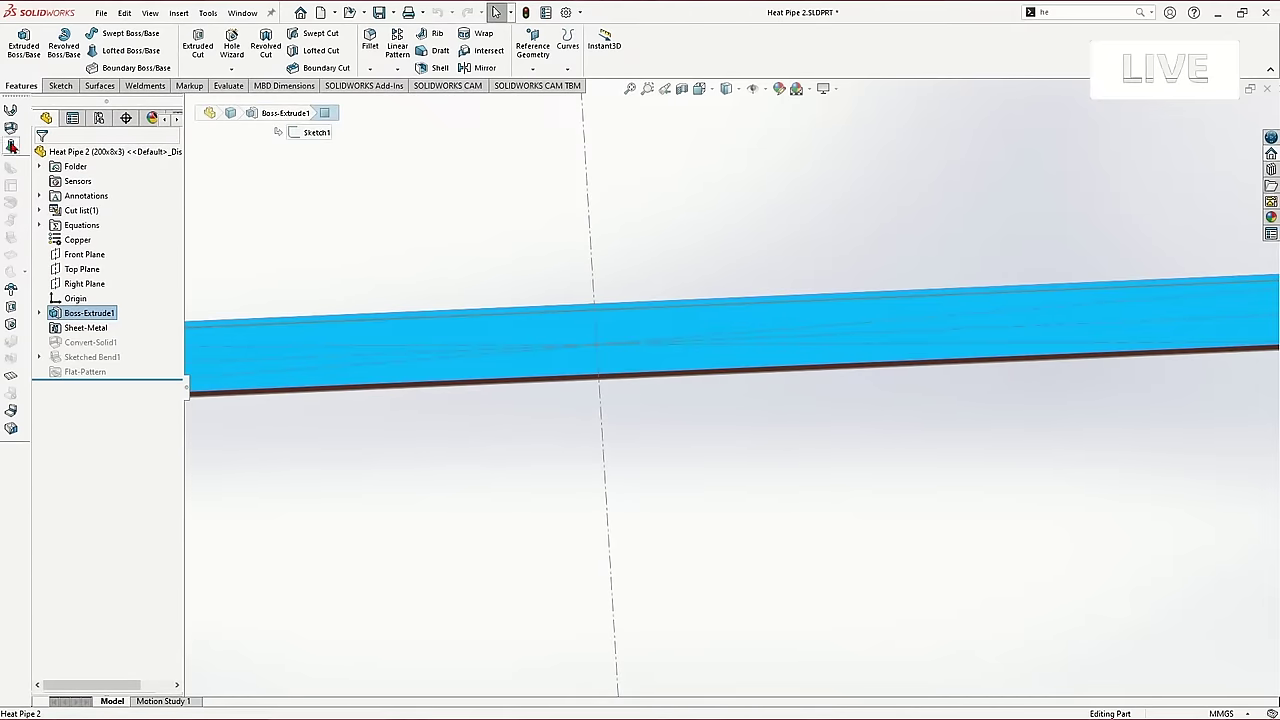
left_click(11, 146)
left_click(53, 262)
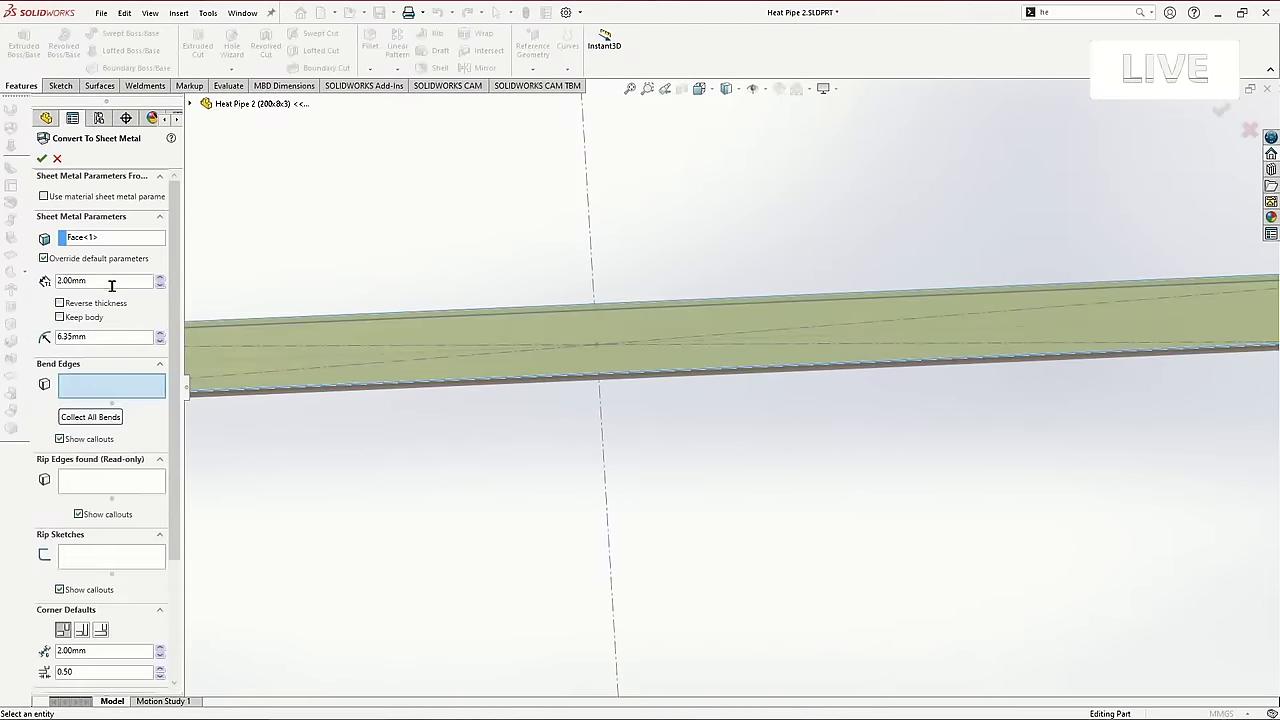
key("Return")
left_click(42, 159)
scroll(1020, 340, "up", 4)
scroll(1040, 342, "down", 3)
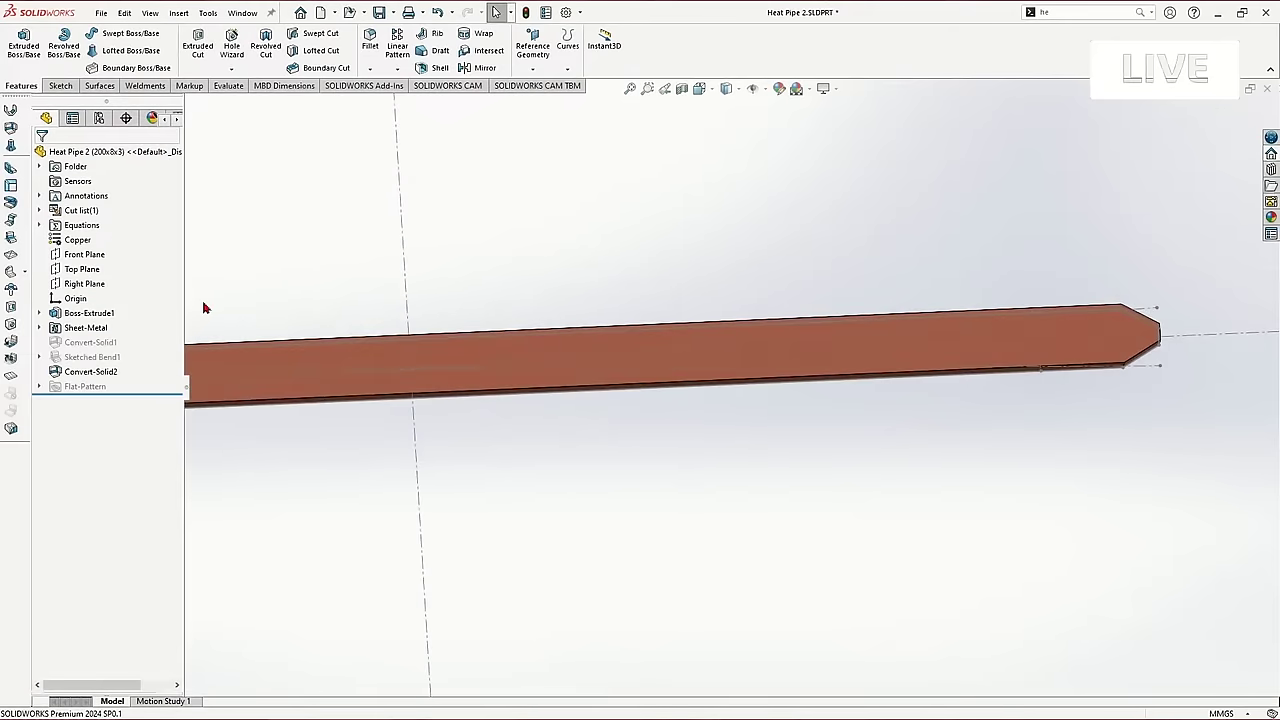
Start a Sketched Bend on the broad face, convert the crosswise line near the pointed end into the bend line, and exit the sketch.
left_click(11, 237)
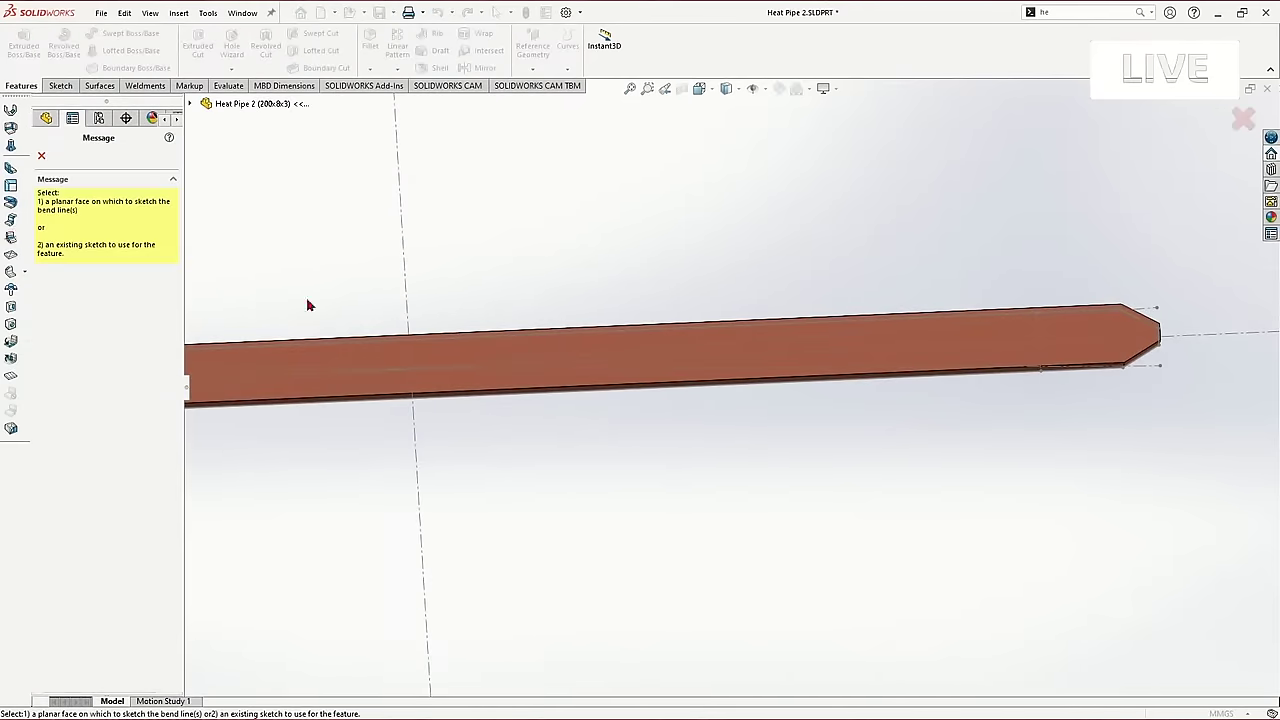
left_click(1086, 365)
left_click(1039, 340)
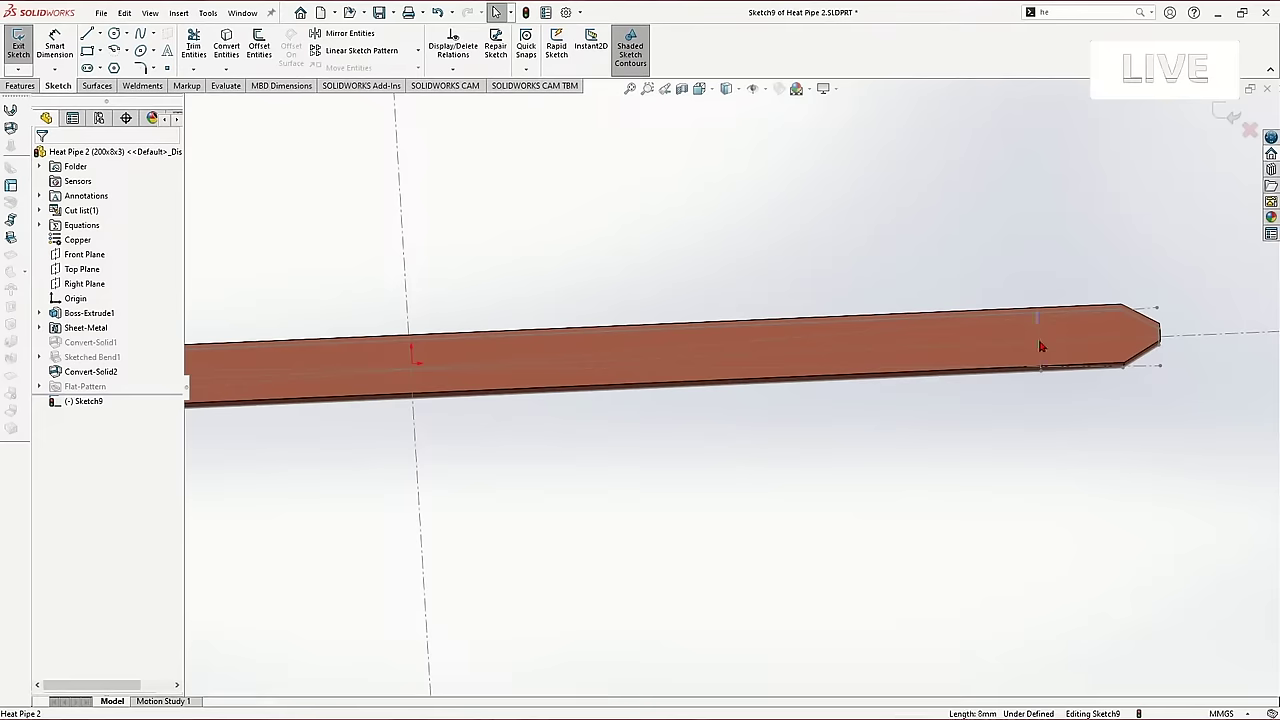
key("c")
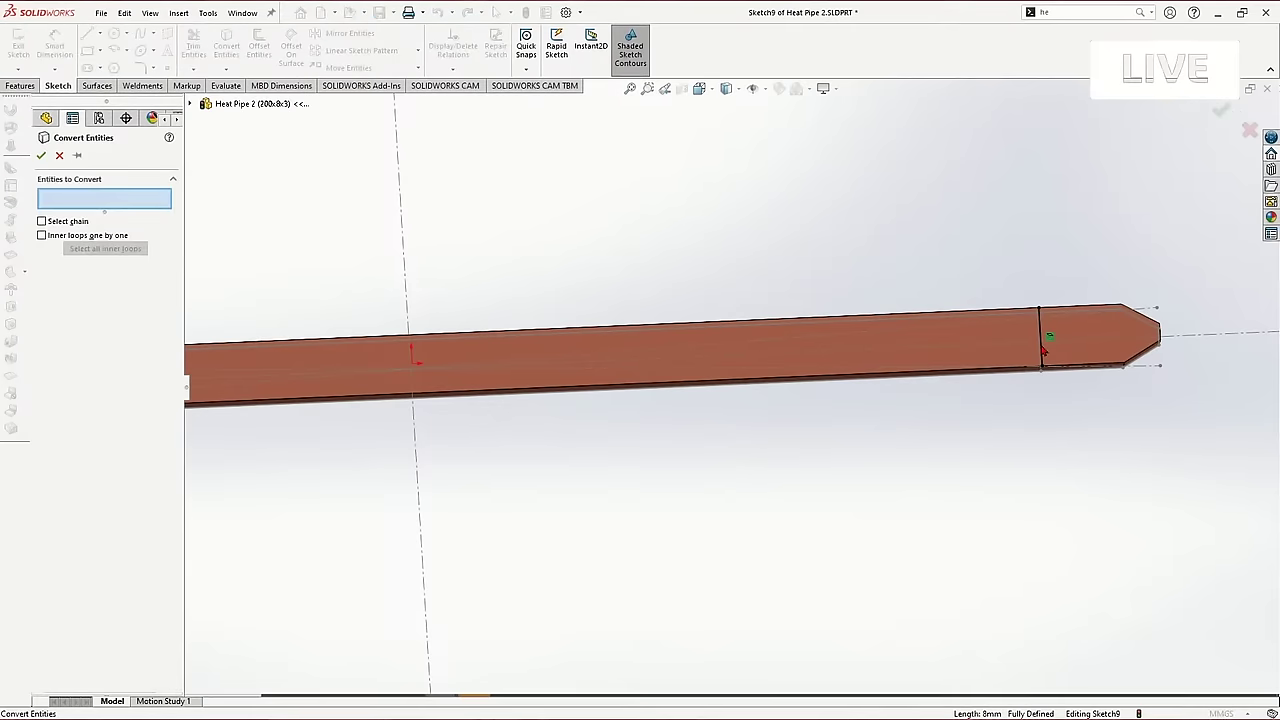
left_click(42, 156)
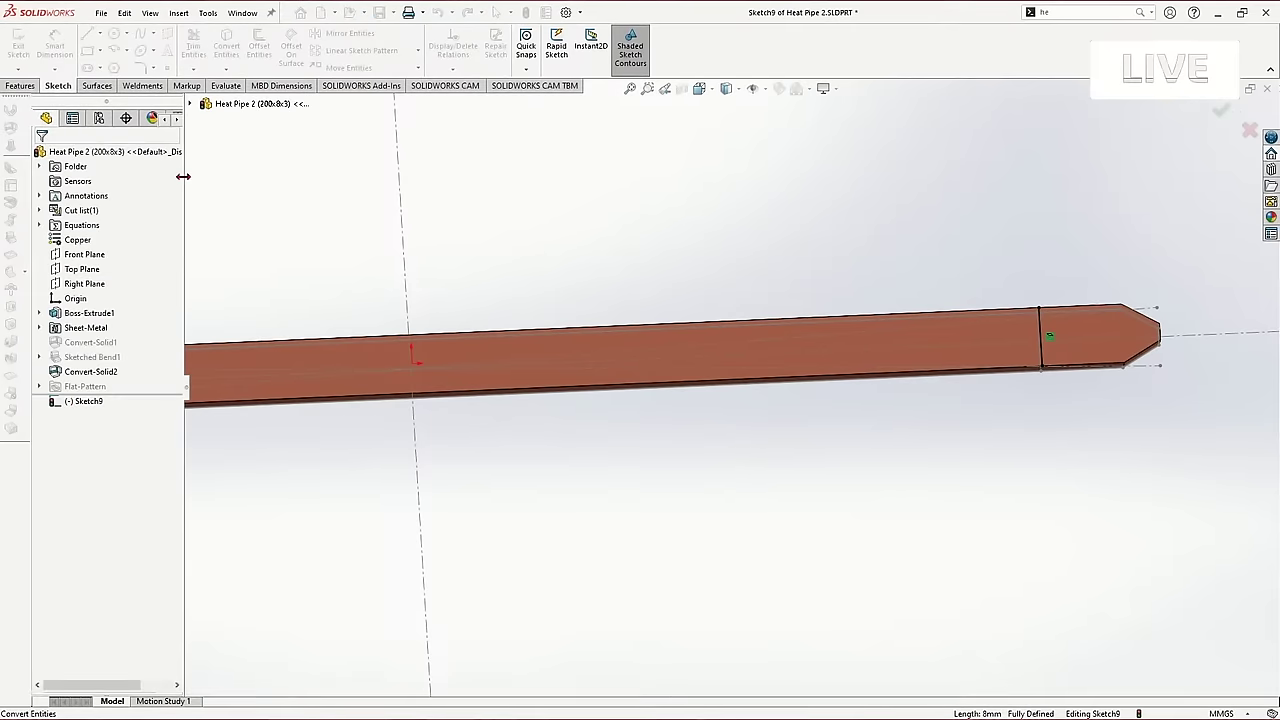
left_click(1224, 114)
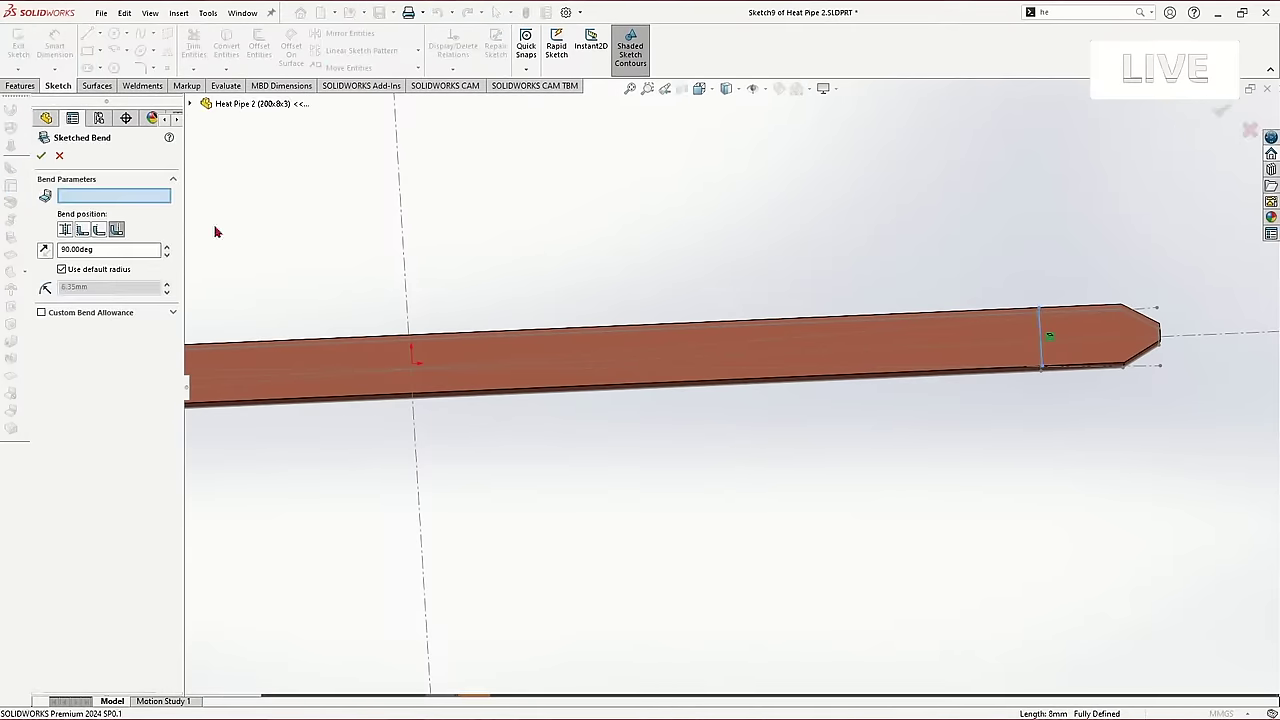
Bend the pointed tip upward at less than 90 degrees, keeping the long face fixed and using the Bend Outside position and default radius.
left_click(971, 337)
middle_click_drag(971, 380, 948, 282)
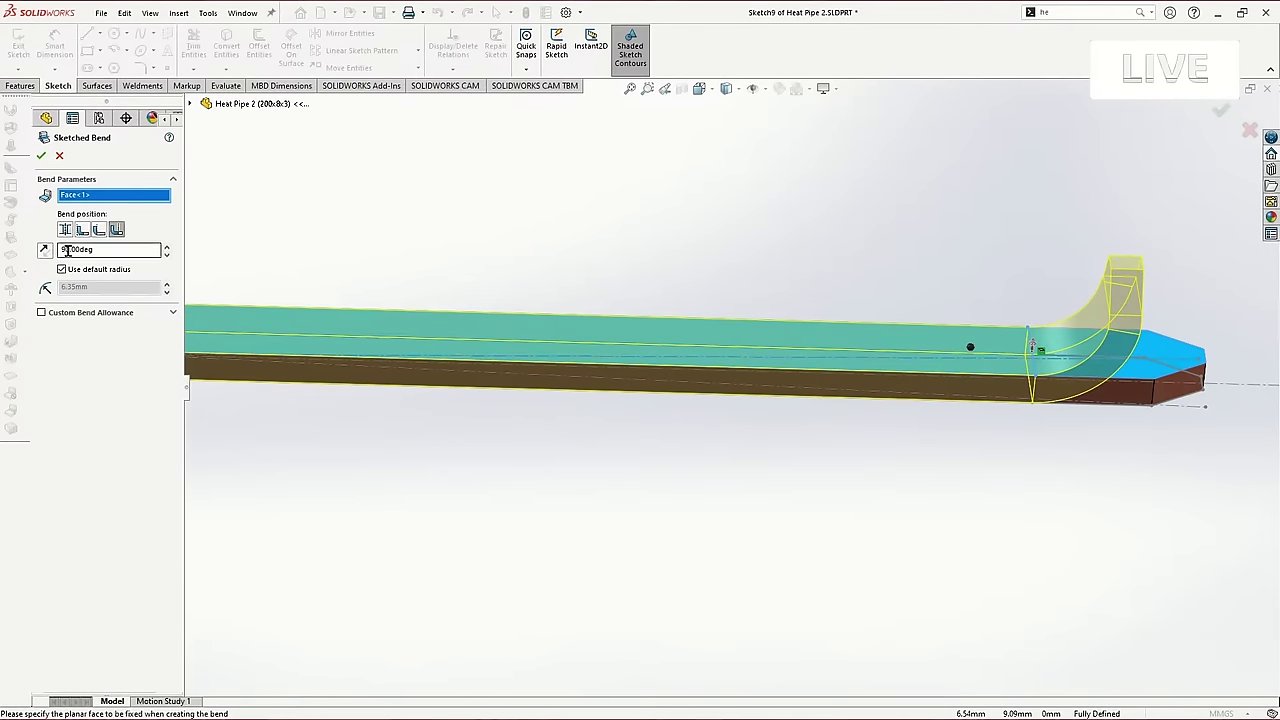
key("Return")
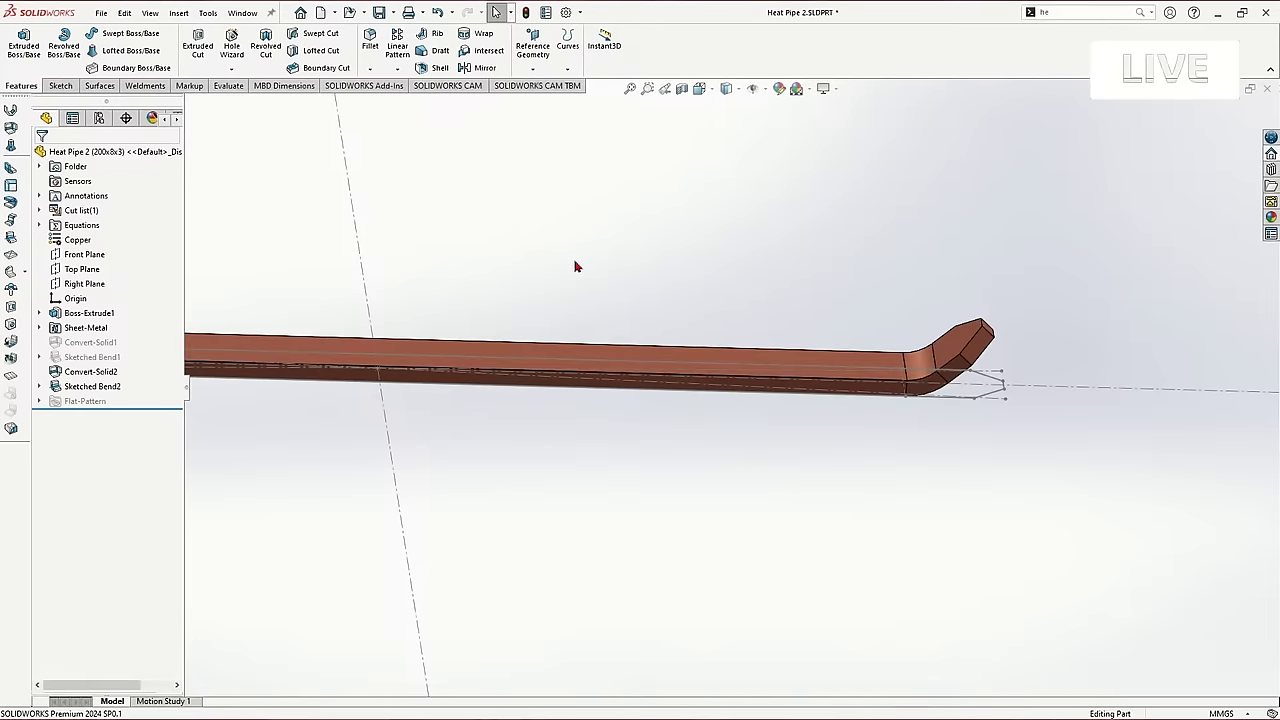
Switch between the 150x6x2 and 200x8x3 configurations to compare their bent tips, ending on 200x8x3.
scroll(603, 301, "up", 2)
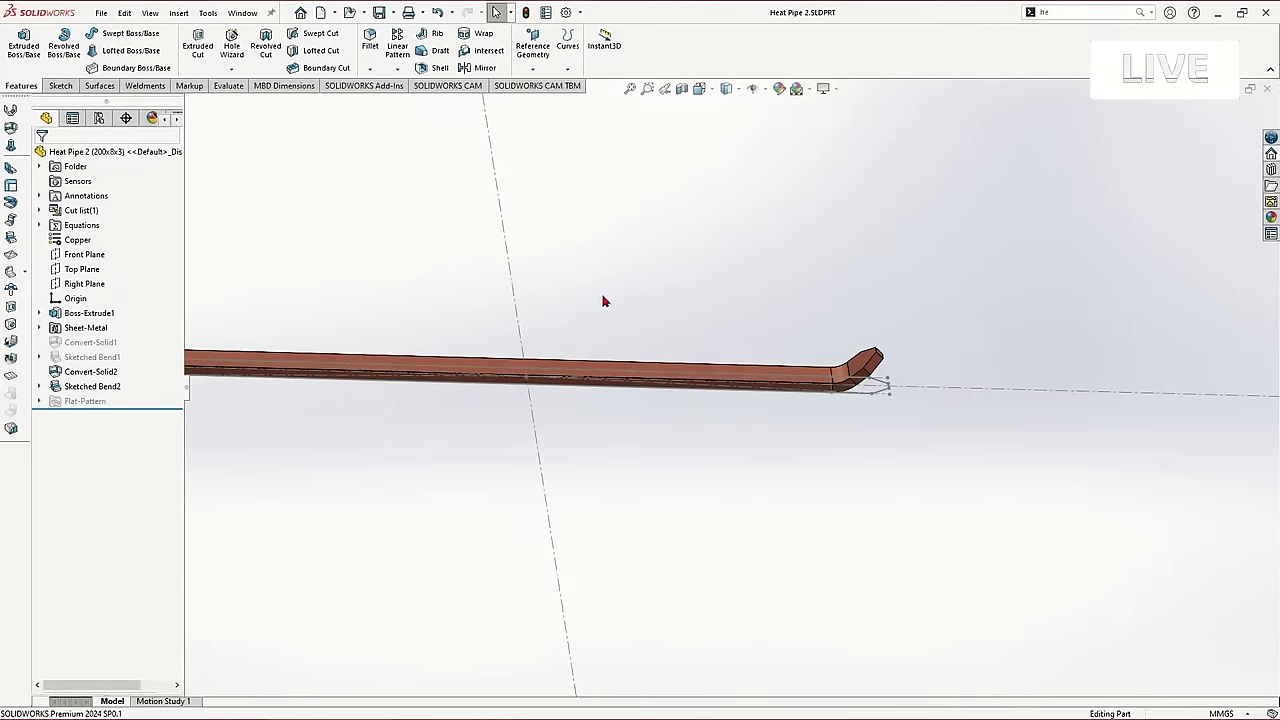
left_click(99, 118)
double_click(131, 207)
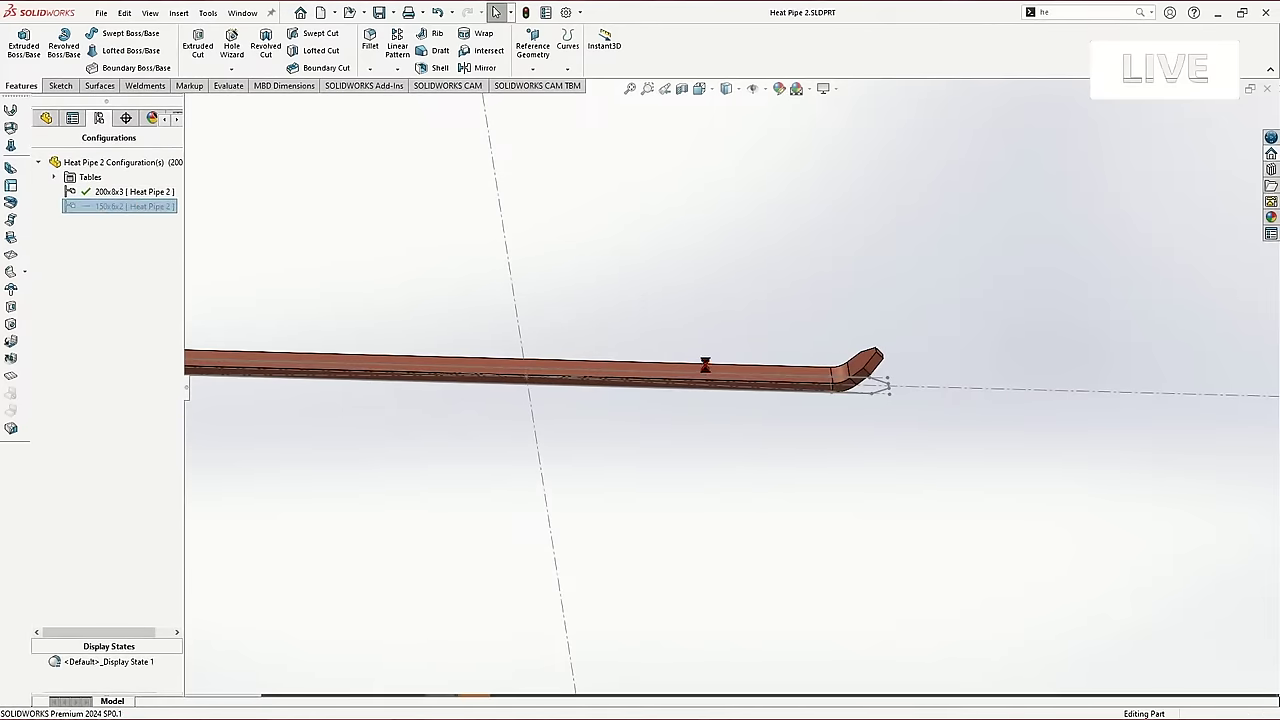
scroll(642, 346, "down", 2)
double_click(109, 194)
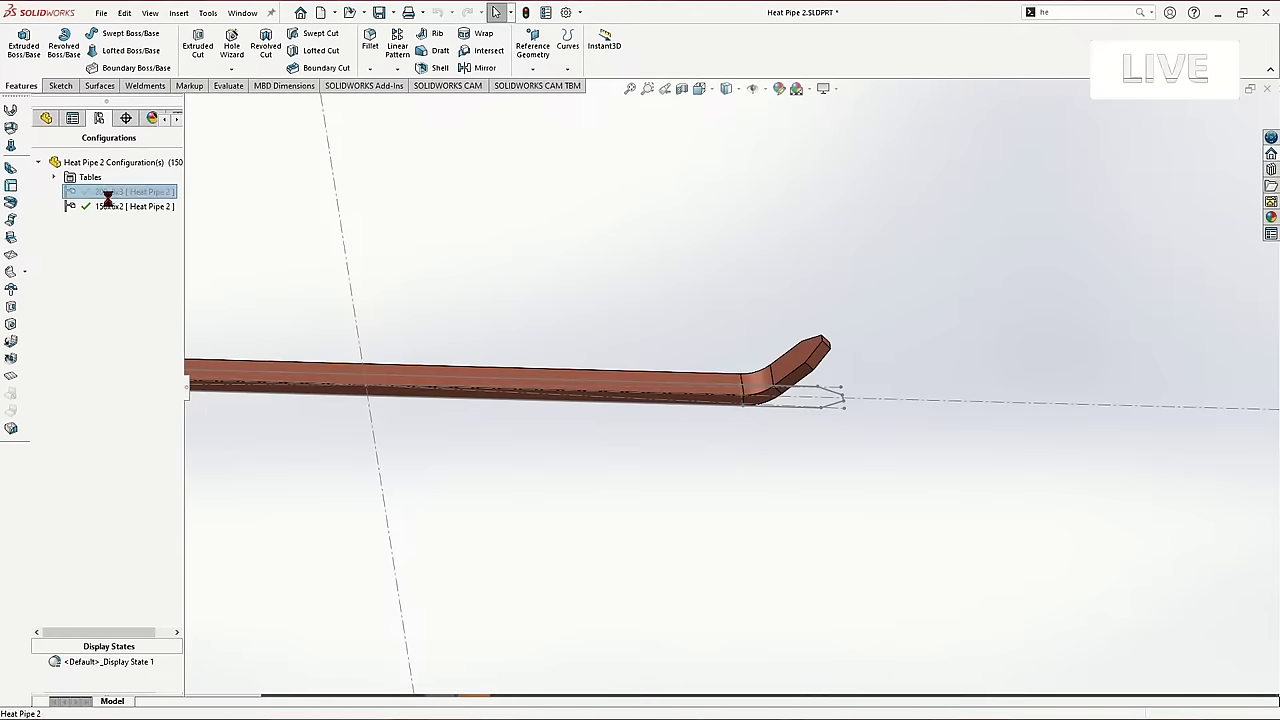
double_click(110, 205)
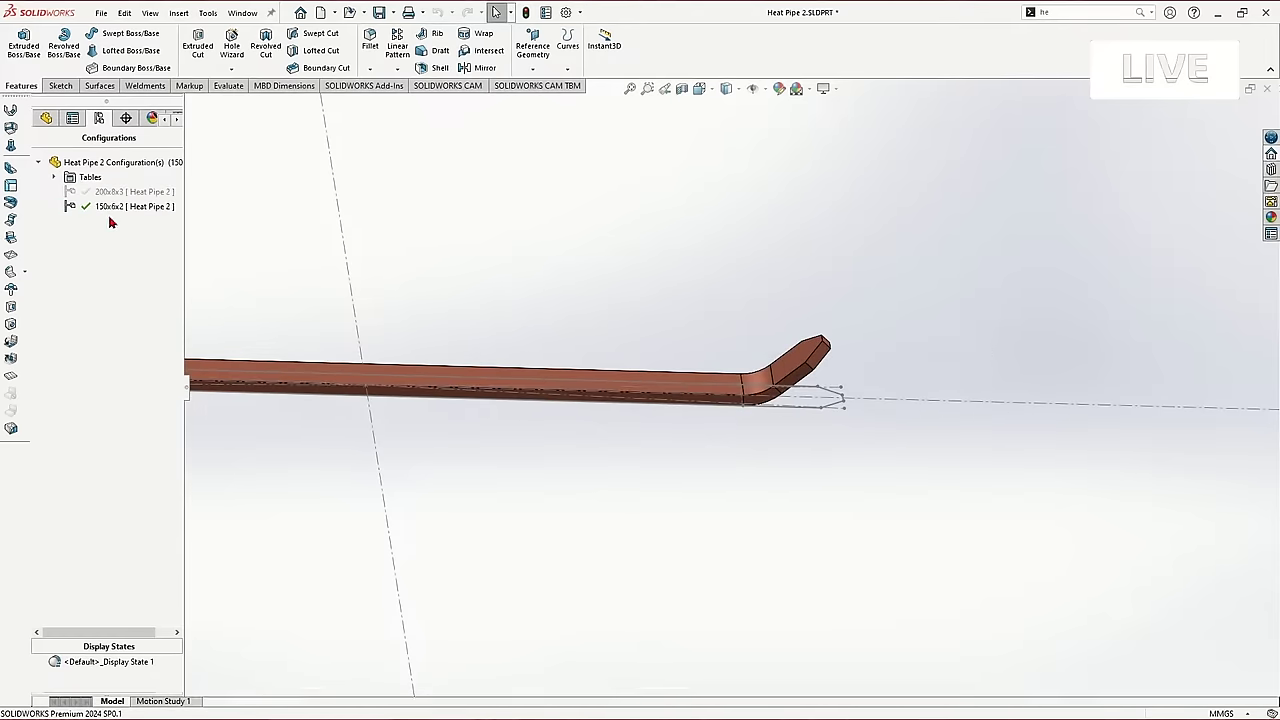
double_click(108, 192)
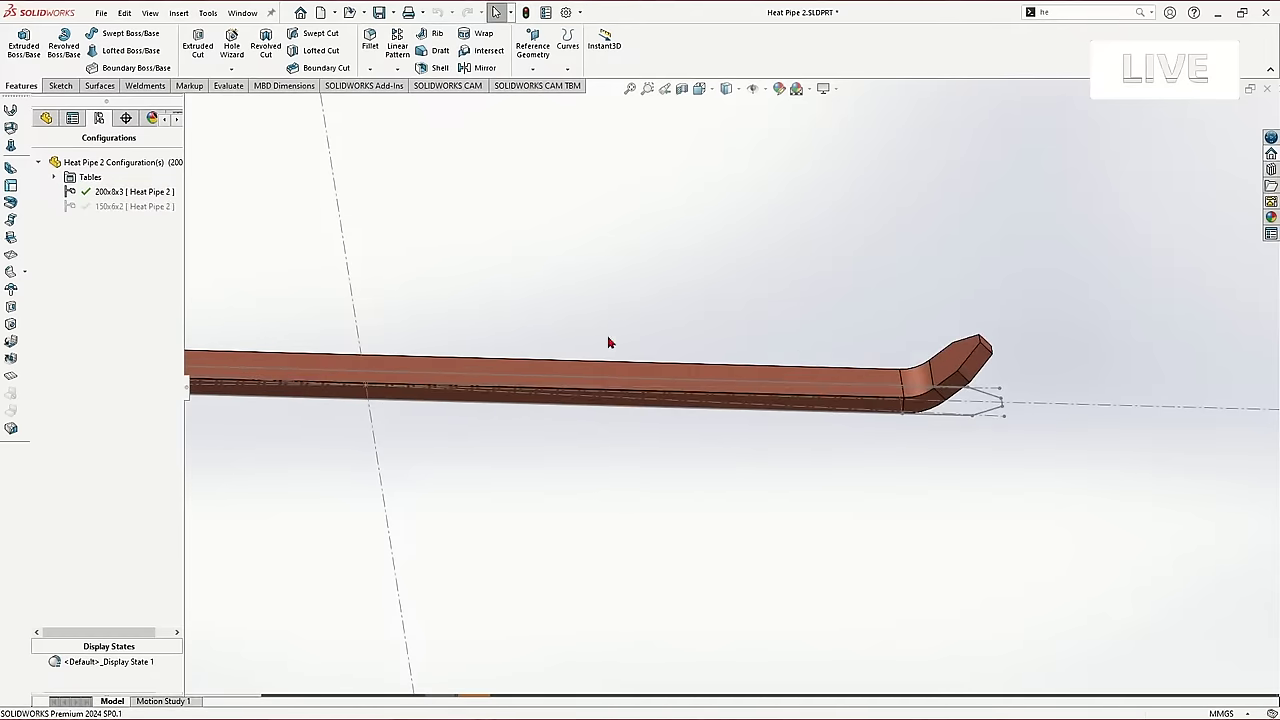
left_click(46, 118)
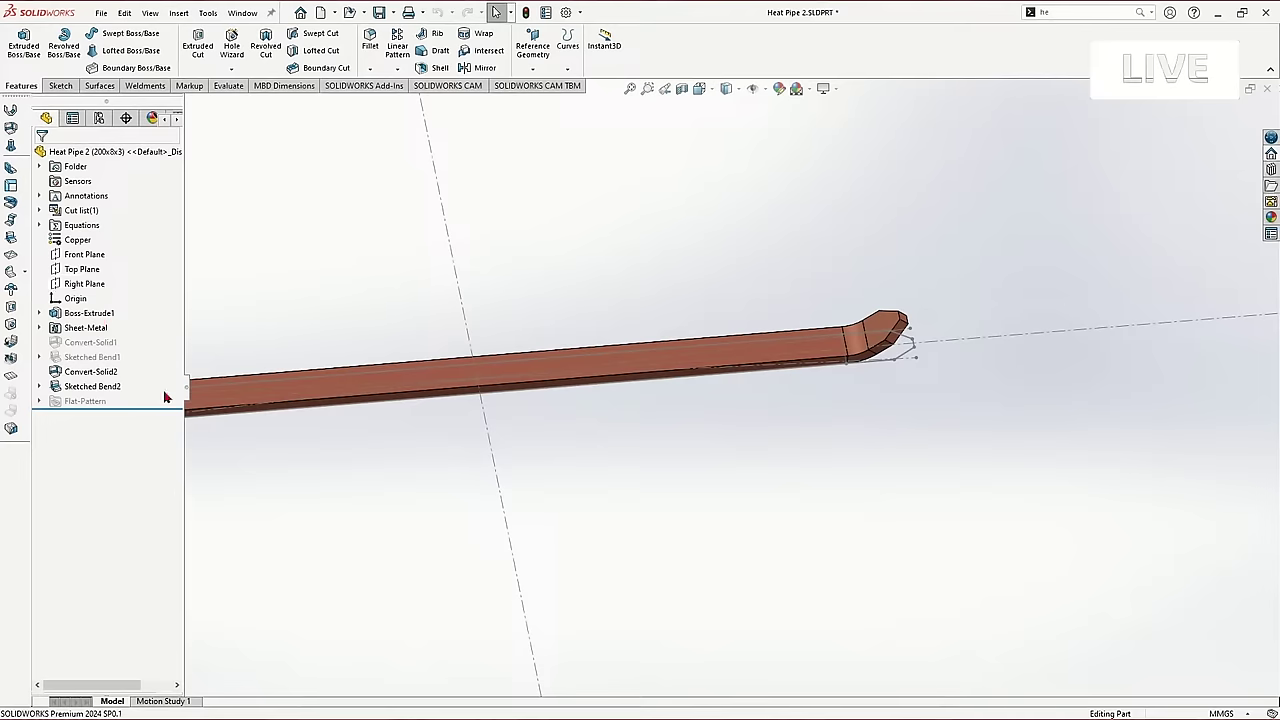
Examine the 200x8x3 variant's bent tip and its bend line from several angles and distances.
scroll(796, 363, "up", 1)
scroll(796, 363, "down", 3)
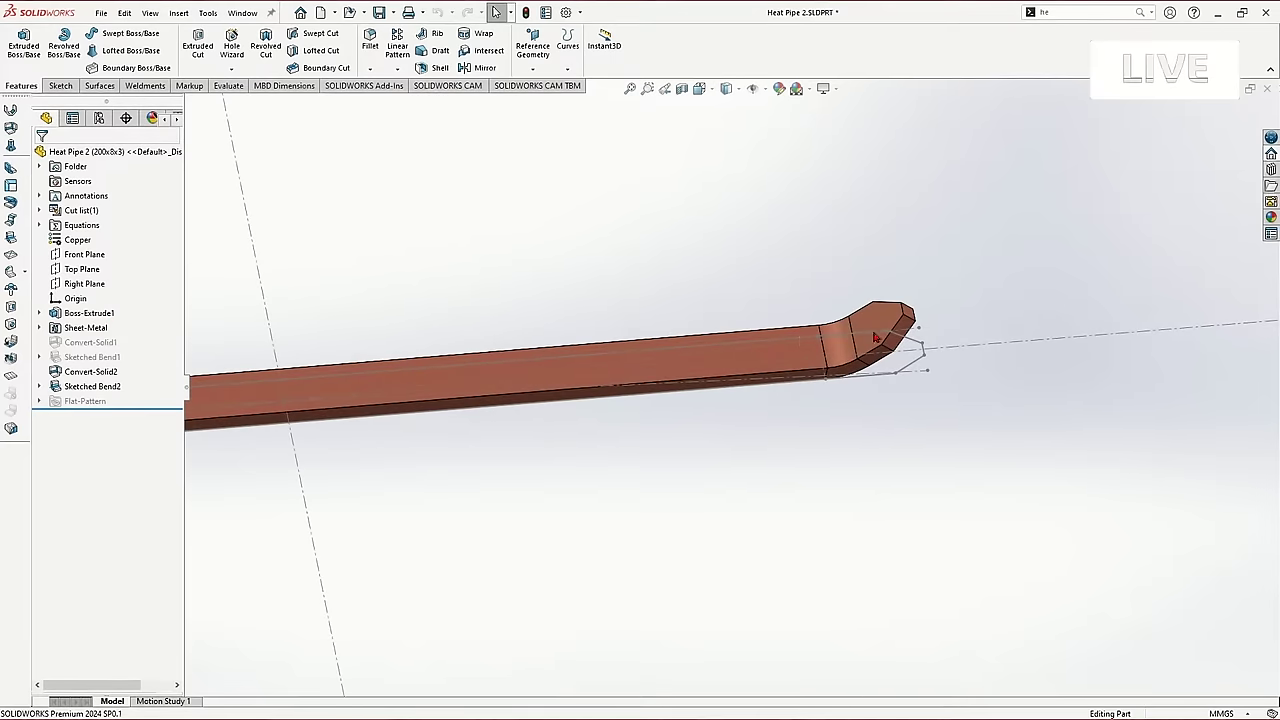
scroll(801, 556, "up", 2)
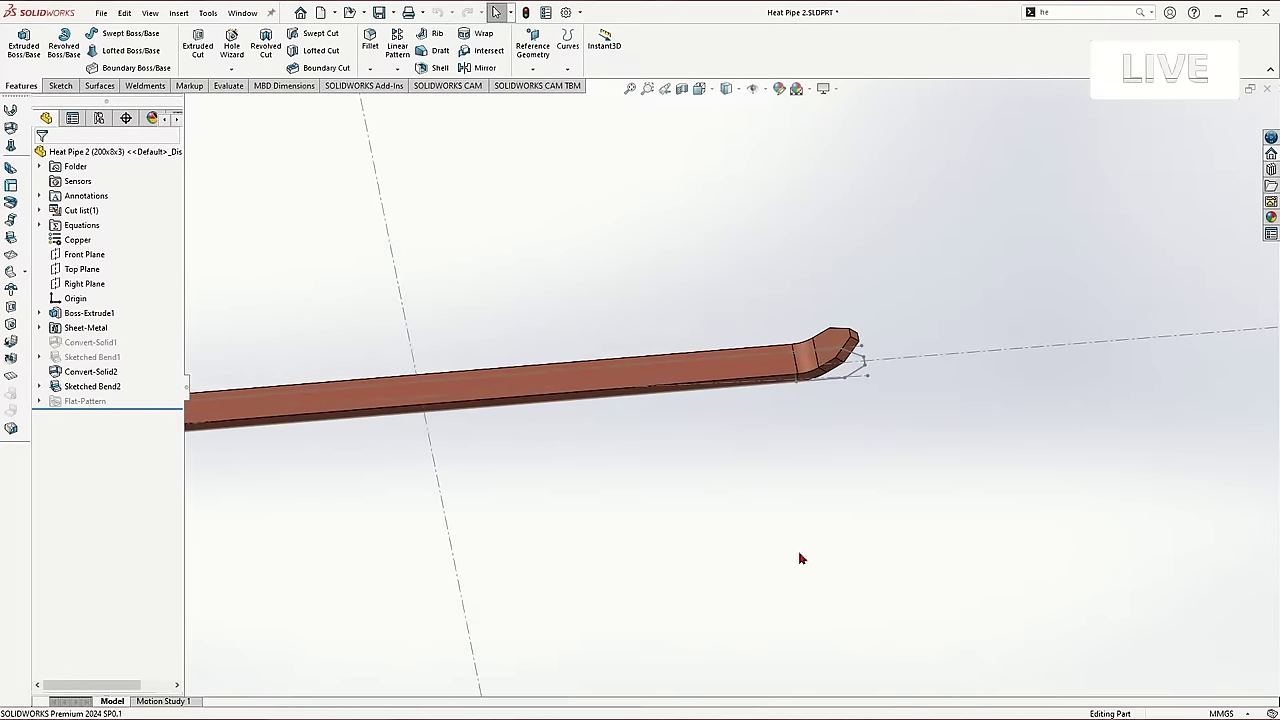
scroll(683, 335, "down", 3)
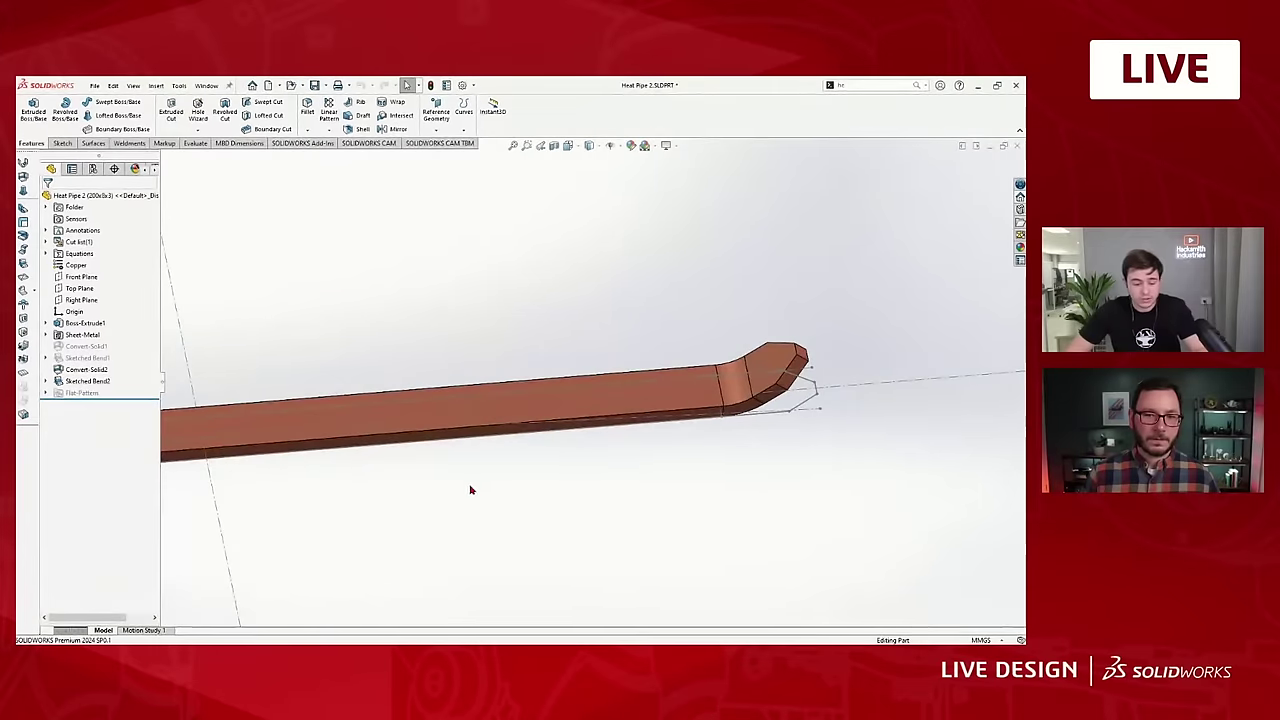
scroll(486, 492, "up", 5)
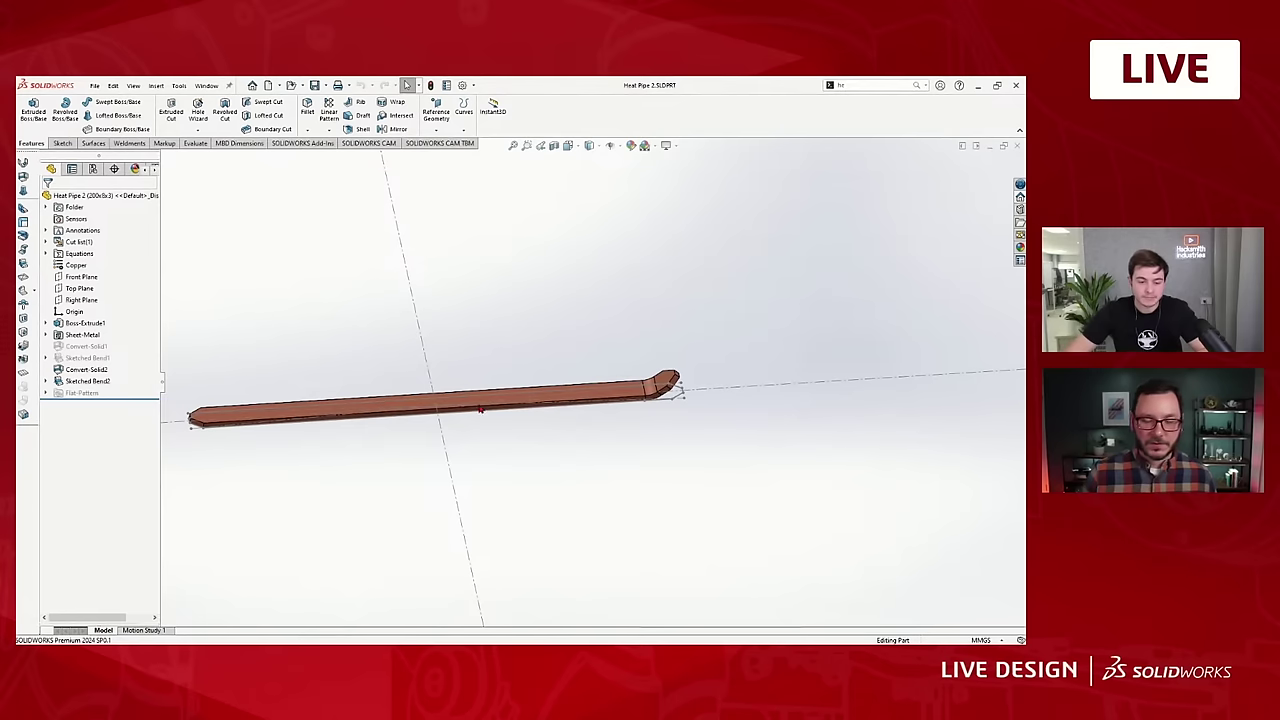
scroll(652, 428, "down", 2)
middle_click_drag(652, 428, 657, 474)
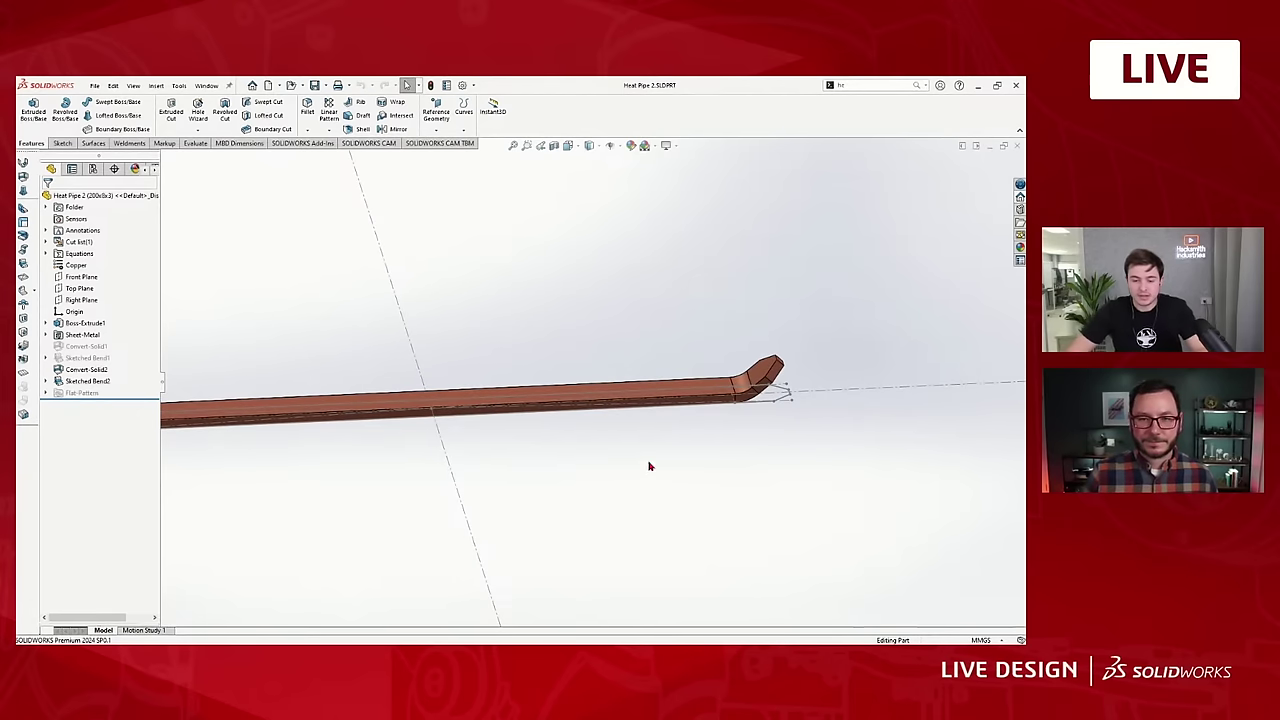
middle_click_drag(522, 449, 265, 385)
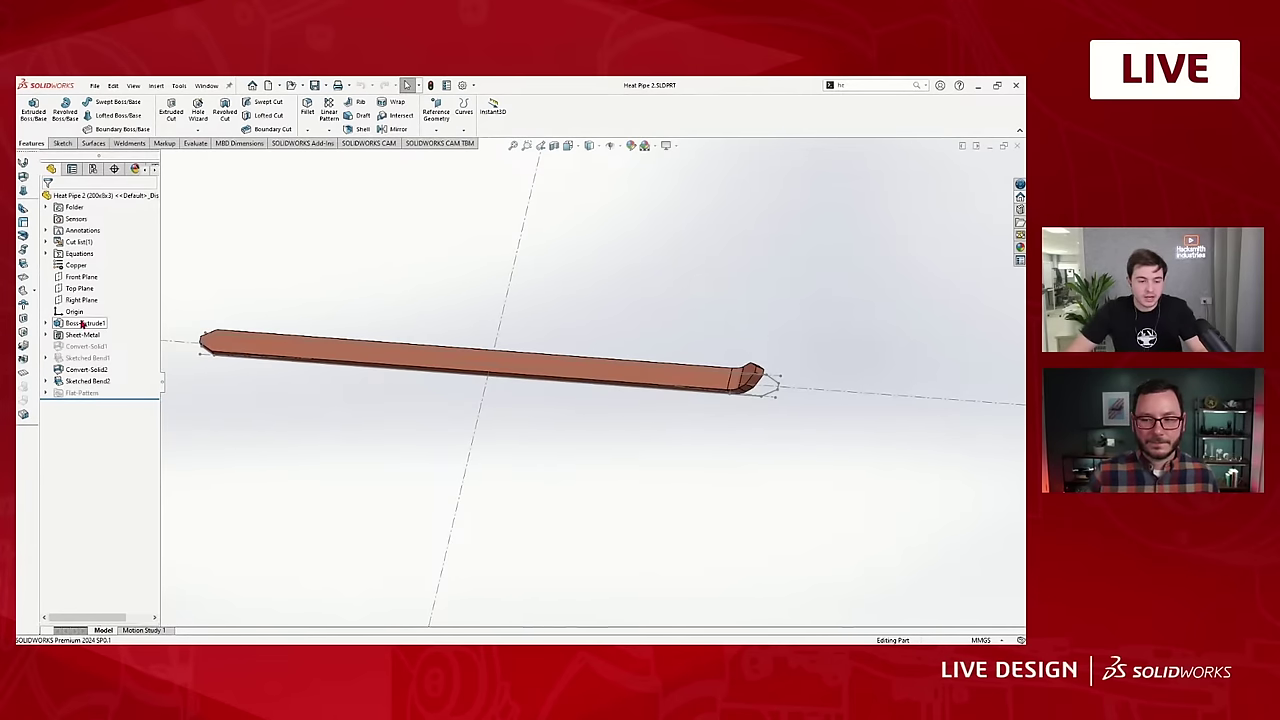
scroll(721, 367, "down", 3)
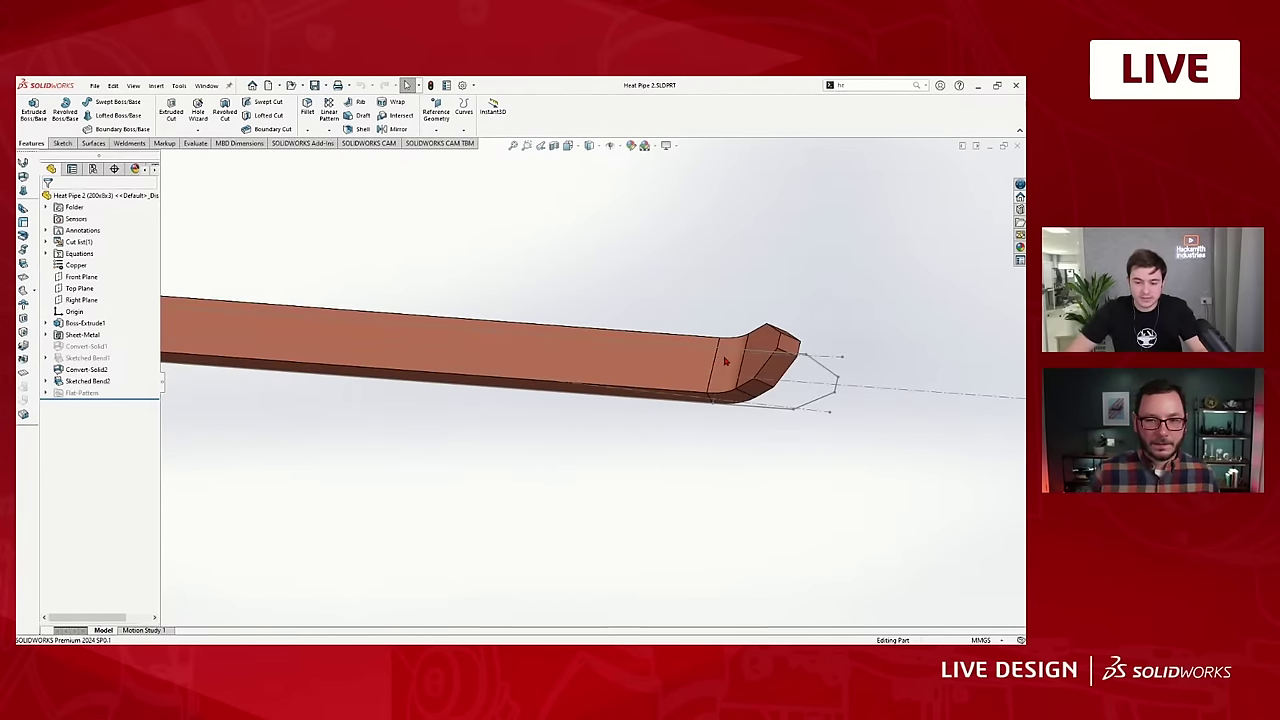
middle_click_drag(632, 429, 724, 252)
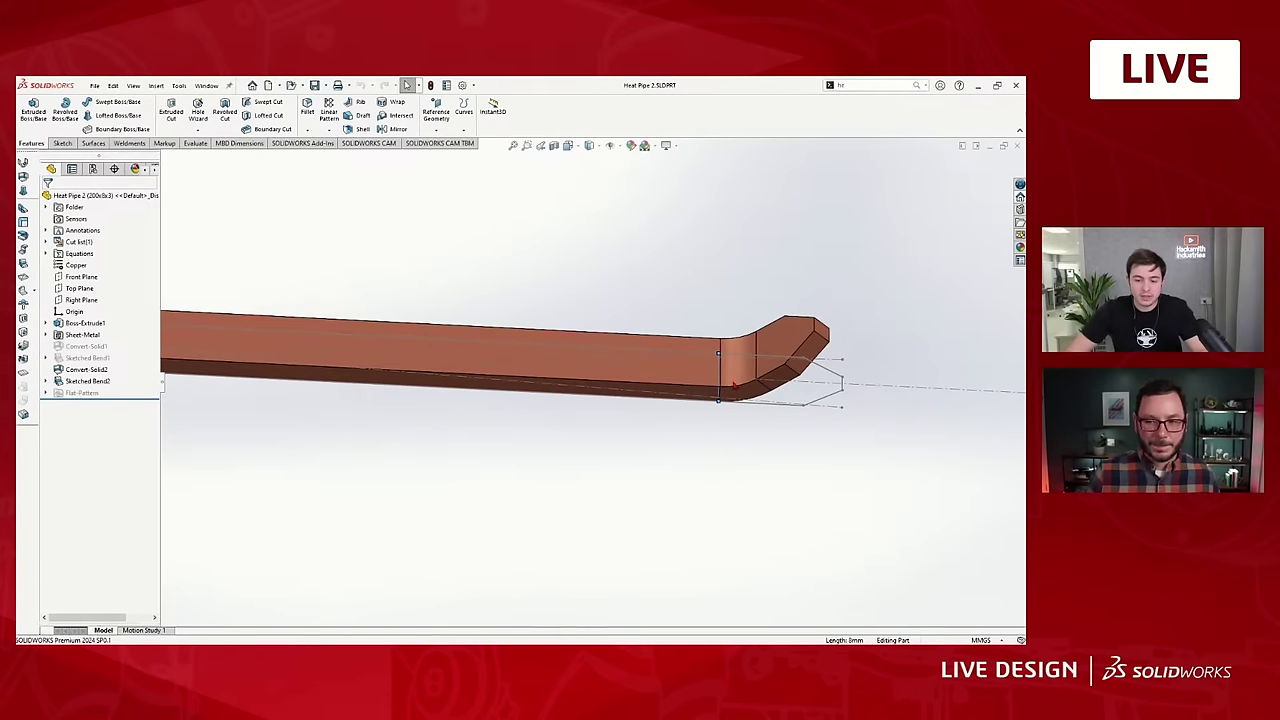
middle_click_drag(712, 425, 725, 395)
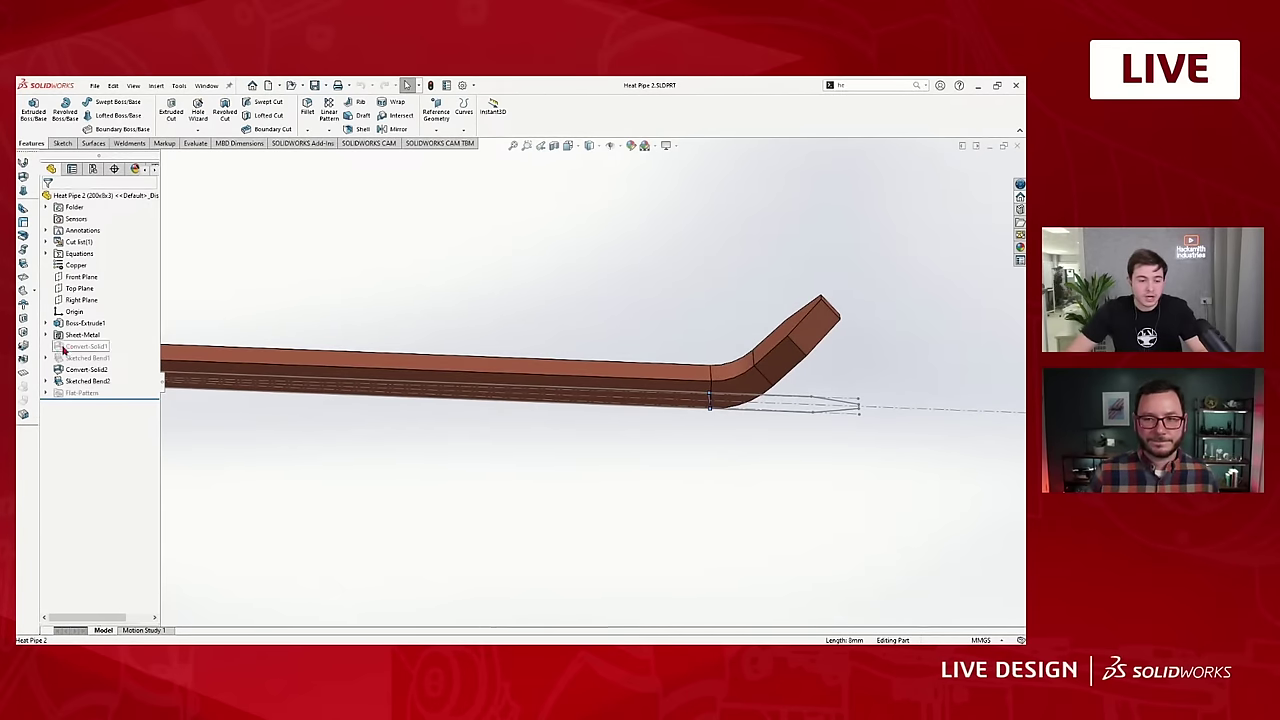
Check the bend in the 150x6x2 configuration, return to 200x8x3, and highlight that variant's sketched bend on the model.
left_click(93, 168)
double_click(106, 237)
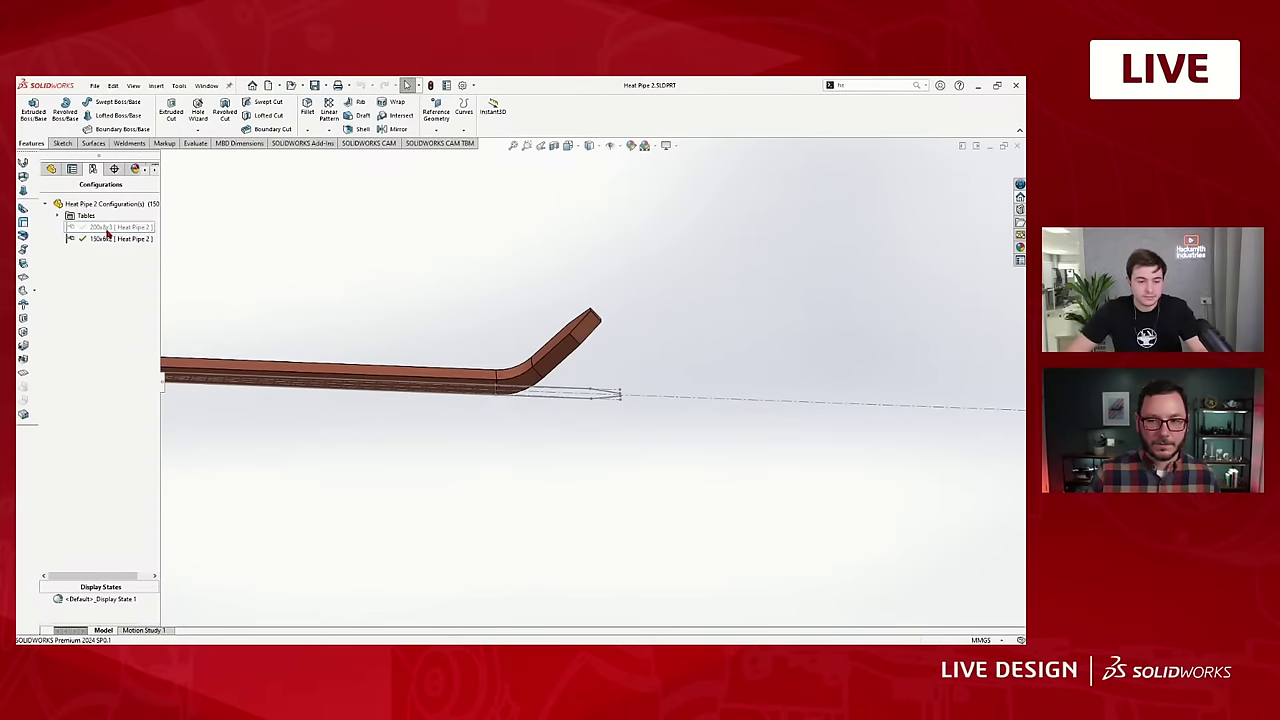
double_click(108, 228)
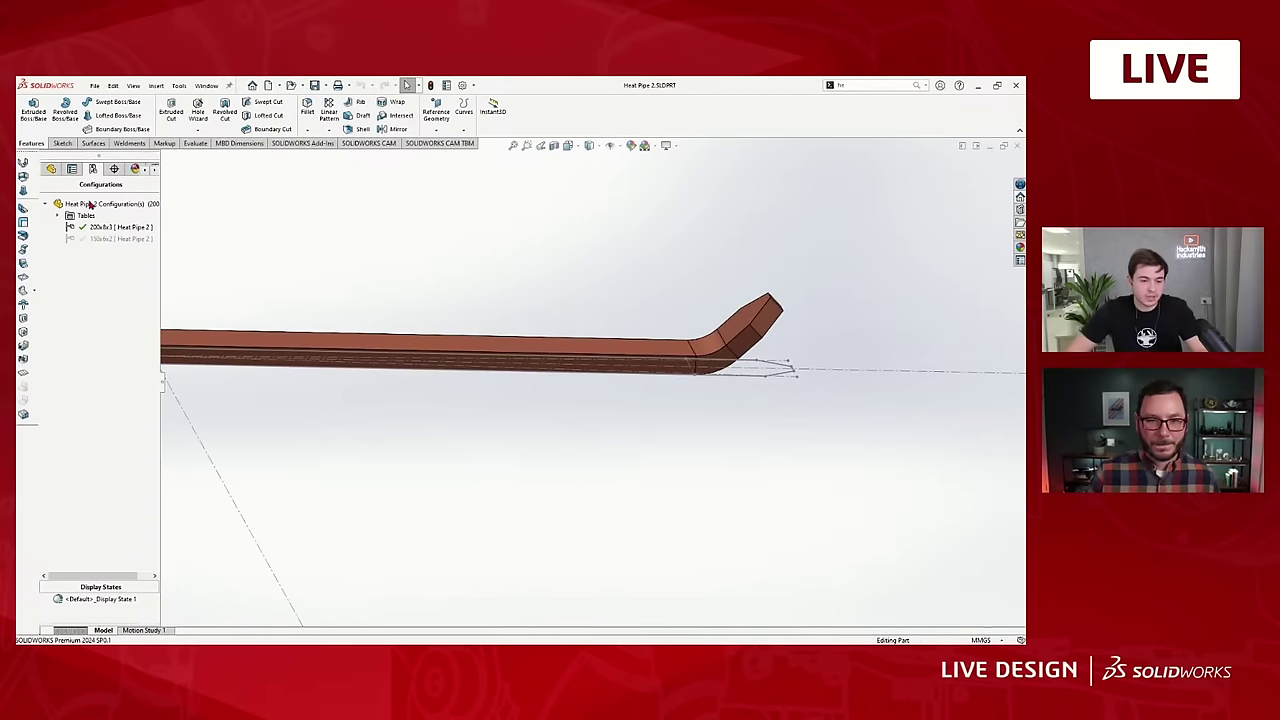
left_click(51, 168)
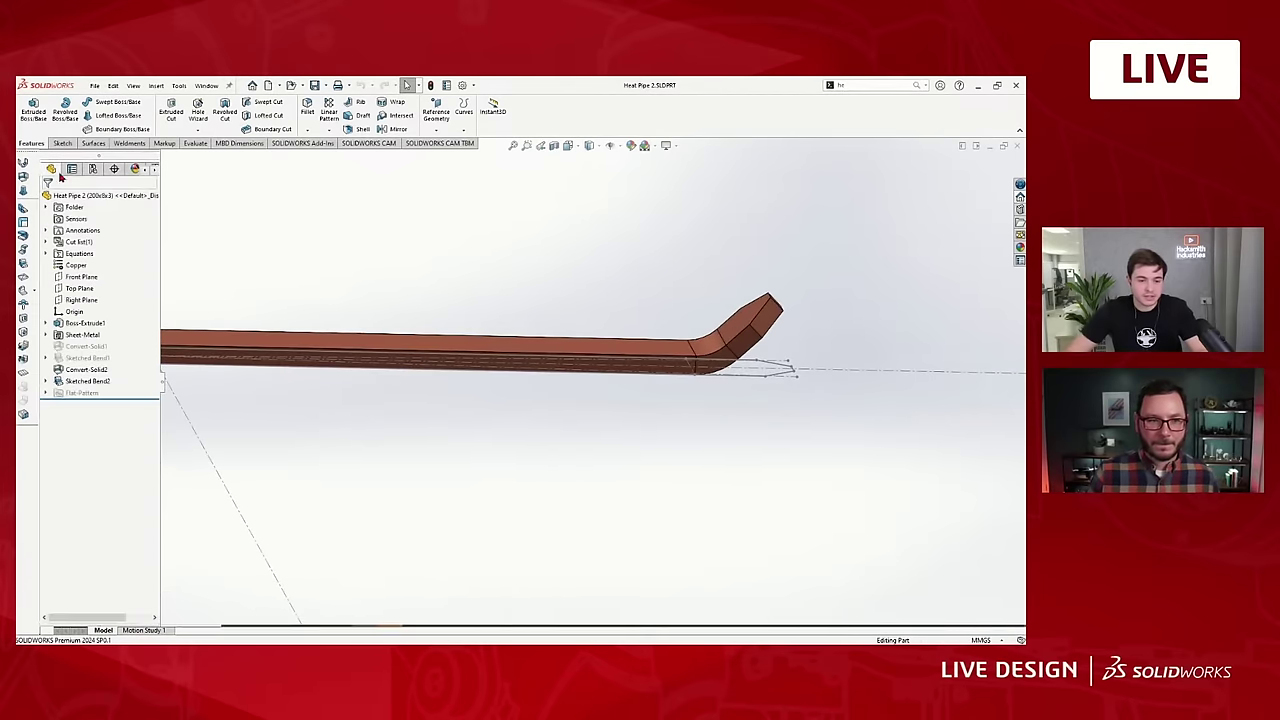
left_click(70, 383)
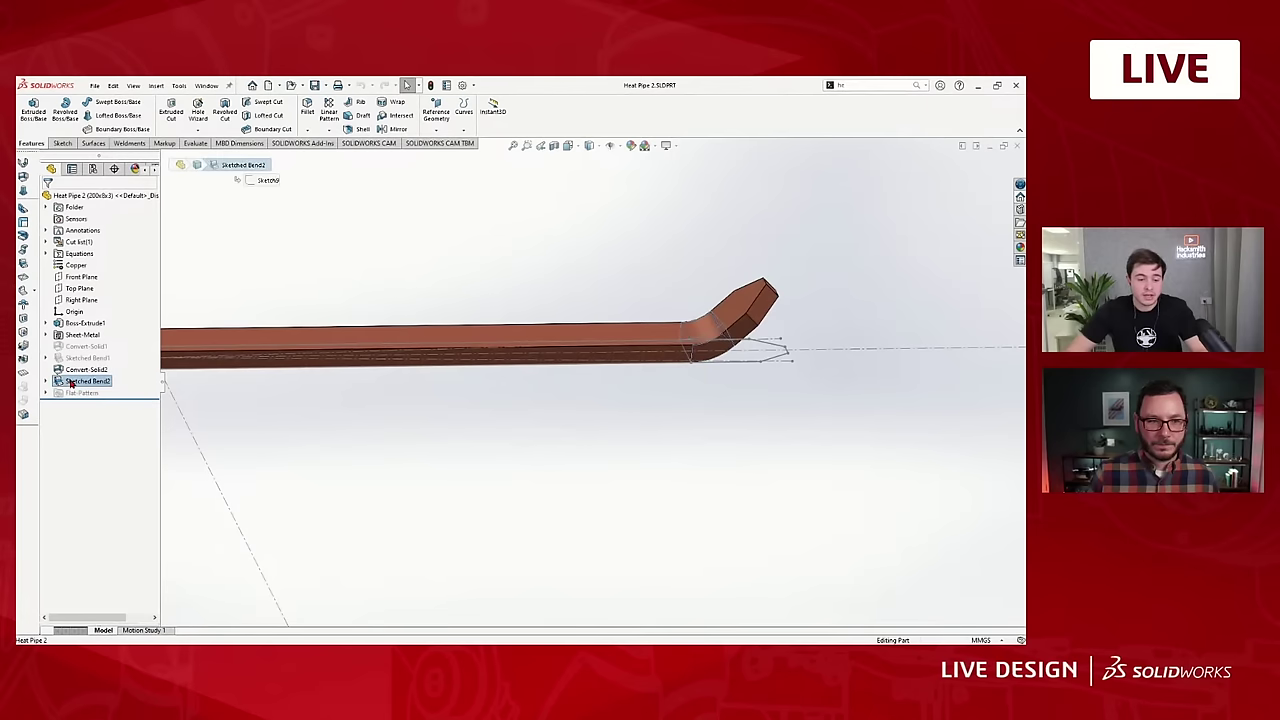
left_click(222, 398)
mouse_move(314, 429)
middle_mouse_down()
mouse_move(380, 386)
mouse_move(423, 460)
middle_mouse_up()
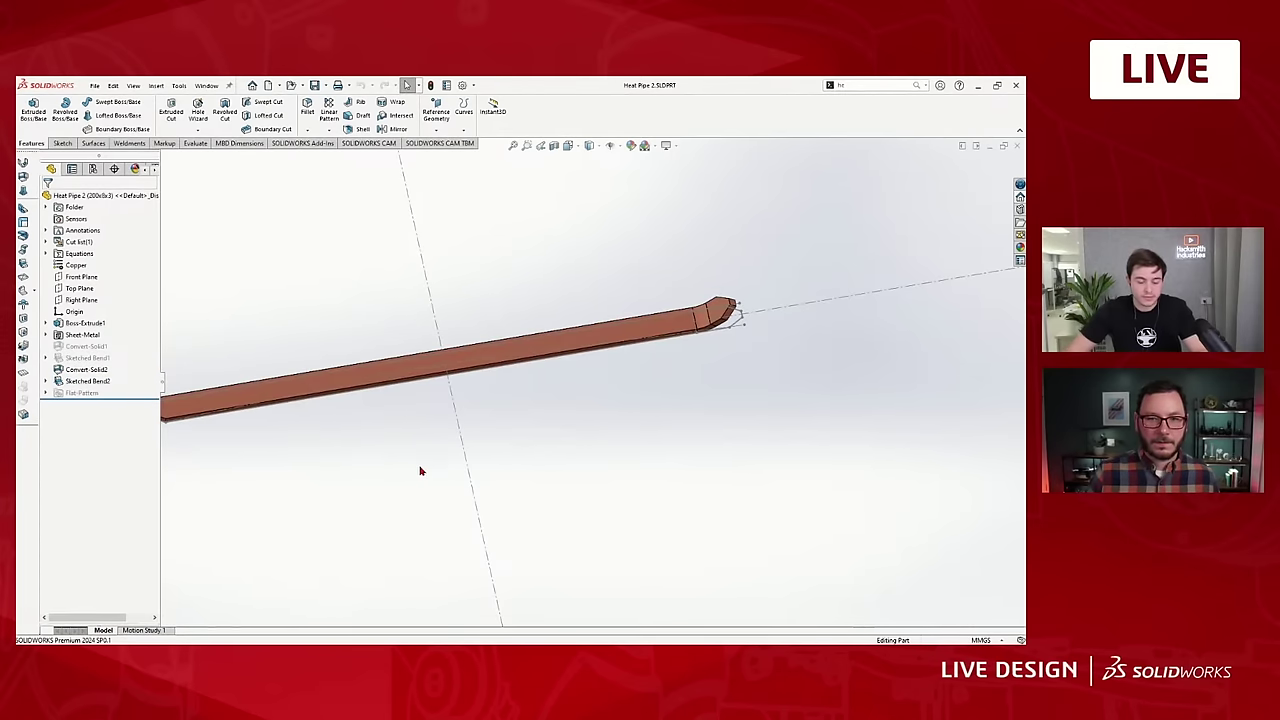
middle_click_drag(354, 491, 637, 392)
scroll(637, 392, "down", 2)
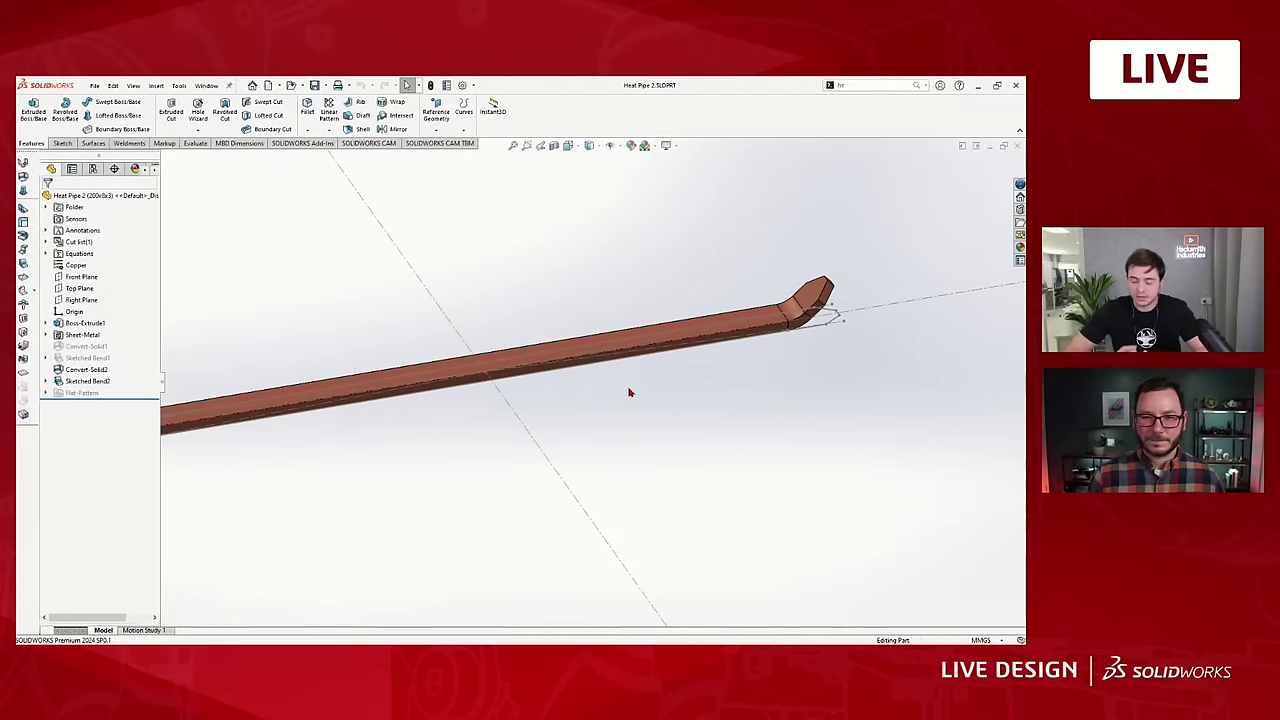
key("l")
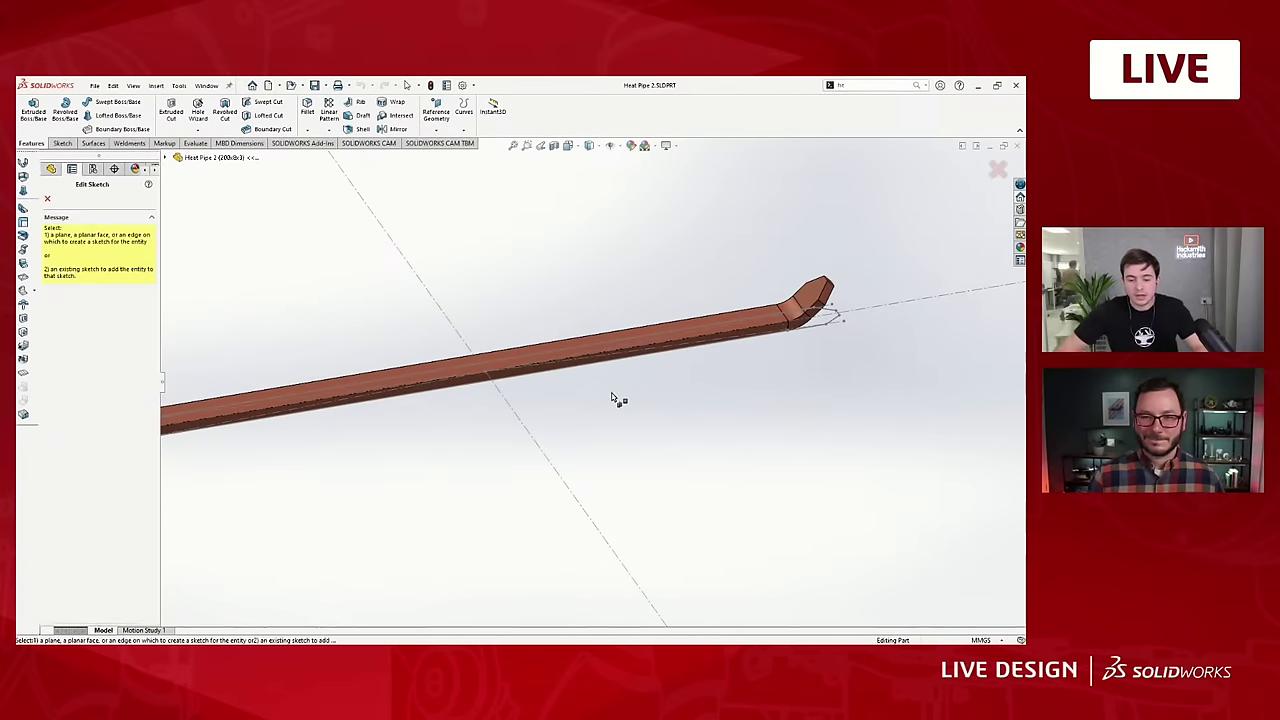
key("Escape")
scroll(592, 400, "up", 2)
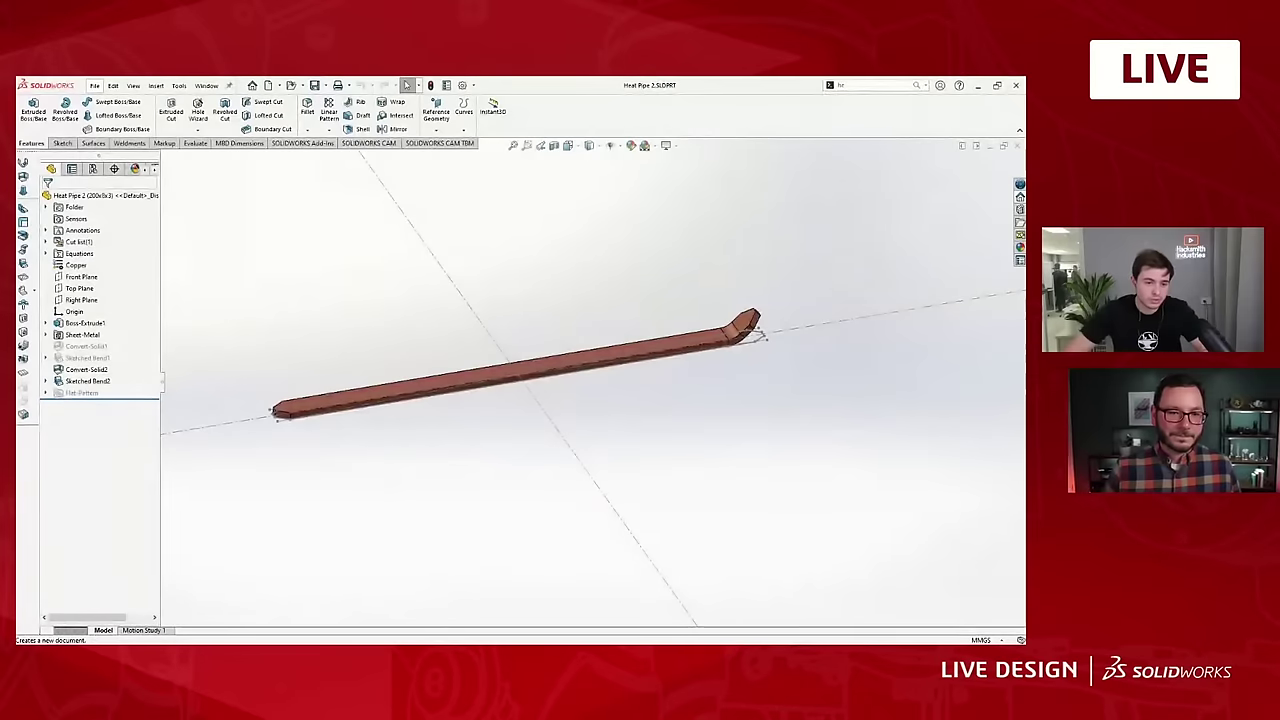
Create a new part document and view its Top Plane face-on for sketching.
key("ctrl+n")
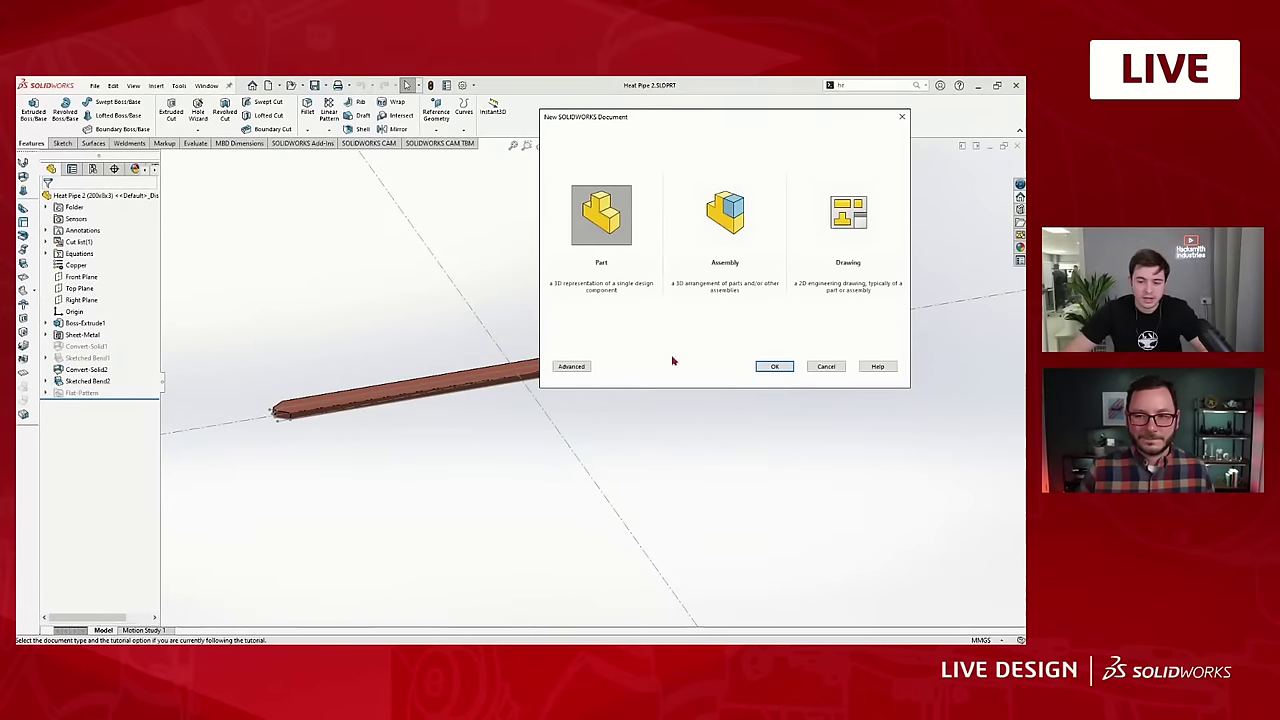
left_click(772, 366)
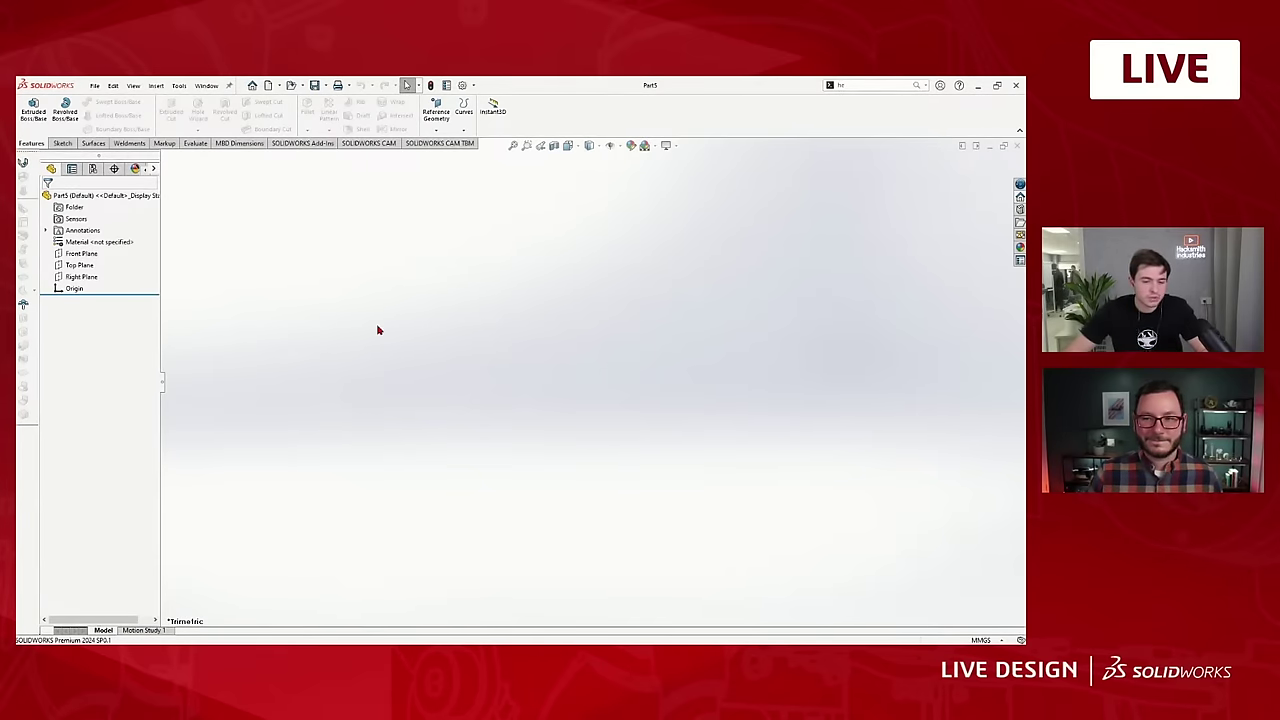
left_click(80, 265)
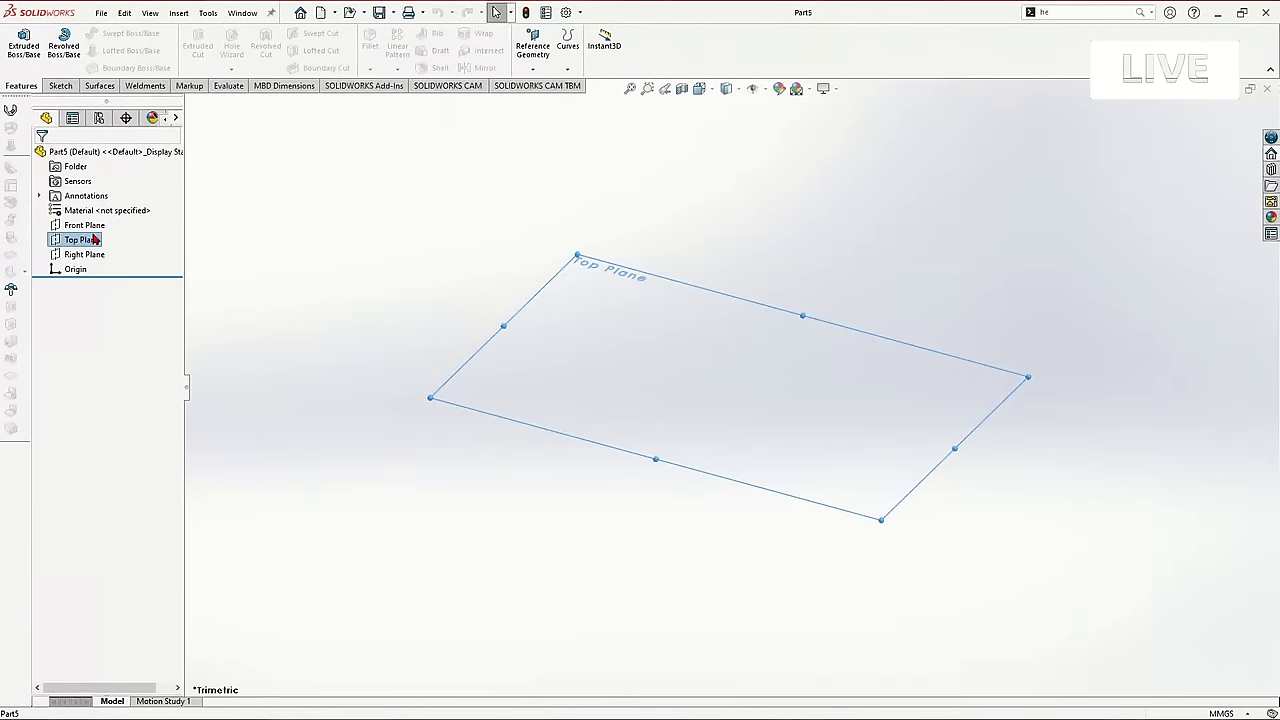
left_click(95, 240)
key("ctrl+8")
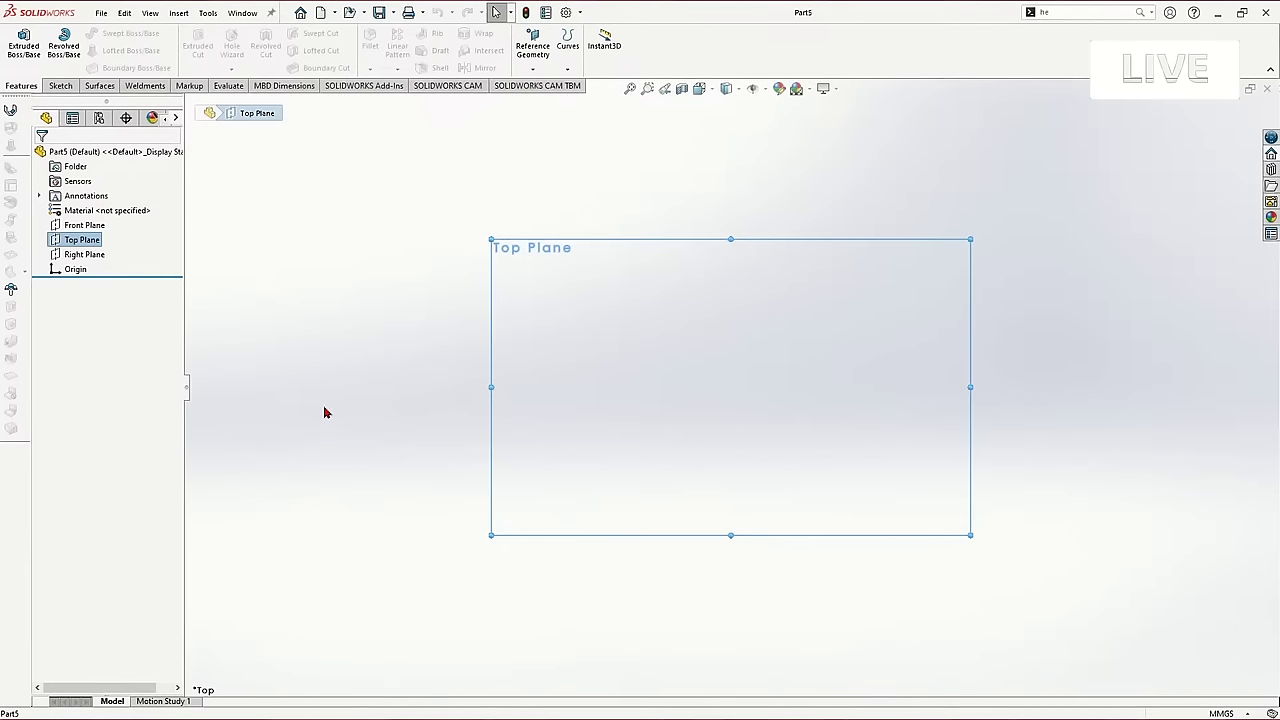
Sketch three concentric circles centred on the origin on the Top Plane, the smallest about 58 mm in diameter and the middle about 45 mm in radius.
key("s")
key("c")
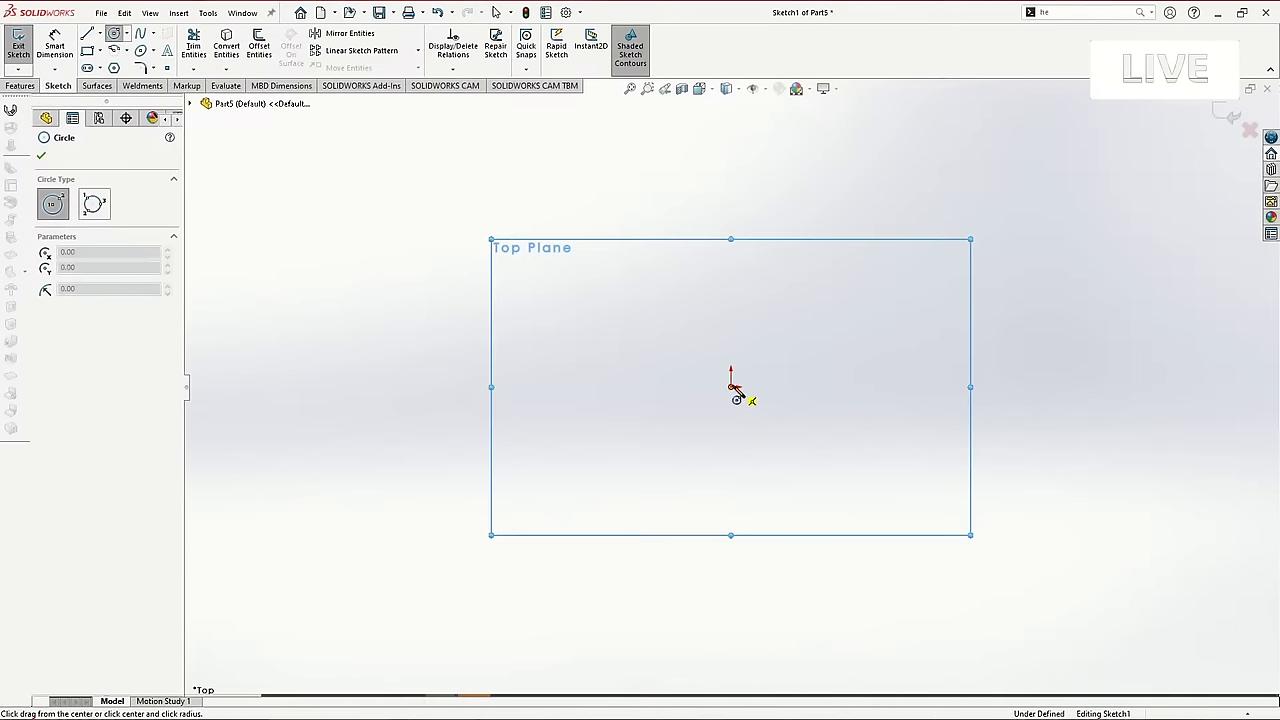
left_click_drag(731, 387, 792, 338)
left_click_drag(731, 387, 826, 312)
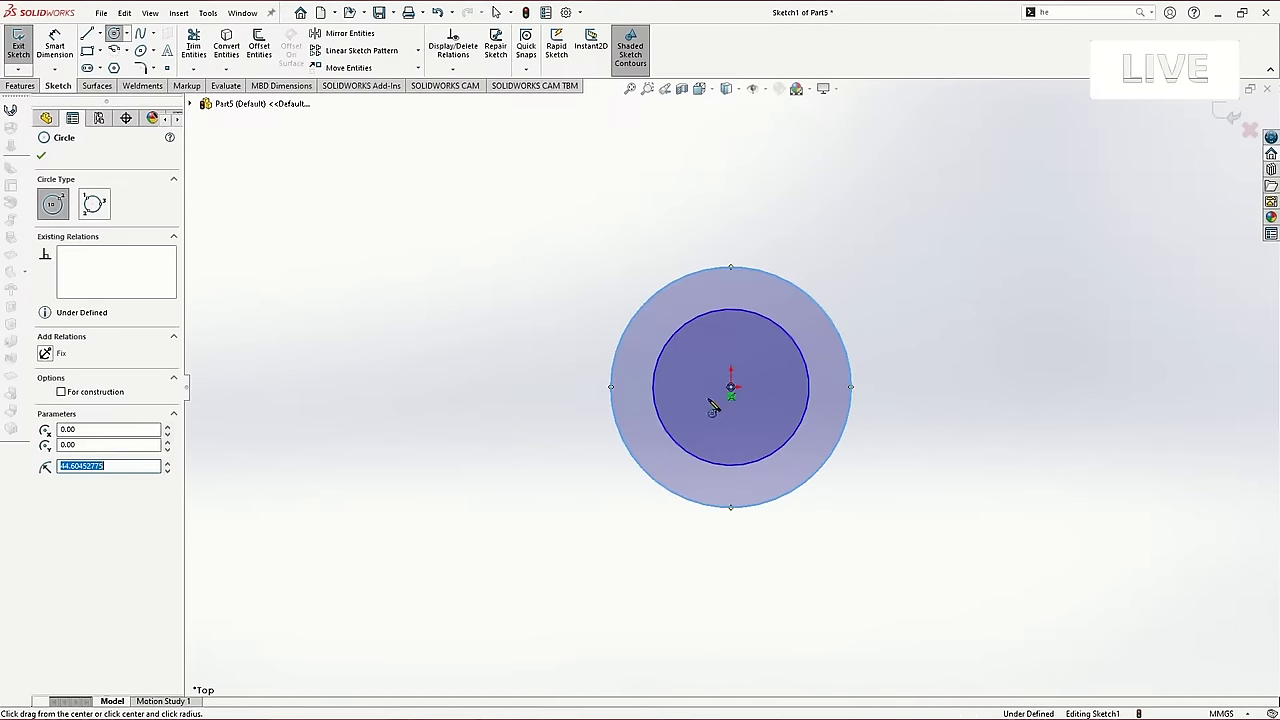
left_click(731, 387)
left_click(894, 306)
key("Escape")
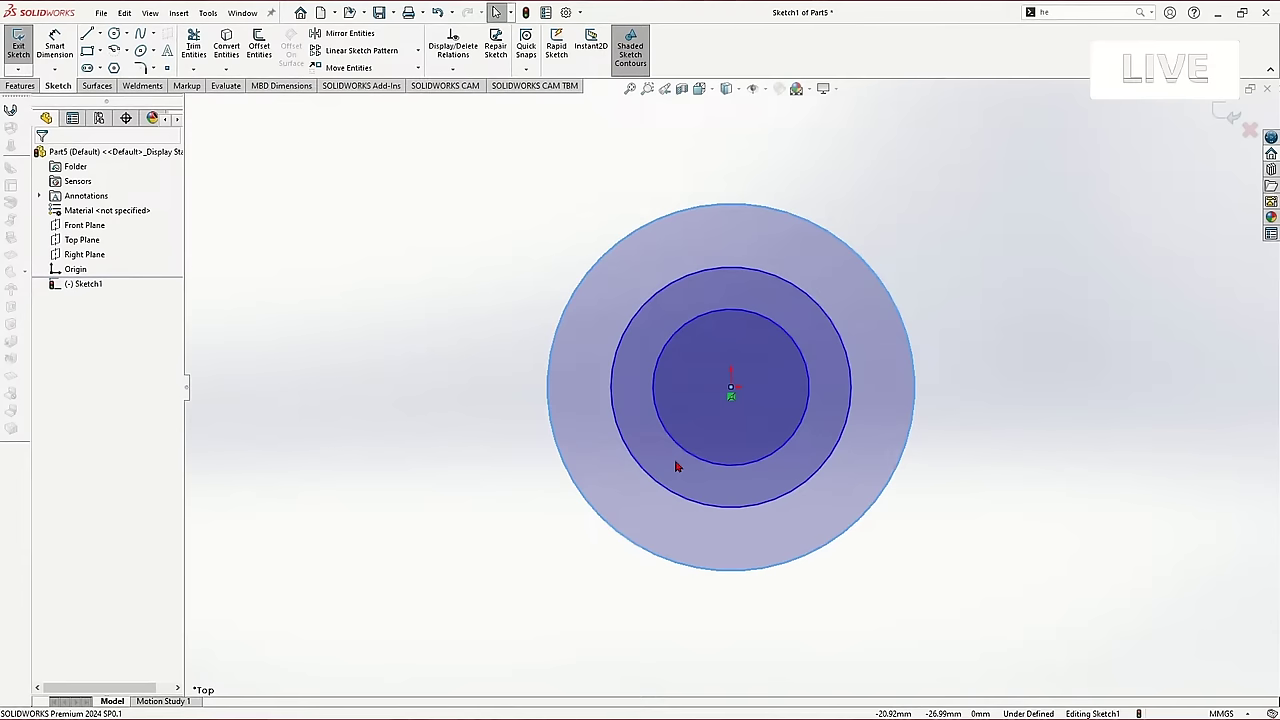
Dimension the innermost circle's diameter, first as 26.5 mm and finally as 26.4 mm.
scroll(704, 530, "down", 3)
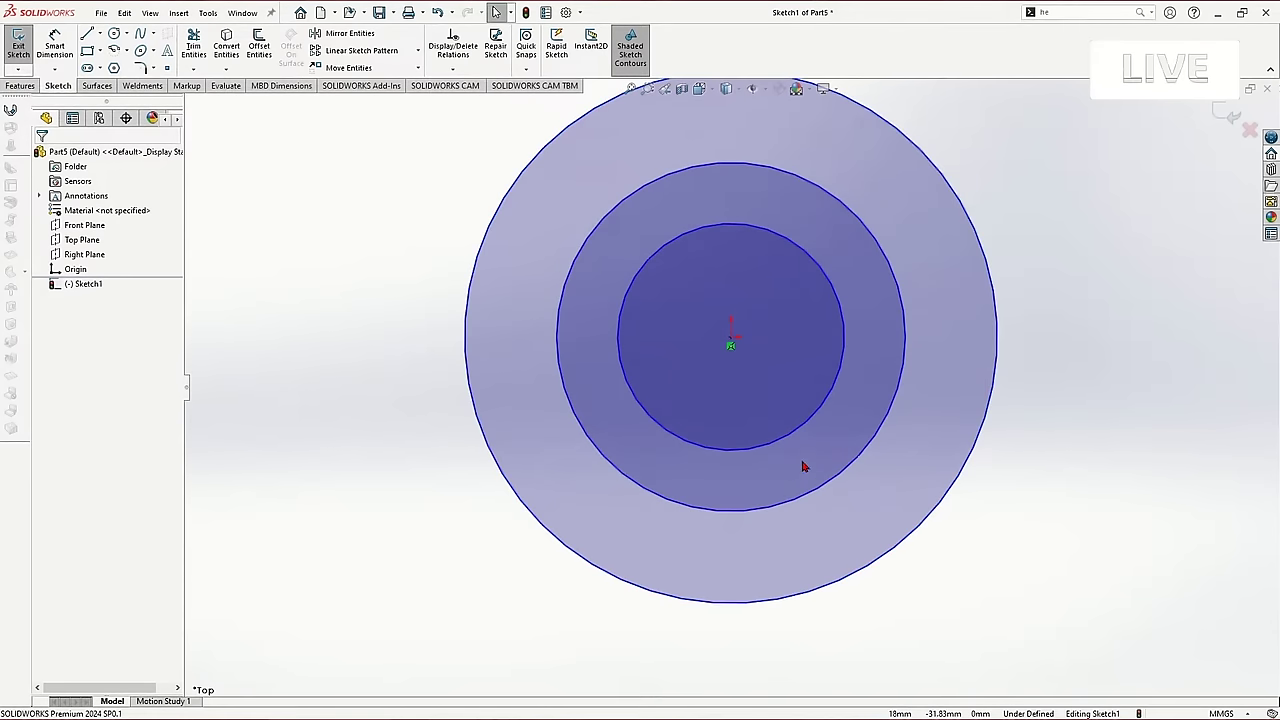
key("d")
left_click(762, 446)
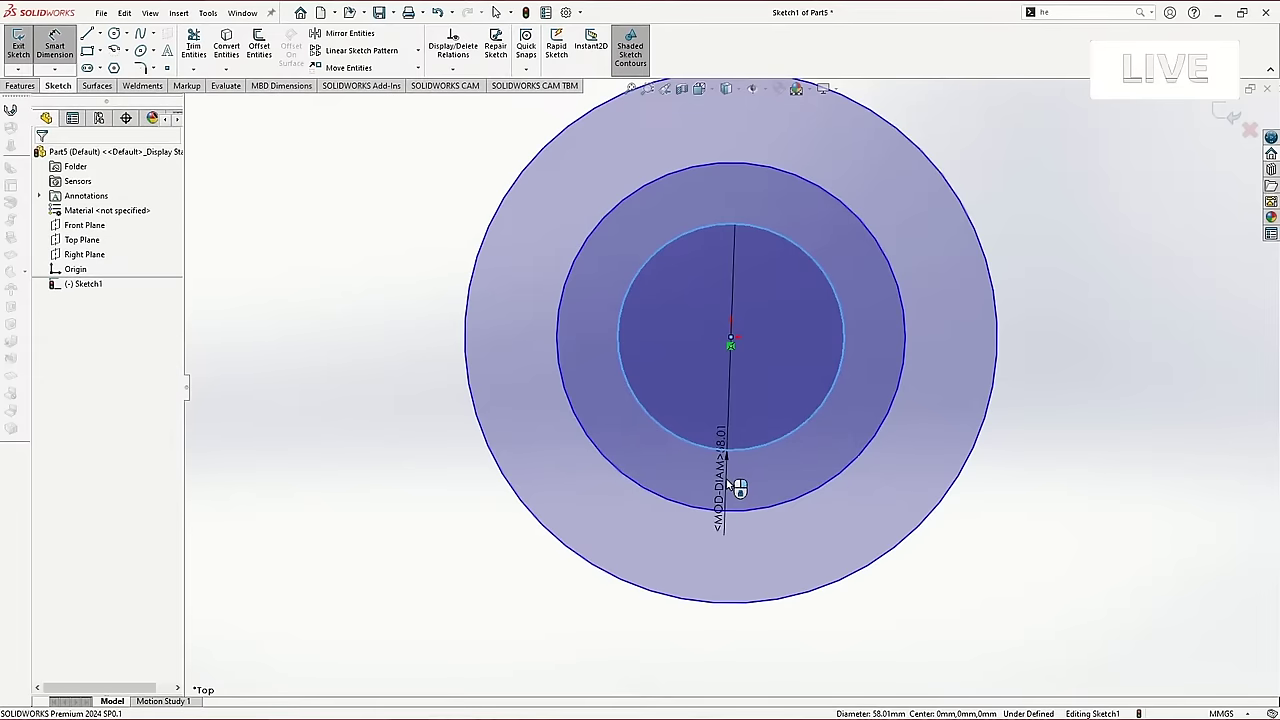
left_click(729, 485)
type("26")
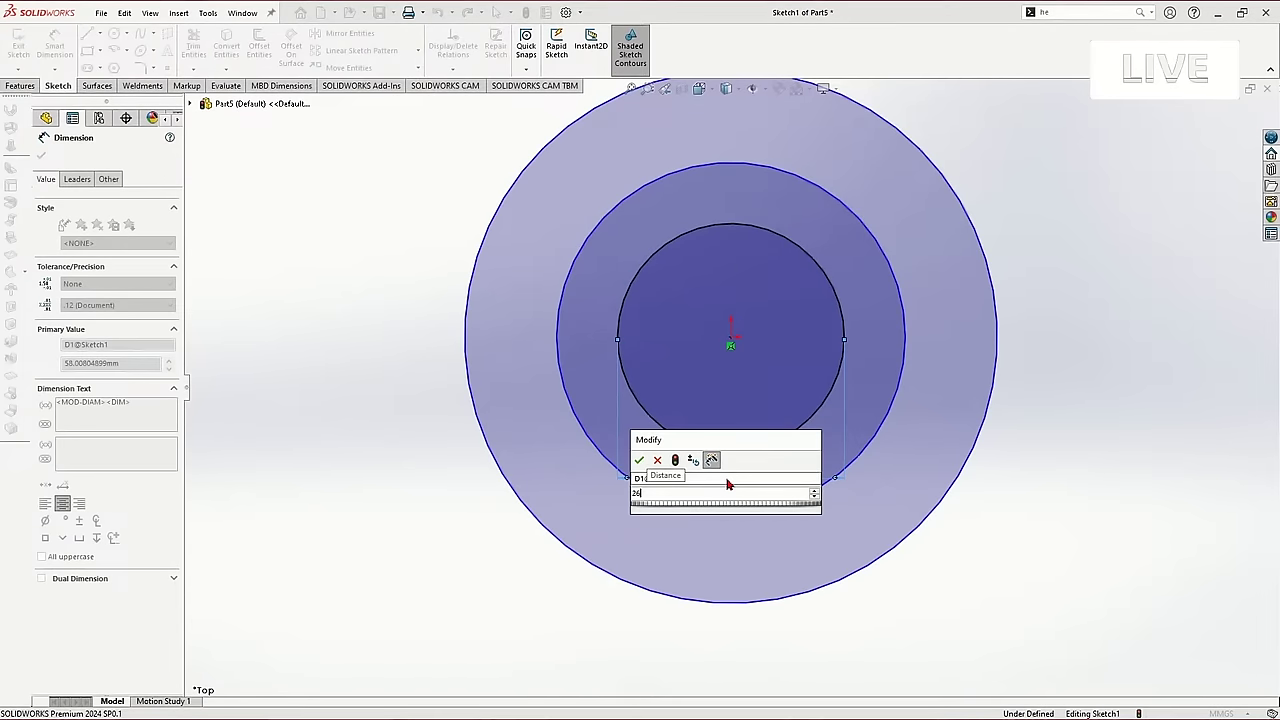
type(".5")
key("Return")
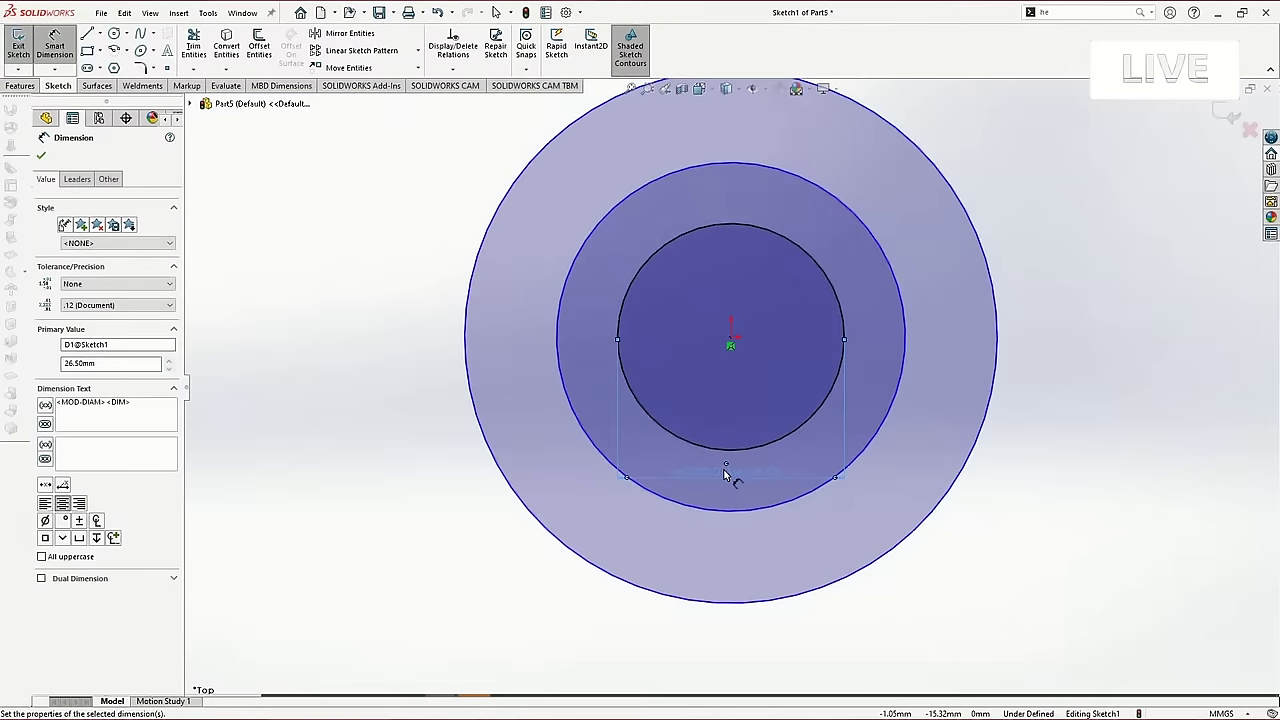
double_click(751, 471)
type("26.4")
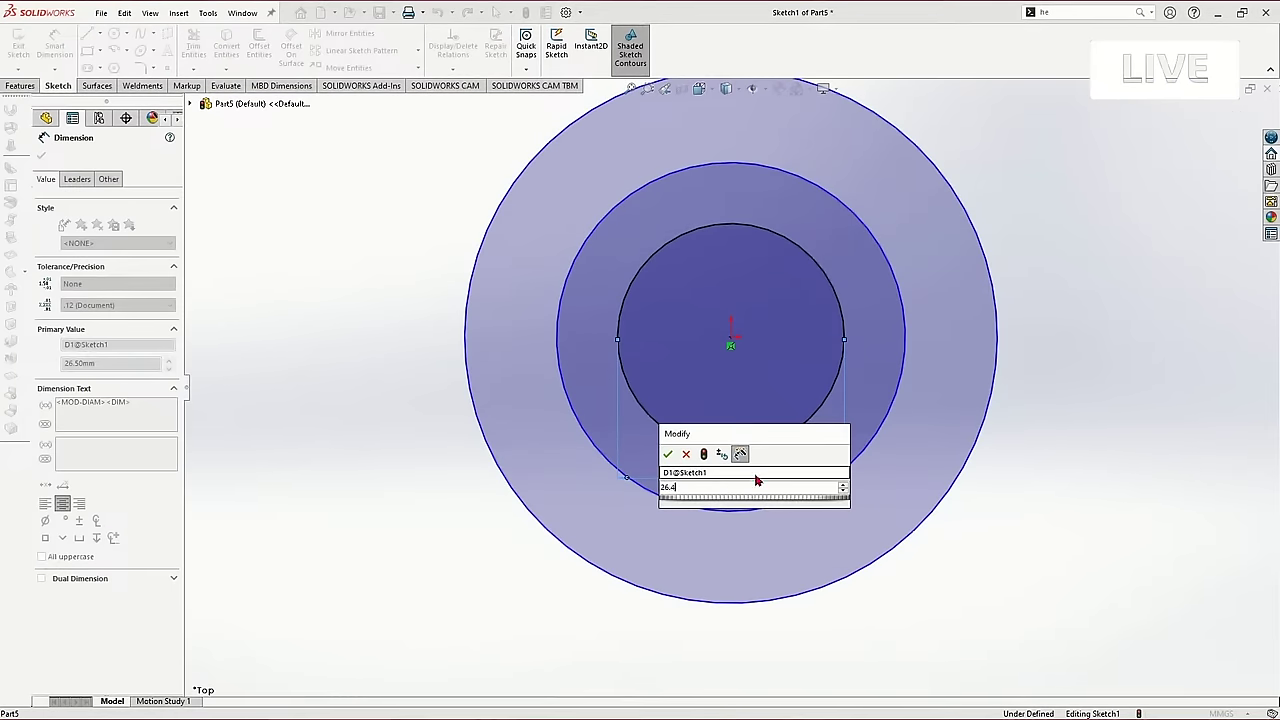
key("Return")
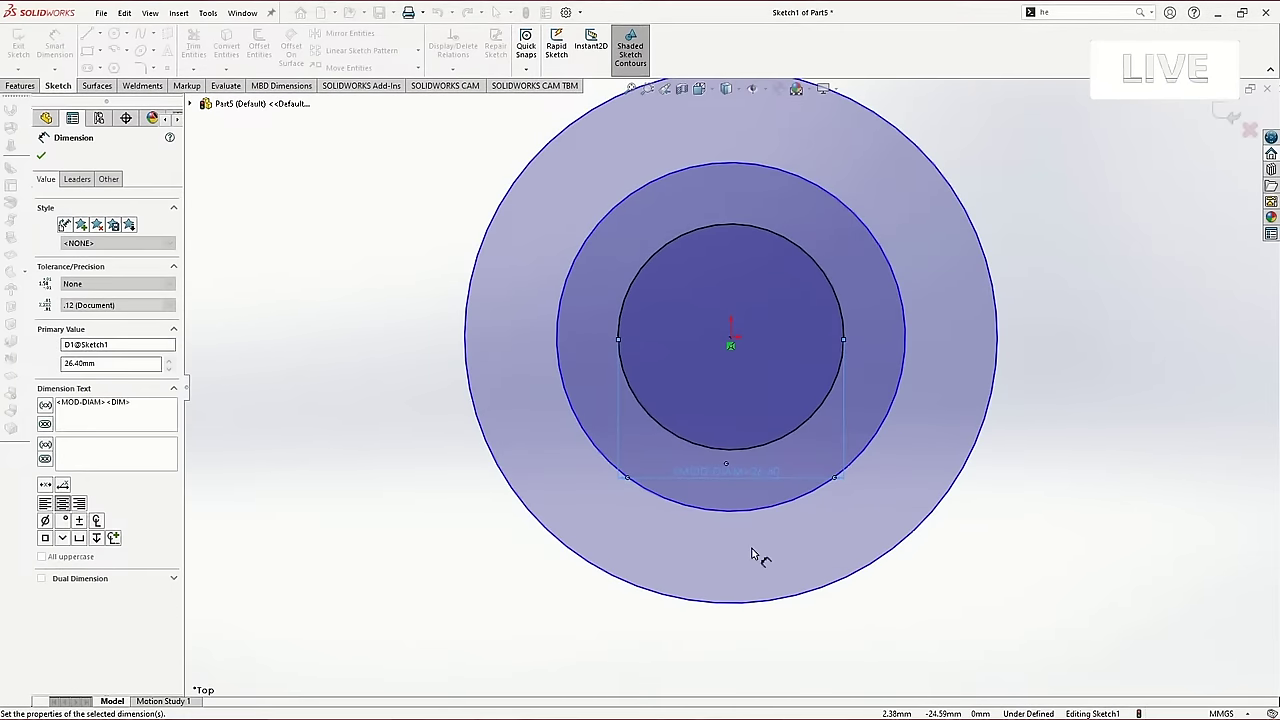
key("Escape")
right_click_drag(881, 430, 912, 340)
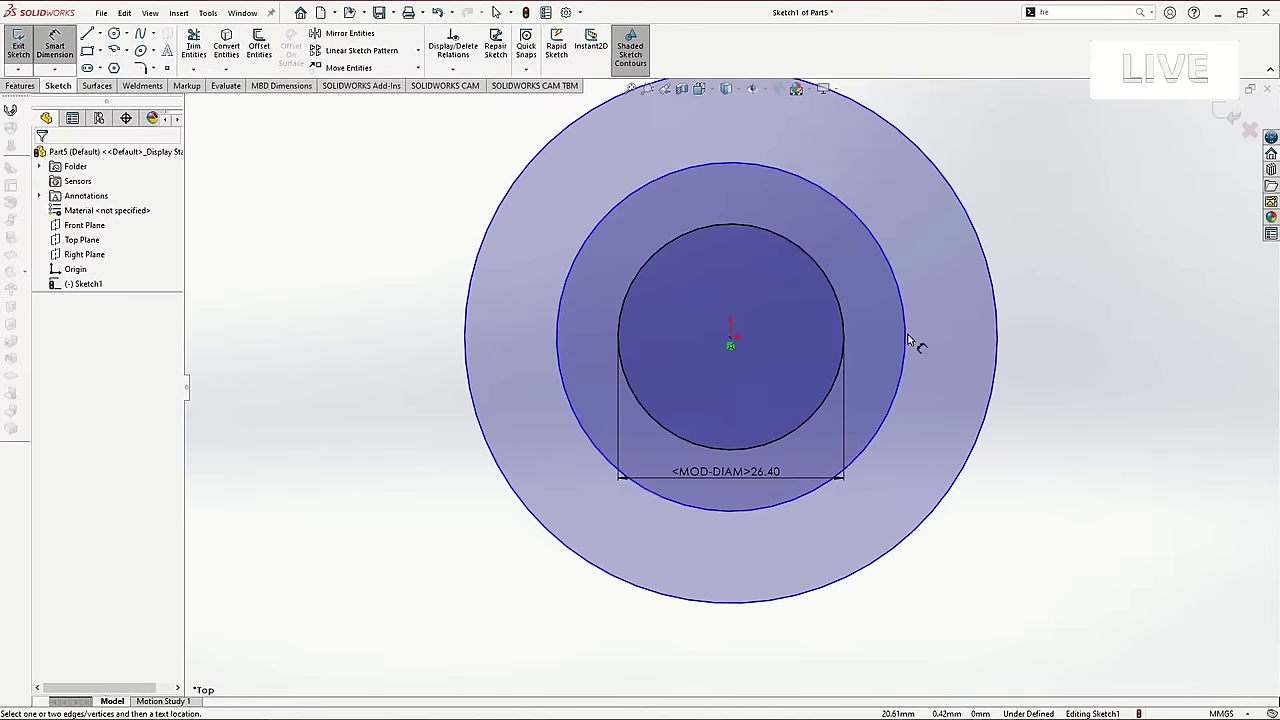
left_click(910, 362)
key("Escape")
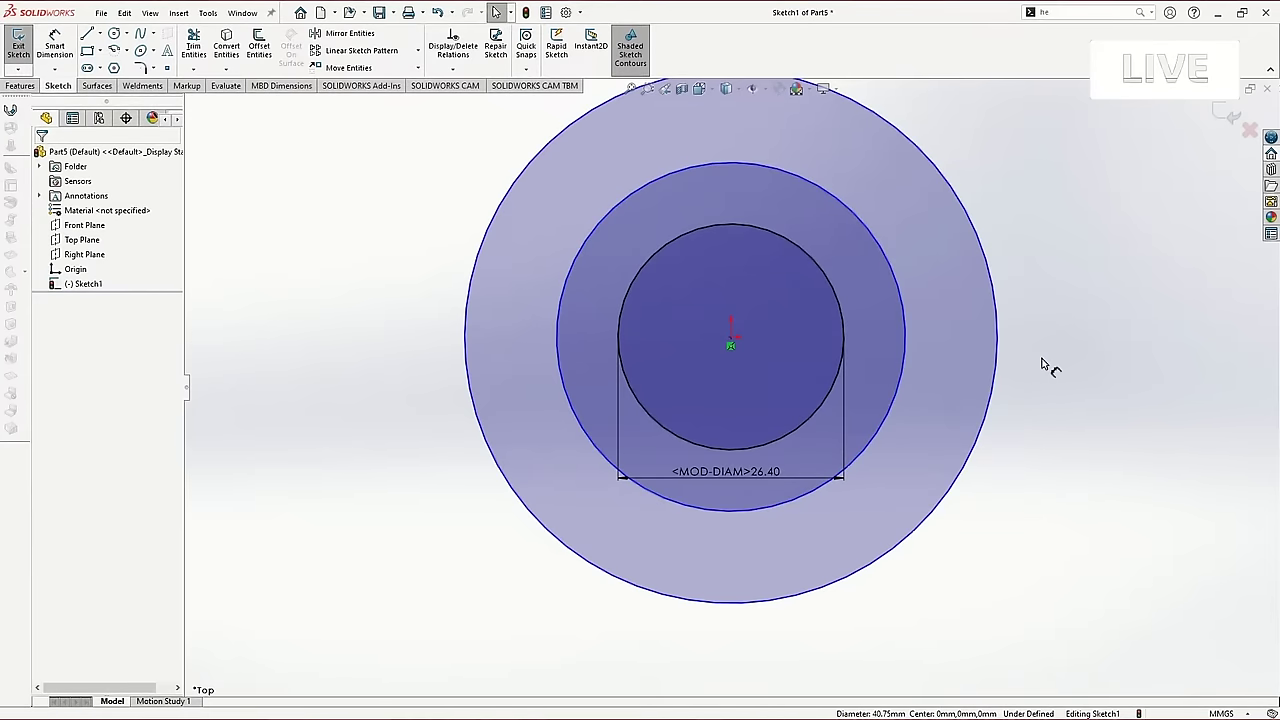
Draw two end-to-end horizontal construction lines from the innermost circle's right quadrant to the middle circle and on to the outermost circle.
key("l")
left_click(844, 337)
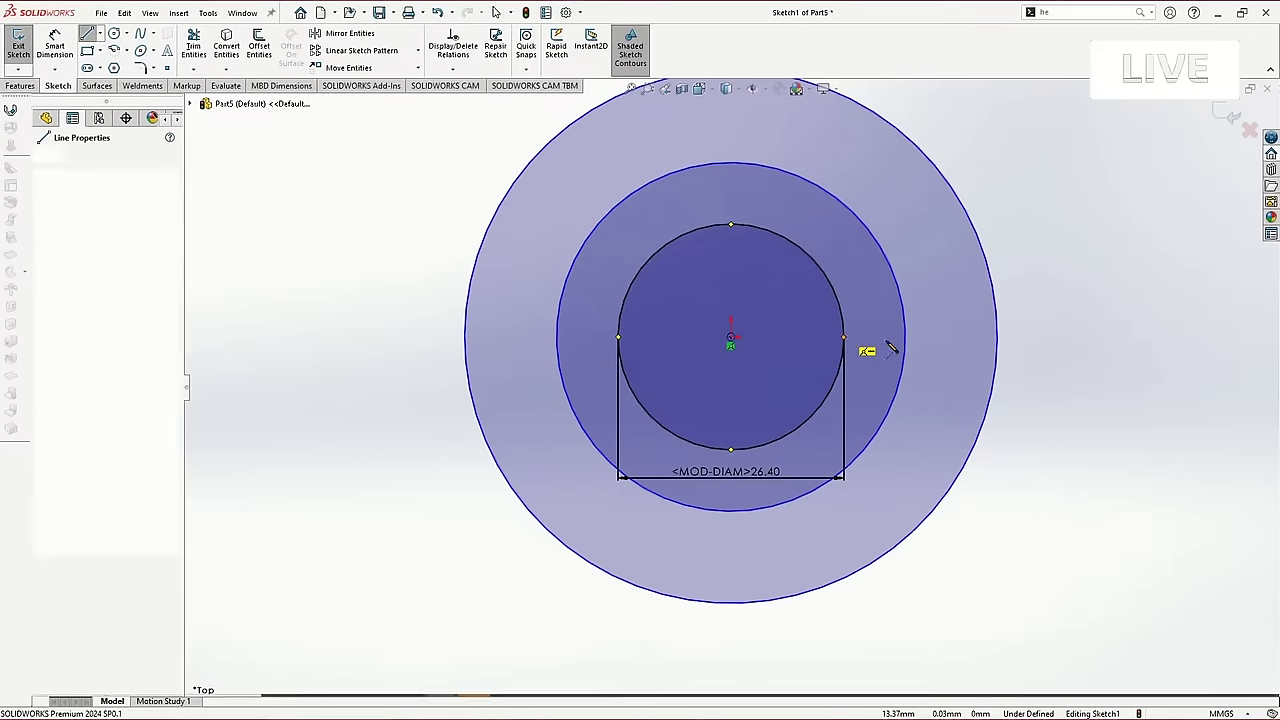
left_click(905, 339)
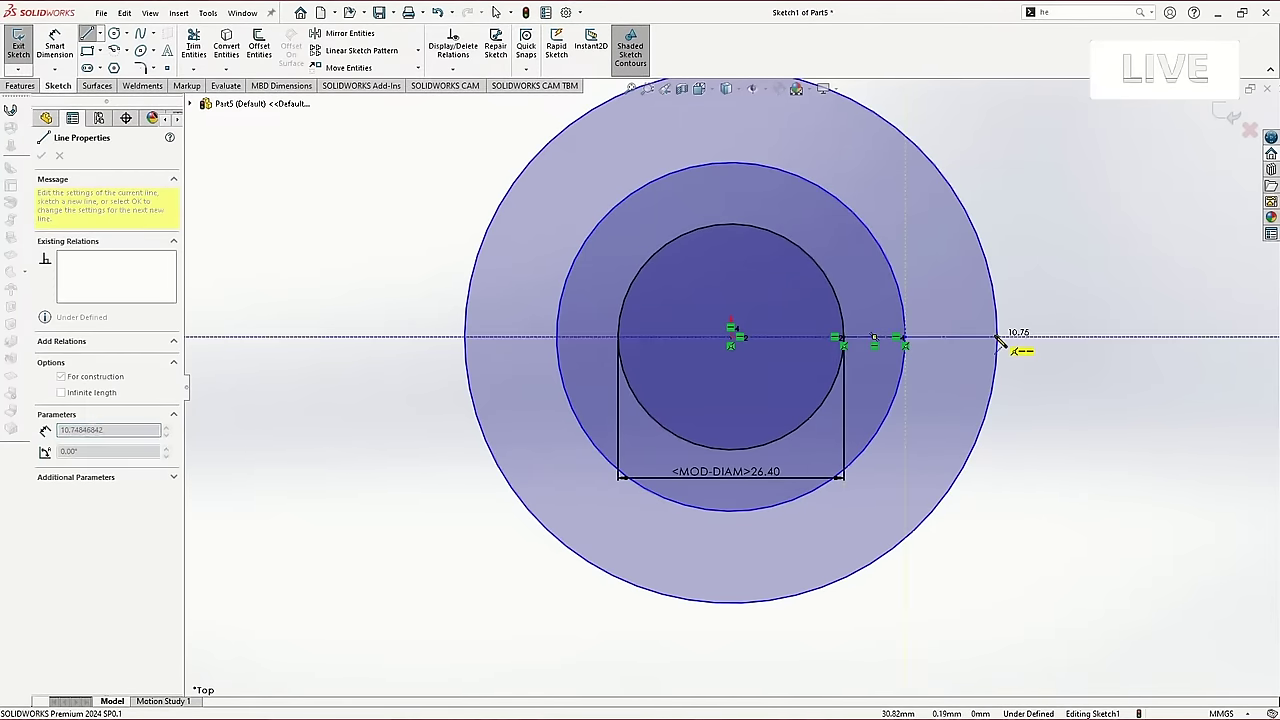
left_click(997, 339)
key("Escape")
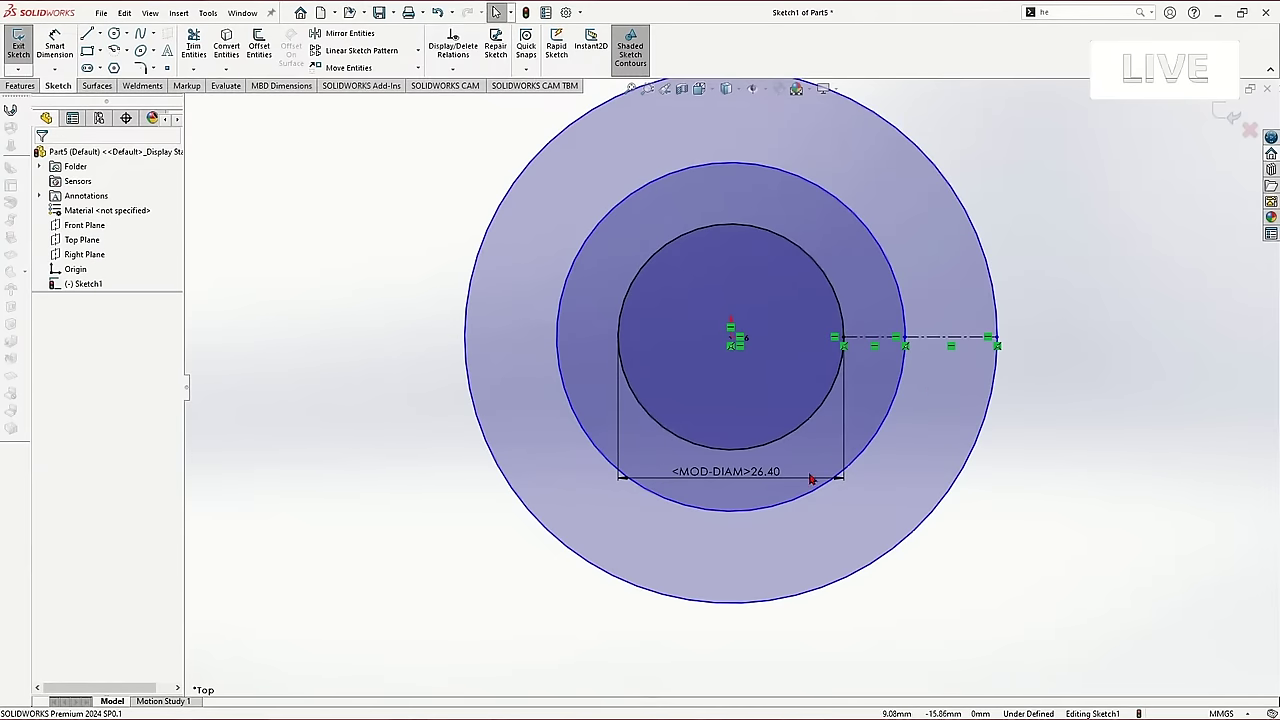
Drive the innermost circle's diameter with a new global variable named nozzle_OD.
double_click(728, 473)
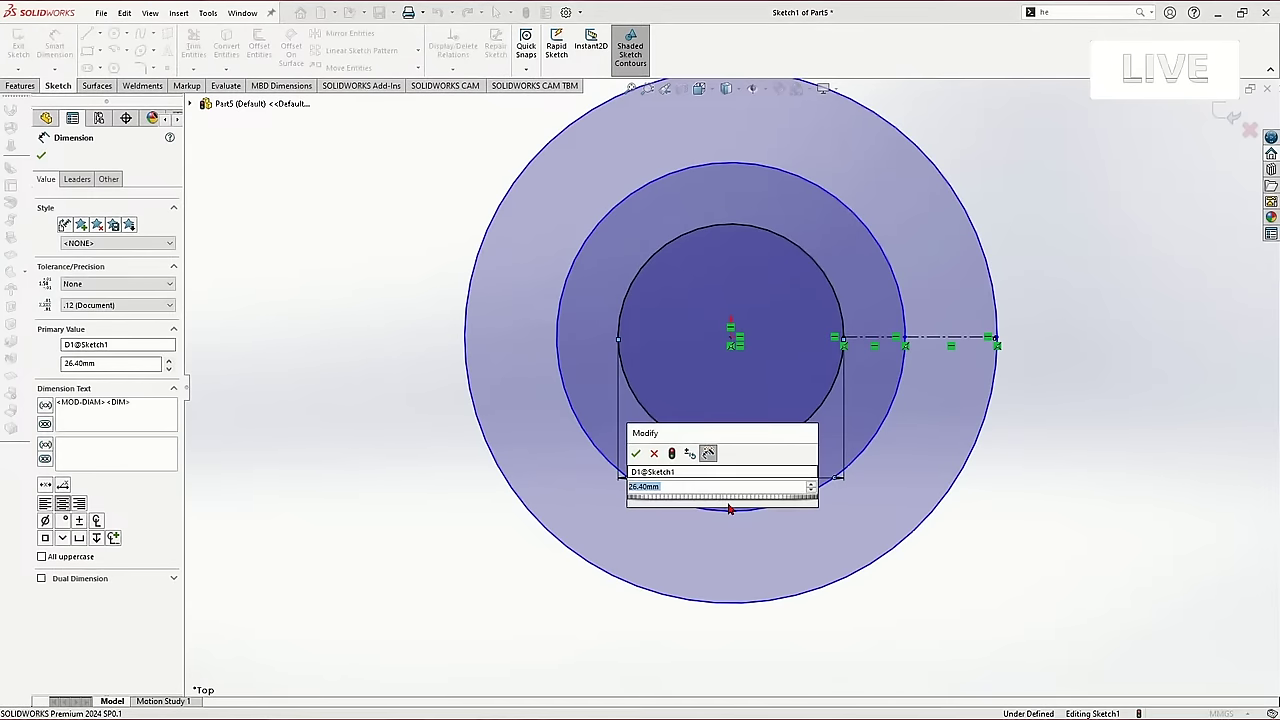
type("-")
type("\"")
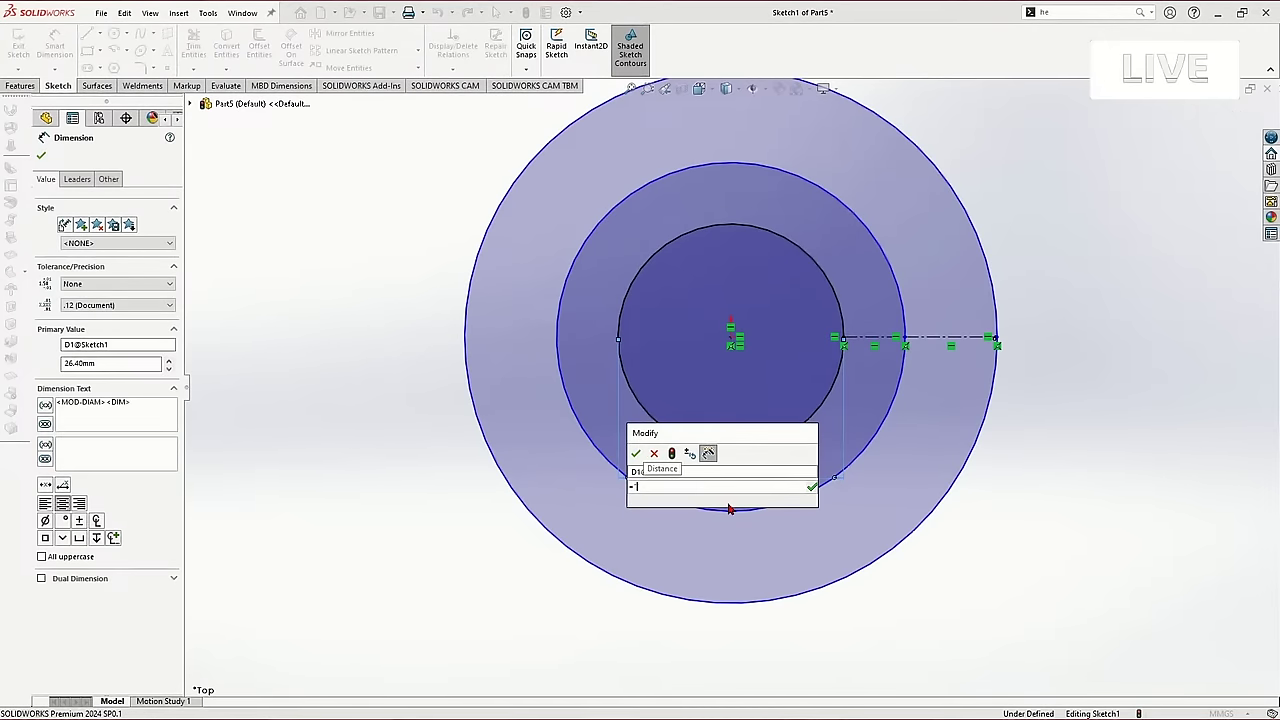
type("nos")
key("Return")
key("Return")
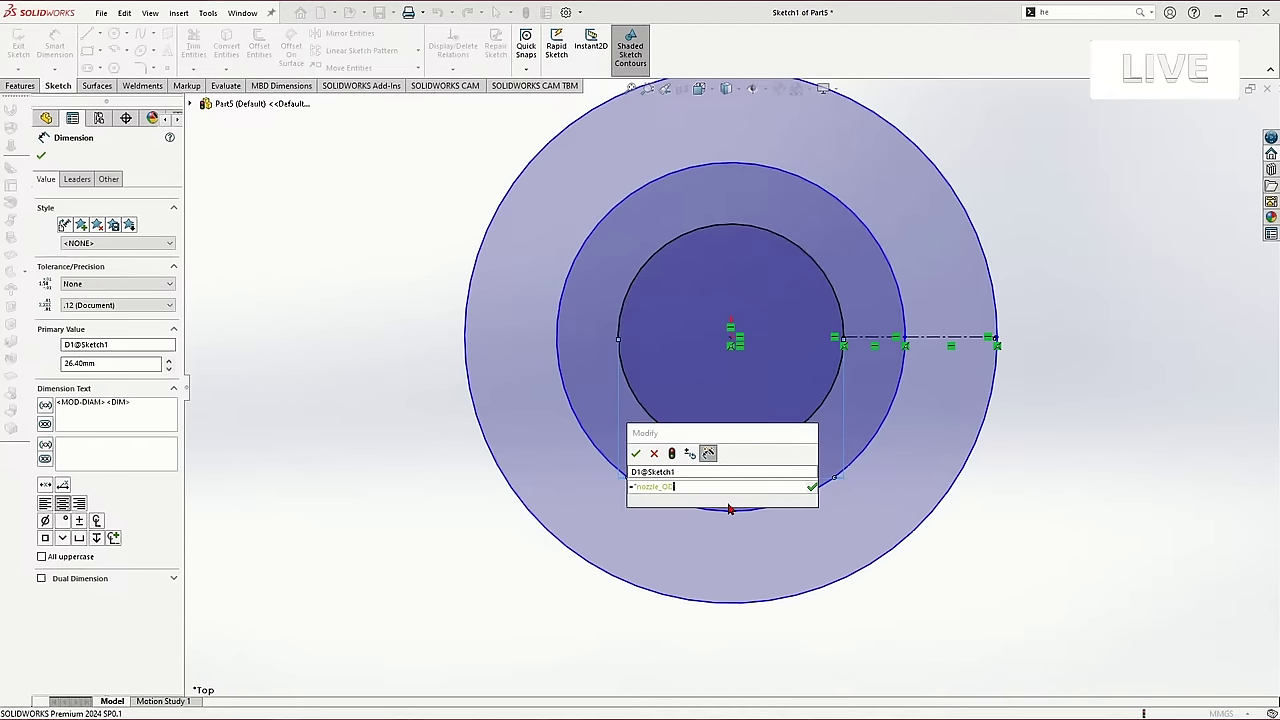
key("Return")
left_click(1086, 546)
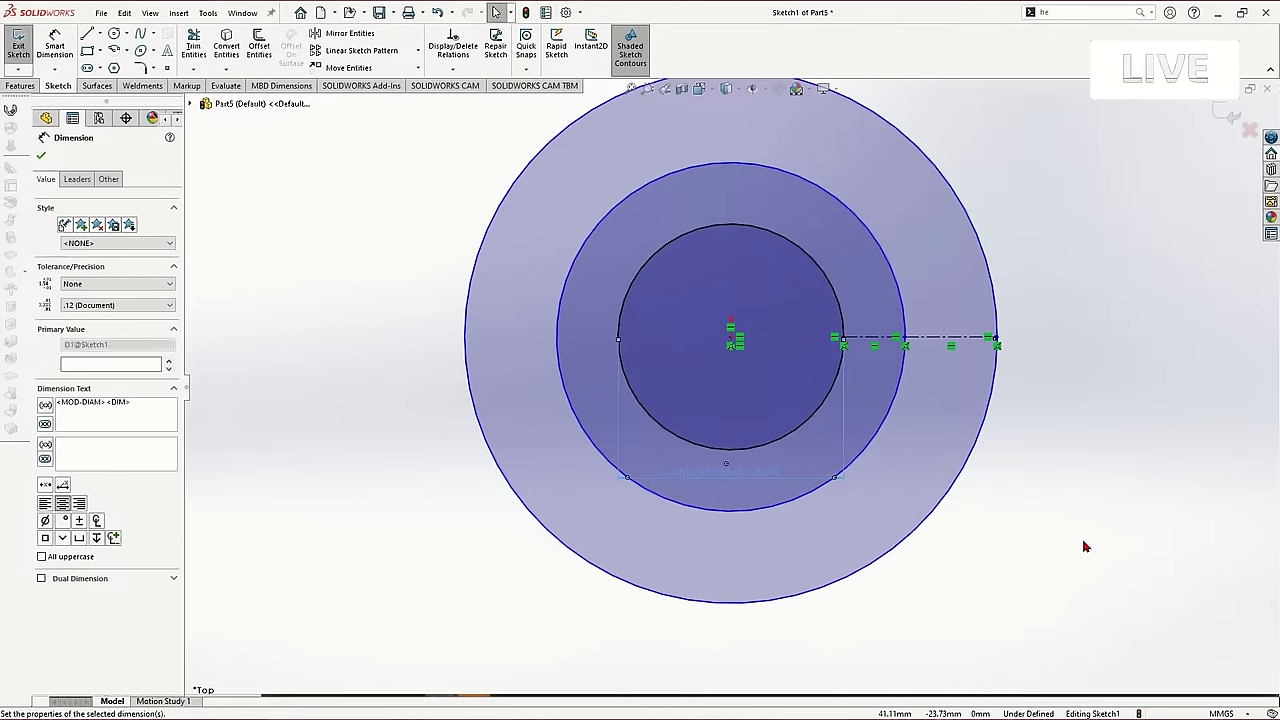
Save the part as vaporizer in the SolidWorks LIVE folder.
key("ctrl+s")
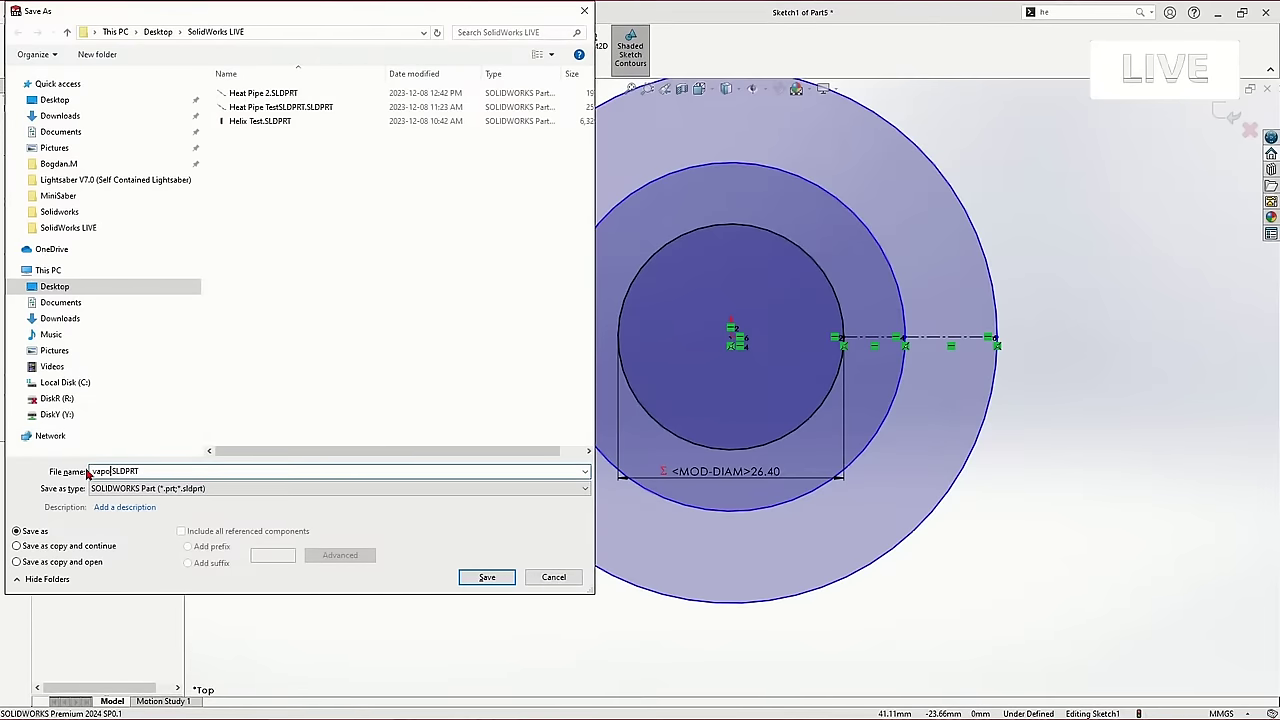
key("Return")
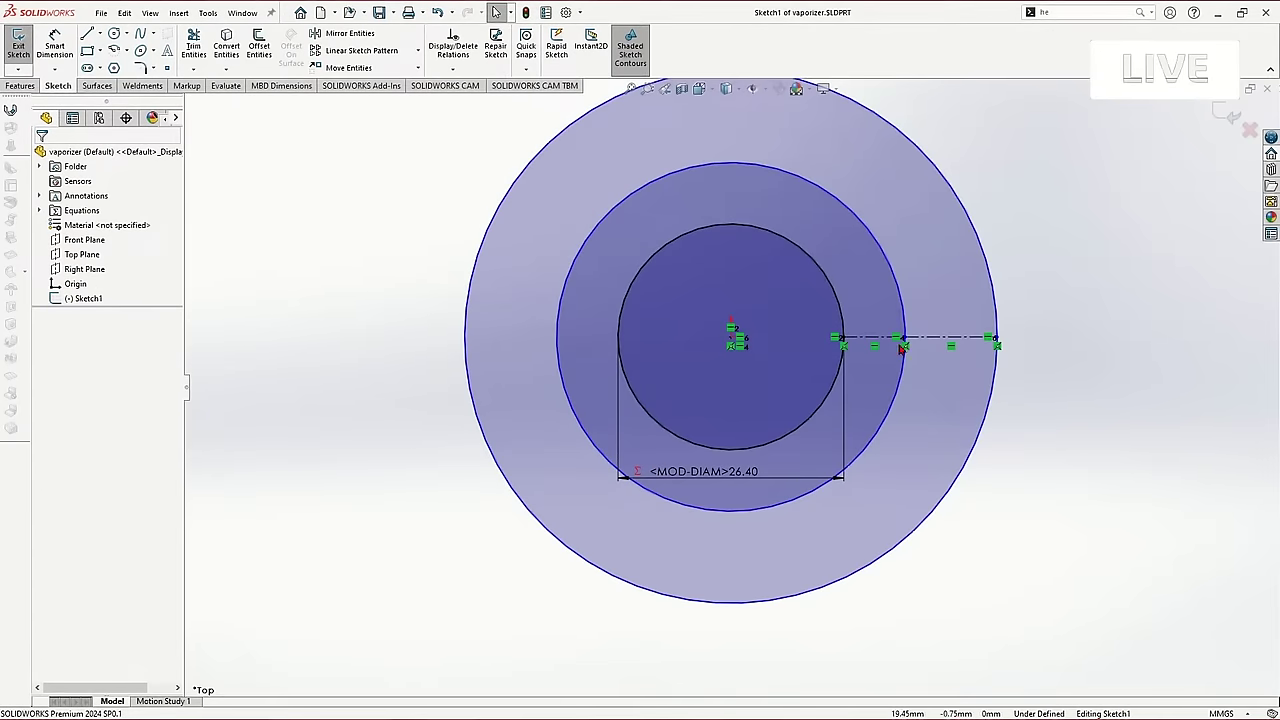
Dimension the construction line between the innermost and middle circles as 3/16 inch.
scroll(884, 346, "down", 2)
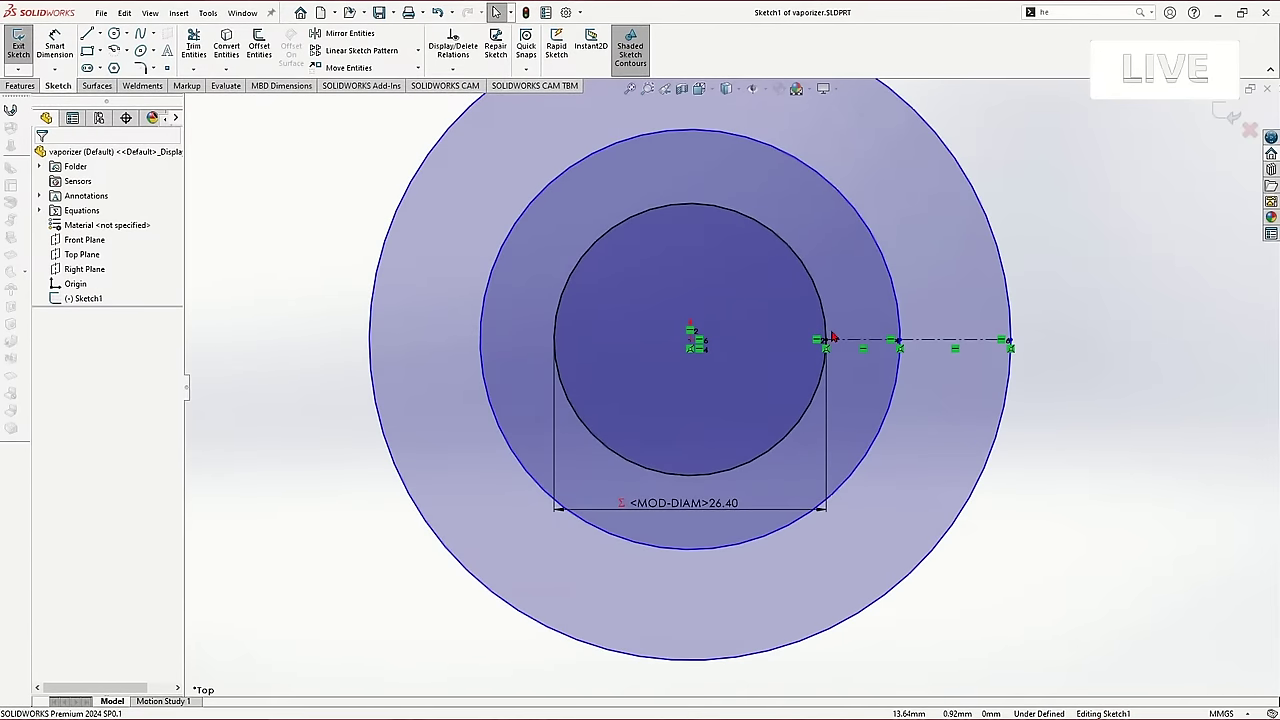
key("d")
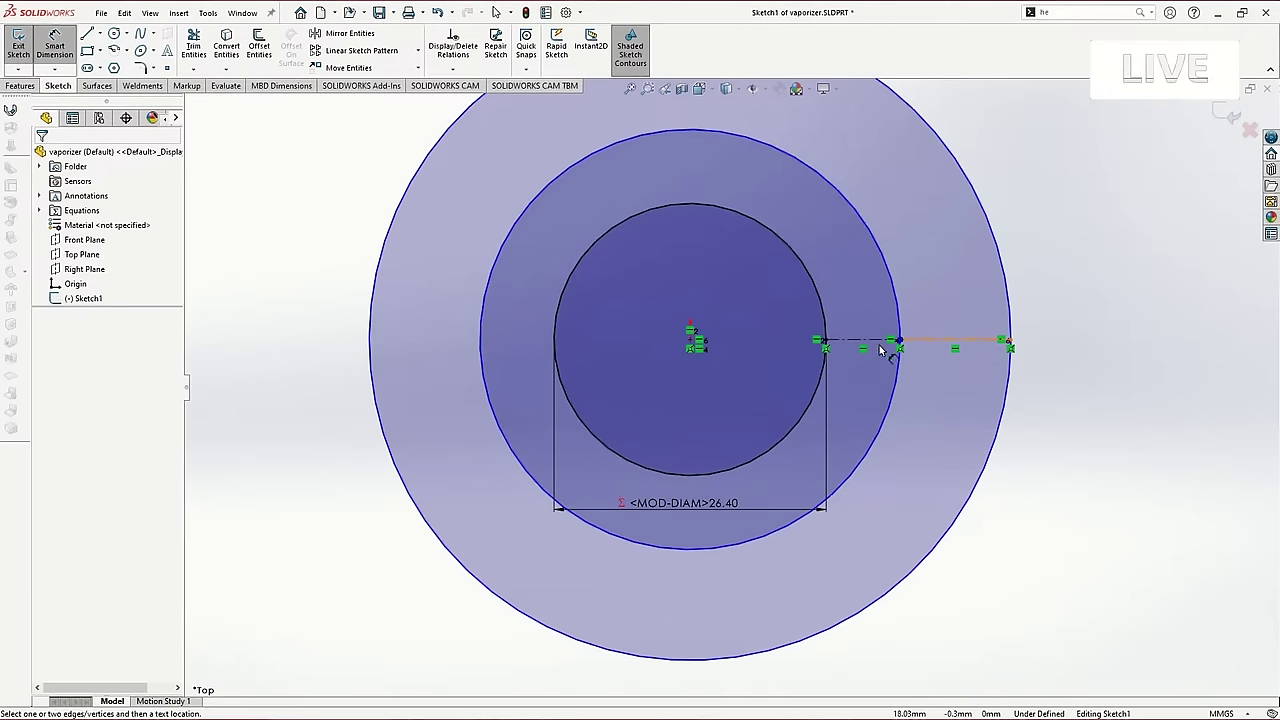
left_click(853, 340)
left_click(1094, 224)
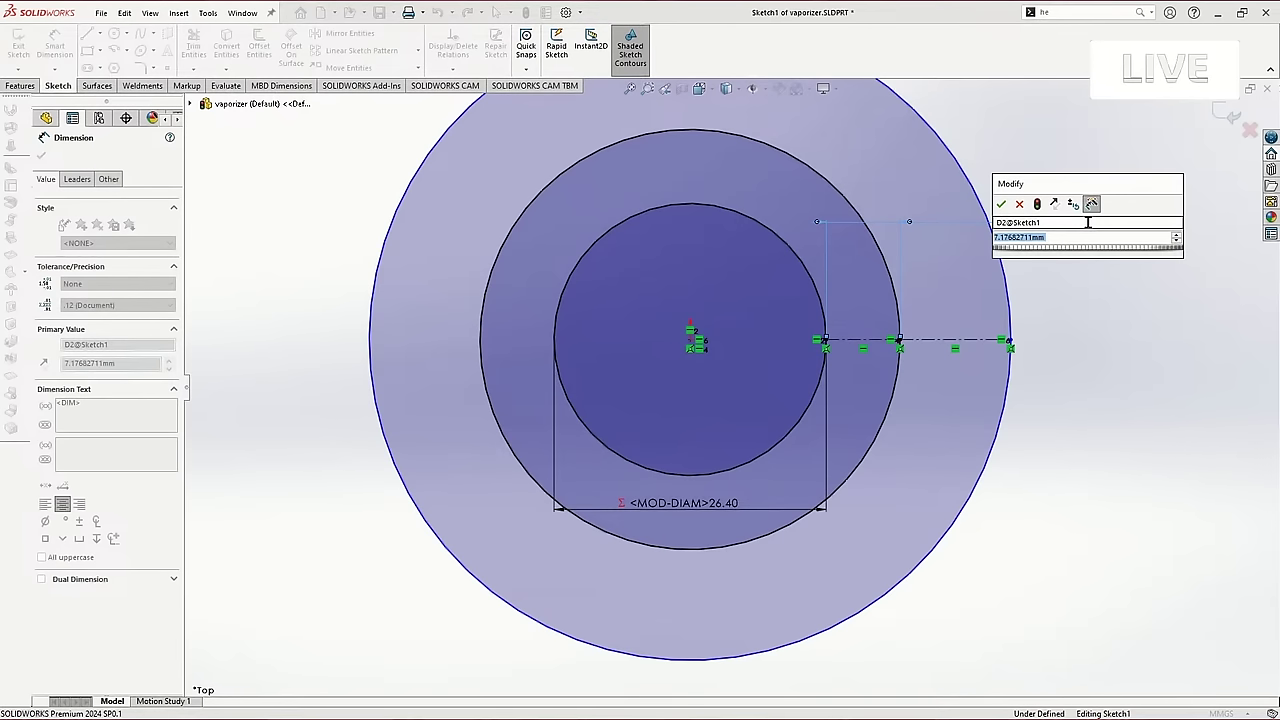
type("6.35")
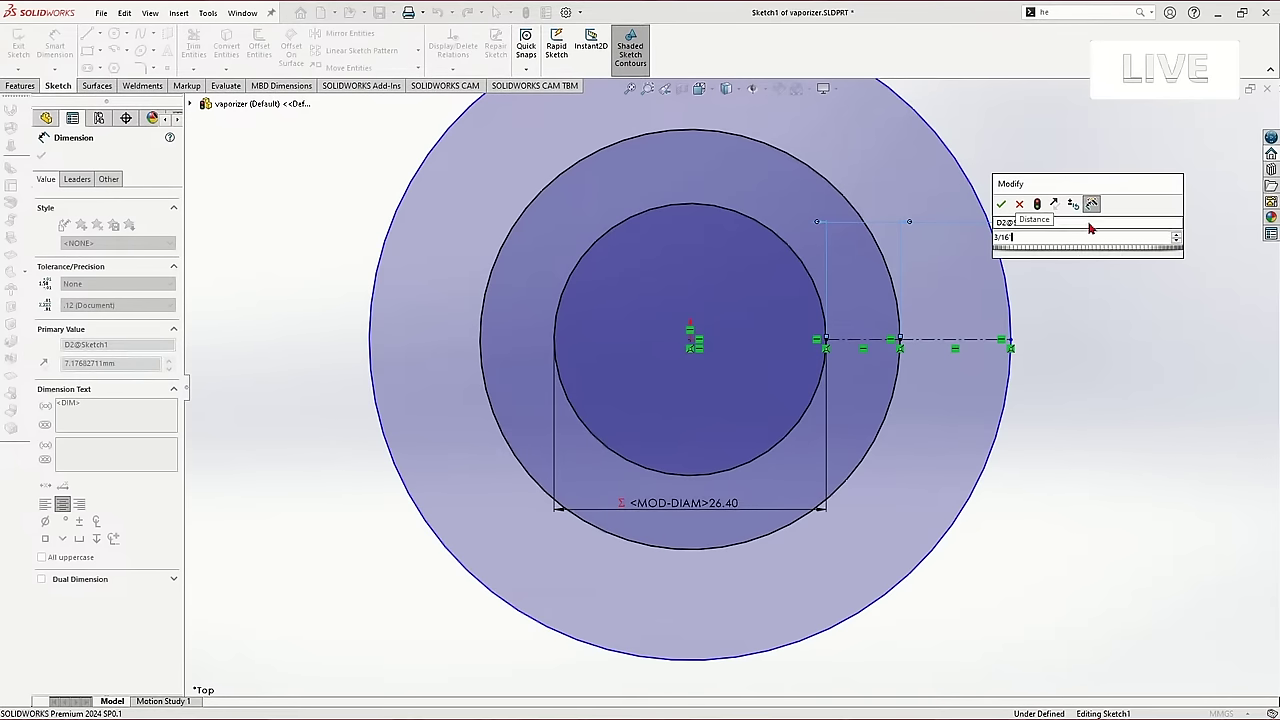
key("Return")
key("Escape")
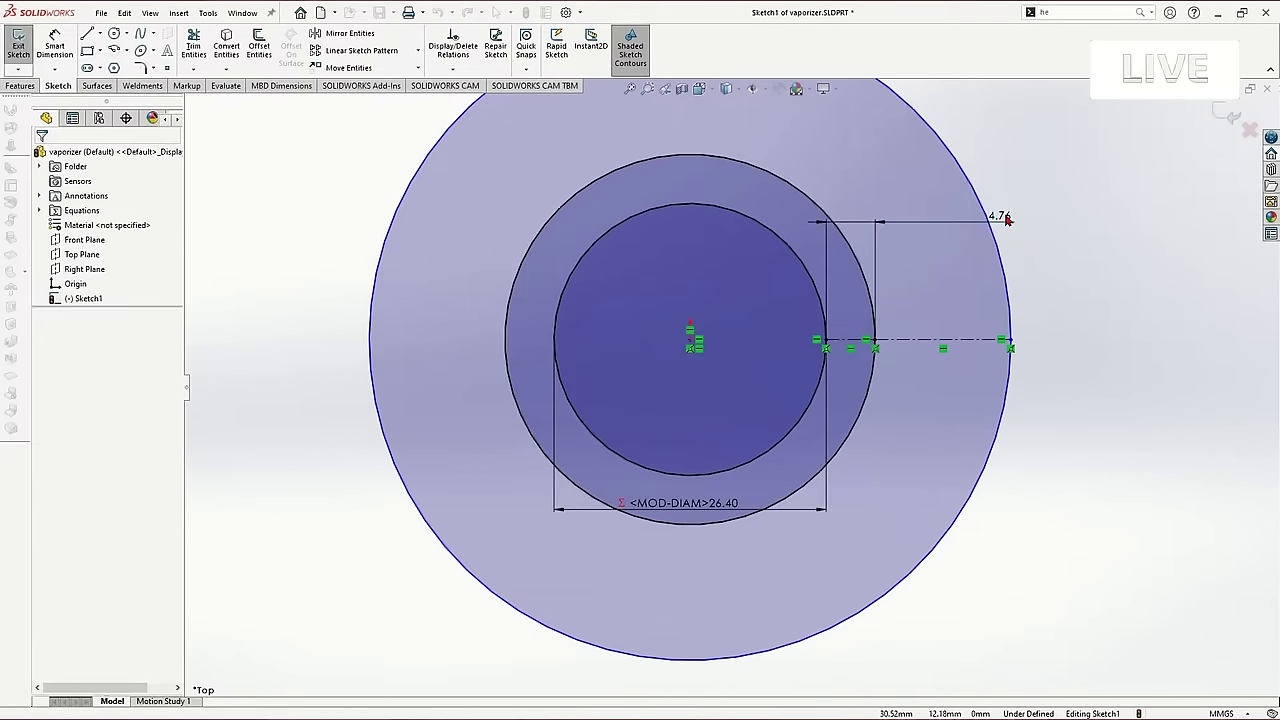
Link the distance between the innermost and middle circles to a new global variable named pipe_DIA.
double_click(1005, 218)
type("=")
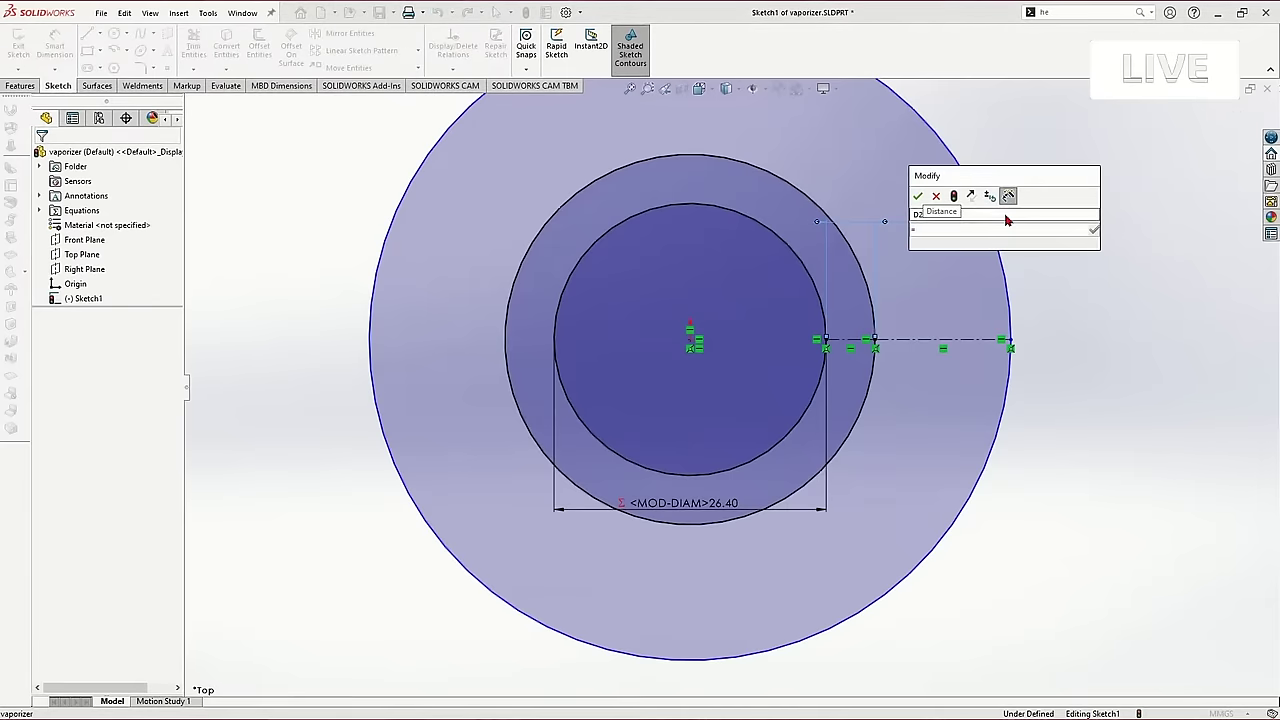
type("\"pipde")
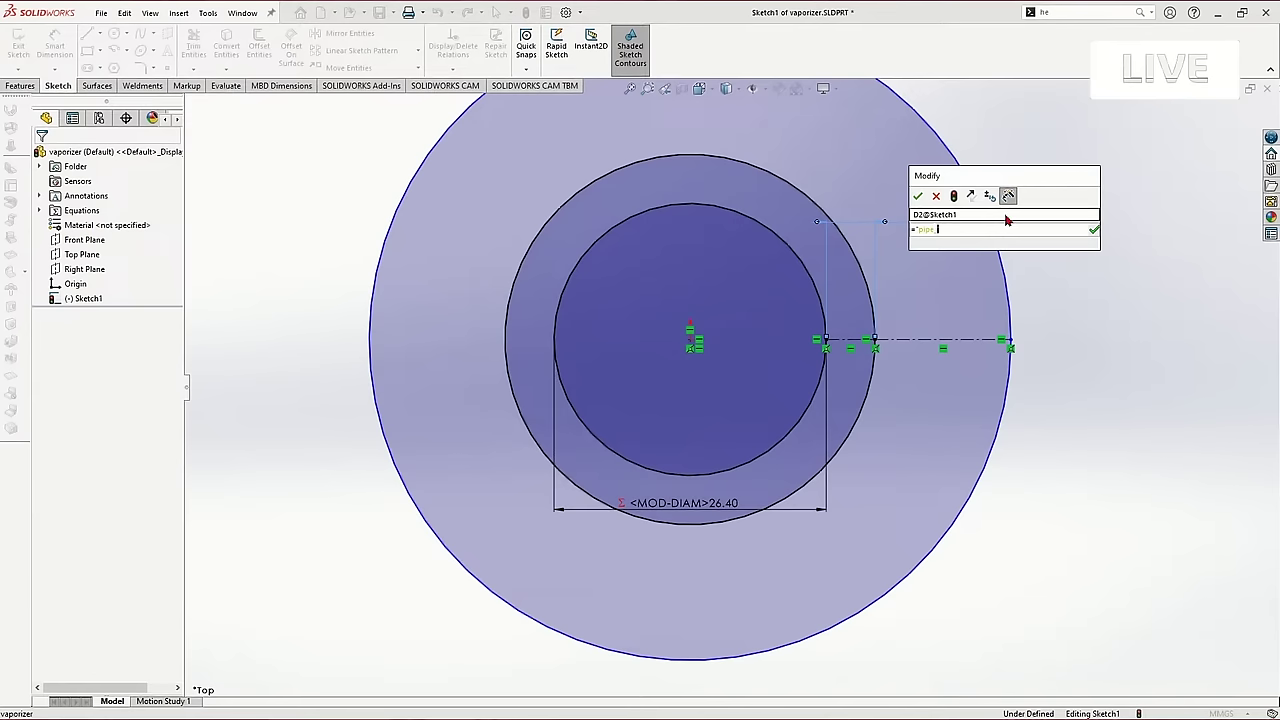
key("Return")
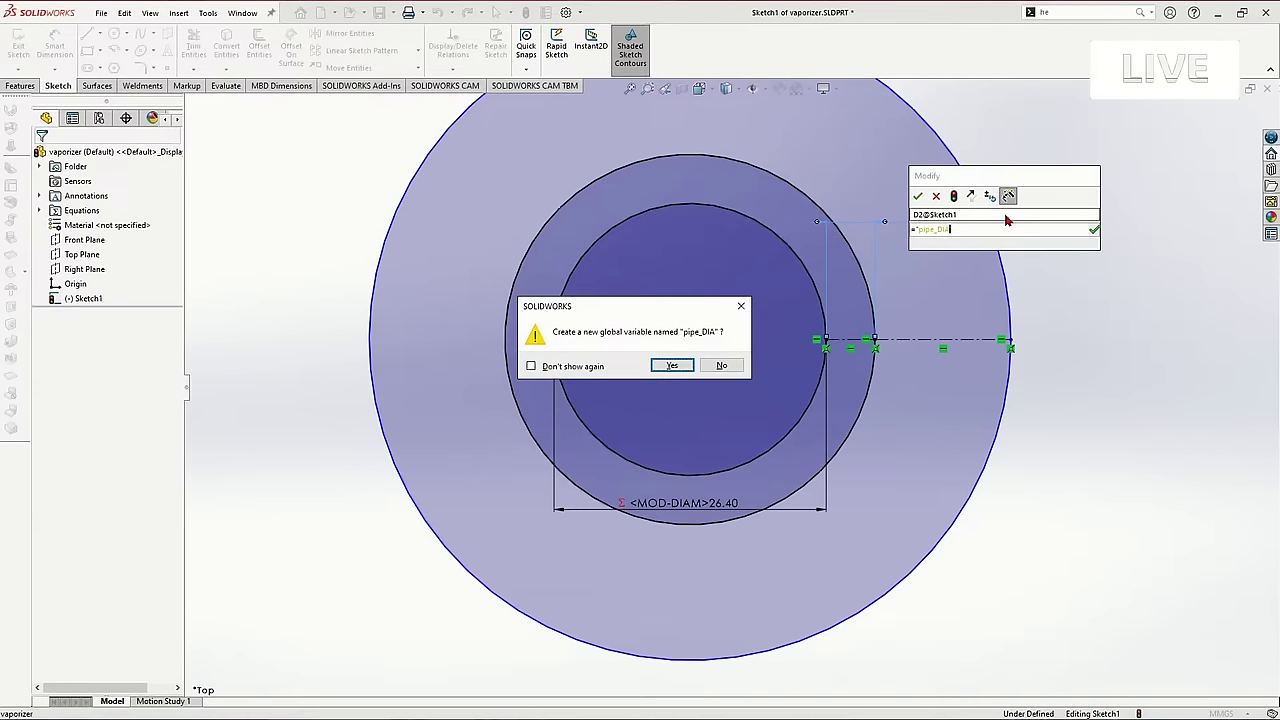
key("Return")
key("Return")
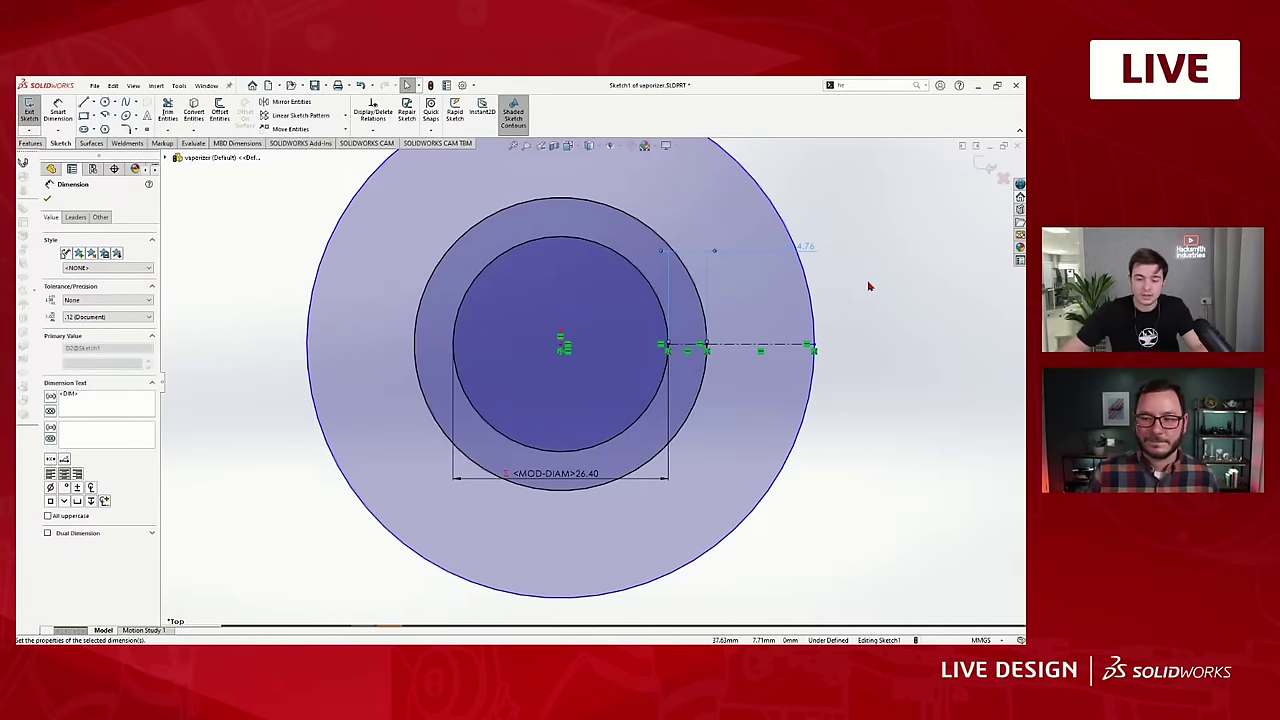
left_click(745, 320)
Make the two horizontal construction lines between the concentric circles equal in length.
left_click(688, 348)
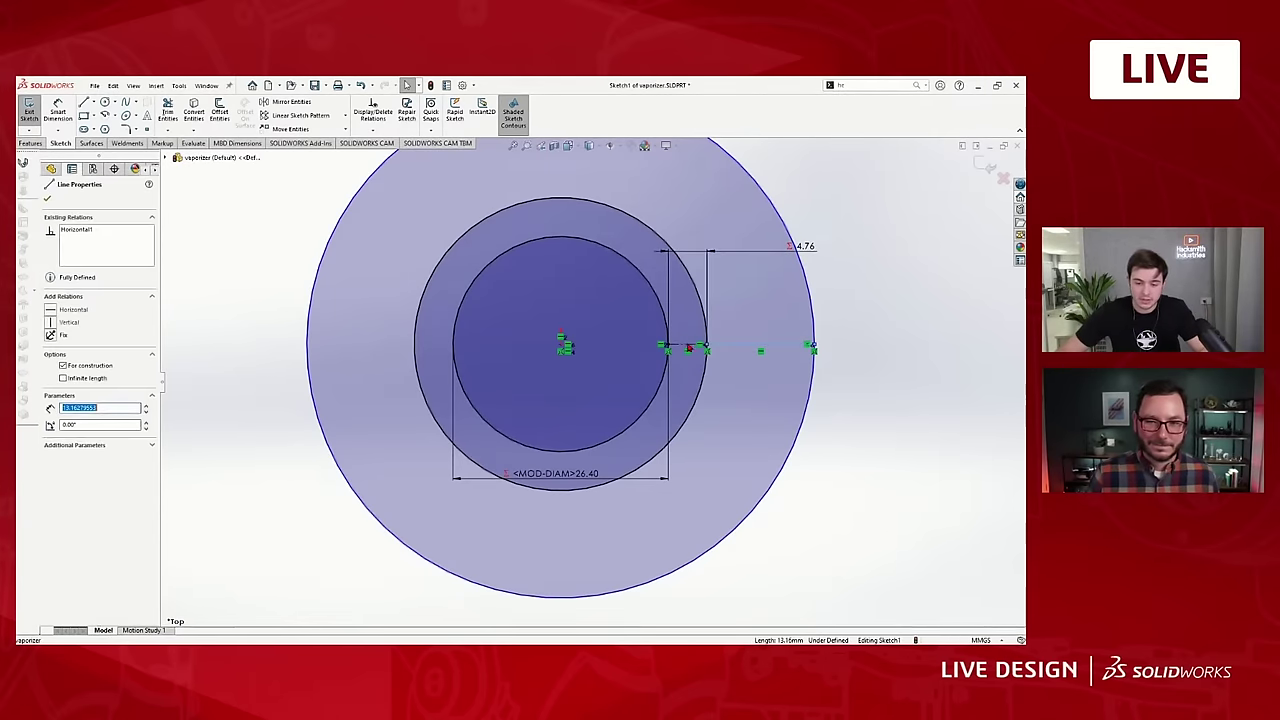
scroll(640, 350, "up", 3)
key("Escape")
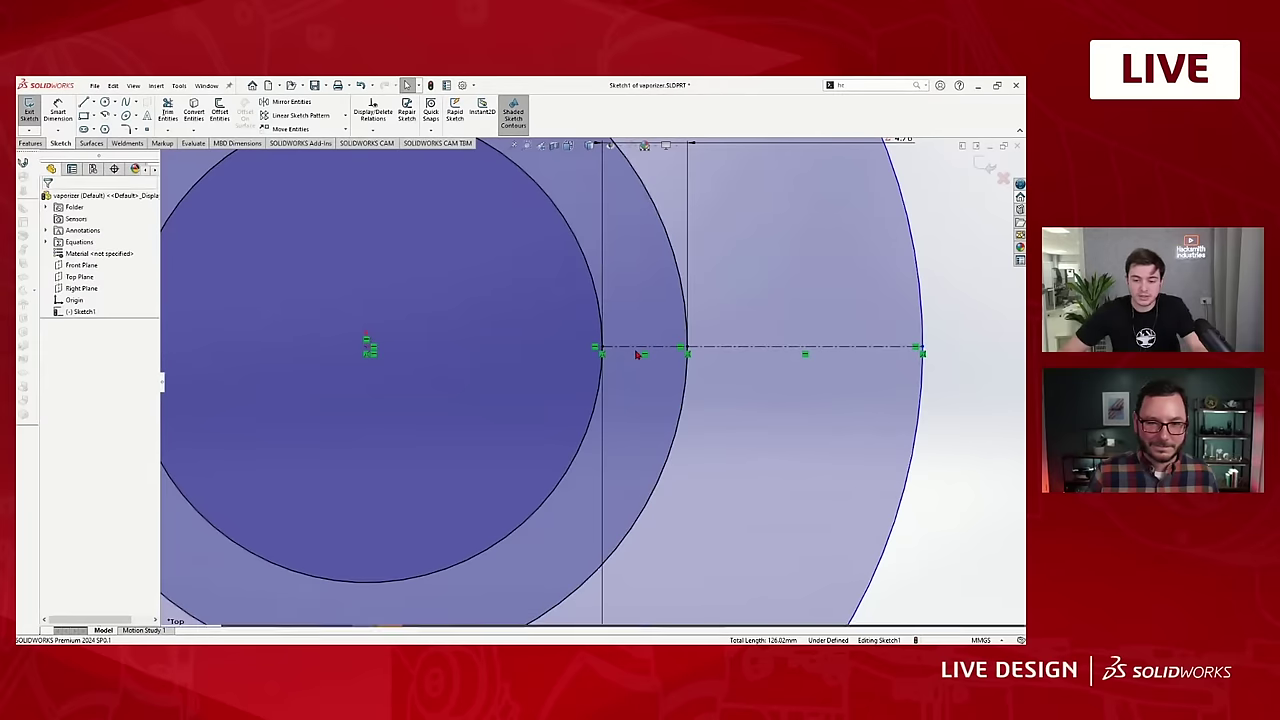
left_click(636, 354)
left_click(766, 351, "ctrl")
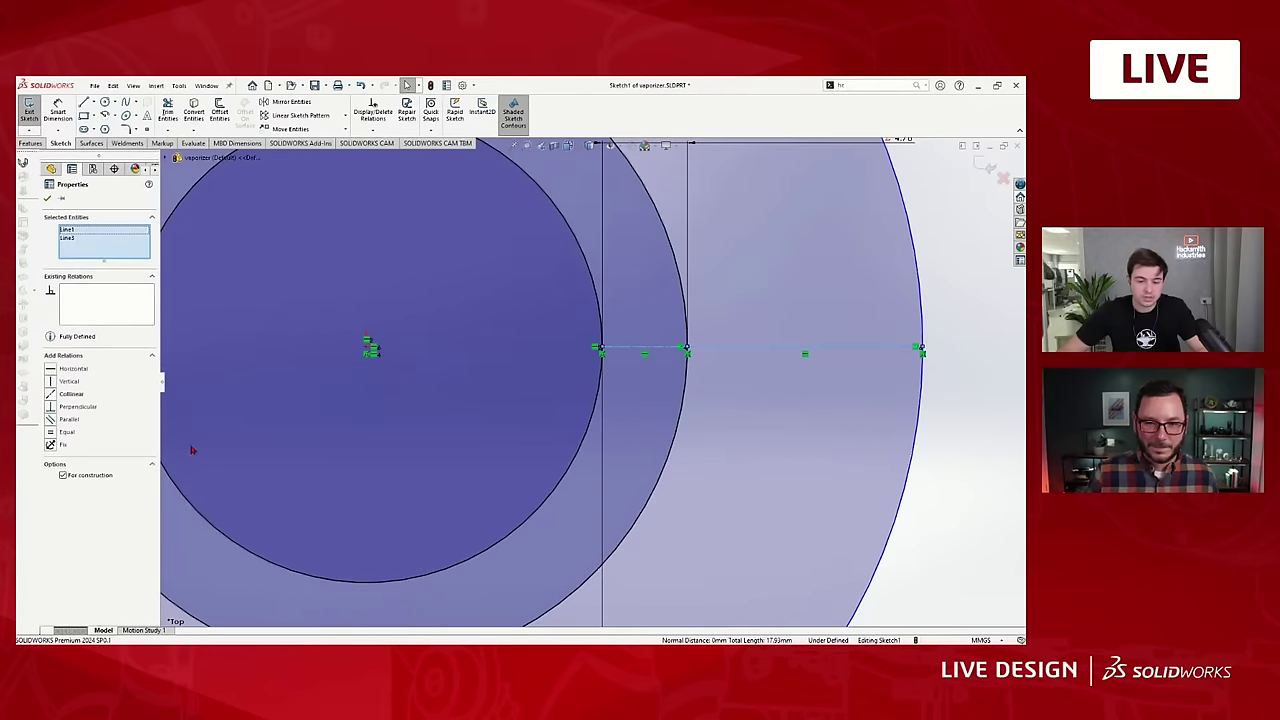
left_click(50, 431)
scroll(600, 380, "down", 4)
key("Escape")
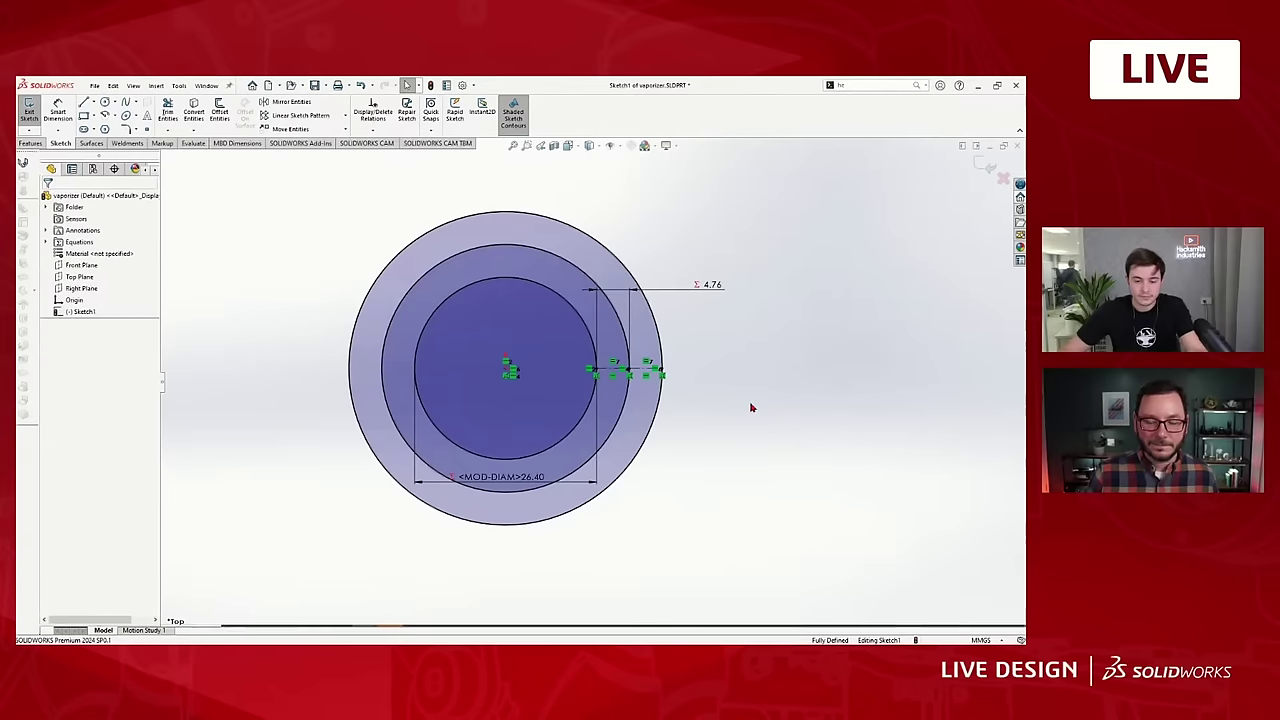
Convert the three concentric circles to construction geometry and exit the sketch.
left_click(578, 426)
right_click_drag(579, 427, 668, 452)
left_click(637, 451)
left_click(985, 164)
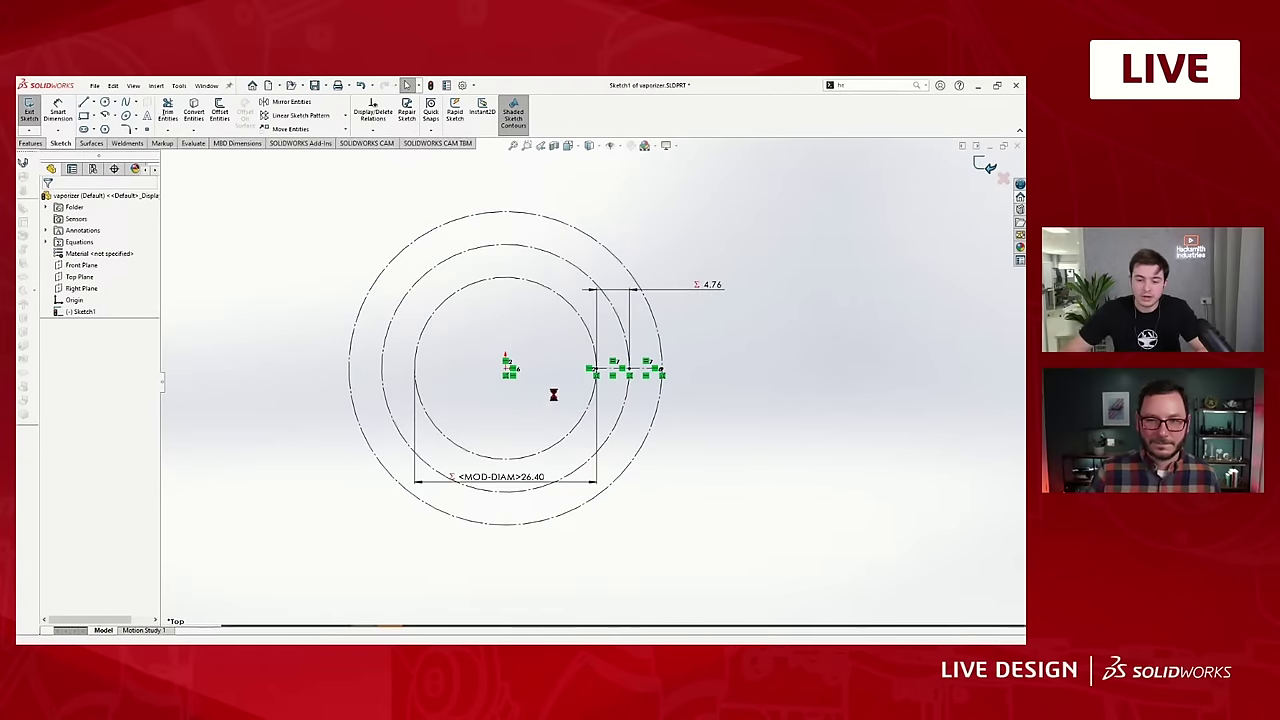
scroll(620, 385, "up", 1)
scroll(522, 361, "down", 1)
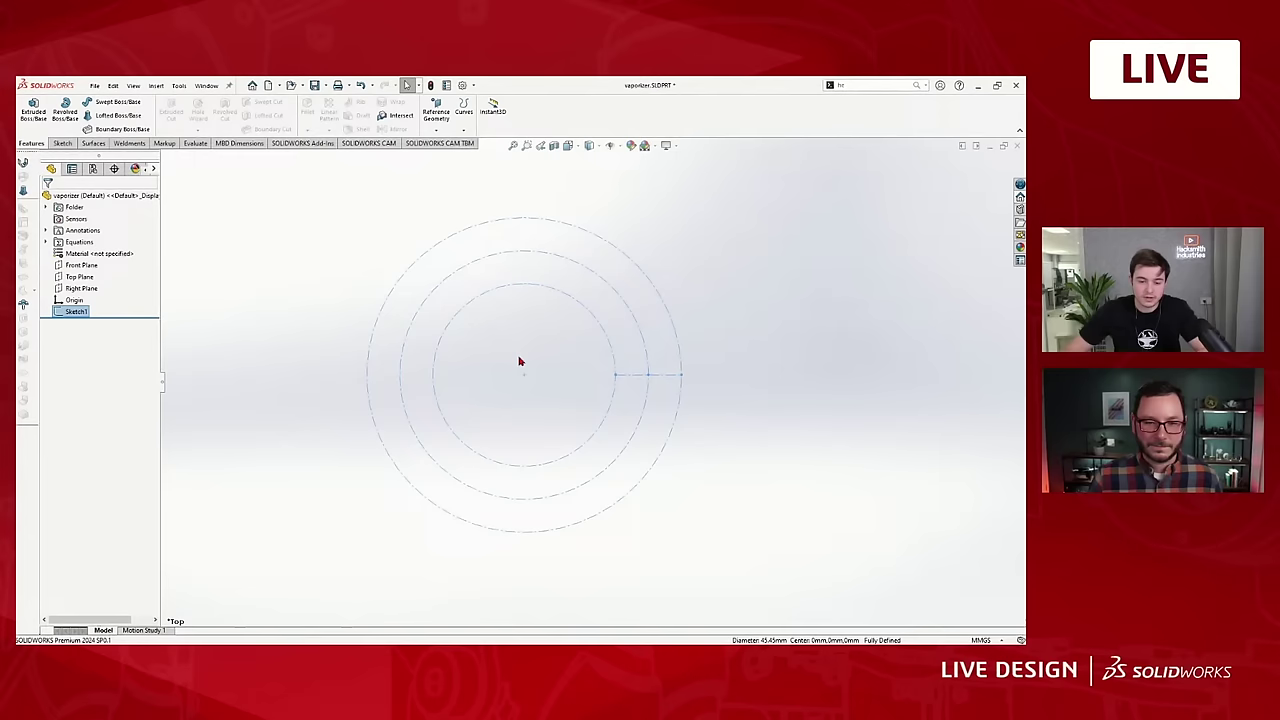
left_click(746, 456)
Start a new sketch on the Top Plane and draw an origin-centred circle slightly larger than the innermost reference circle.
left_click(80, 276)
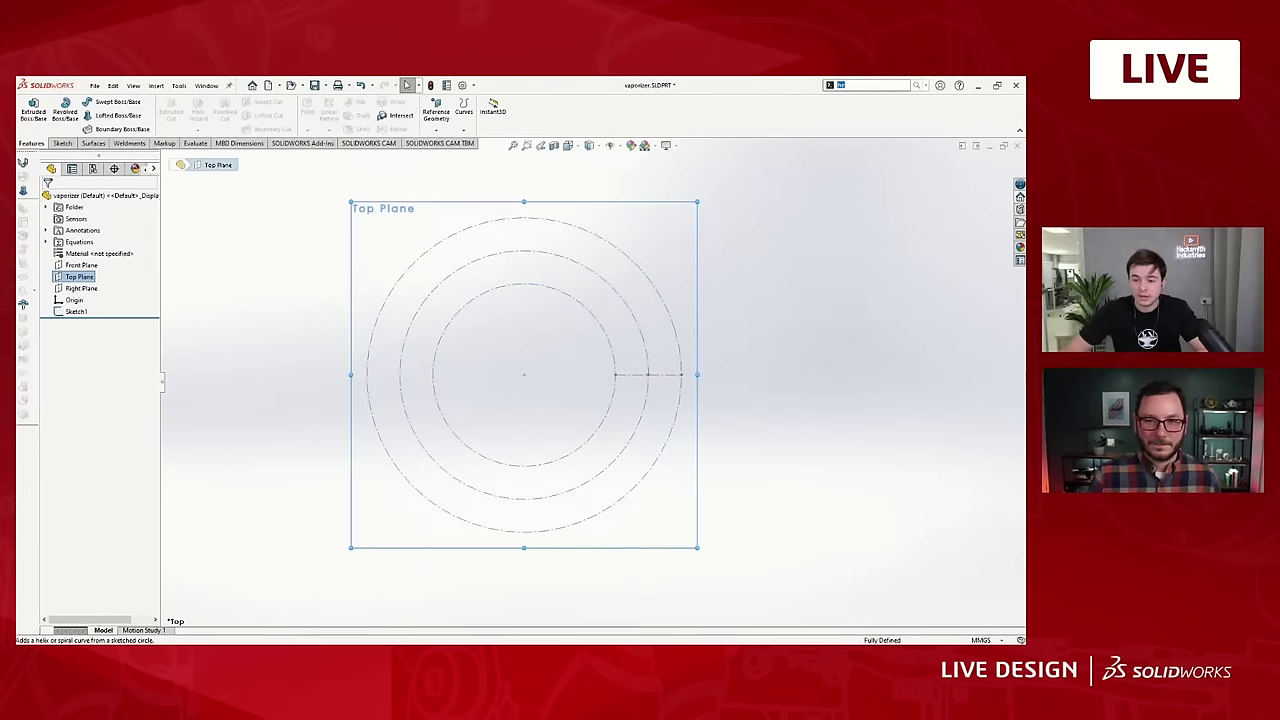
left_click(871, 112)
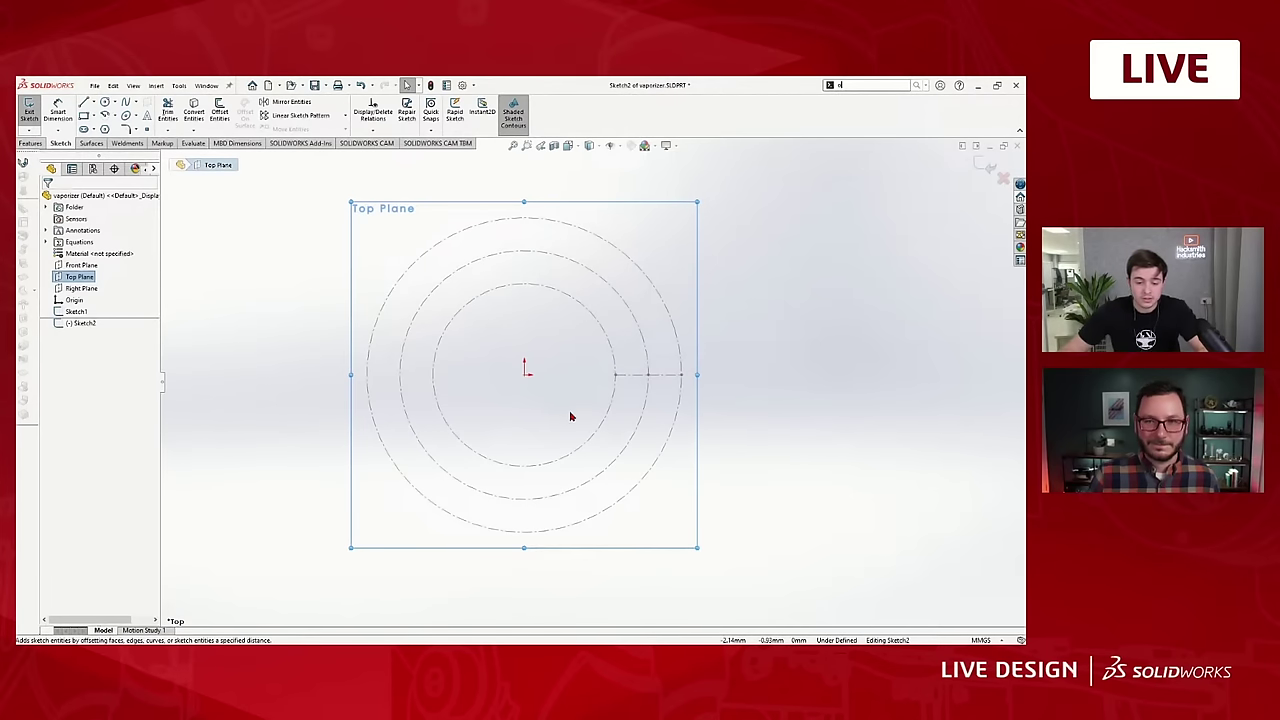
left_click(547, 406)
key("c")
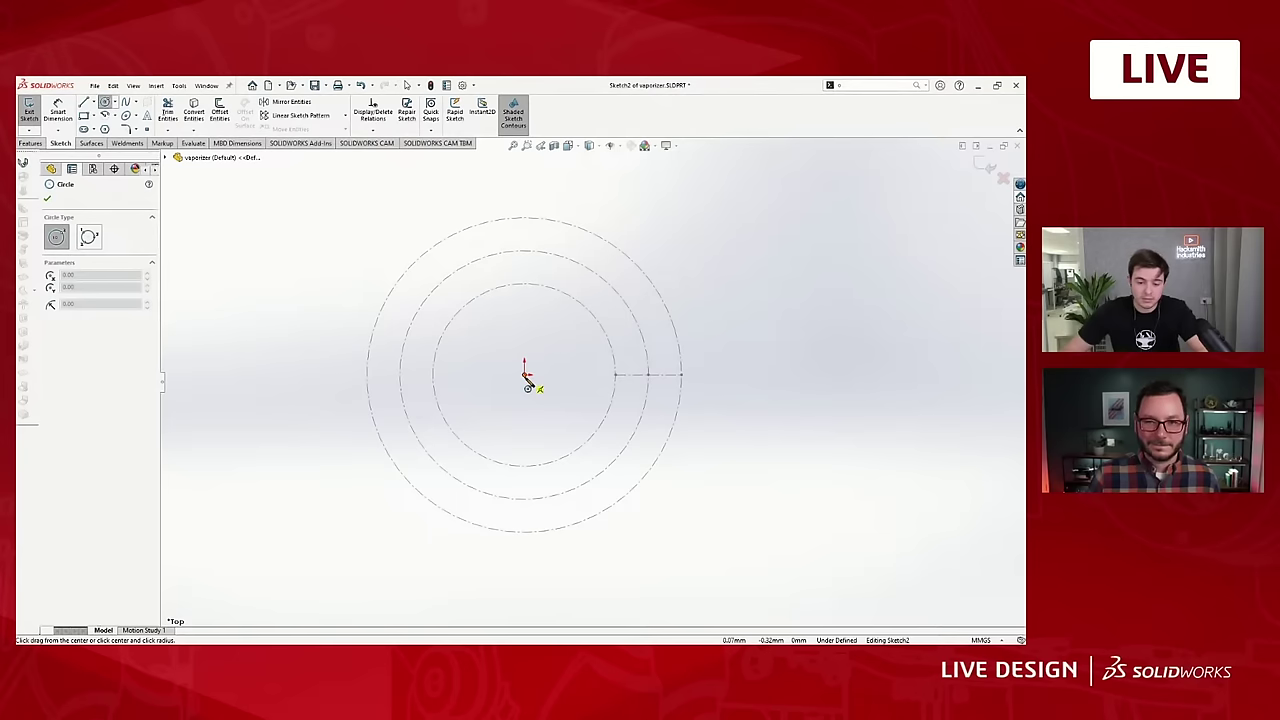
left_click(524, 375)
left_click(632, 386)
key("Escape")
Make the new circle coincident with the point midway along the inner construction line.
scroll(634, 382, "down", 3)
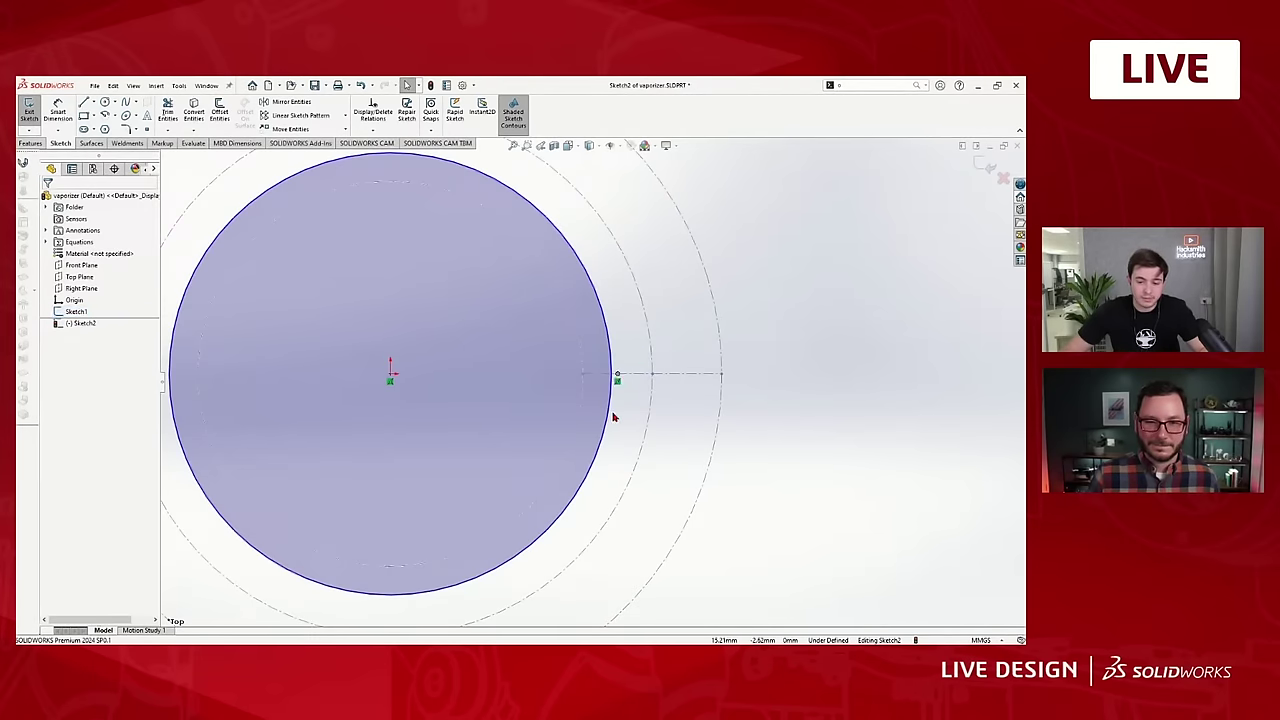
left_click(611, 413, "ctrl")
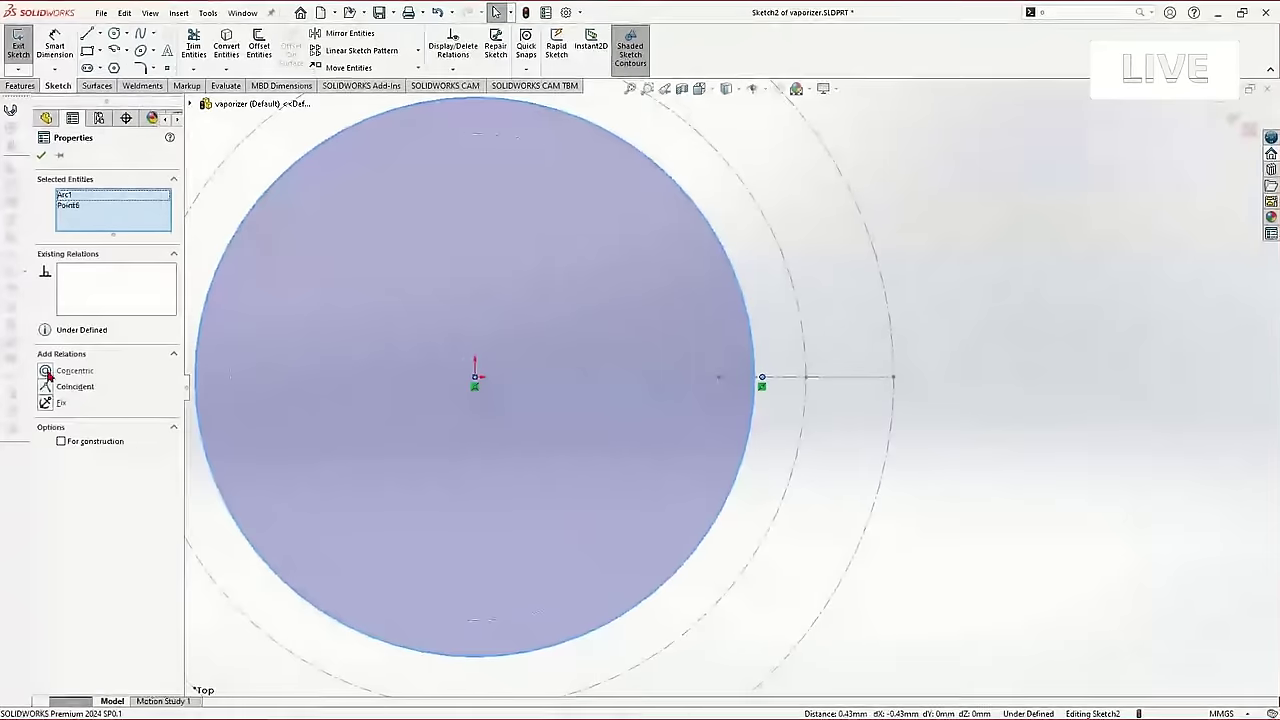
left_click(52, 382)
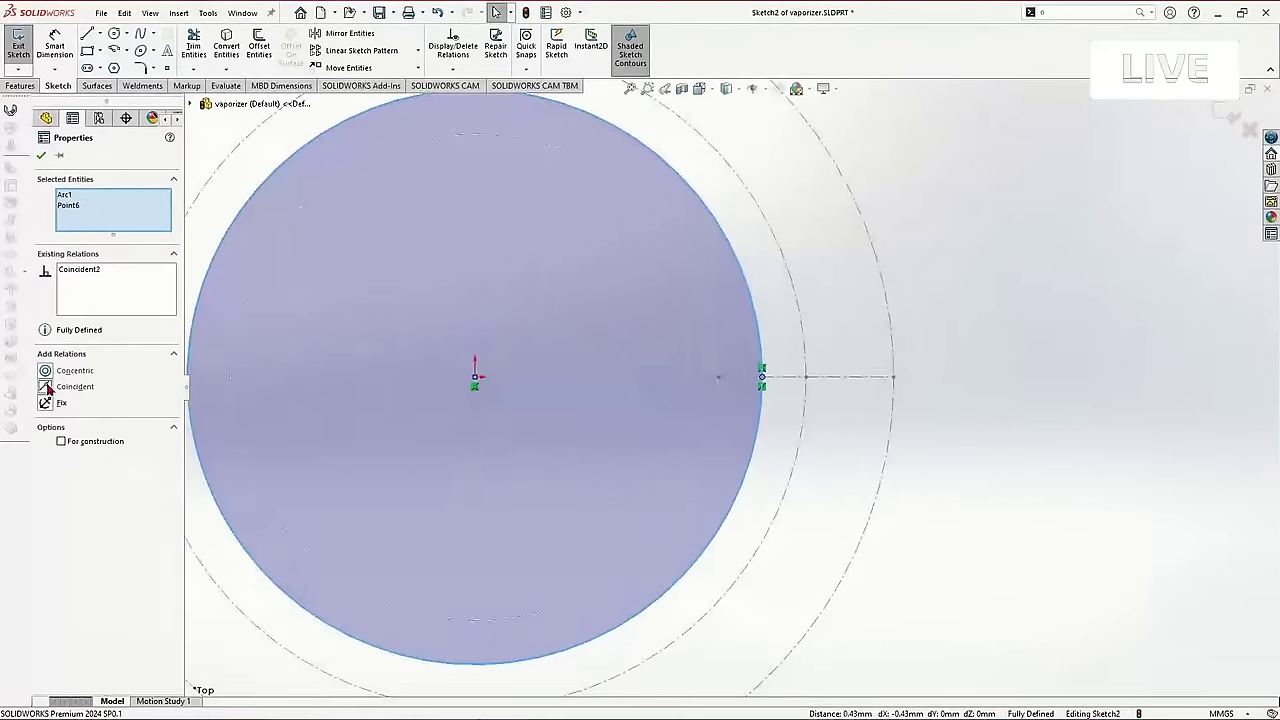
scroll(1000, 429, "up", 3)
left_click(990, 440)
Start a height-and-pitch Helix/Spiral from the new circle and open its pitch for editing.
mouse_move(847, 551)
middle_mouse_down()
mouse_move(839, 340)
mouse_move(826, 325)
mouse_move(931, 331)
mouse_move(743, 326)
mouse_move(692, 350)
mouse_move(735, 355)
middle_mouse_up()
left_click(1222, 109)
scroll(826, 536, "up", 2)
scroll(825, 323, "up", 3)
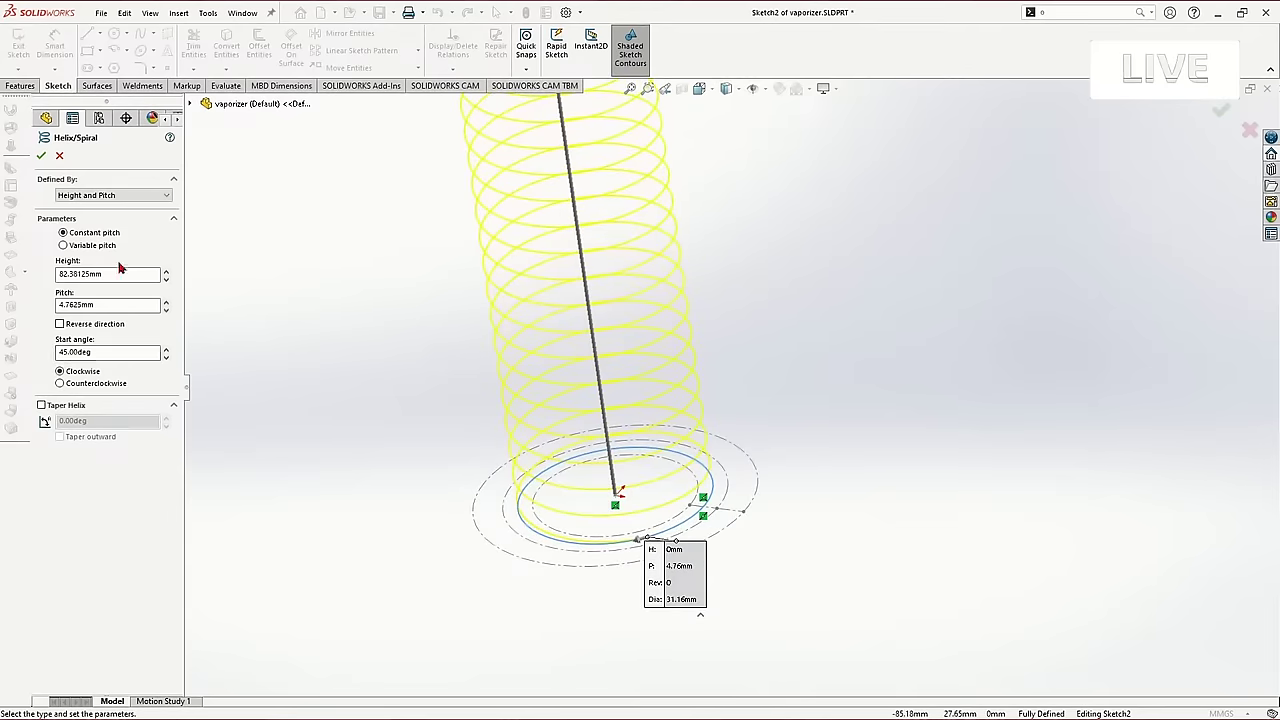
left_click(112, 304)
left_click_drag(92, 308, 57, 307)
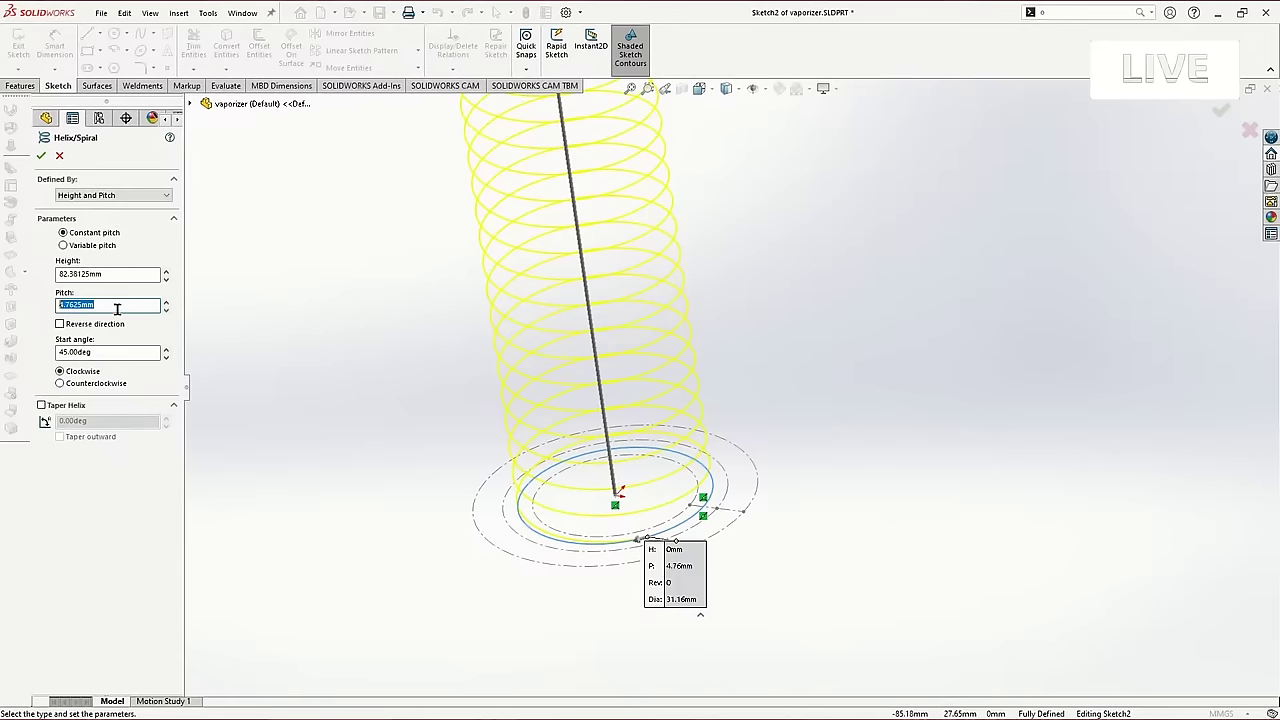
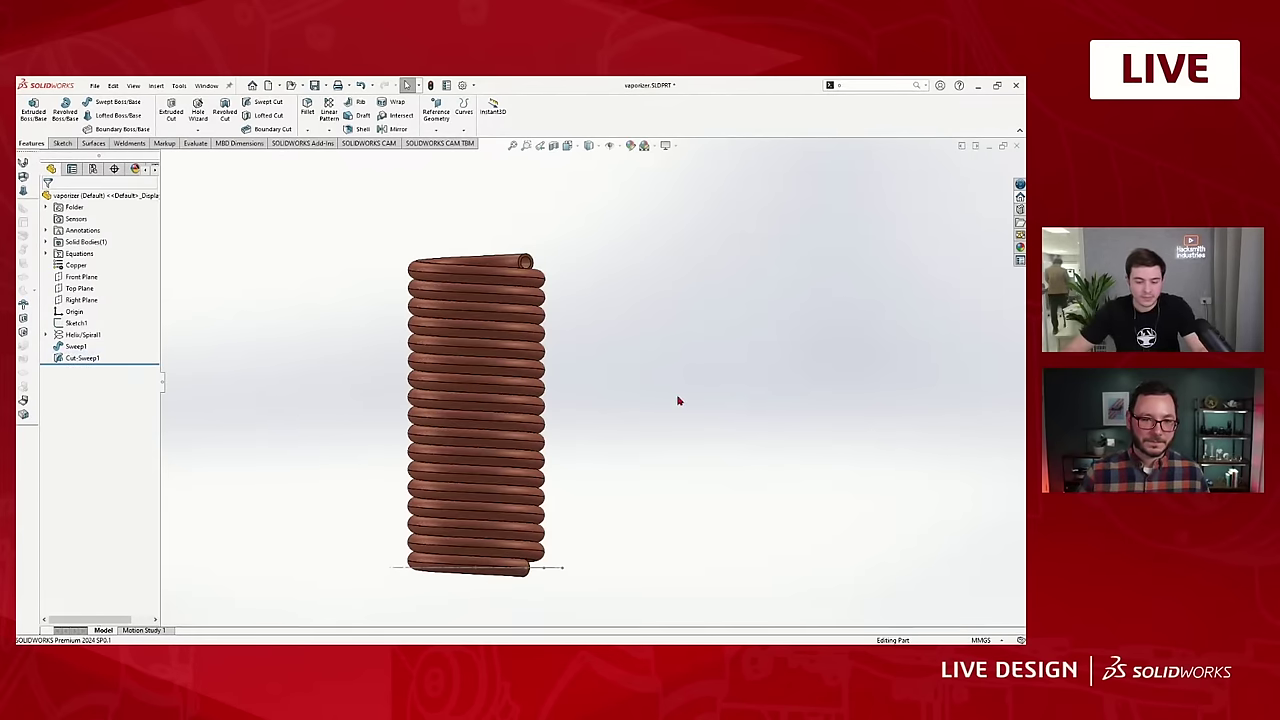
Save the vaporizer part and examine the open tube ends at the top and bottom of the coil.
key("ctrl+s")
scroll(595, 372, "up", 3)
scroll(577, 302, "down", 3)
middle_click_drag(577, 302, 560, 358)
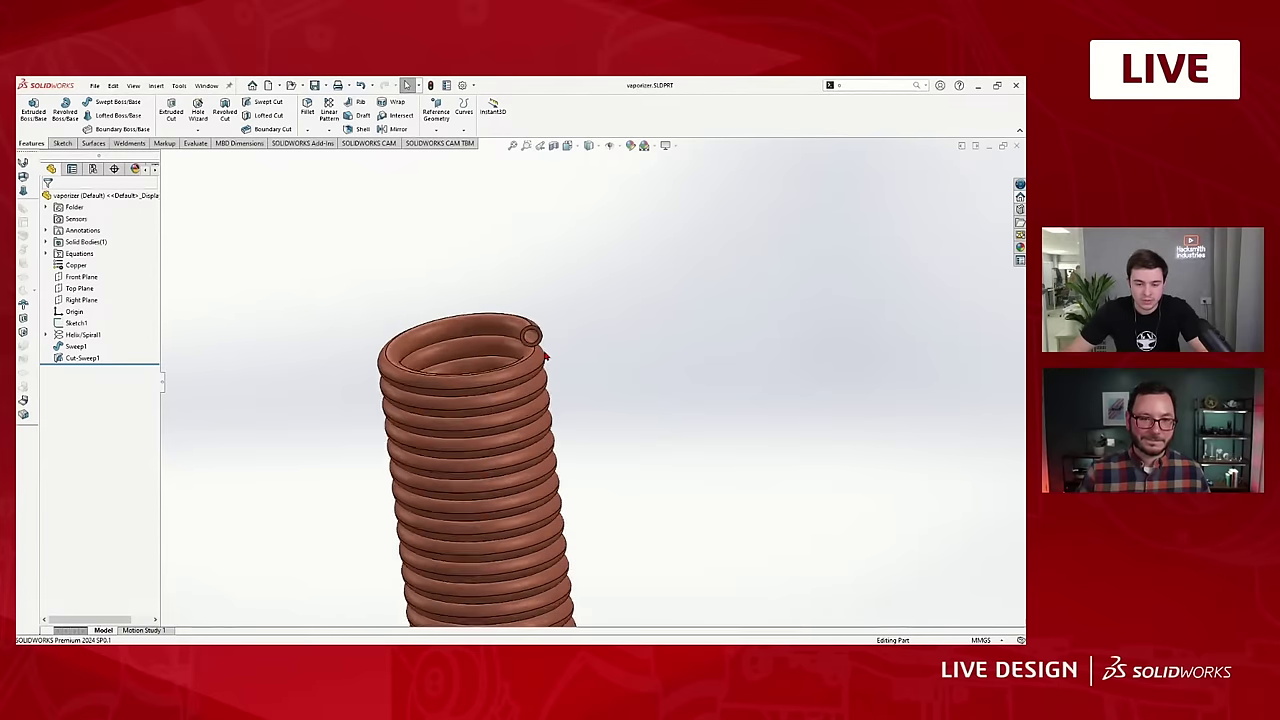
scroll(531, 343, "down", 5)
scroll(531, 344, "down", 10)
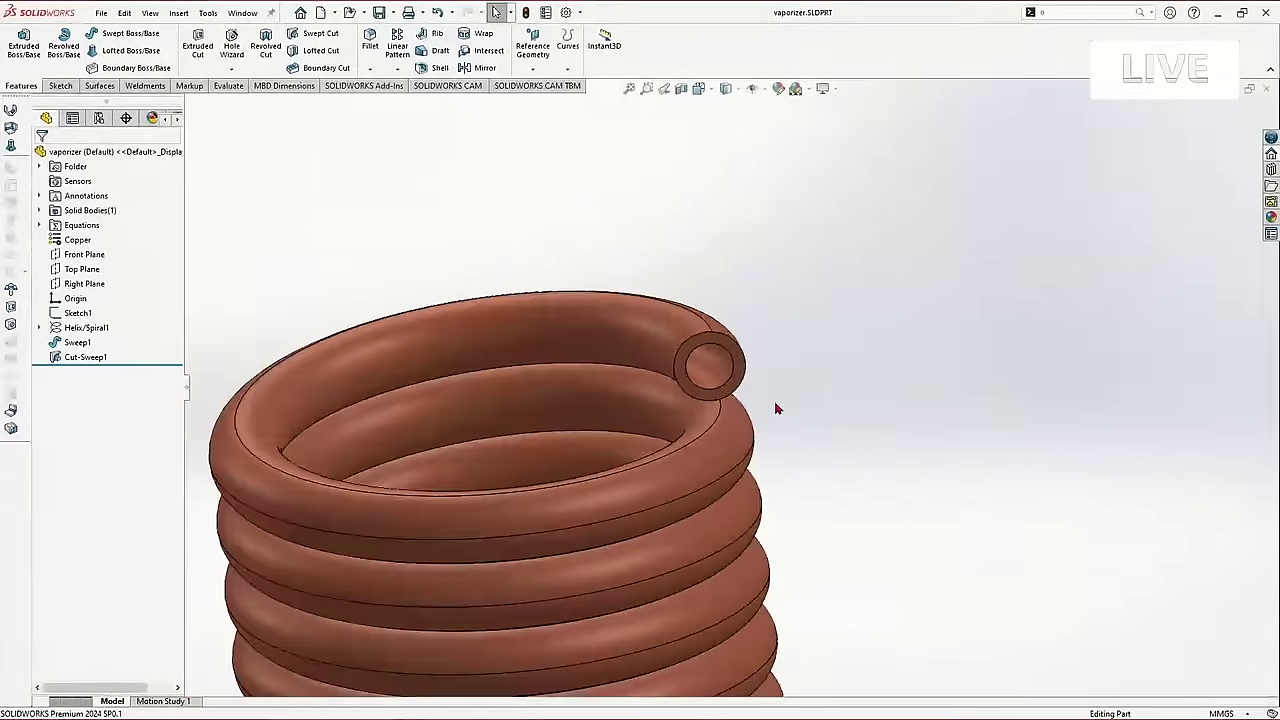
scroll(733, 449, "up", 4)
scroll(752, 547, "down", 2)
middle_click_drag(752, 547, 584, 393)
scroll(692, 366, "down", 4)
scroll(645, 407, "down", 2)
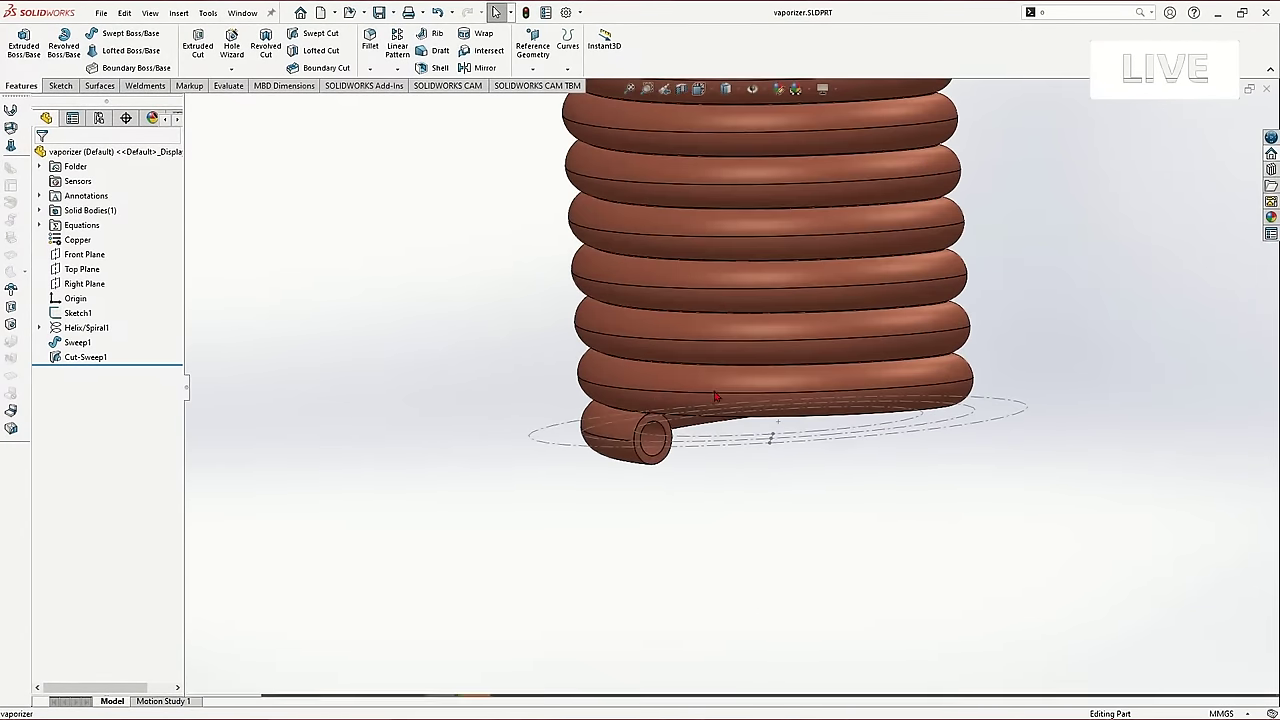
middle_click_drag(714, 397, 686, 431)
scroll(668, 419, "down", 4)
Measure the inner bore face at the coil's lower tube end.
left_click(646, 402)
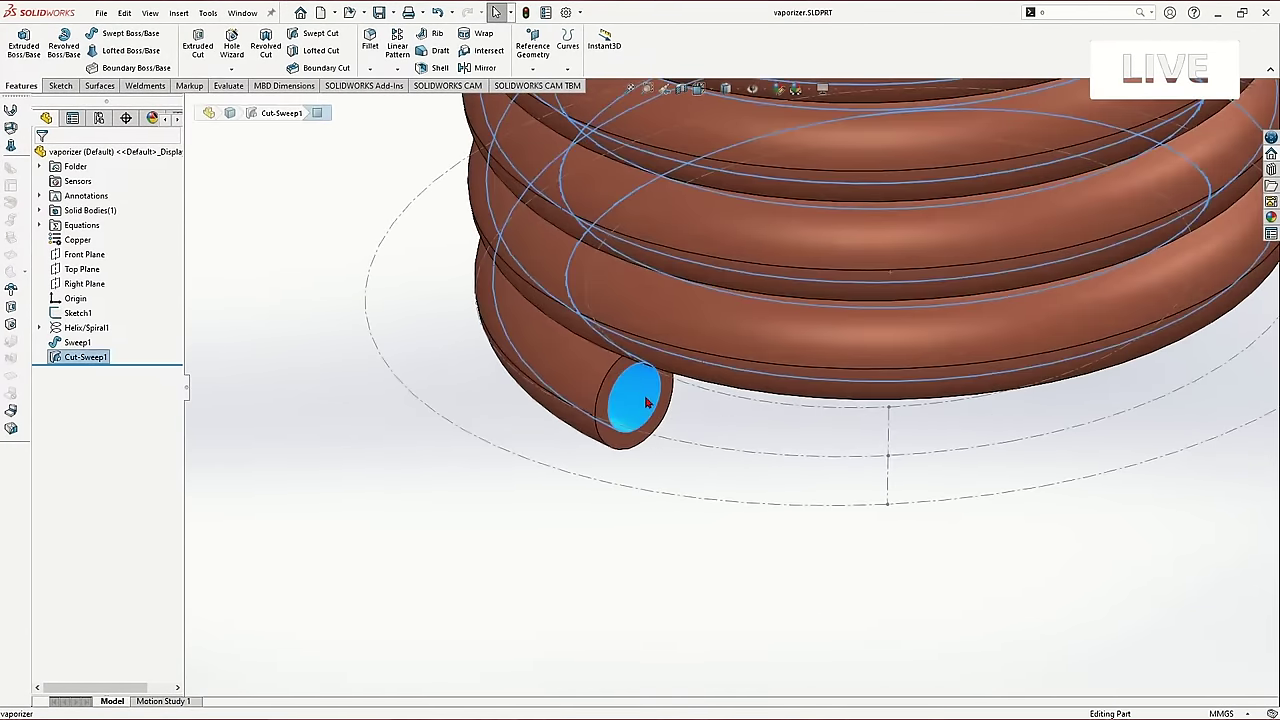
key("m")
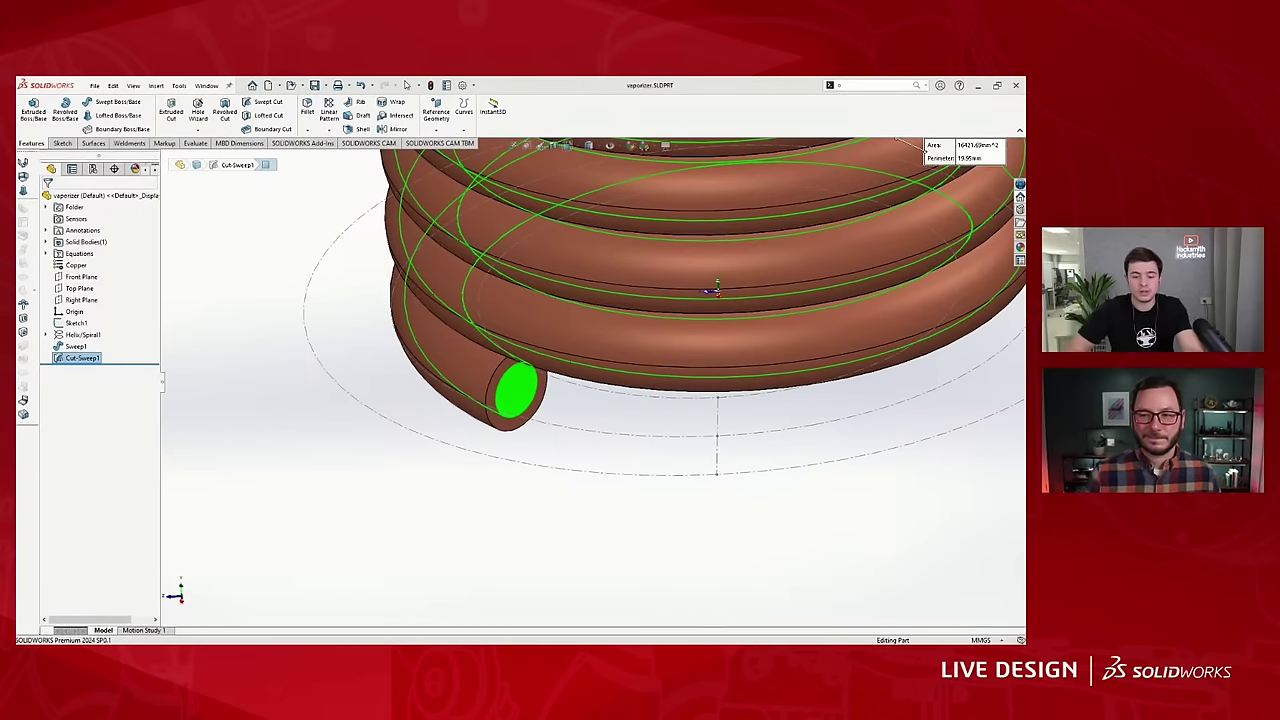
scroll(700, 330, "up", 8)
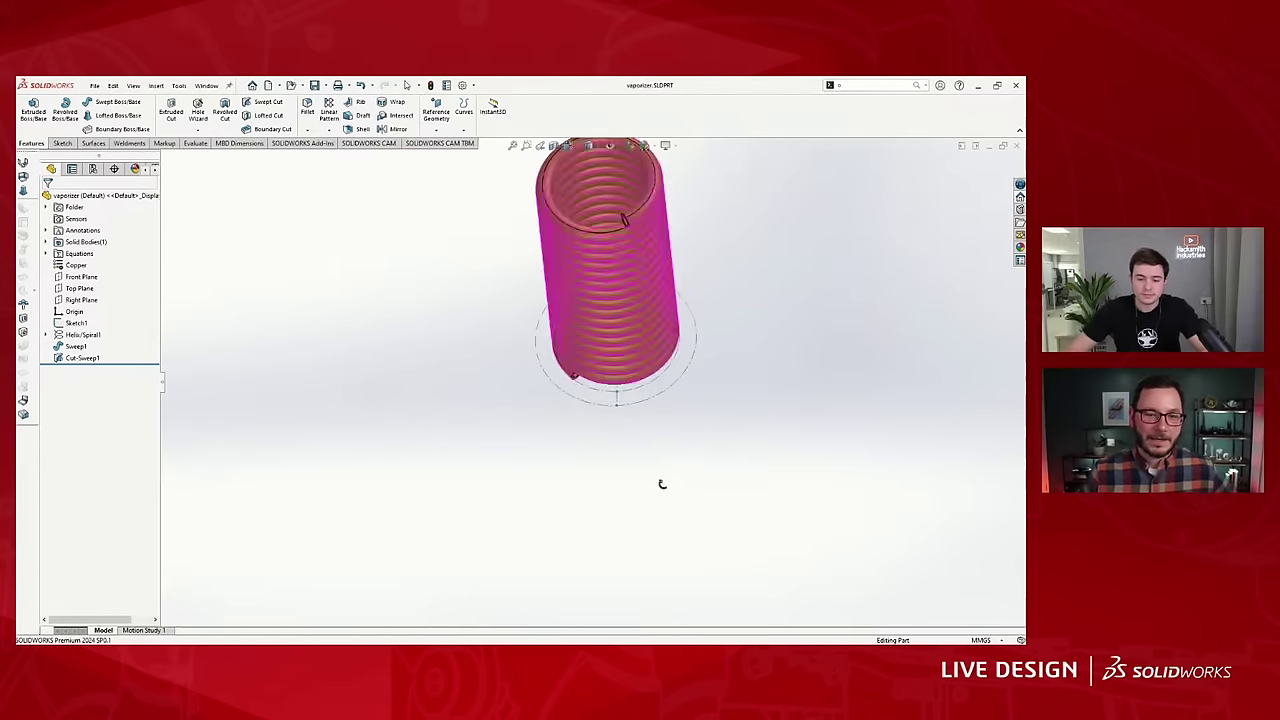
scroll(697, 297, "down", 3)
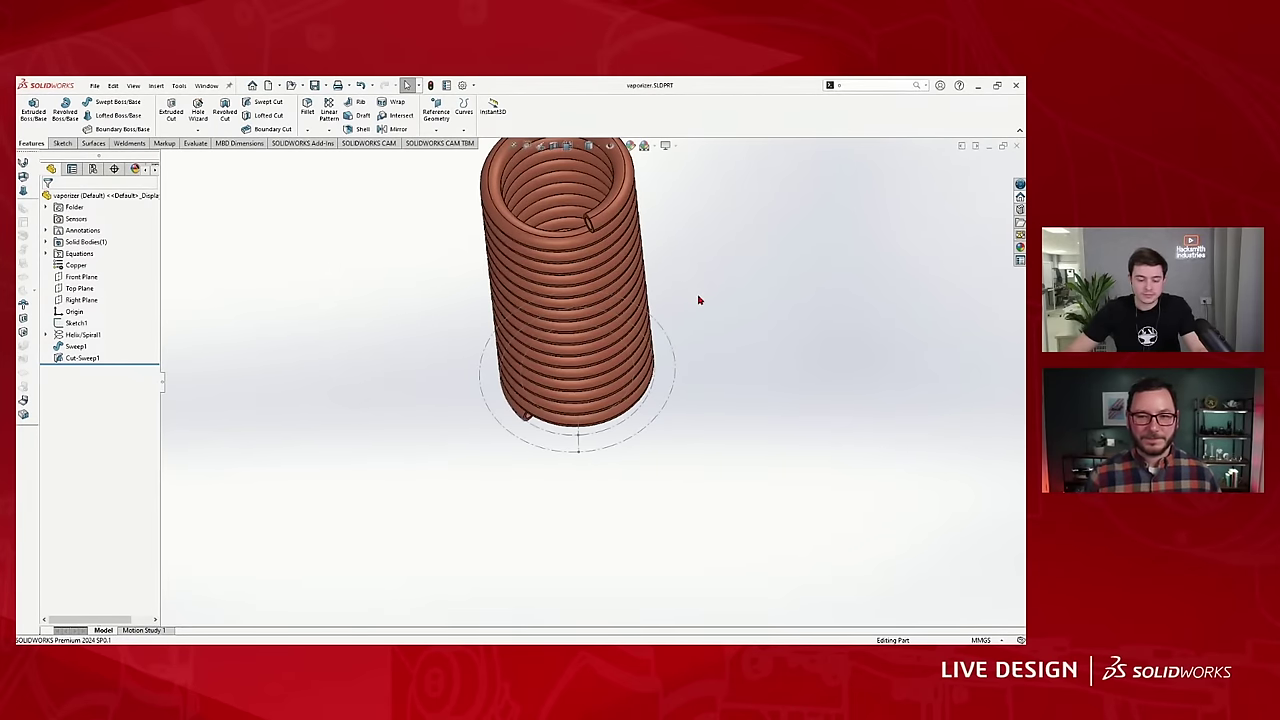
scroll(694, 295, "up", 2)
key("f")
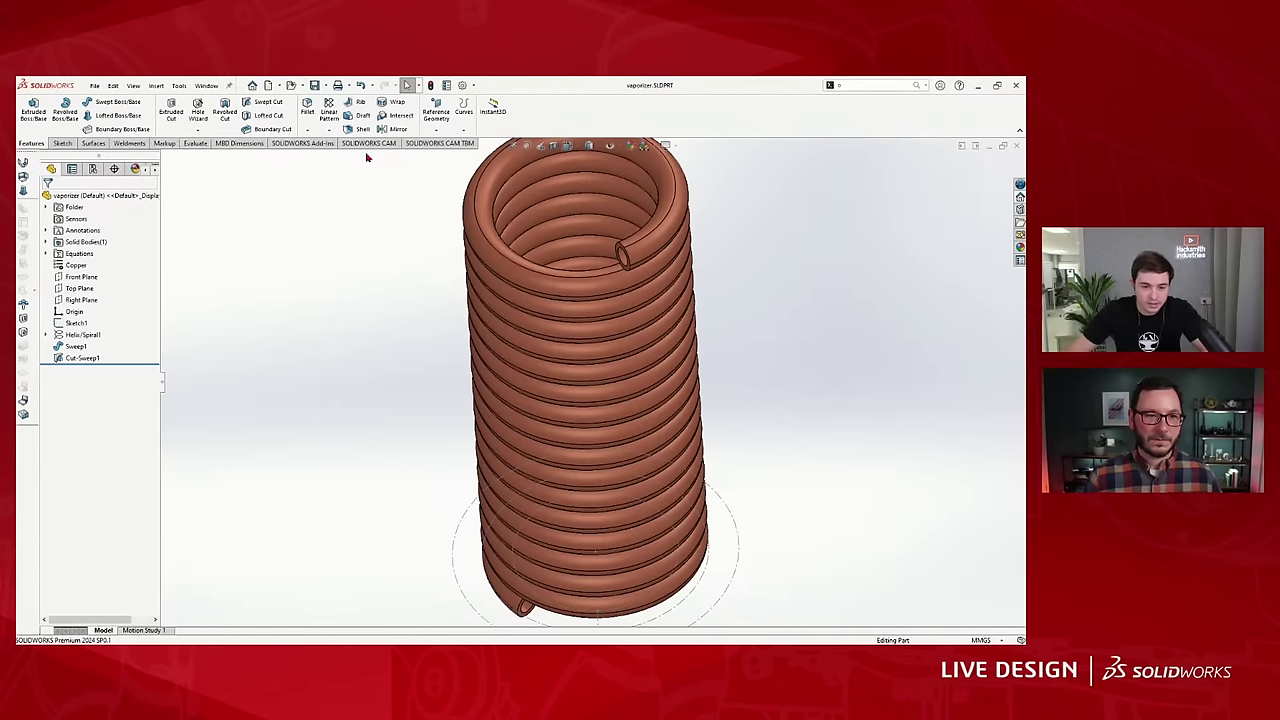
Measure the swept bore face again, selecting it at the coil's upper tube end.
left_click(195, 143)
left_click(95, 111)
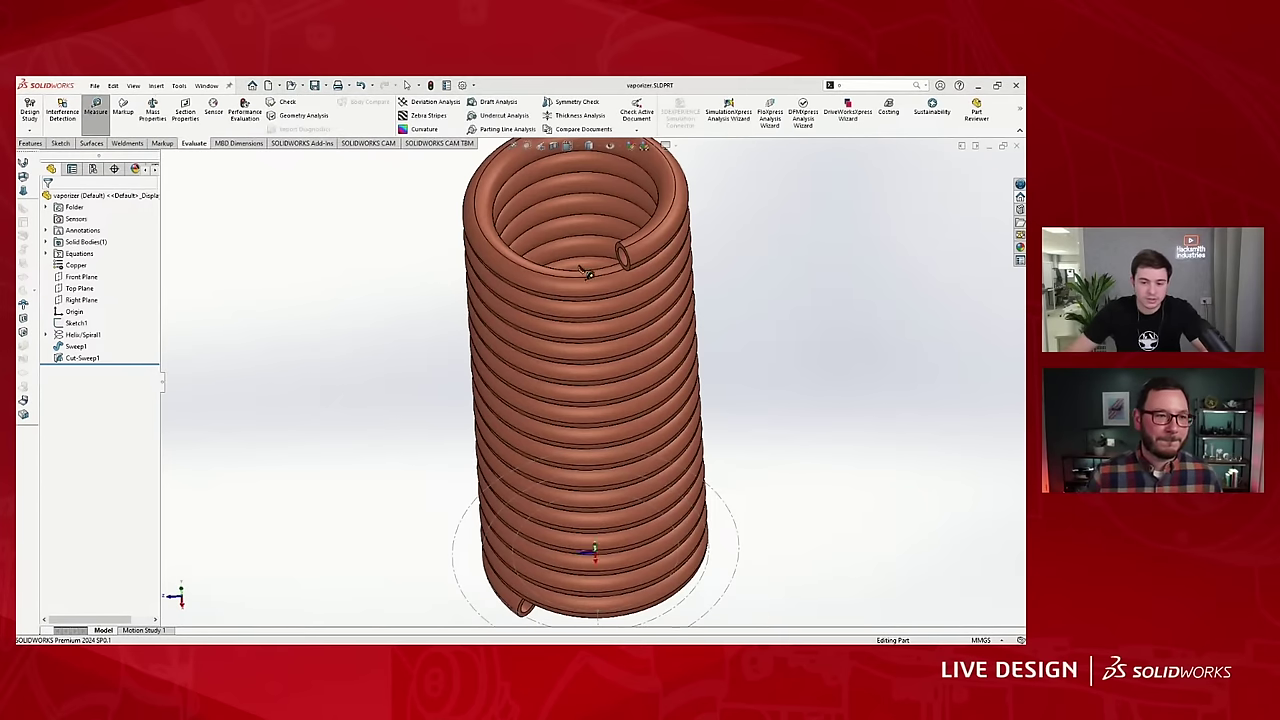
scroll(663, 263, "down", 2)
middle_click_drag(662, 262, 682, 305)
scroll(655, 316, "up", 3)
scroll(709, 322, "down", 3)
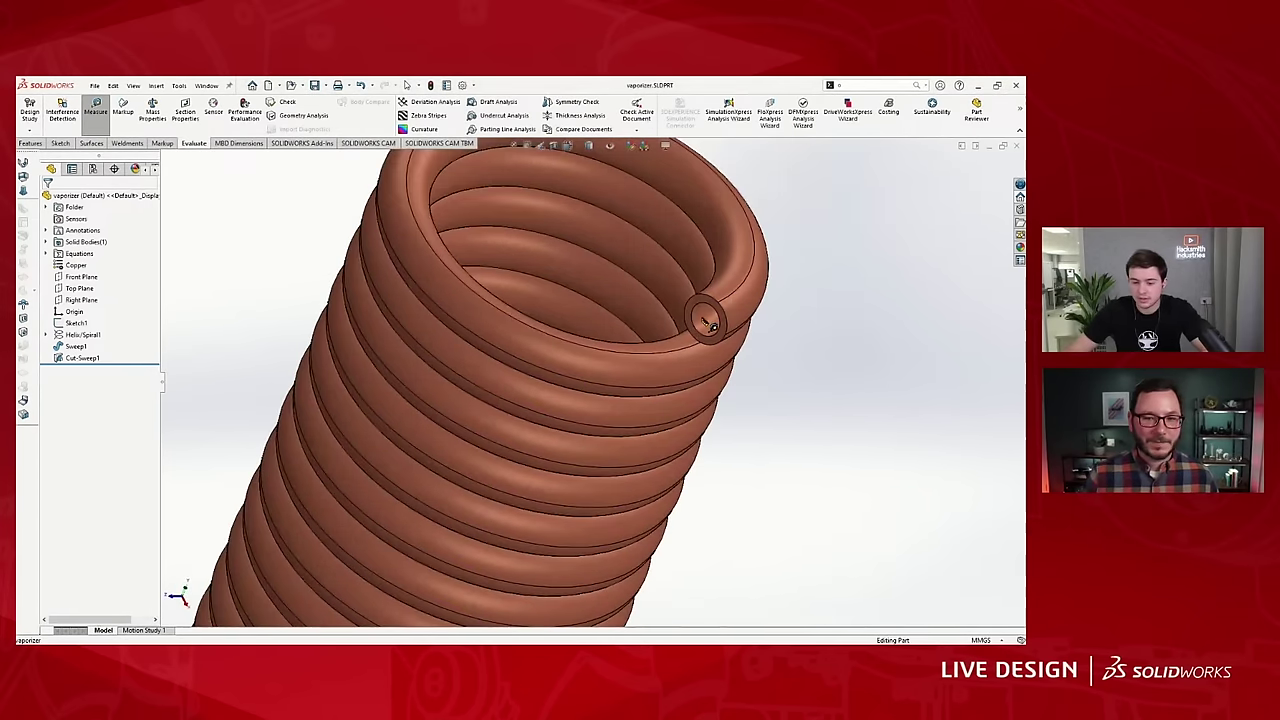
left_click(710, 322)
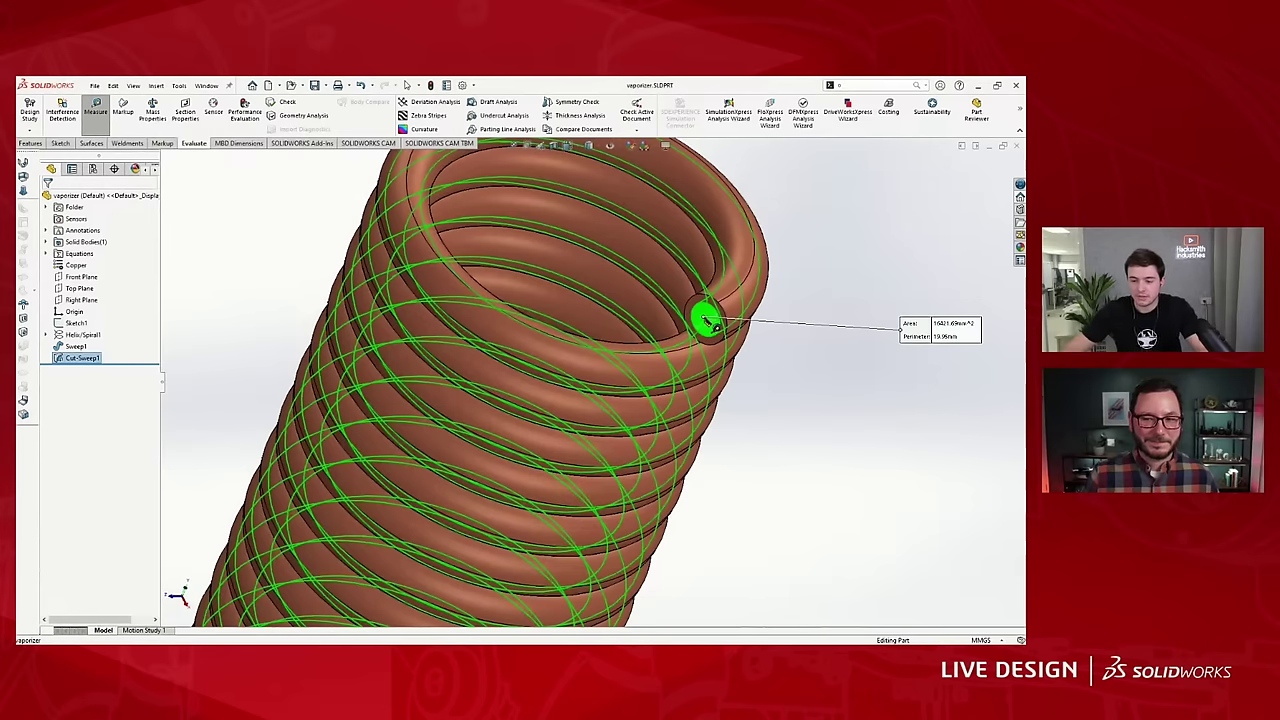
End the measurement and examine the copper coil's open tube ends and base sketch circles from above and from the side.
scroll(706, 340, "up", 3)
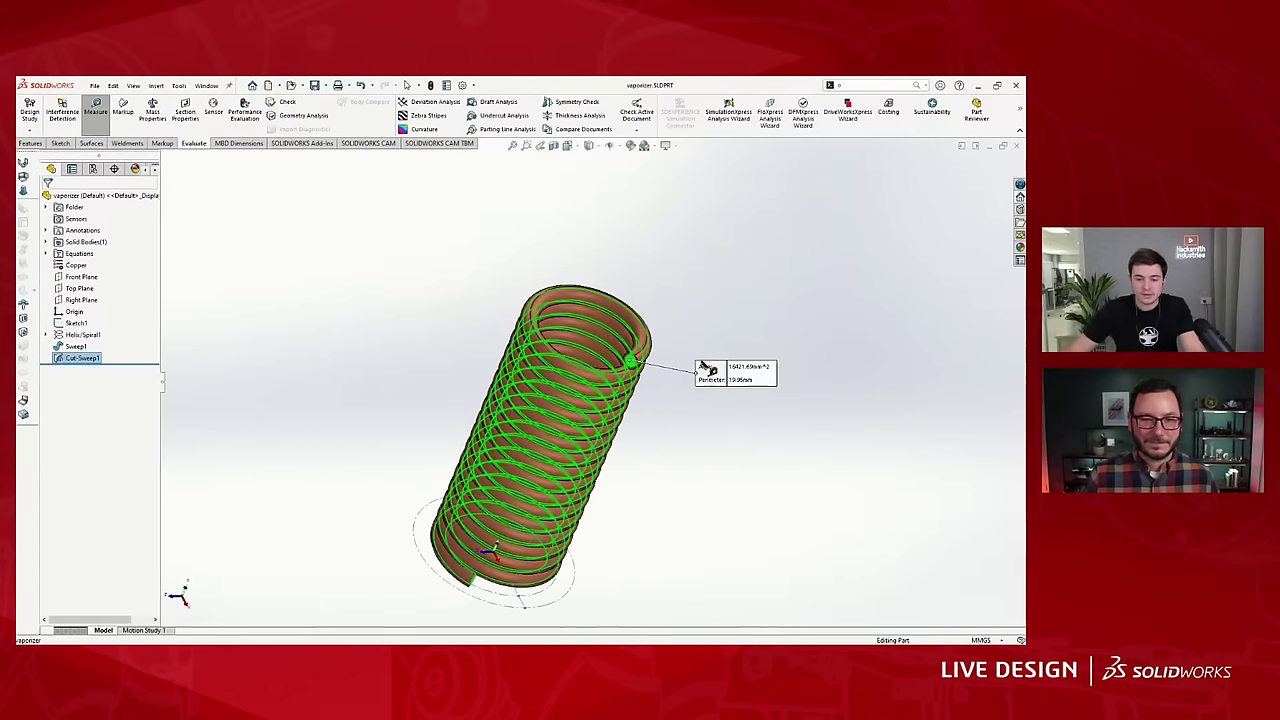
key("Escape")
scroll(712, 400, "up", 2)
middle_click_drag(714, 403, 634, 470)
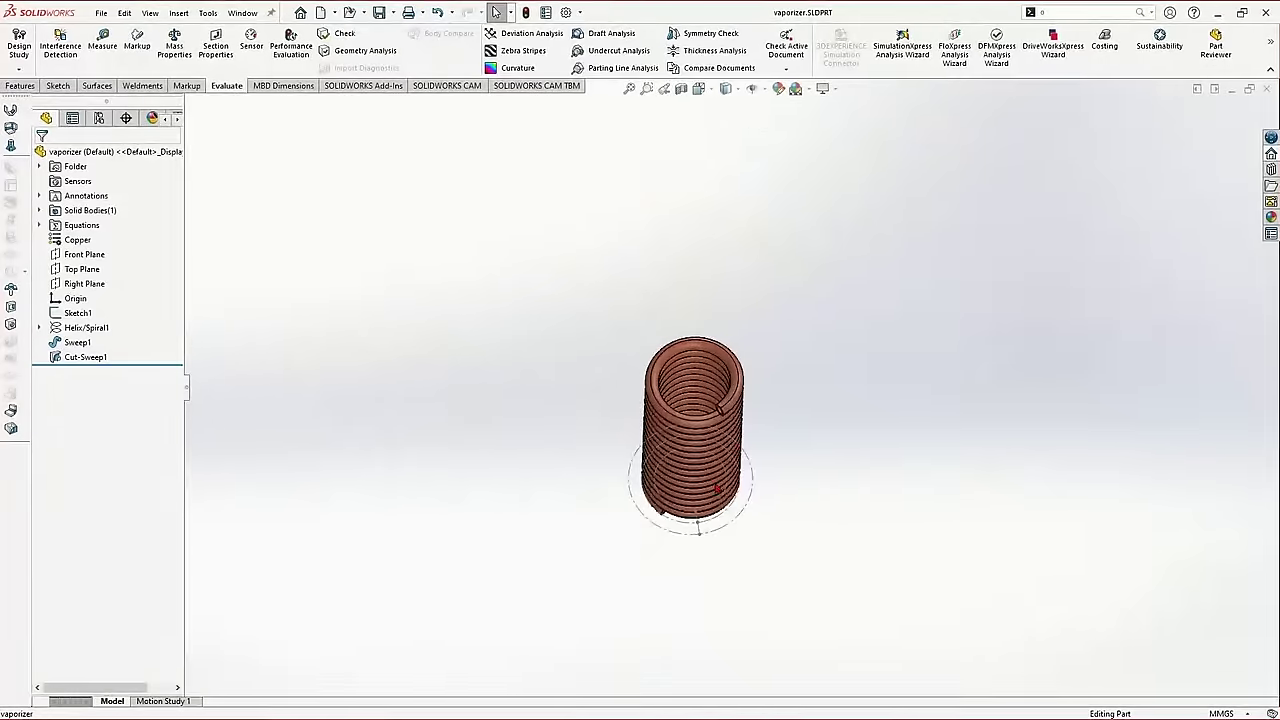
scroll(706, 499, "down", 4)
middle_click_drag(695, 502, 688, 530)
scroll(707, 518, "down", 2)
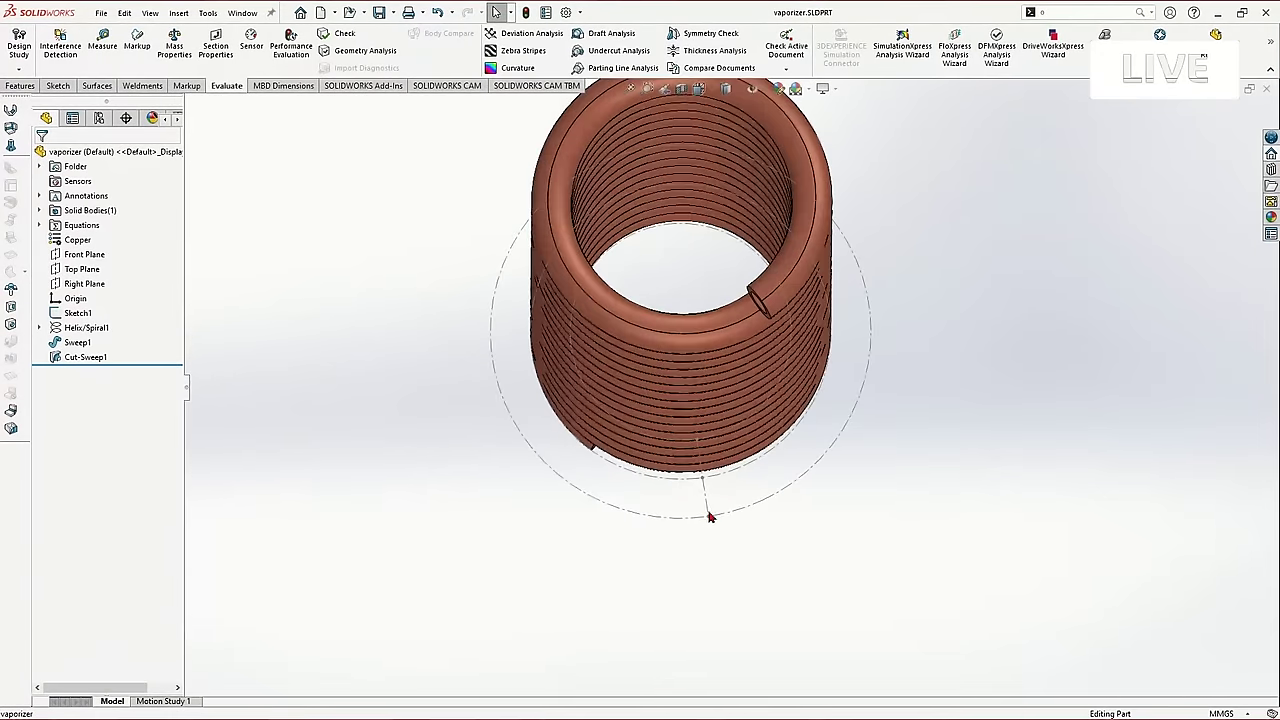
scroll(740, 466, "up", 2)
middle_click_drag(740, 466, 799, 411)
key("space")
left_click(623, 443)
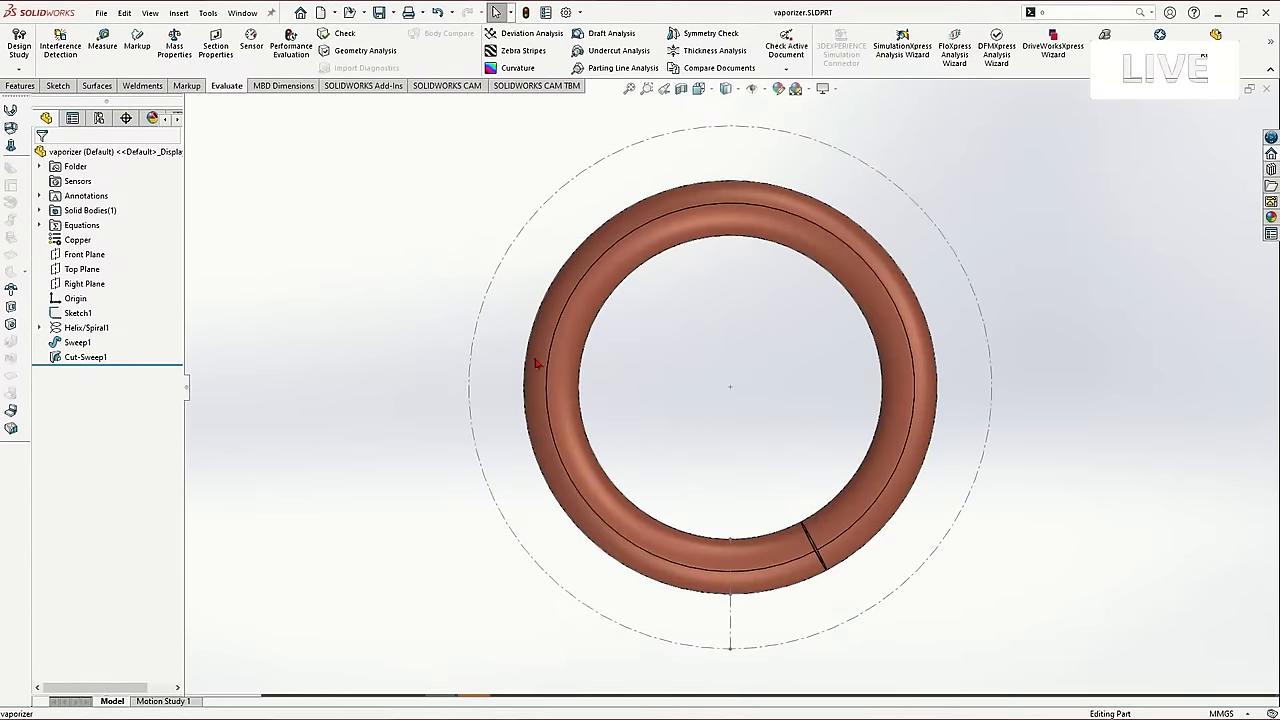
middle_click_drag(579, 553, 704, 478)
middle_click_drag(661, 398, 751, 519)
scroll(673, 535, "down", 3)
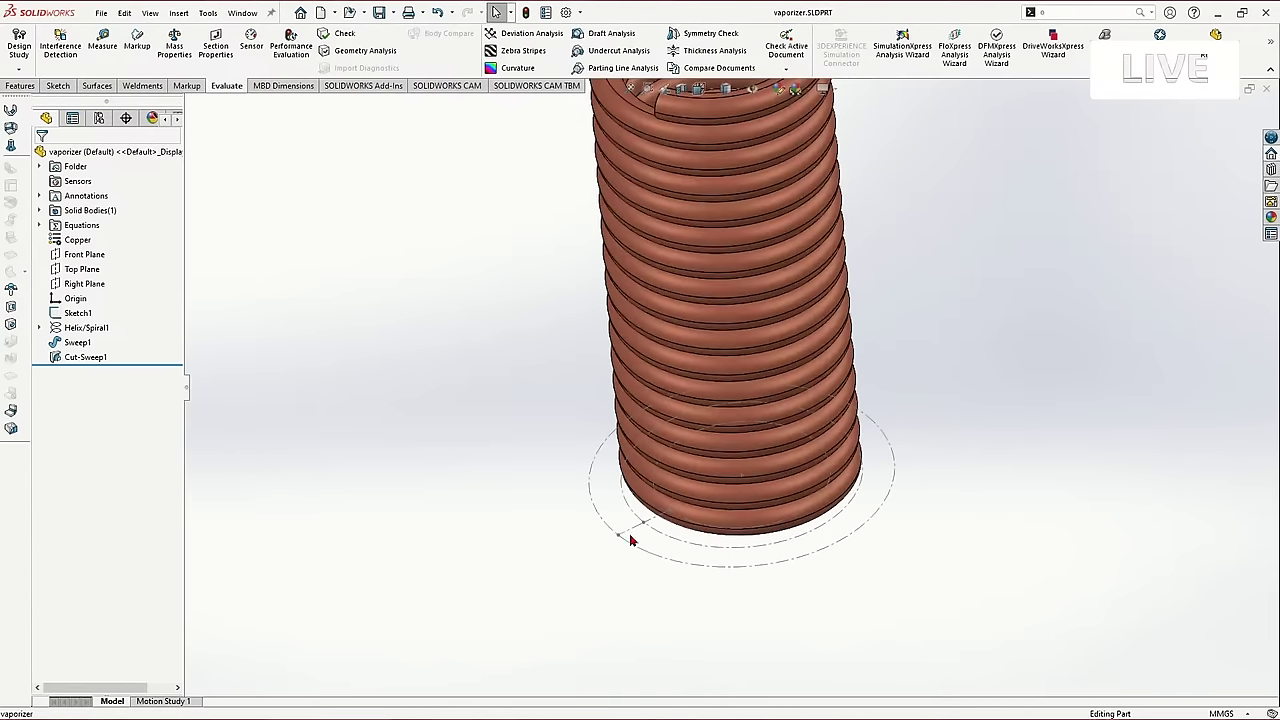
scroll(655, 322, "up", 3)
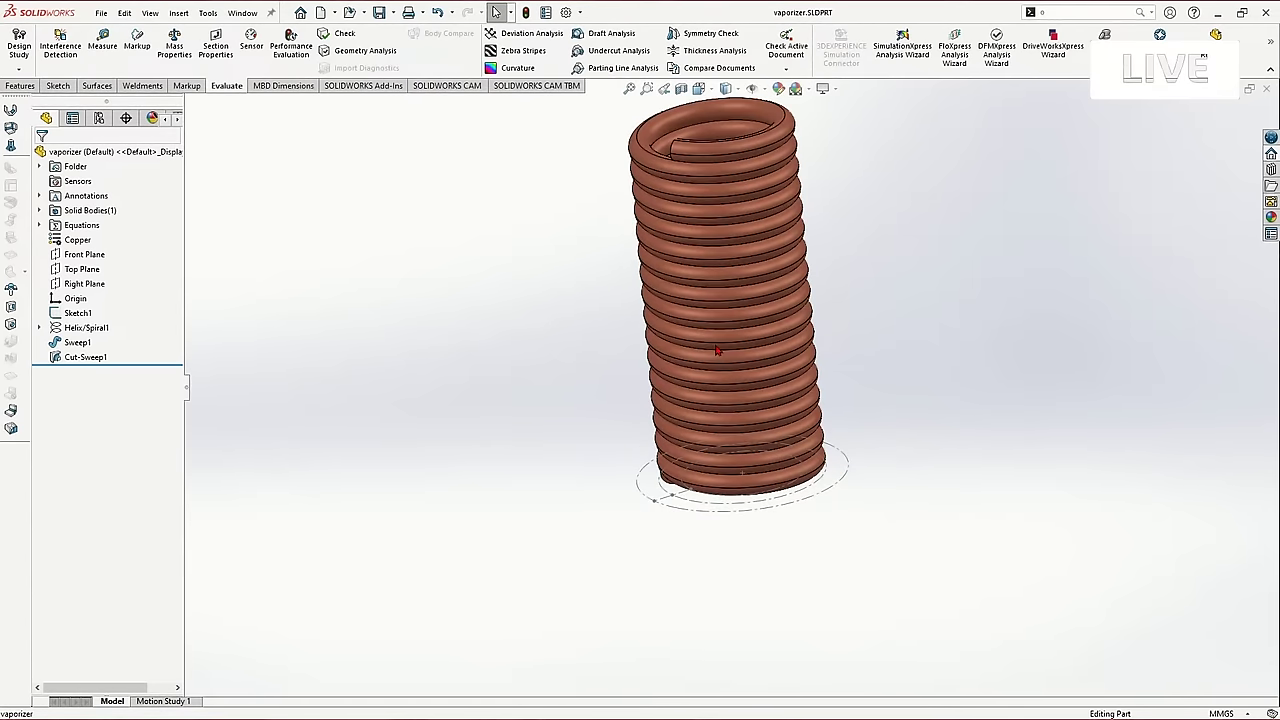
middle_click_drag(710, 366, 739, 343)
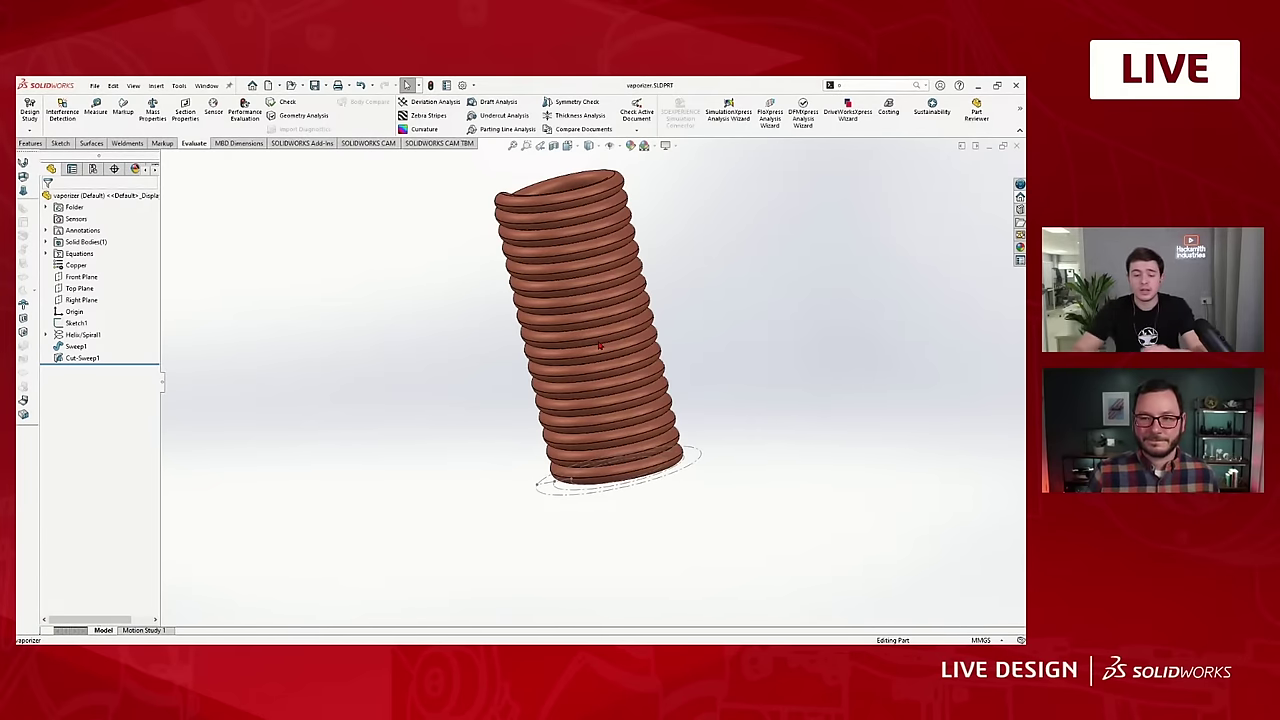
middle_click_drag(600, 346, 556, 470)
scroll(569, 443, "down", 4)
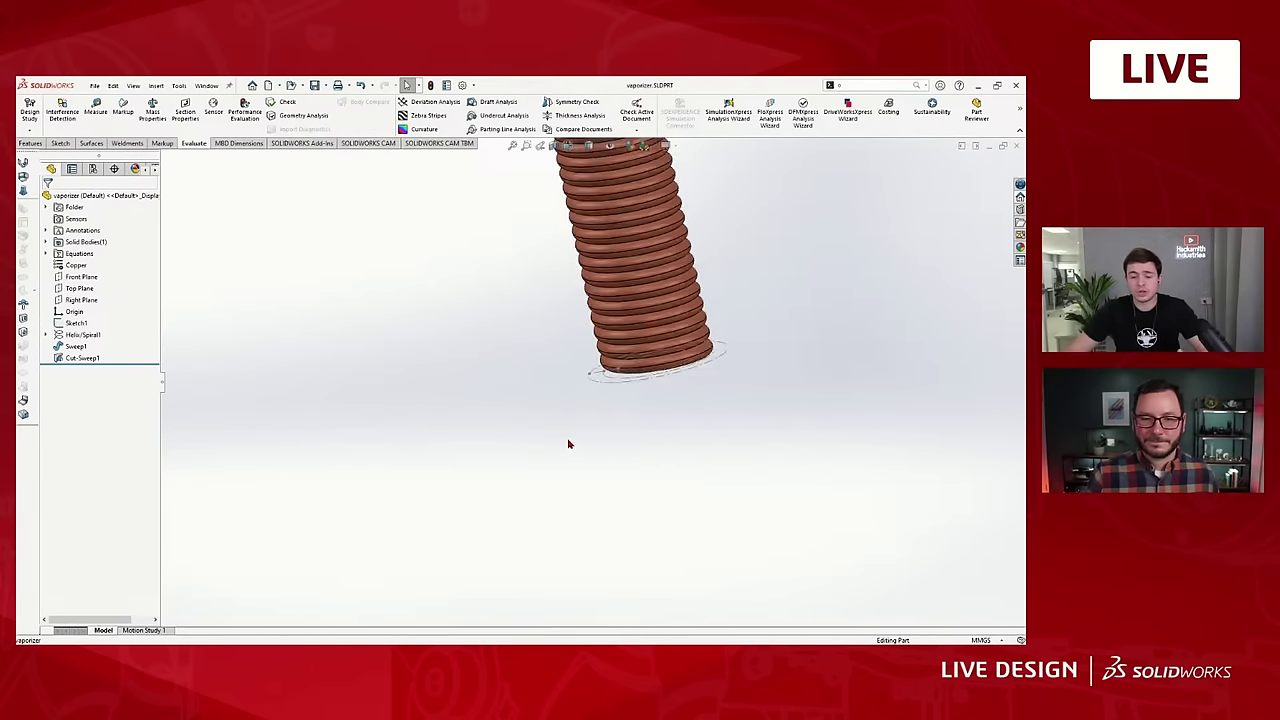
scroll(572, 400, "up", 5)
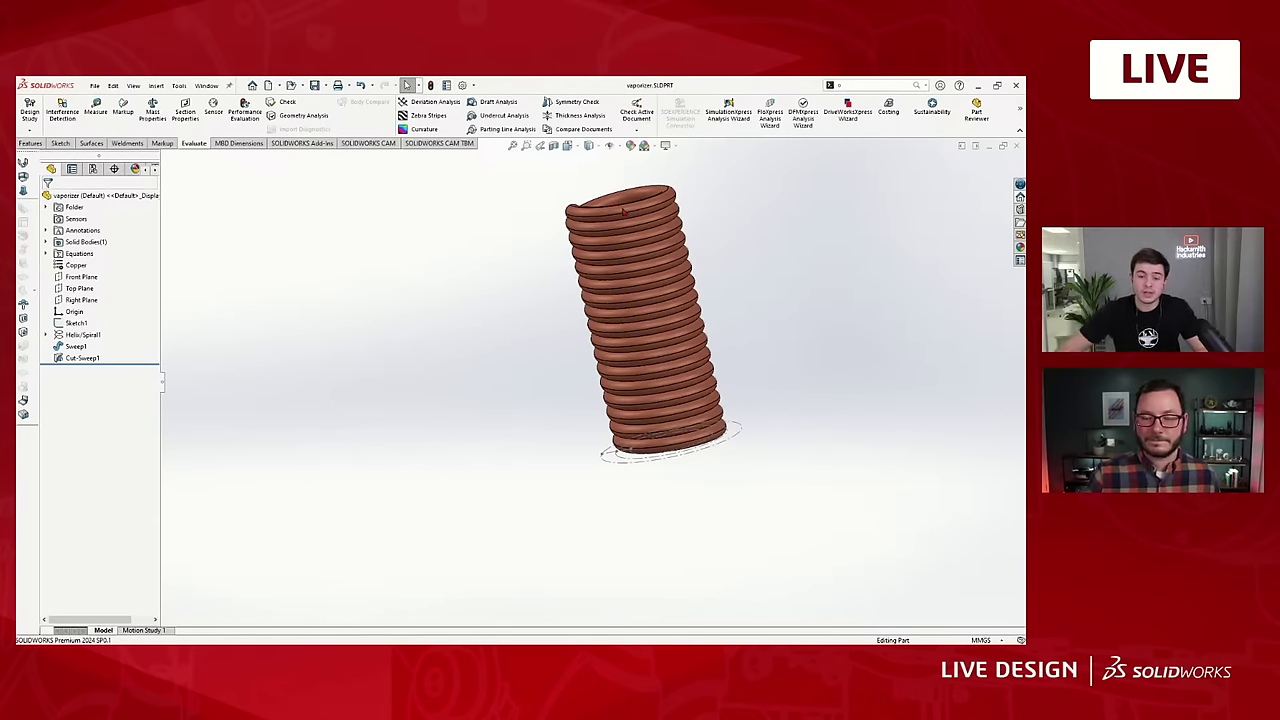
Preview a planar section of the coil on the Front Plane, examine the hollow tube profiles, and discard the section.
middle_click_drag(622, 212, 625, 380)
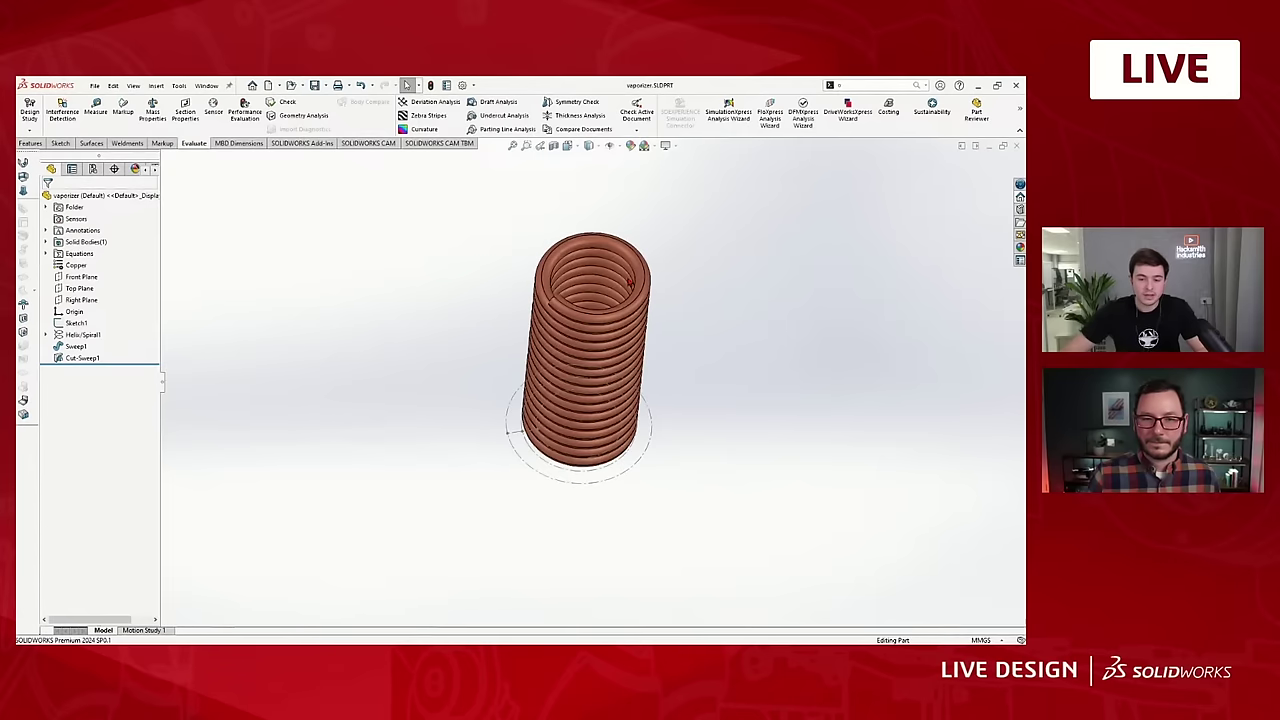
left_click(556, 146)
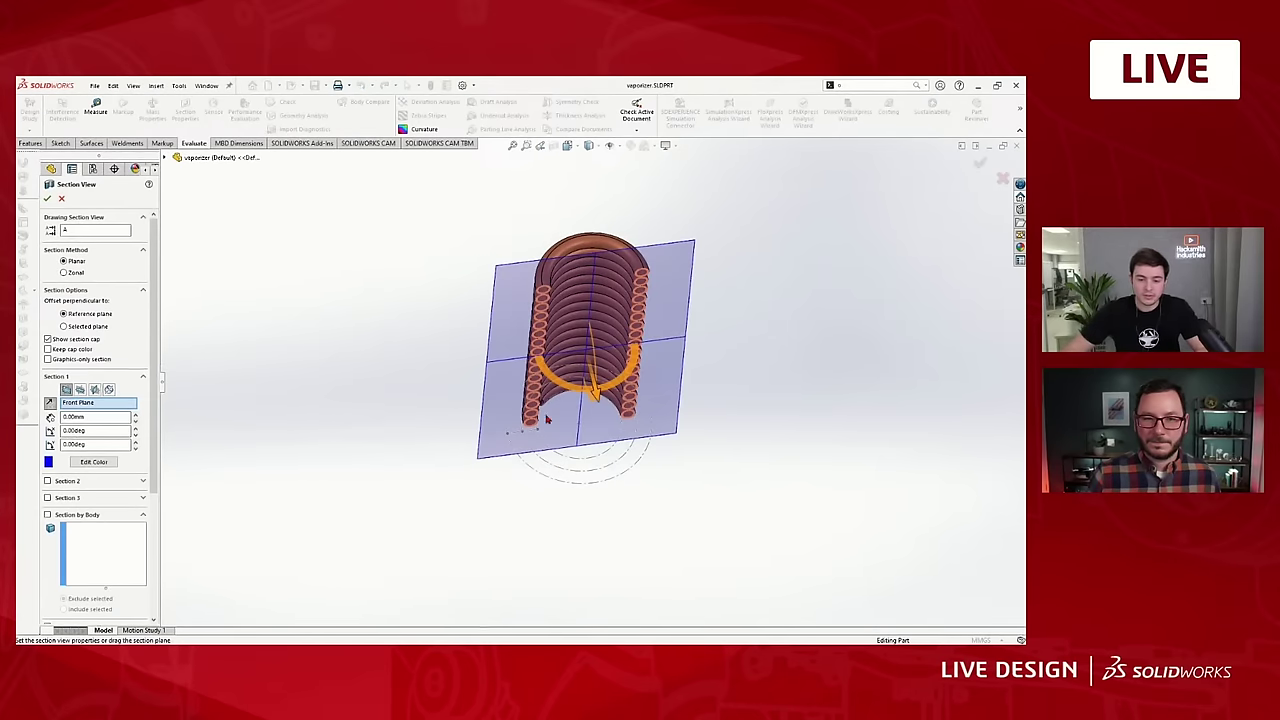
scroll(607, 408, "up", 2)
middle_click_drag(620, 380, 621, 226)
scroll(653, 411, "down", 3)
middle_click_drag(652, 409, 631, 405)
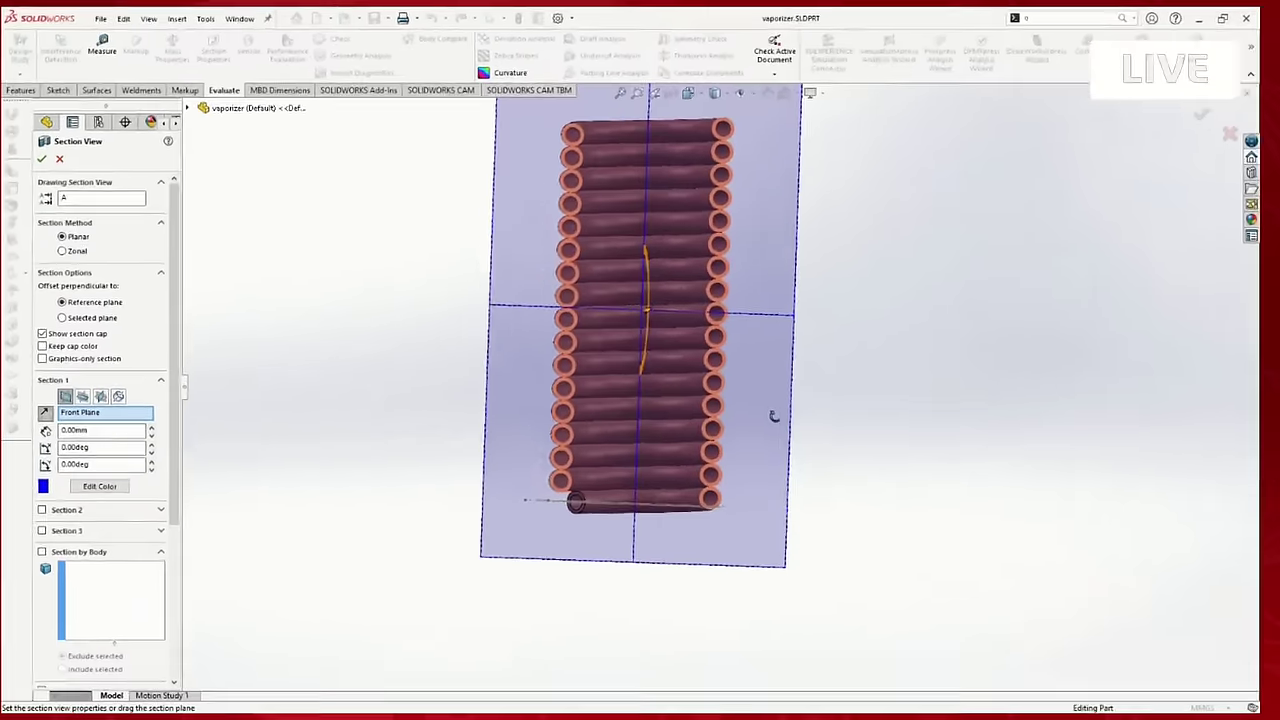
scroll(597, 305, "down", 2)
scroll(602, 285, "up", 1)
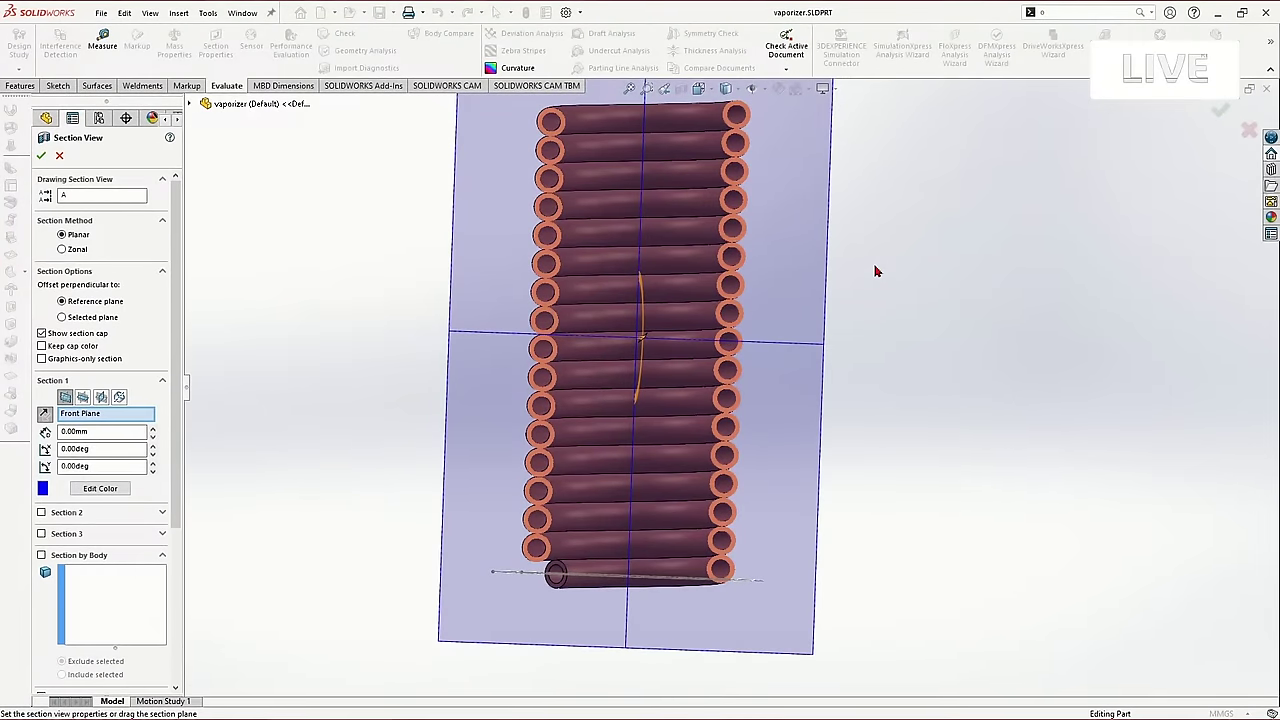
scroll(862, 287, "up", 3)
middle_click_drag(862, 287, 843, 446)
key("Escape")
Examine the coil's upper and lower tube ends, its swept outer and inner surfaces, and the base sketch around it.
scroll(830, 433, "down", 1)
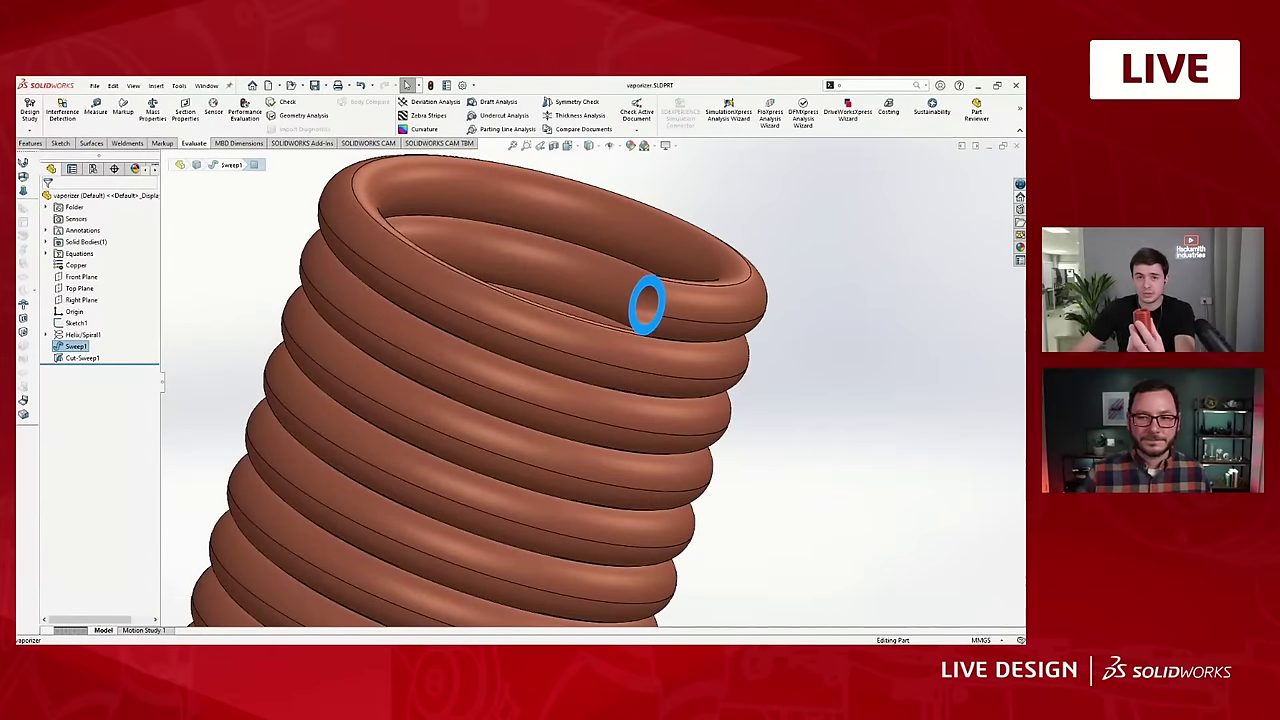
scroll(720, 514, "up", 3)
middle_click_drag(711, 480, 670, 553)
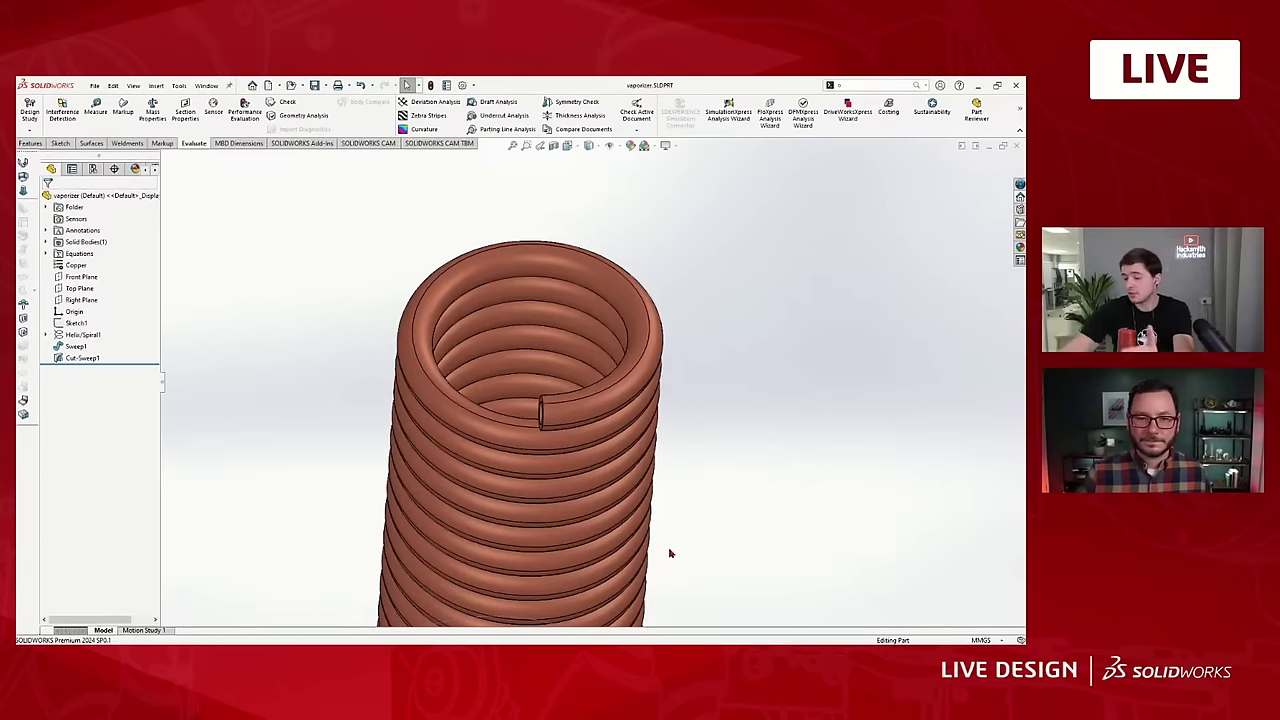
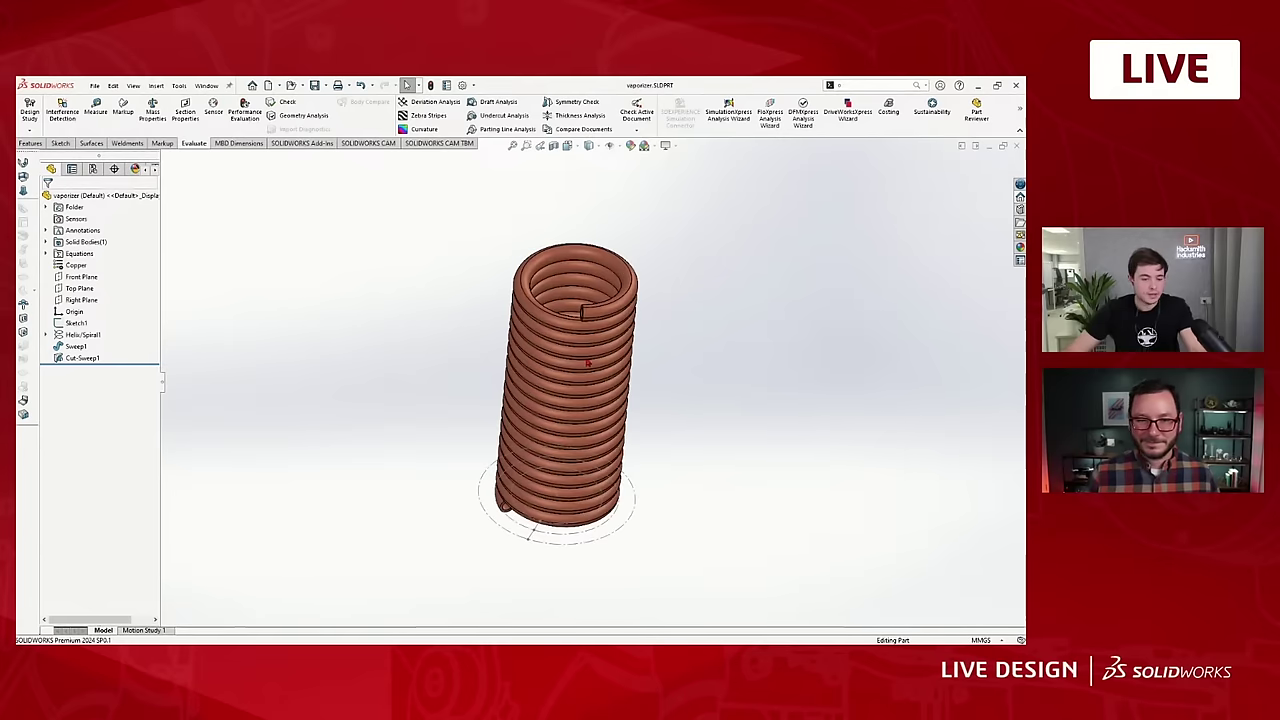
scroll(610, 372, "up", 3)
middle_click_drag(732, 437, 500, 458)
scroll(530, 423, "down", 3)
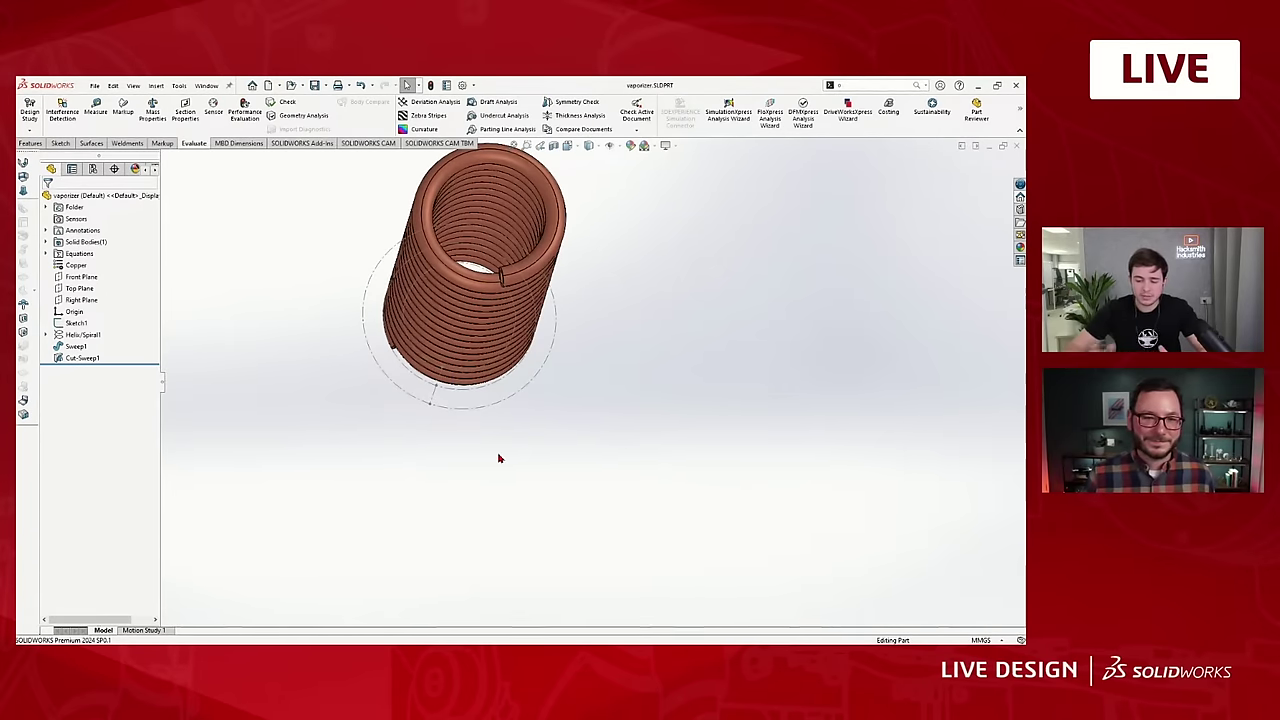
scroll(460, 438, "up", 3)
scroll(500, 403, "down", 5)
scroll(471, 446, "up", 3)
scroll(474, 432, "down", 3)
middle_click_drag(474, 425, 587, 458)
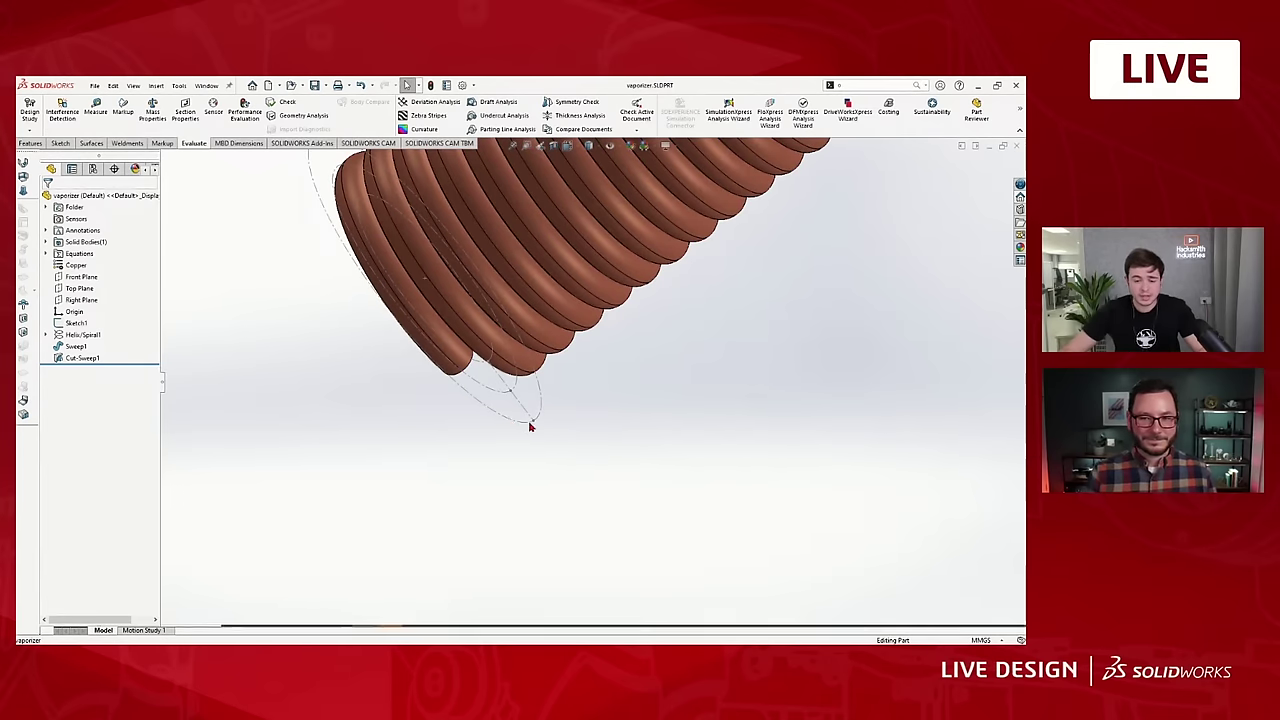
middle_click_drag(528, 423, 545, 330)
scroll(548, 330, "down", 2)
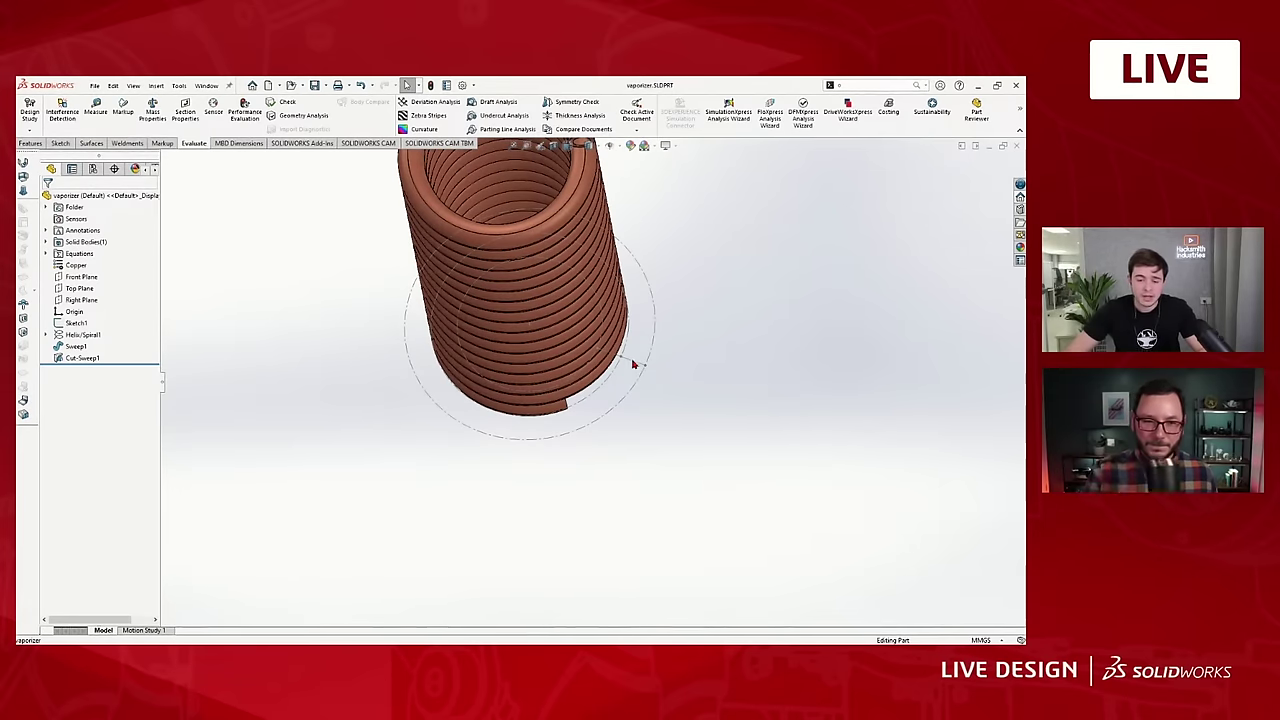
scroll(627, 338, "up", 2)
scroll(620, 335, "down", 2)
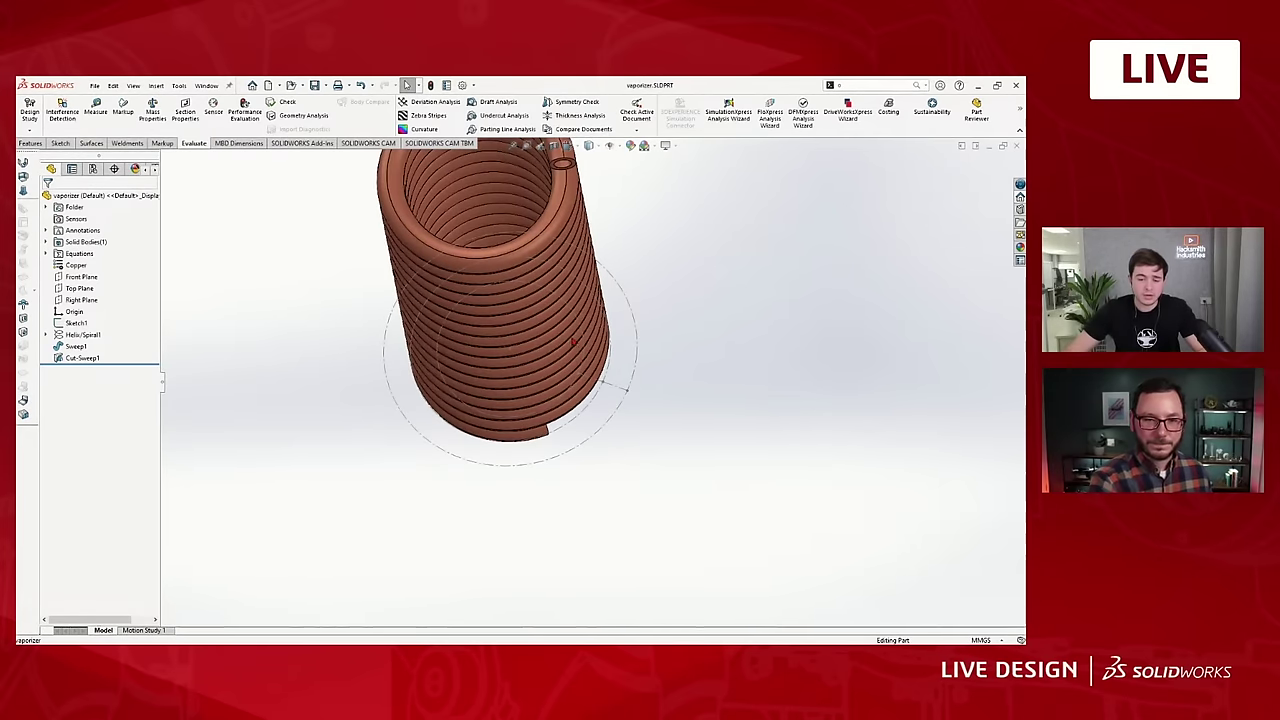
left_click(550, 251)
scroll(550, 337, "up", 3)
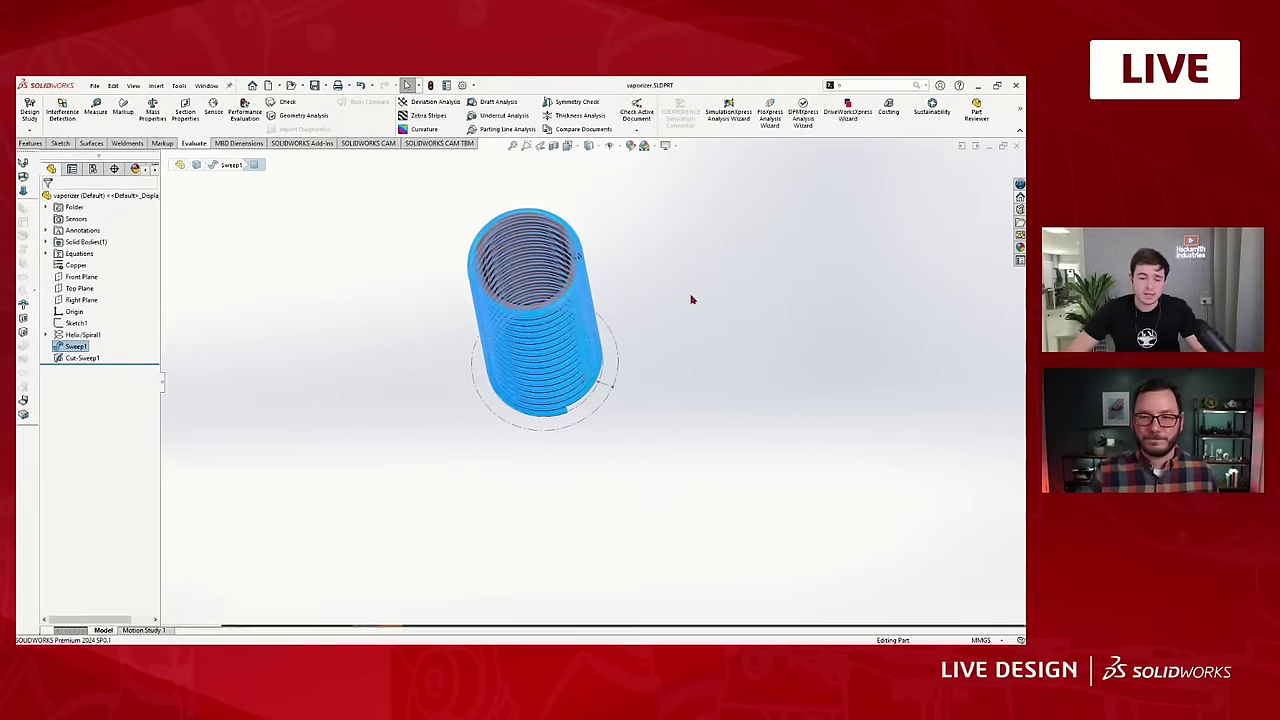
left_click(691, 297)
scroll(546, 286, "down", 3)
left_click(543, 296)
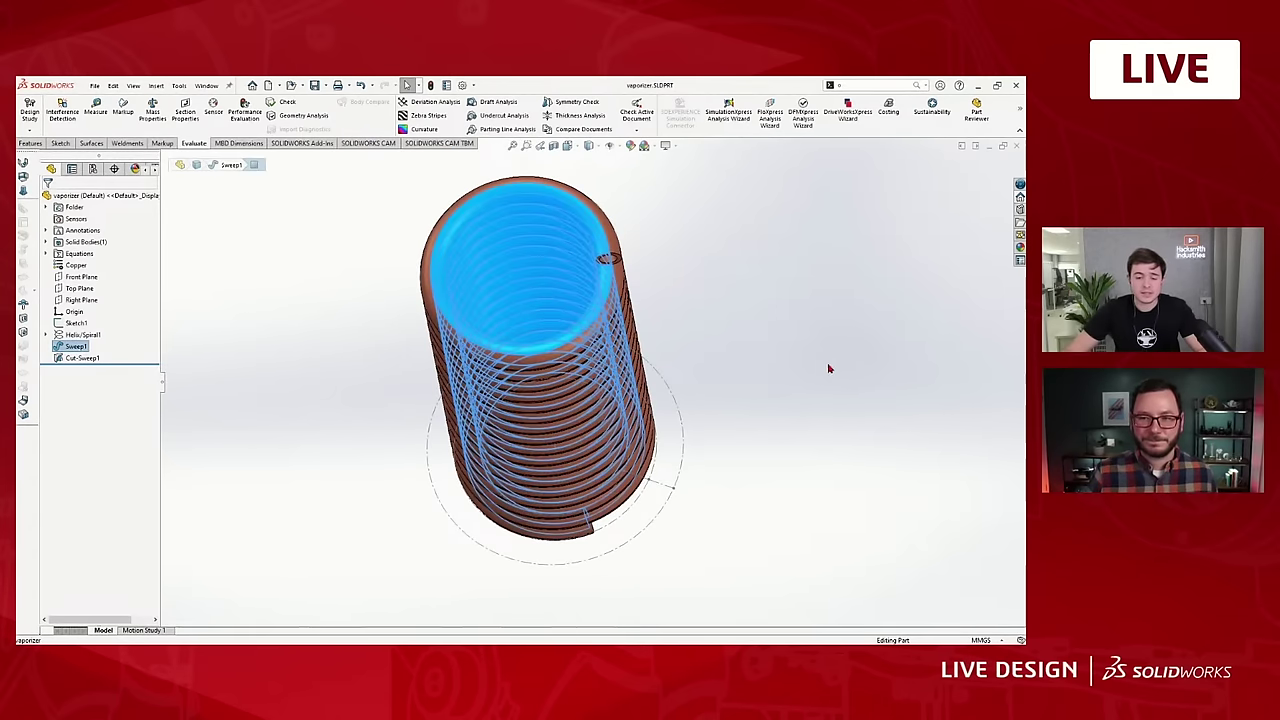
left_click(896, 378)
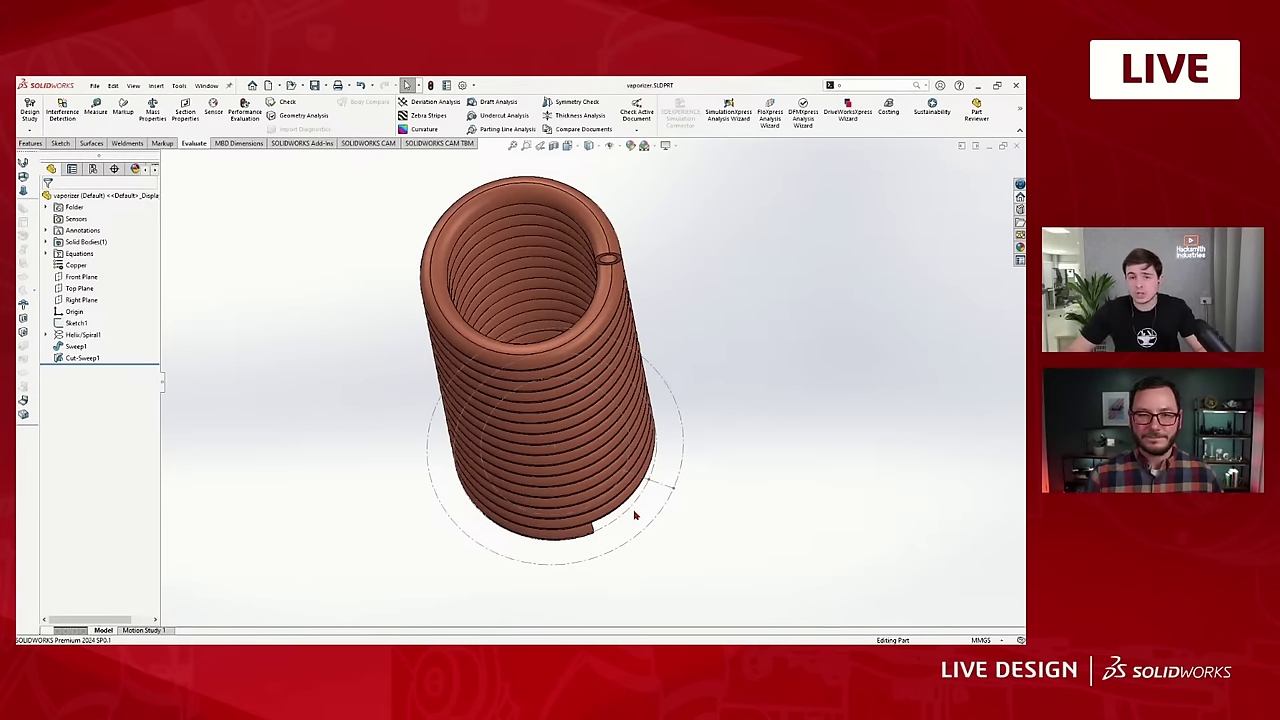
scroll(635, 515, "up", 2)
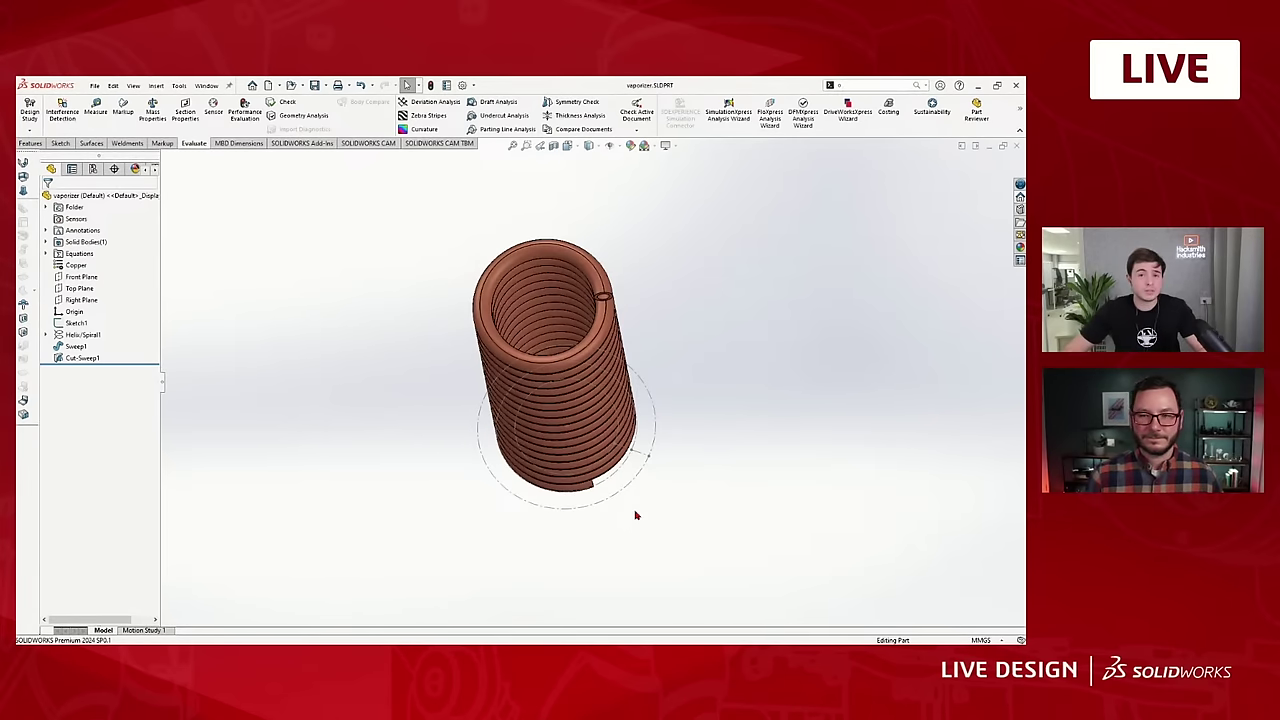
Create a reference plane parallel to the Right Plane, through the Sketch1 point where the short radial line meets the inner circle.
scroll(646, 474, "down", 3)
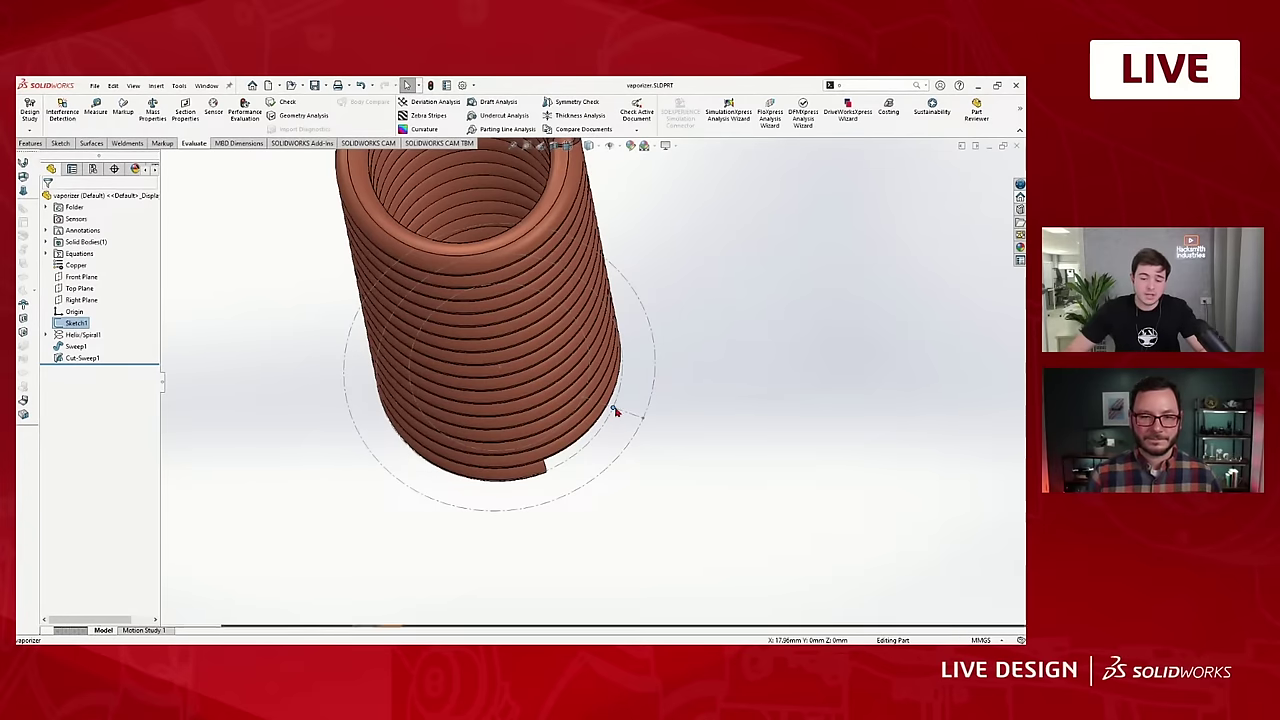
middle_click_drag(611, 409, 560, 434)
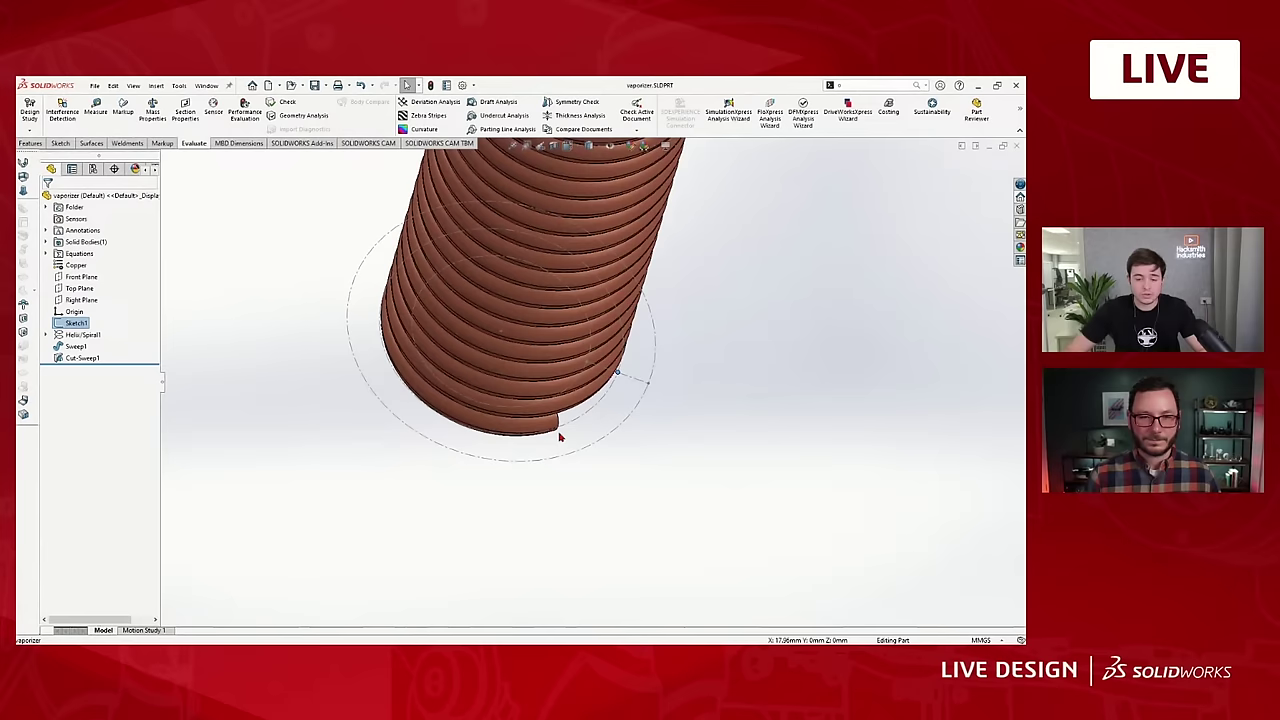
left_click(79, 300)
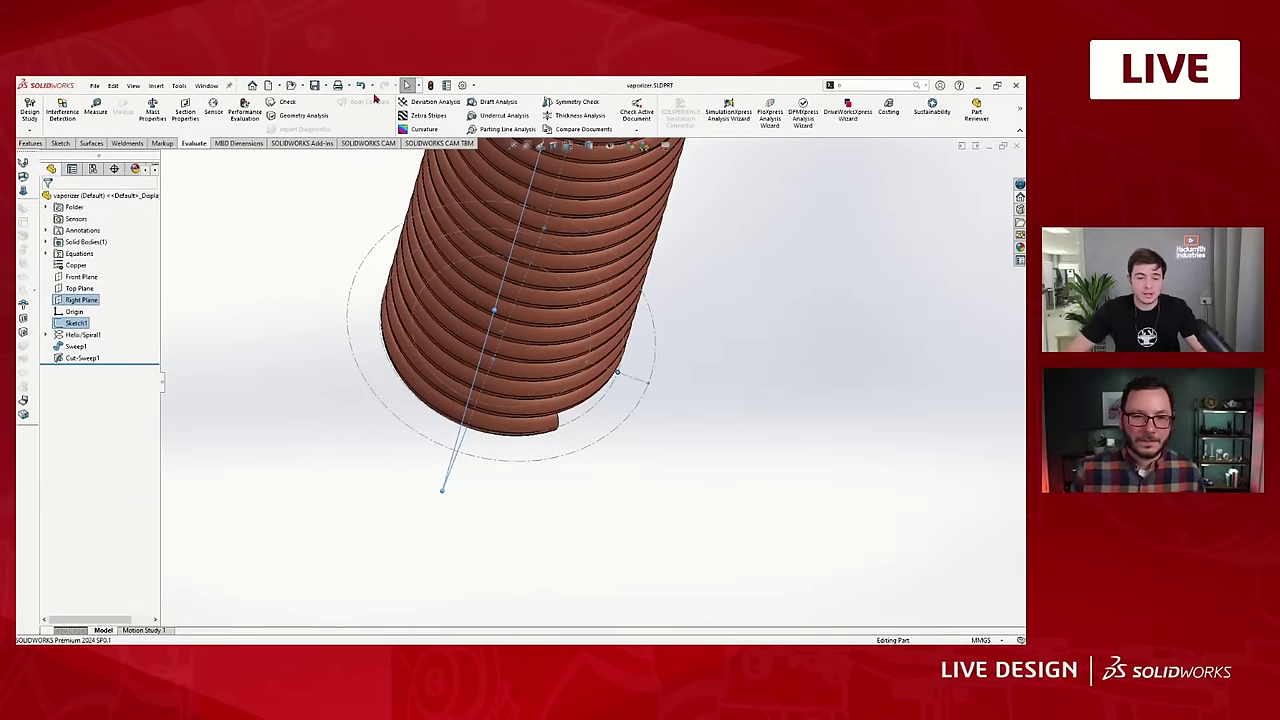
left_click(31, 143)
left_click(440, 124)
left_click(446, 142)
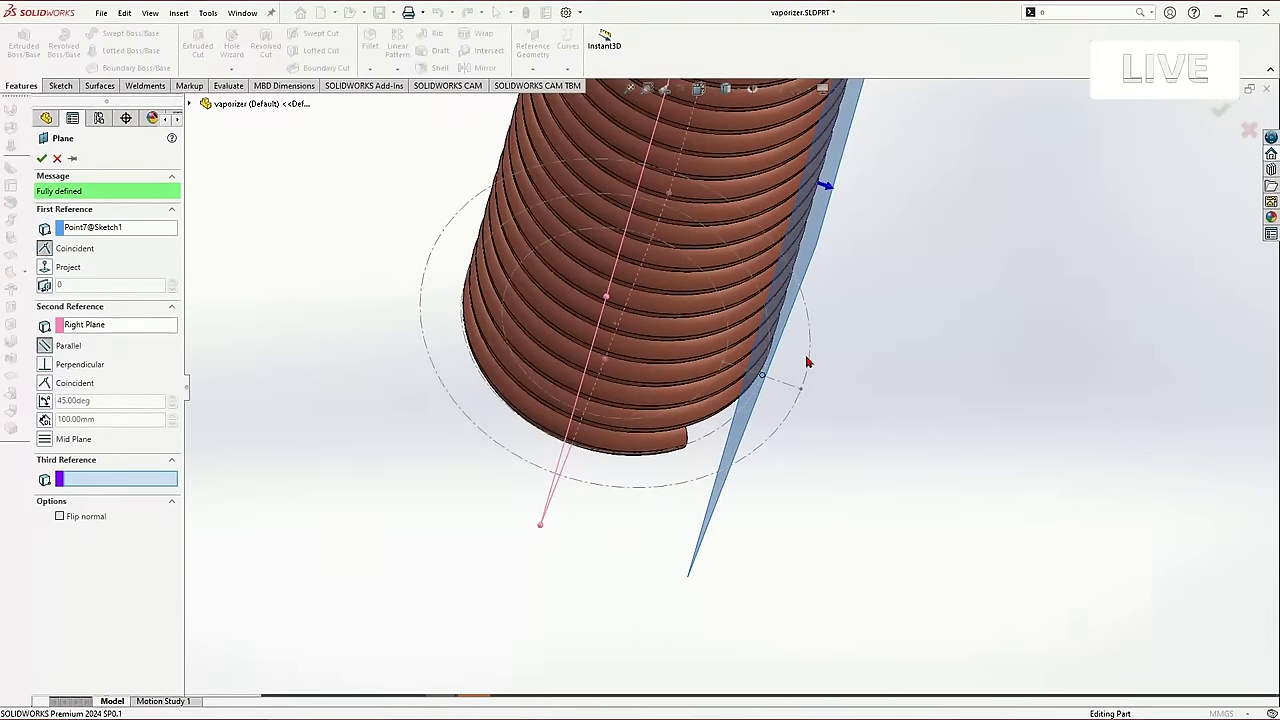
scroll(846, 432, "up", 4)
middle_click_drag(848, 437, 835, 566)
Accept the reference plane at the coil's outer edge and save the part.
key("space")
left_click(686, 523)
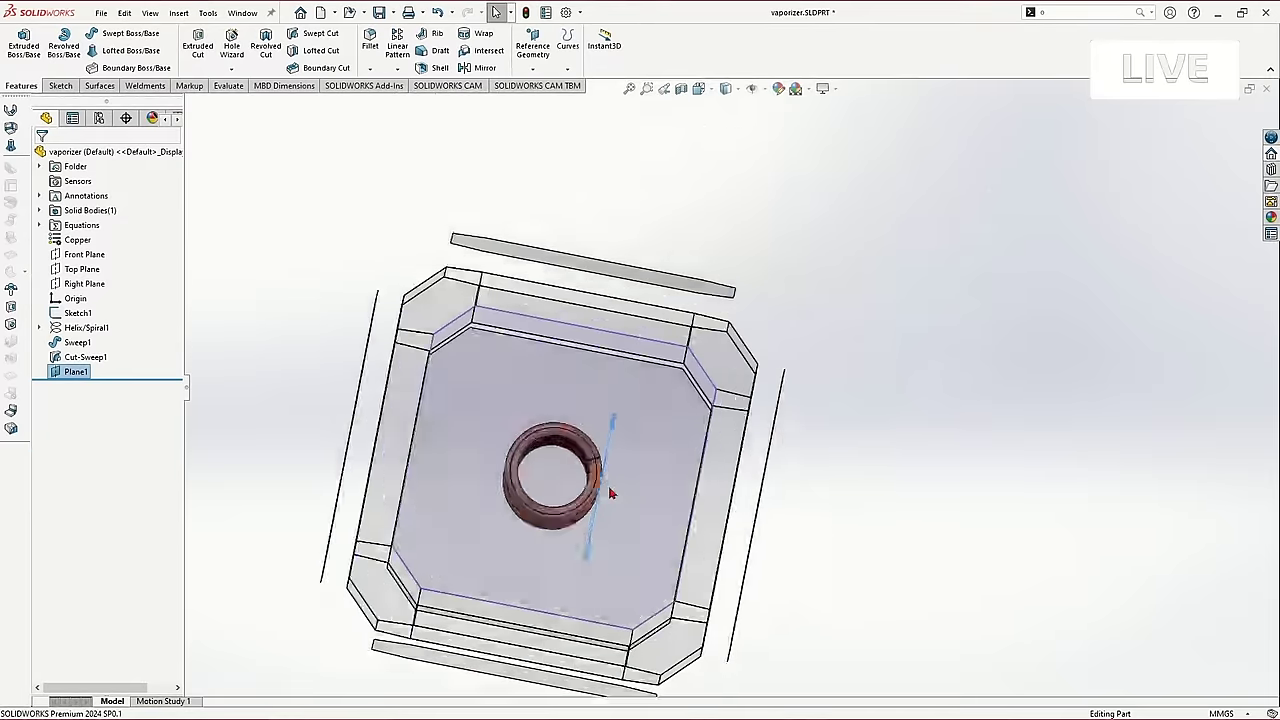
left_click(965, 557)
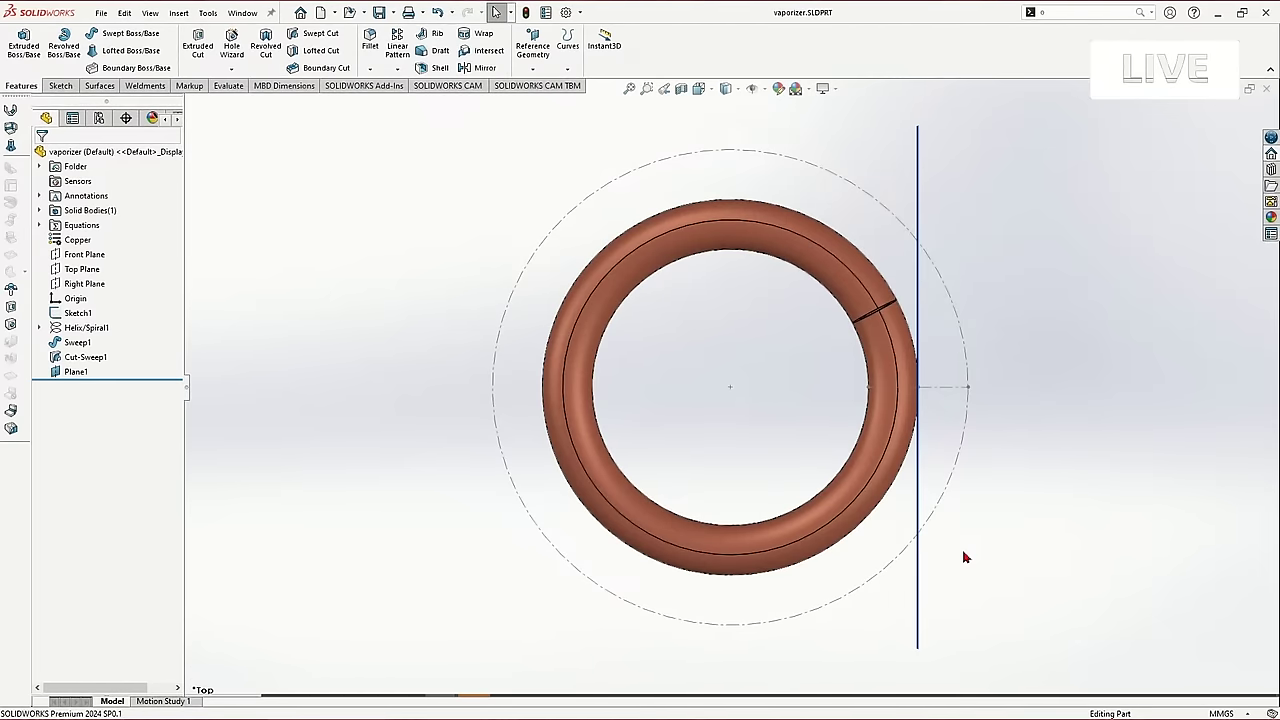
Examine how the new reference plane sits against the coil's outer edge and lower tube end, from an angle and from above.
middle_click_drag(957, 546, 868, 402)
scroll(953, 408, "up", 2)
left_click(880, 523)
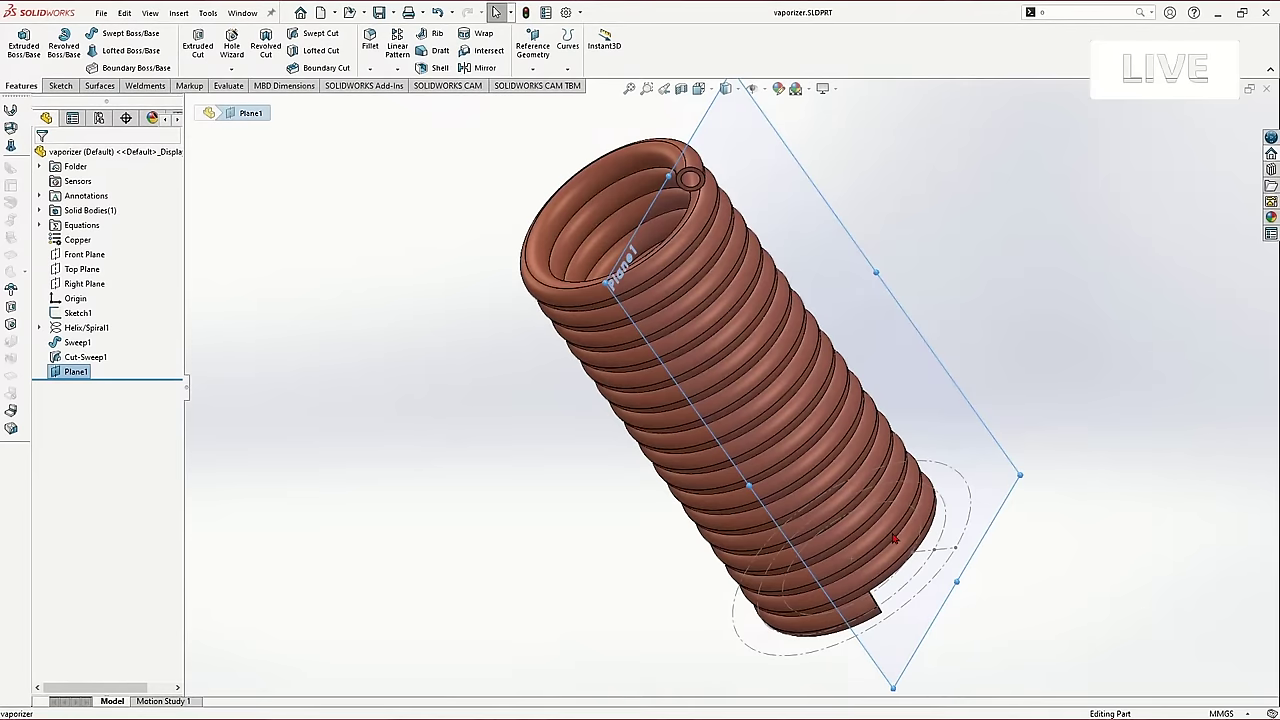
scroll(930, 530, "down", 3)
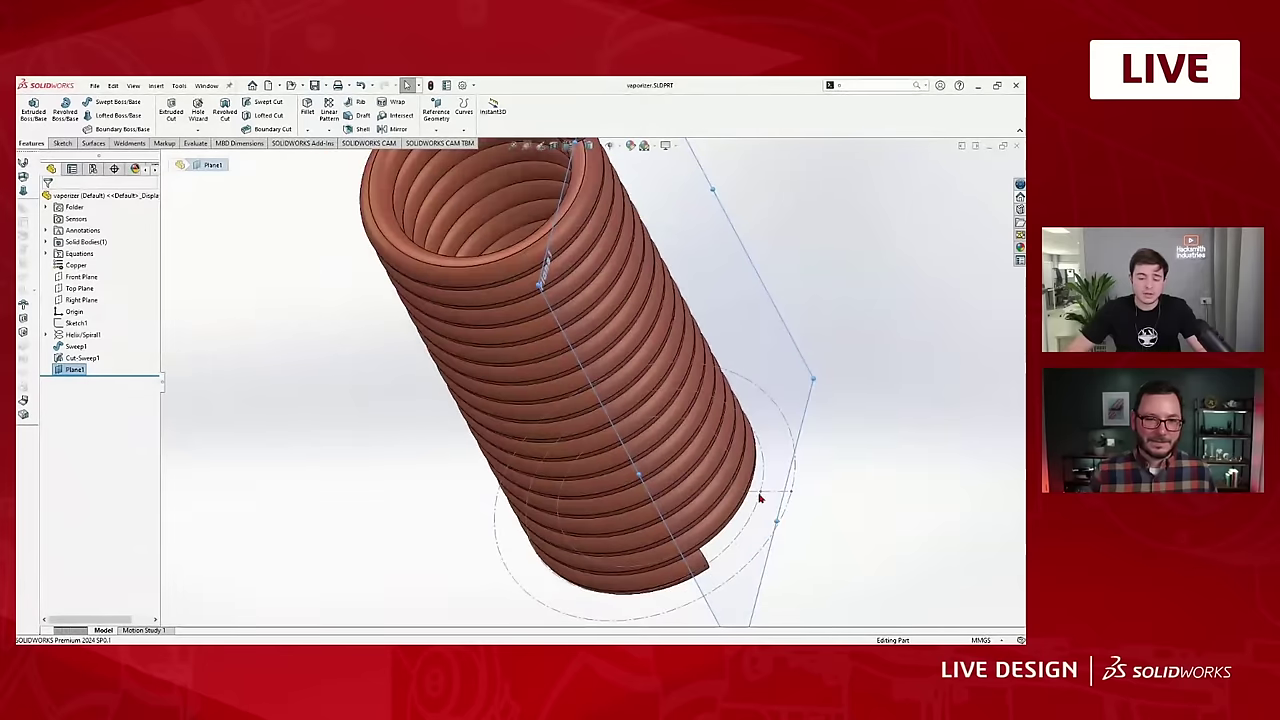
scroll(760, 497, "up", 2)
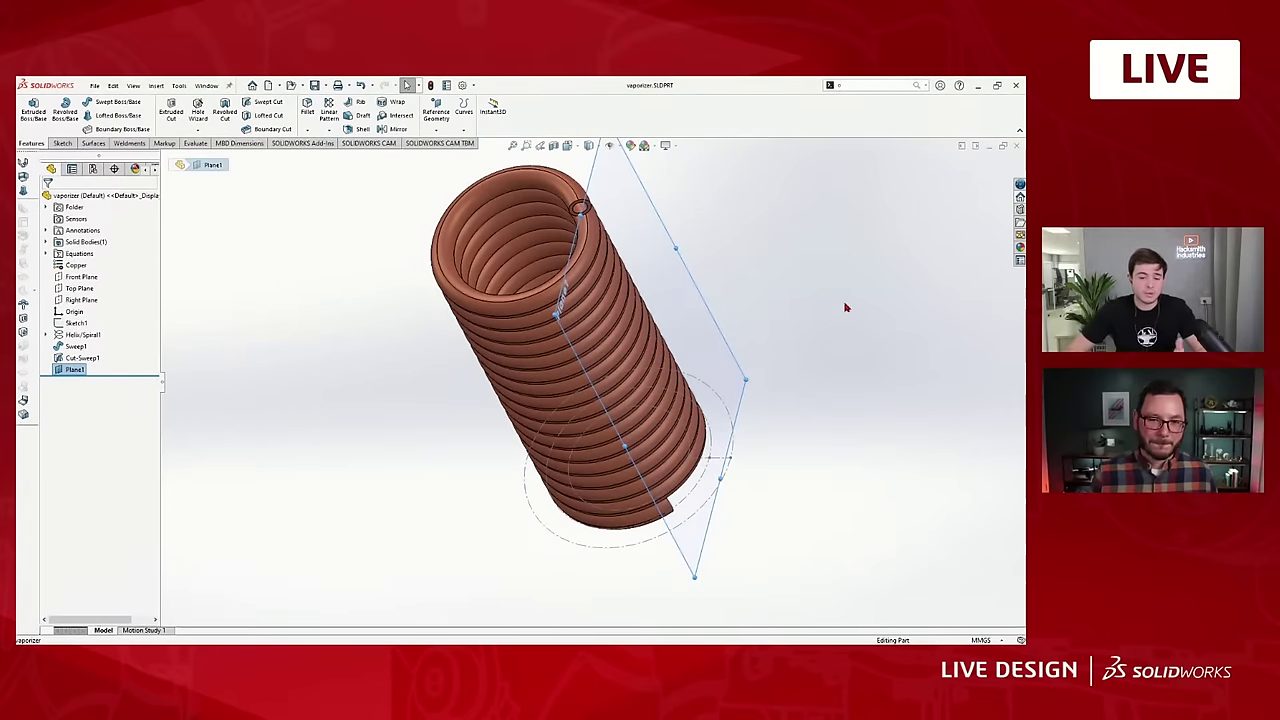
middle_click_drag(831, 317, 767, 424)
left_click(740, 430)
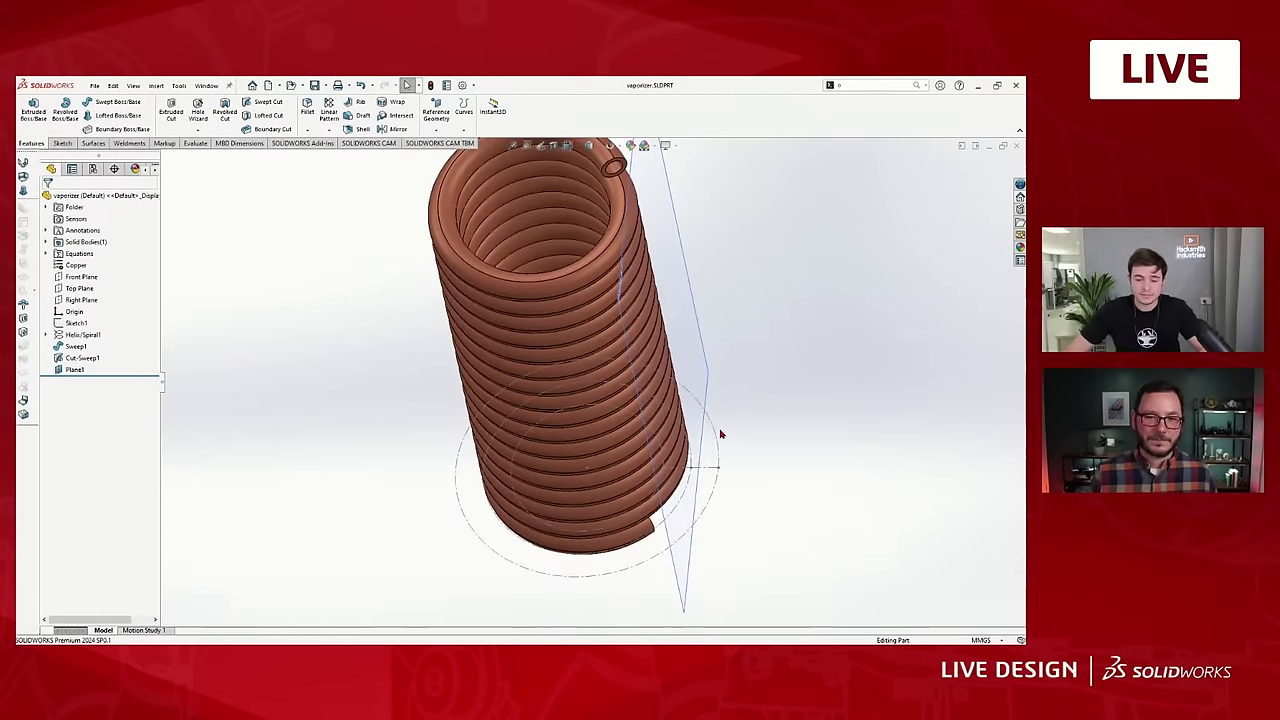
scroll(698, 404, "up", 3)
middle_click_drag(697, 405, 646, 457)
key("space")
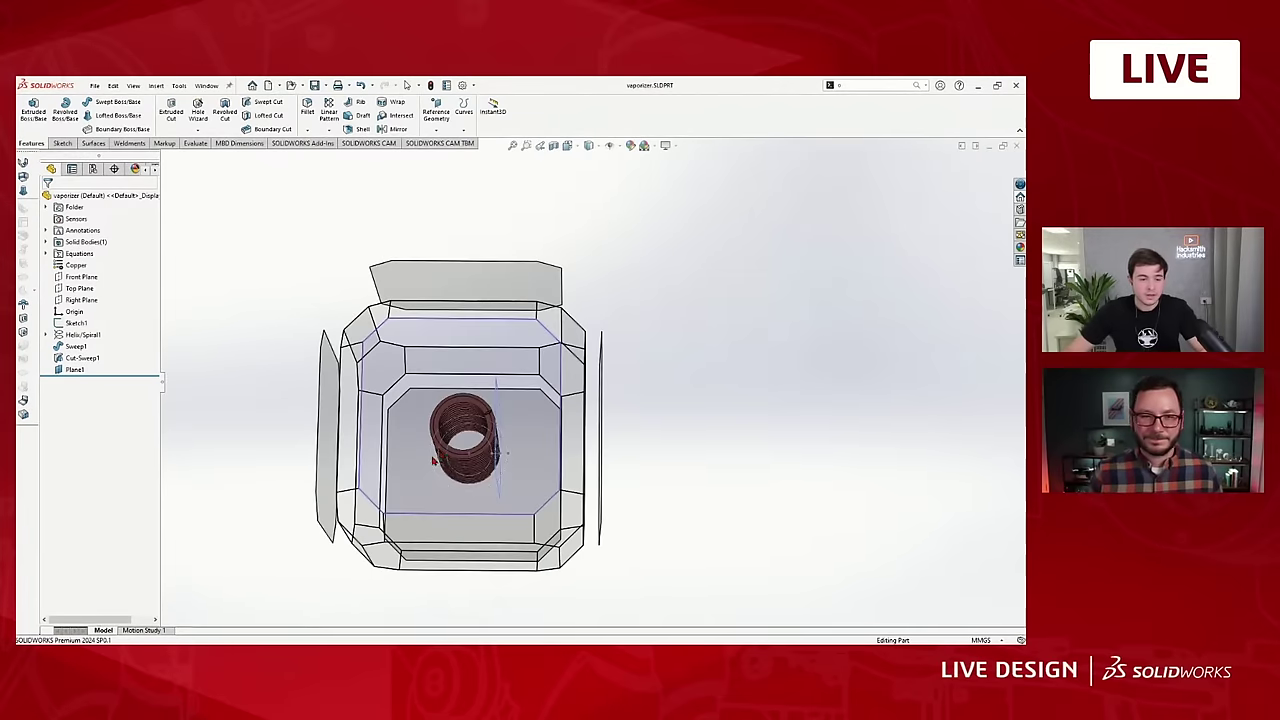
key("ctrl+5")
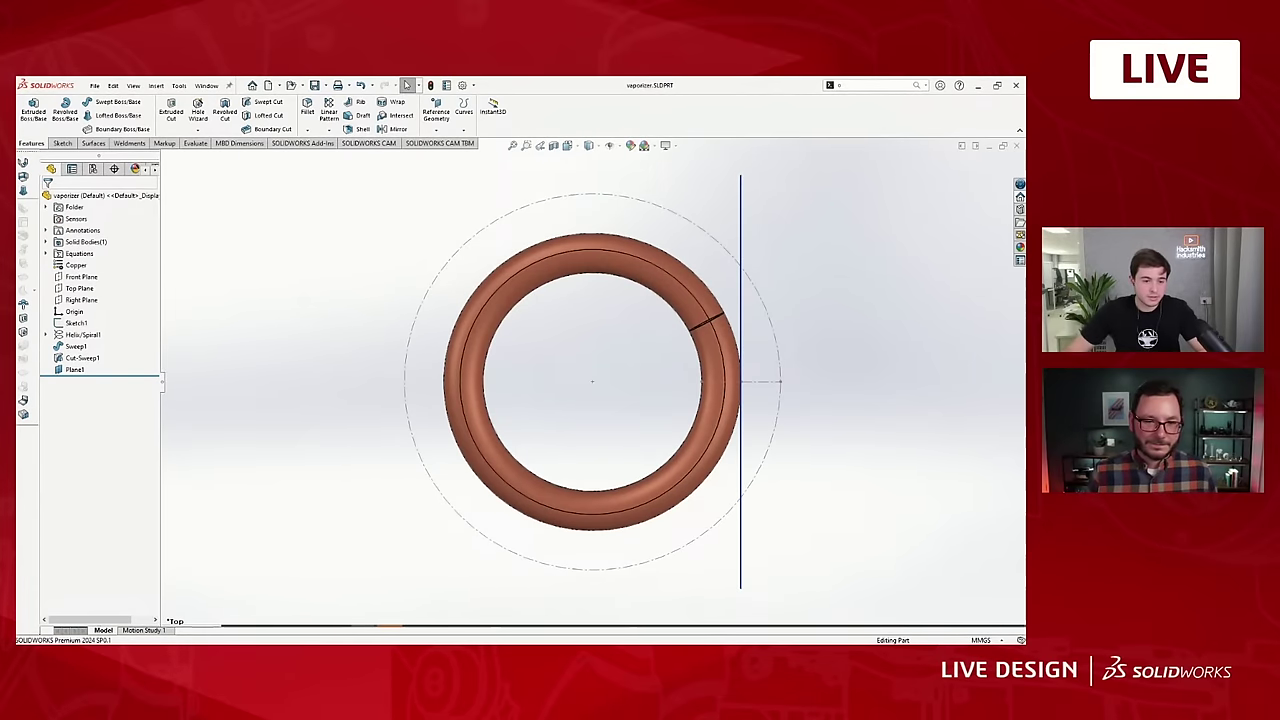
Create a new assembly and place the open vaporizer part in it as the first component.
key("ctrl+n")
left_click(726, 216)
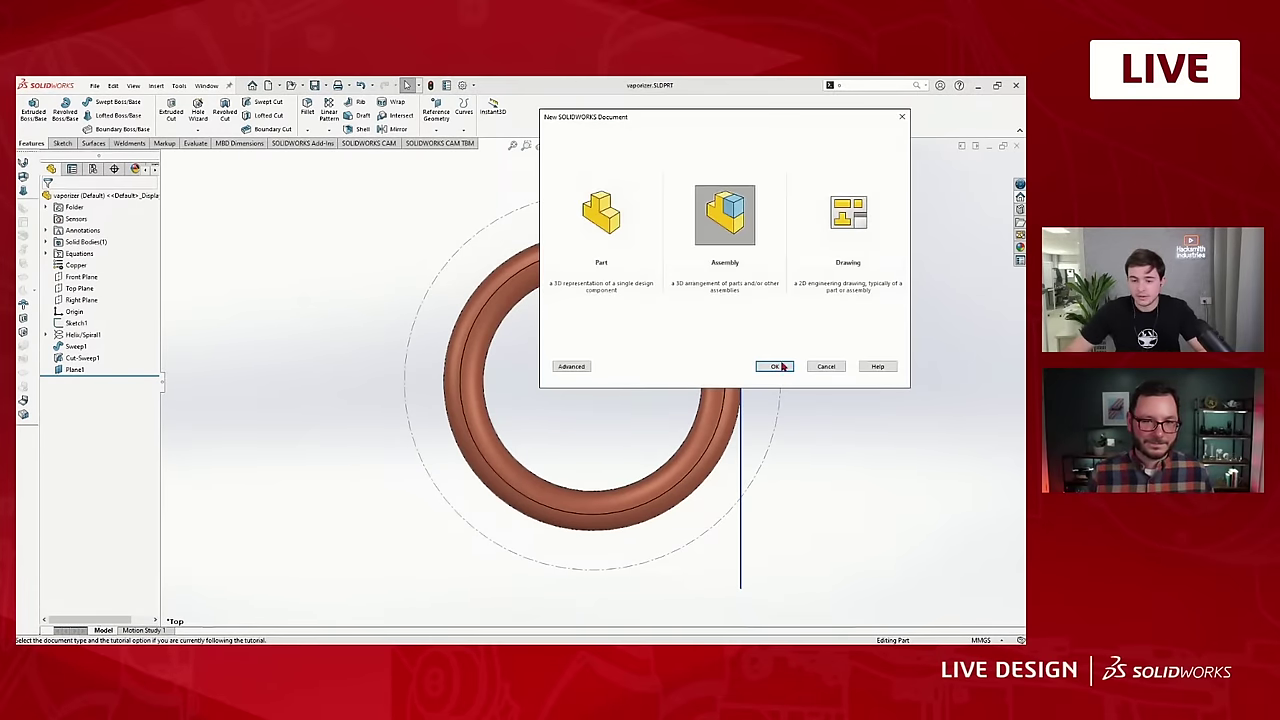
left_click(771, 366)
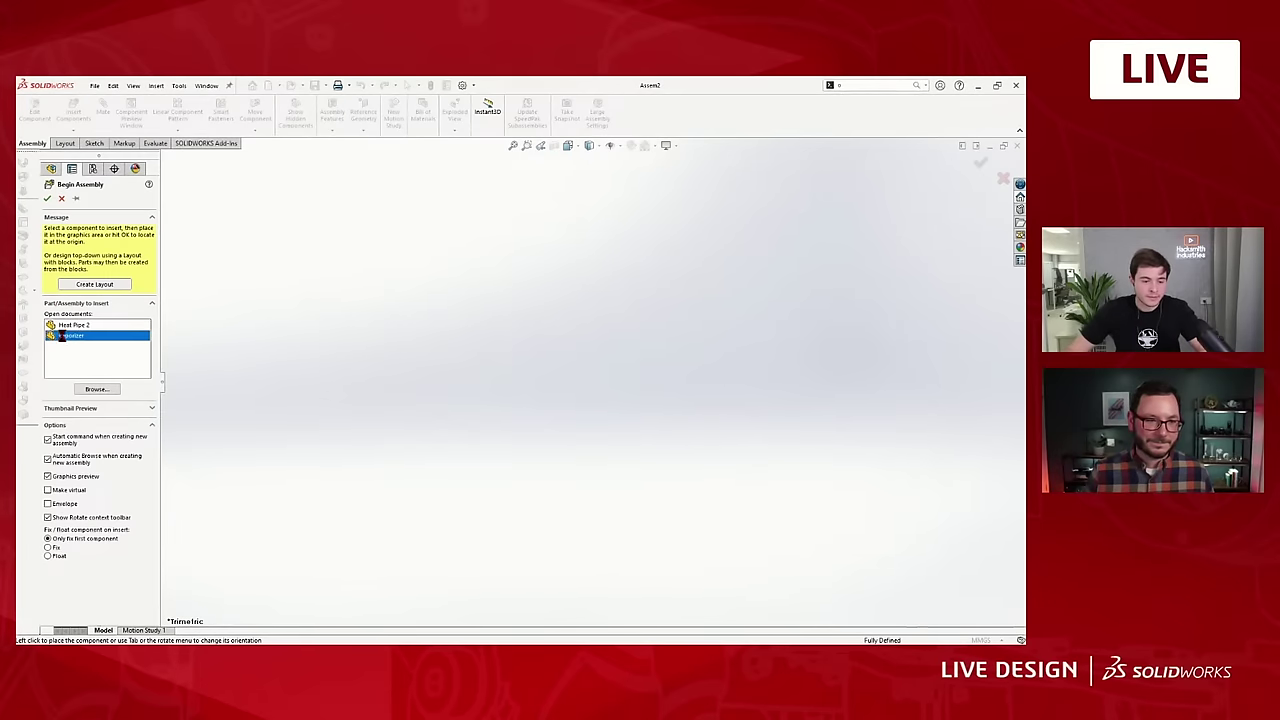
left_click(571, 380)
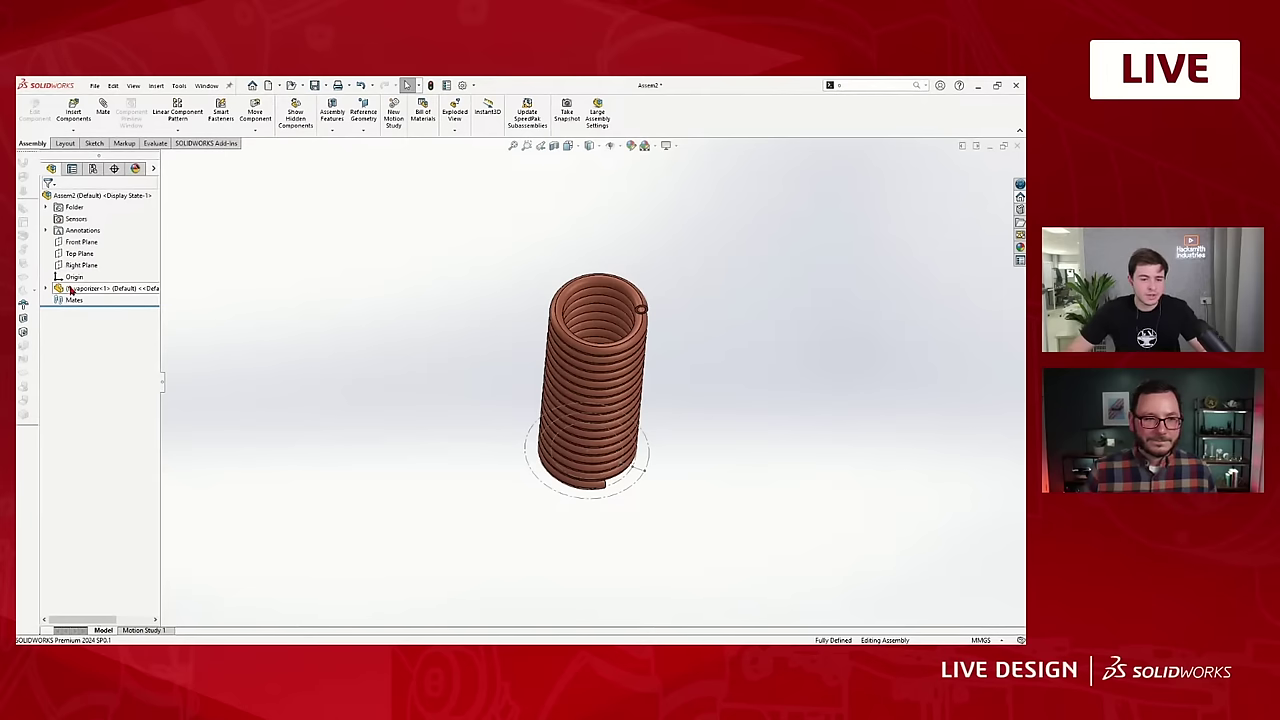
Examine the inserted coil's orientation relative to the assembly's Front, Top and Right Planes.
scroll(648, 417, "up", 1)
middle_click_drag(648, 417, 682, 358)
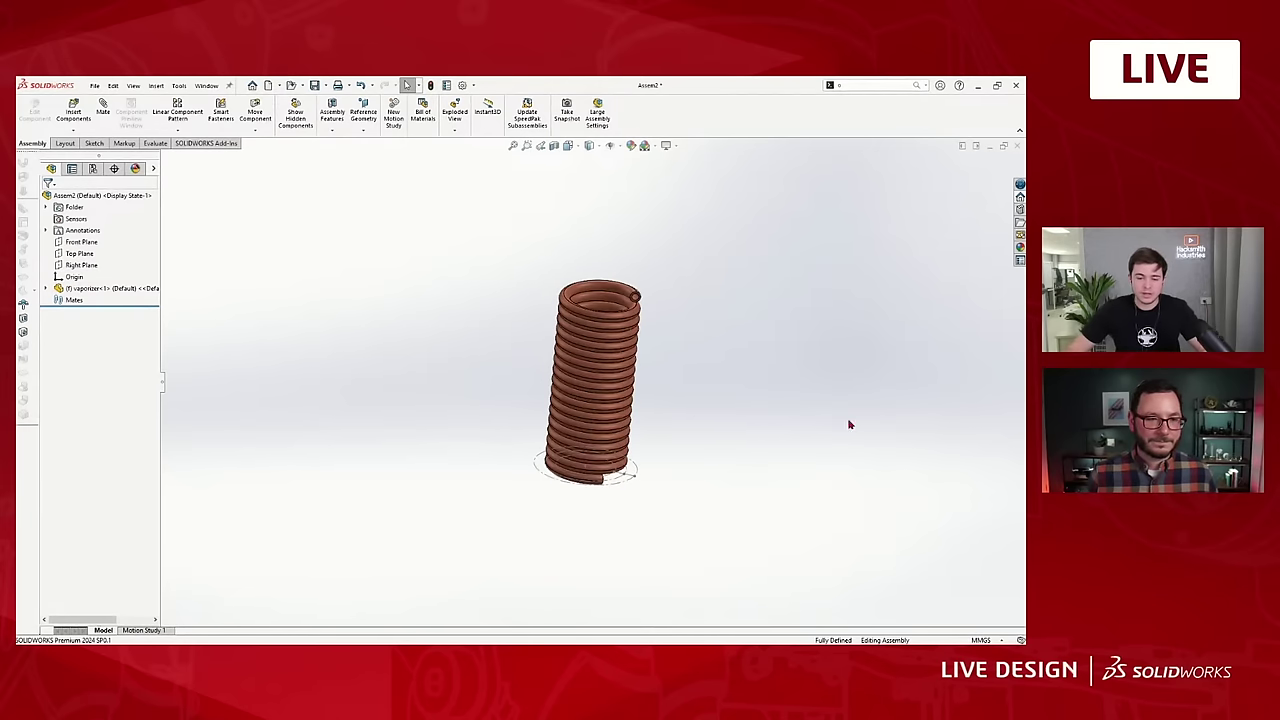
scroll(657, 455, "down", 2)
middle_click_drag(653, 428, 586, 373)
left_click_drag(586, 373, 748, 480)
scroll(222, 311, "up", 2)
left_click(383, 363)
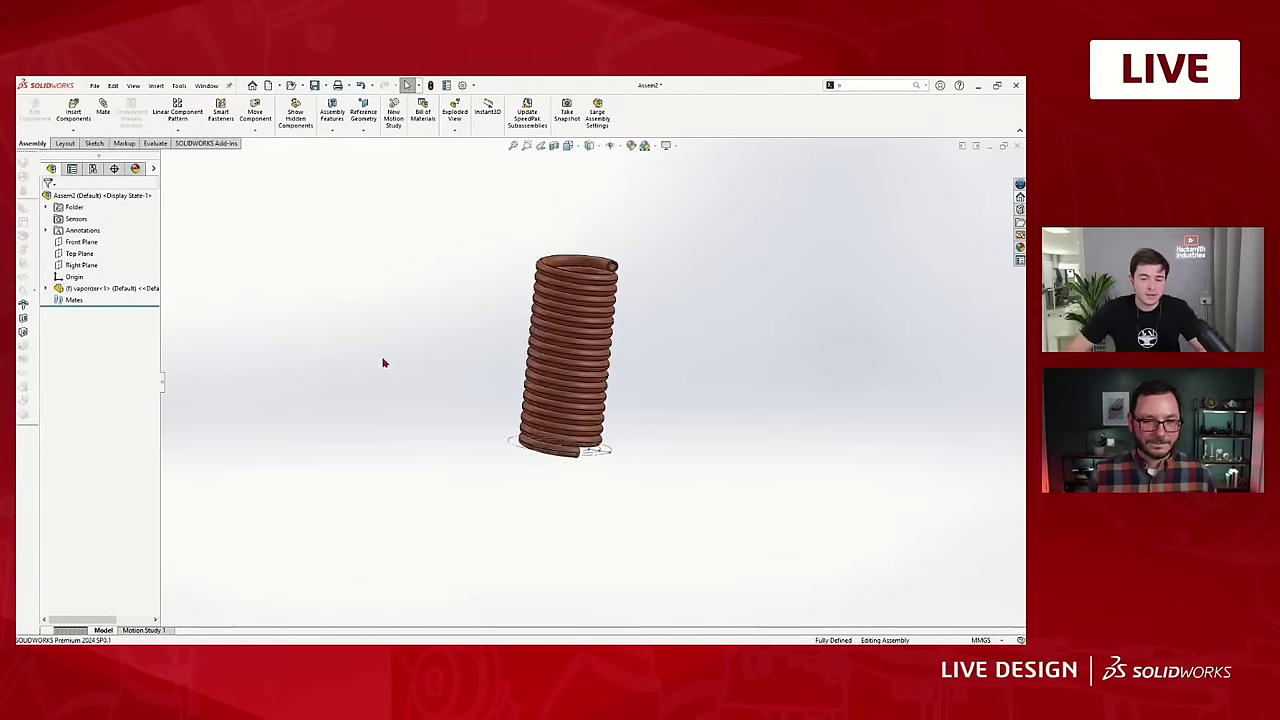
middle_click_drag(383, 363, 365, 438)
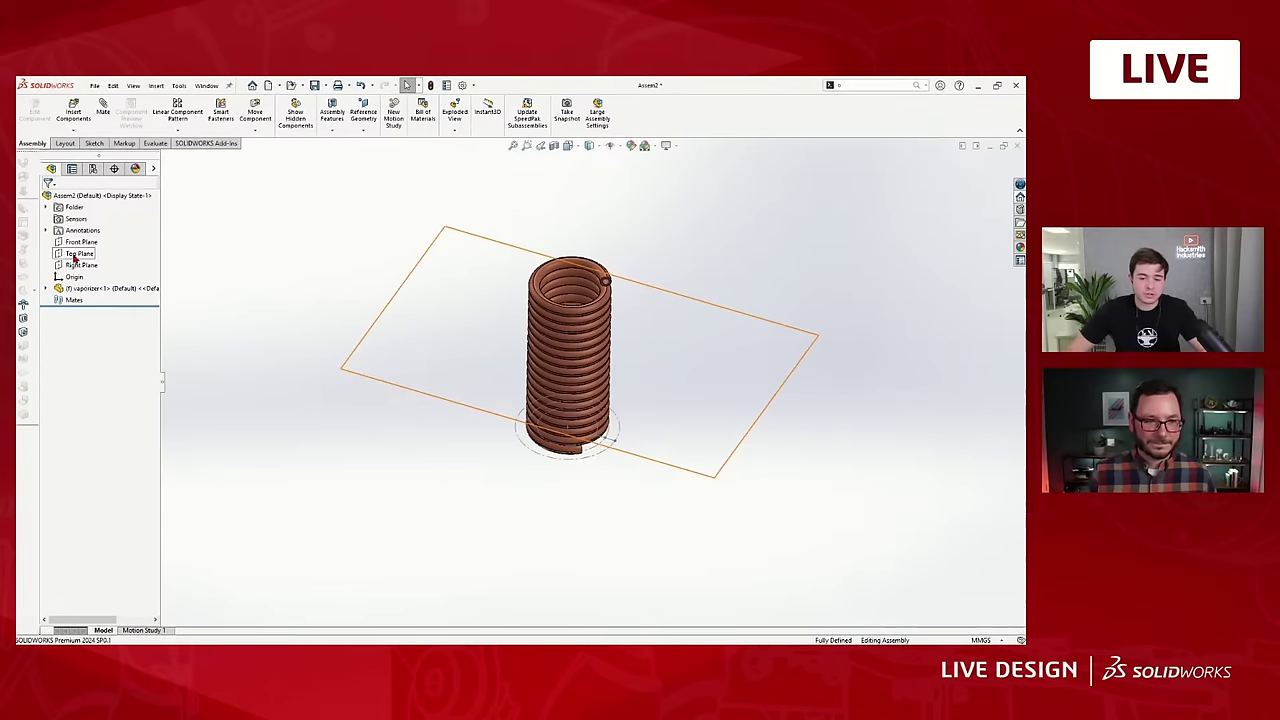
middle_click_drag(514, 322, 520, 377)
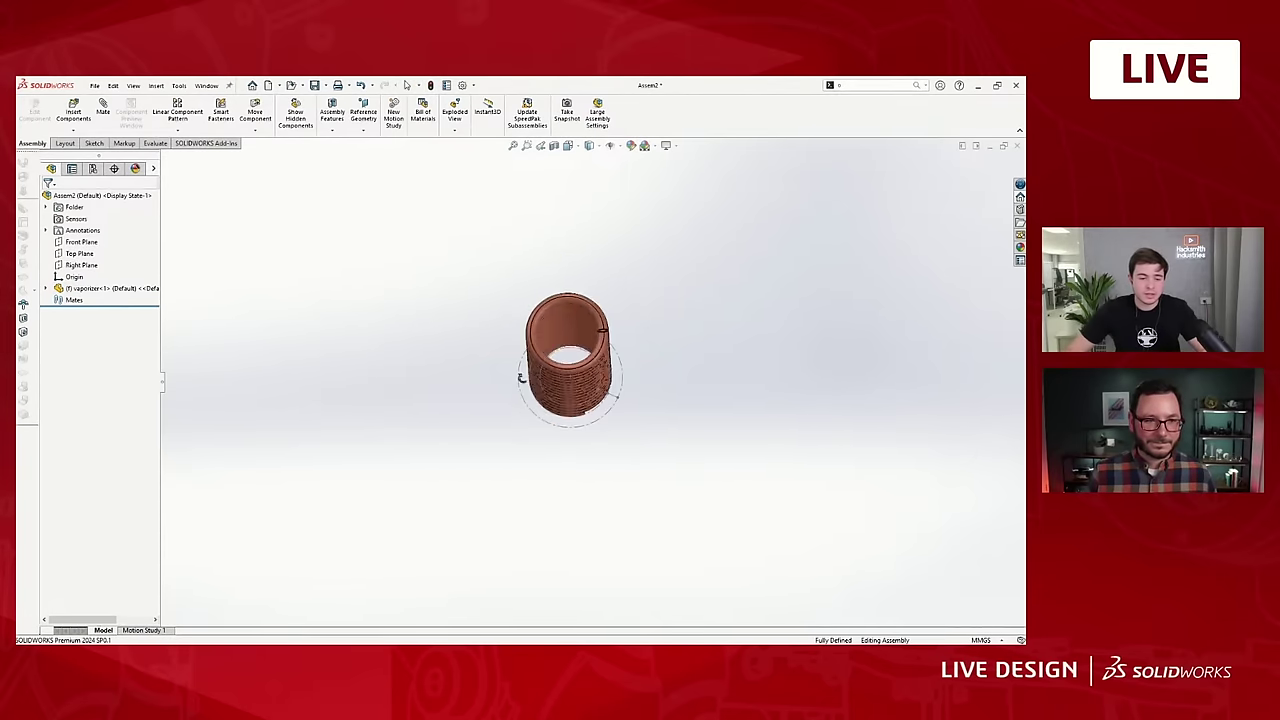
left_click(80, 242)
left_click(80, 253)
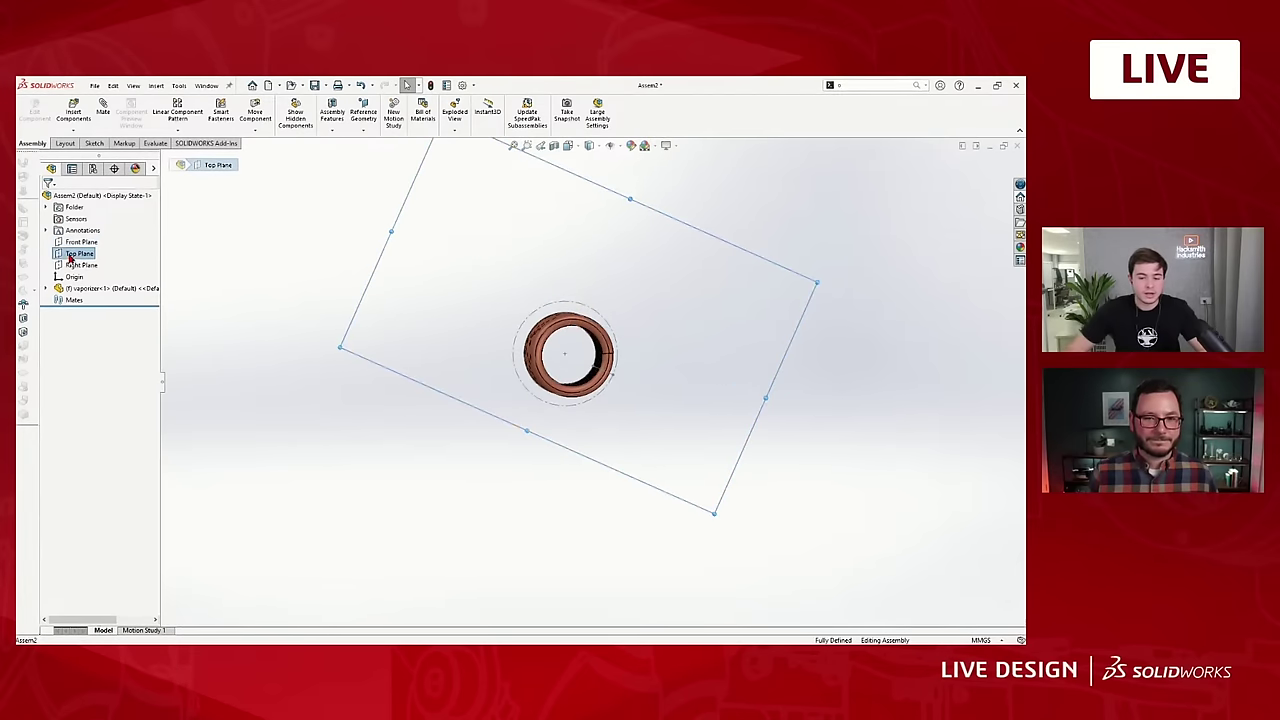
left_click(81, 265)
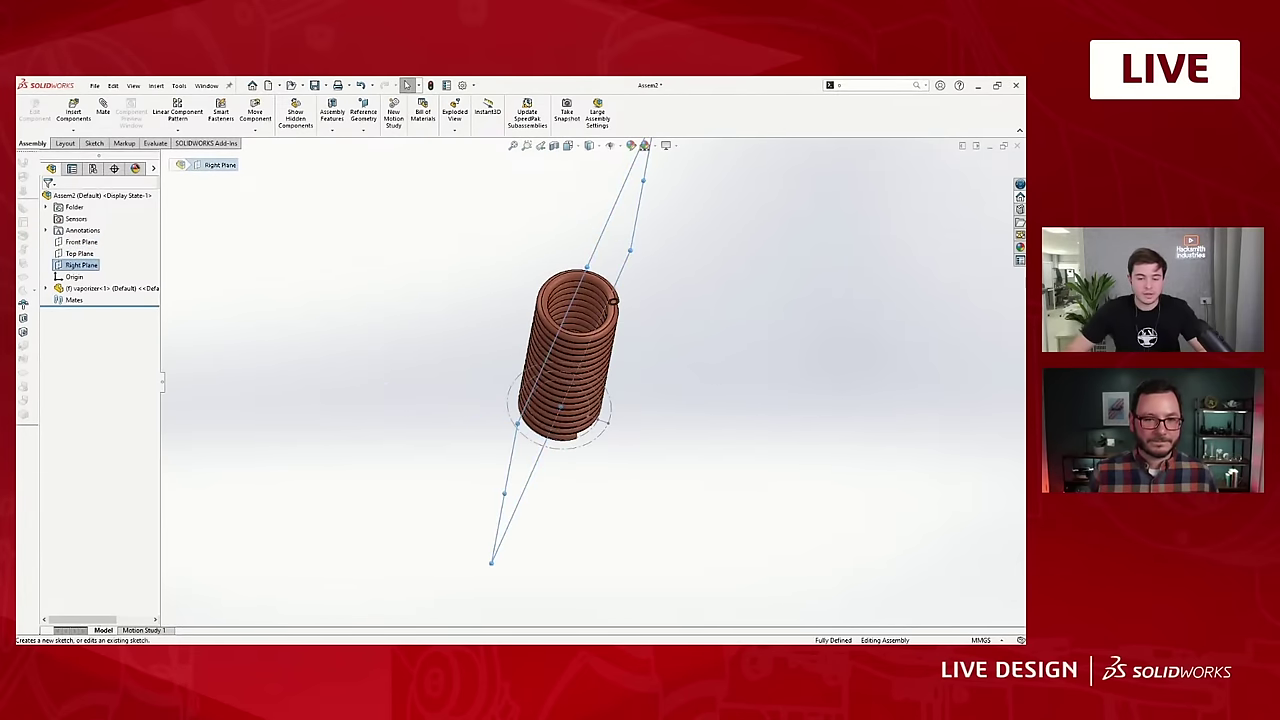
middle_click_drag(320, 255, 351, 348)
middle_click_drag(440, 392, 473, 328)
Float the fixed vaporizer component and expand its feature tree to expose its reference planes.
left_click(60, 288)
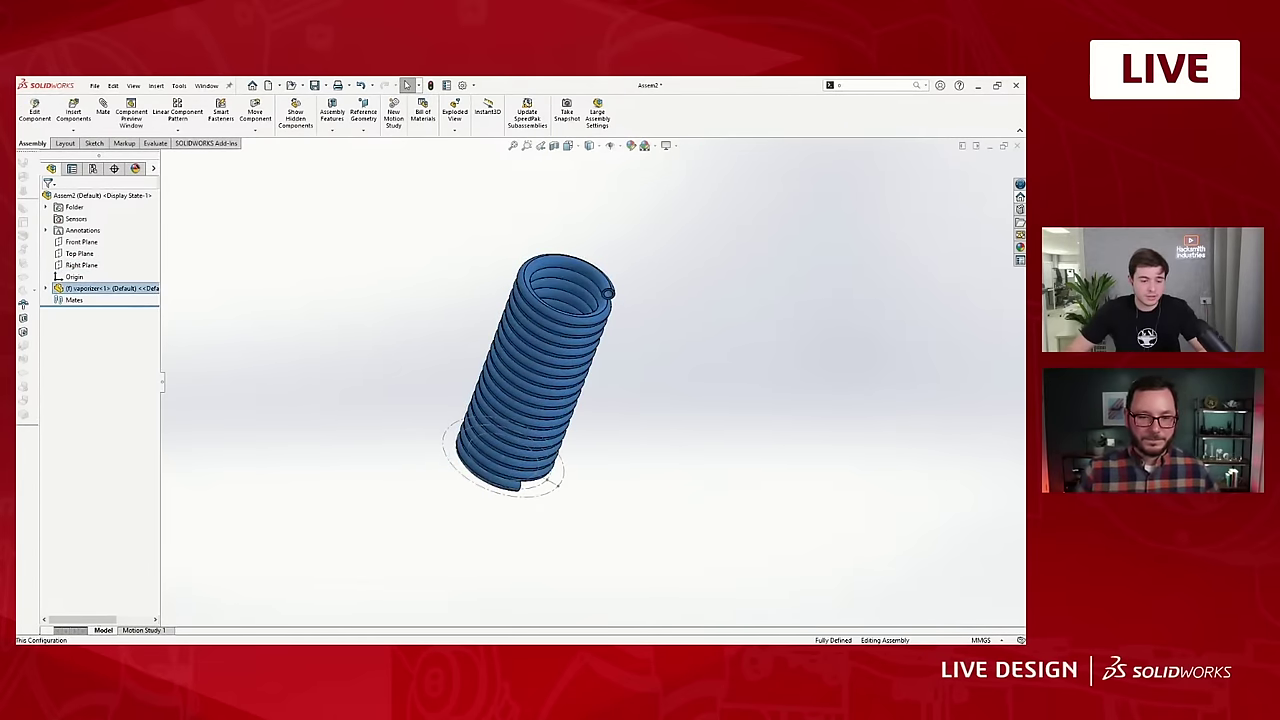
left_click(135, 413)
left_click(45, 288)
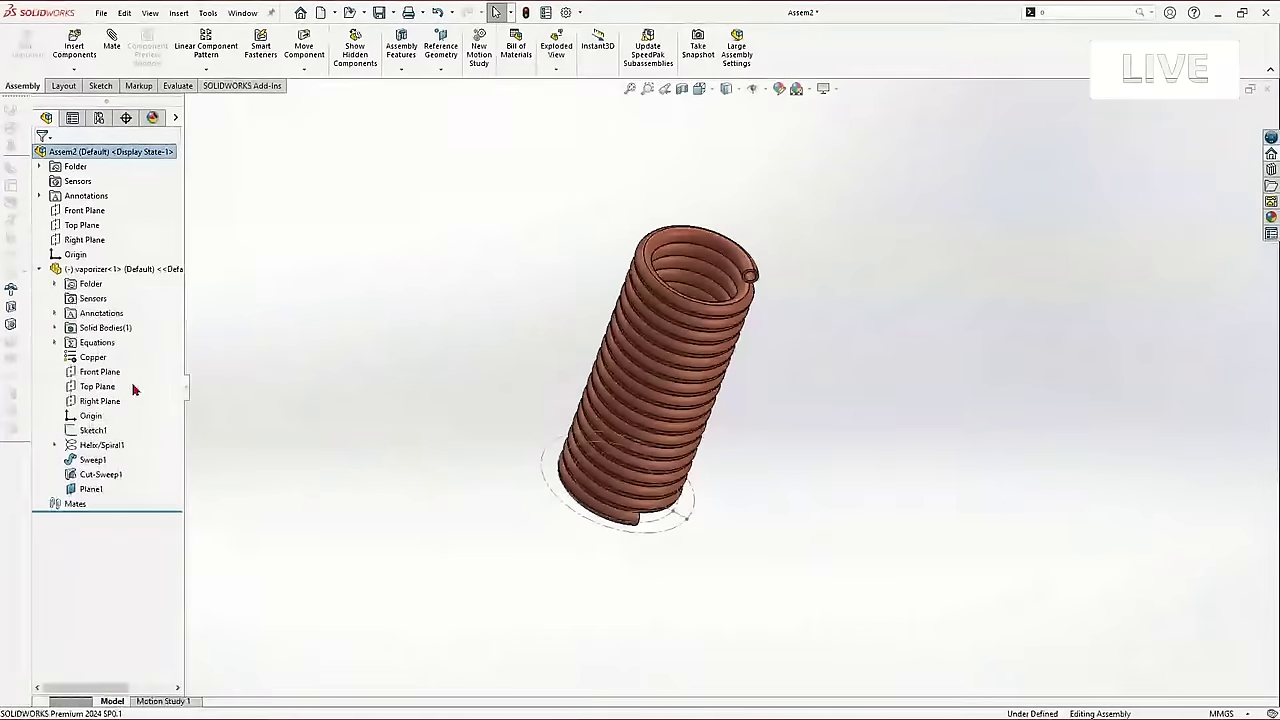
Add a coincident mate between the vaporizer's Front Plane and the assembly's Front Plane.
left_click(97, 370)
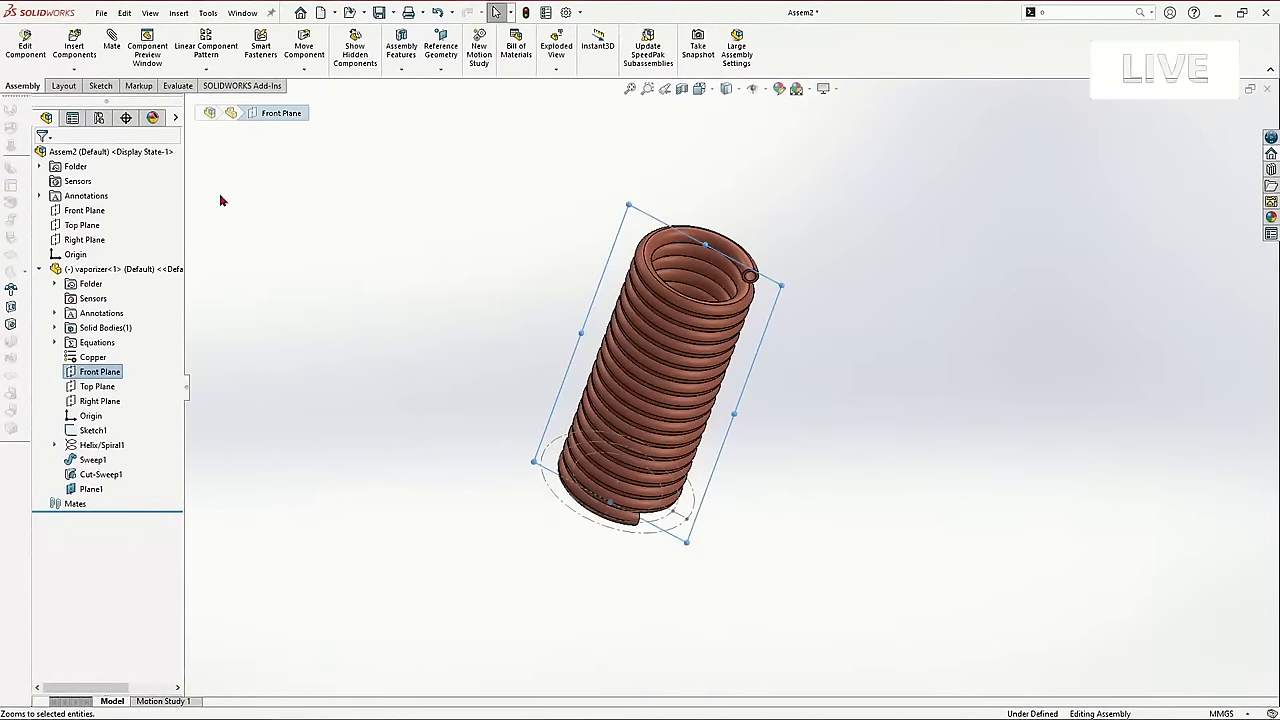
left_click(72, 210, "ctrl")
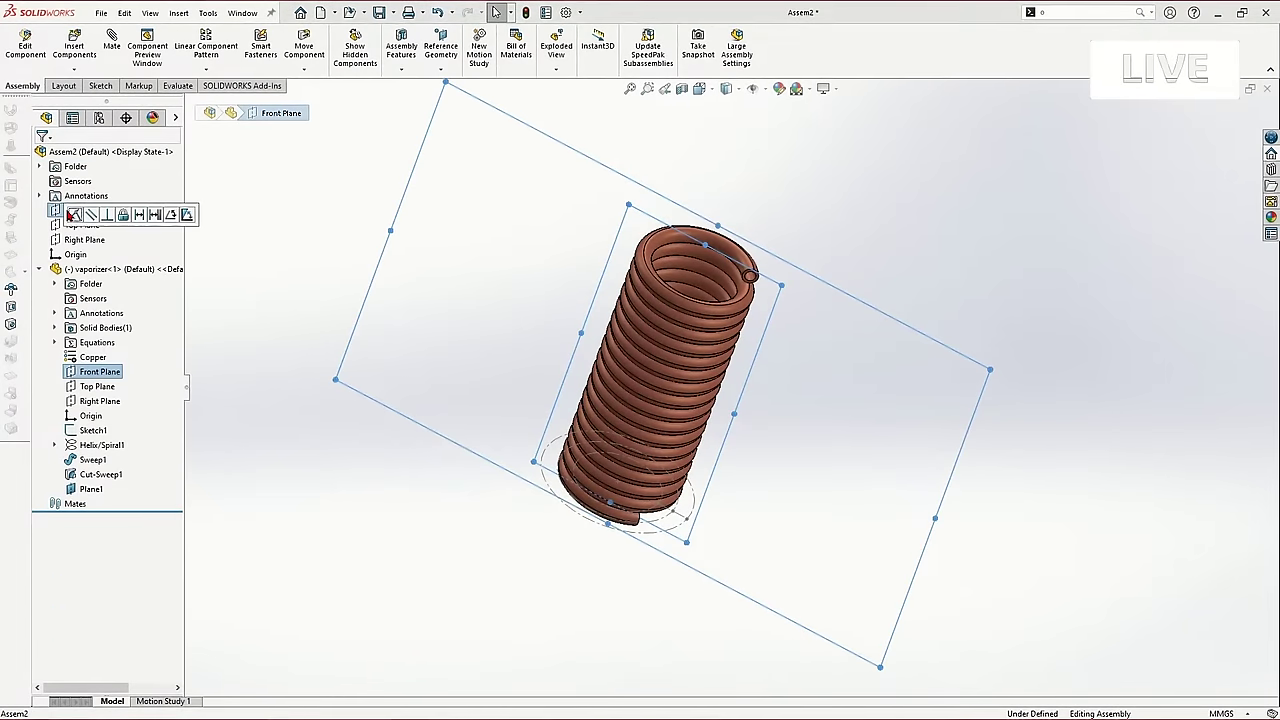
key("Return")
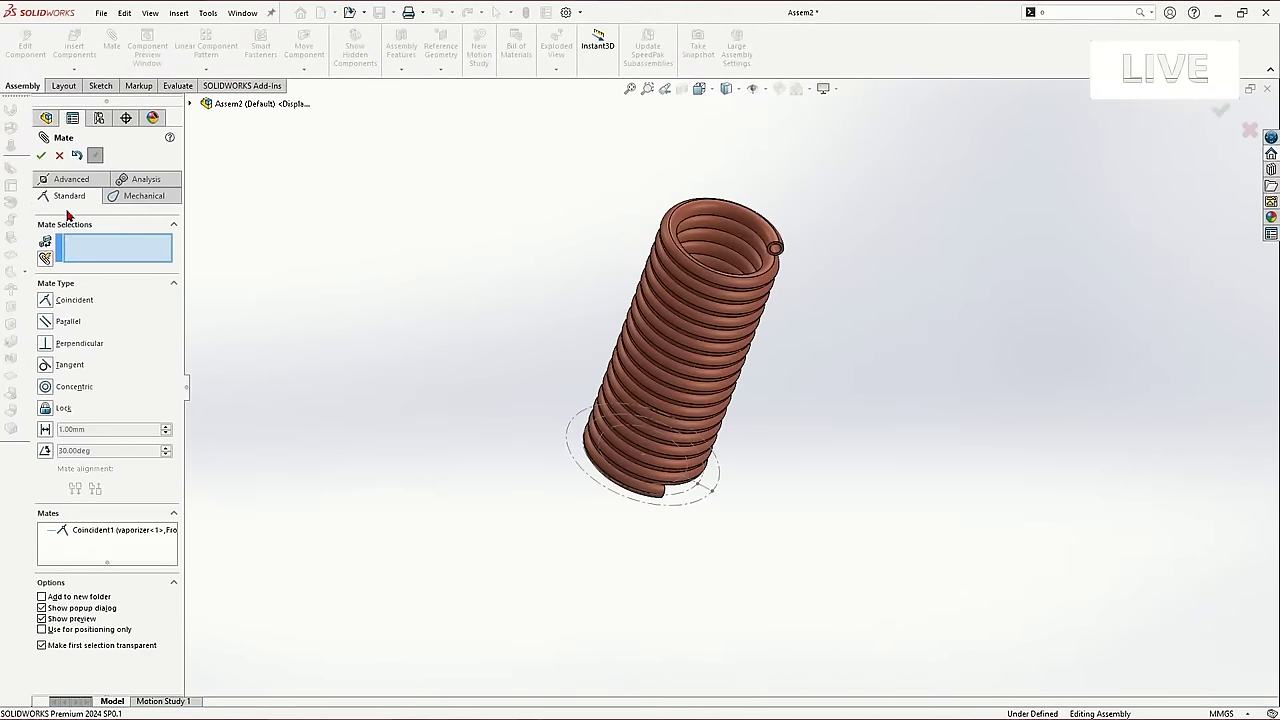
left_click(41, 156)
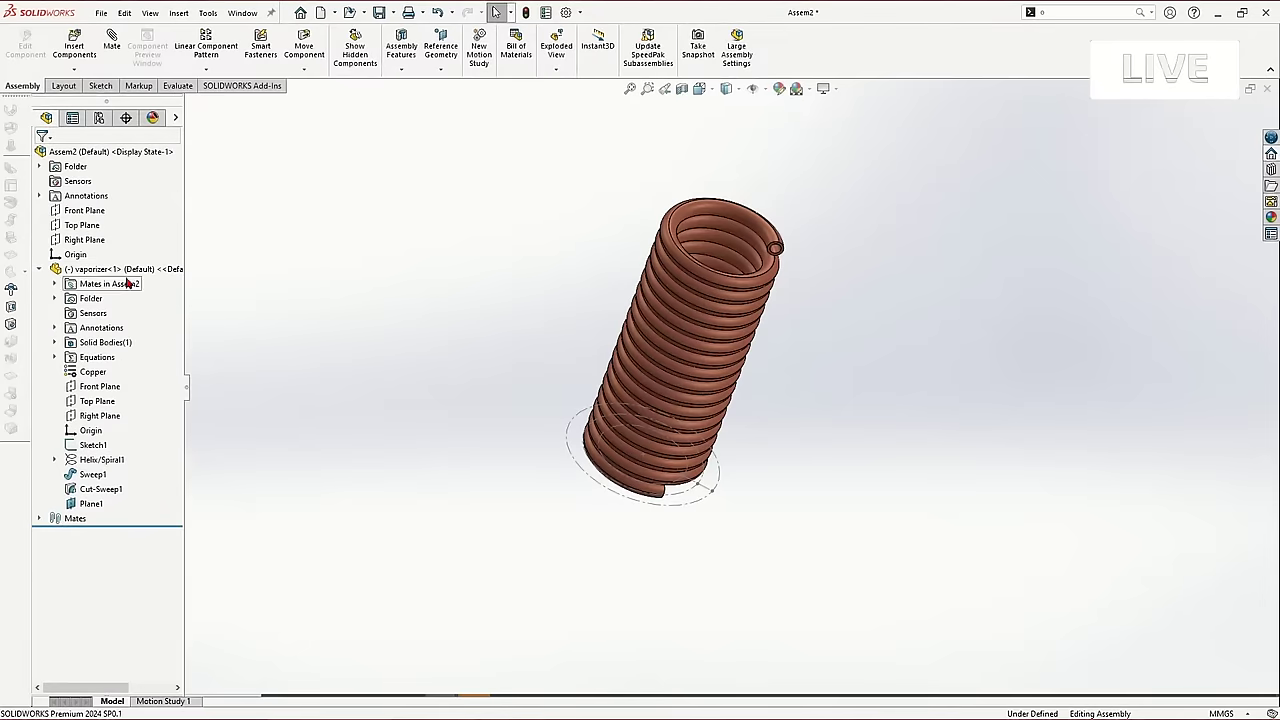
Add a coincident mate between the assembly's Right Plane and the vaporizer's Right Plane.
left_click(84, 240)
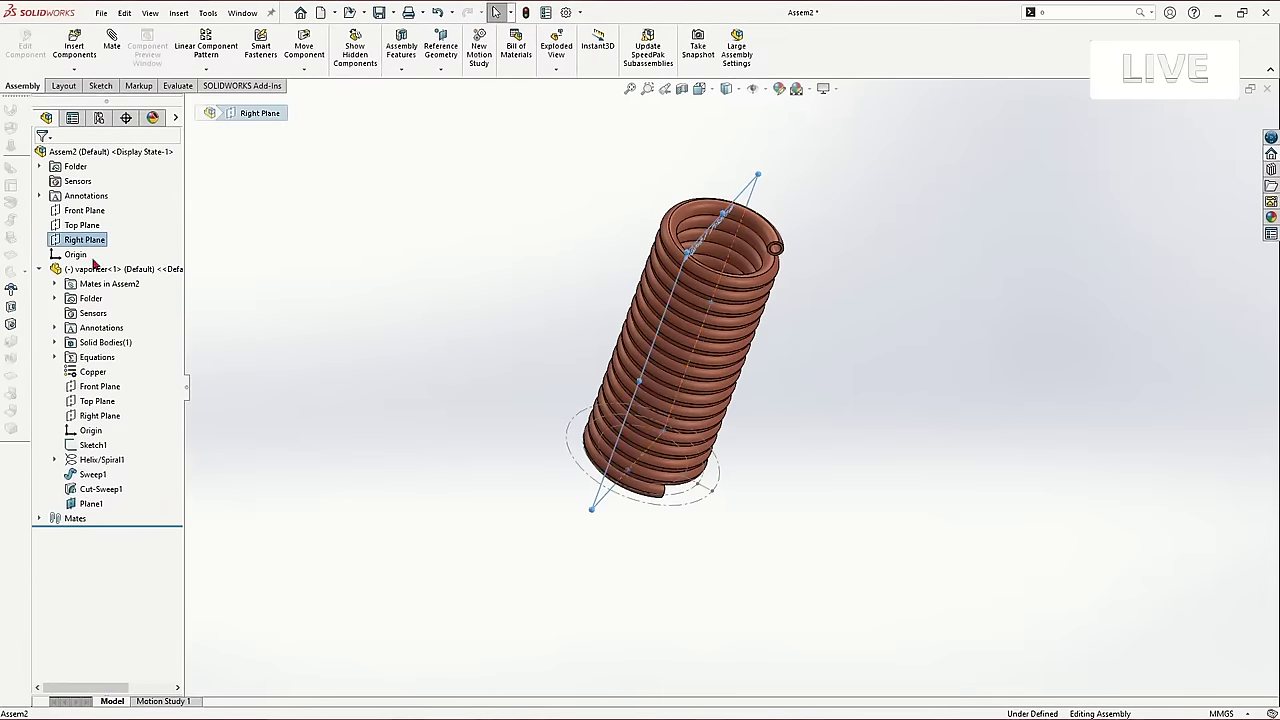
left_click(88, 418, "ctrl")
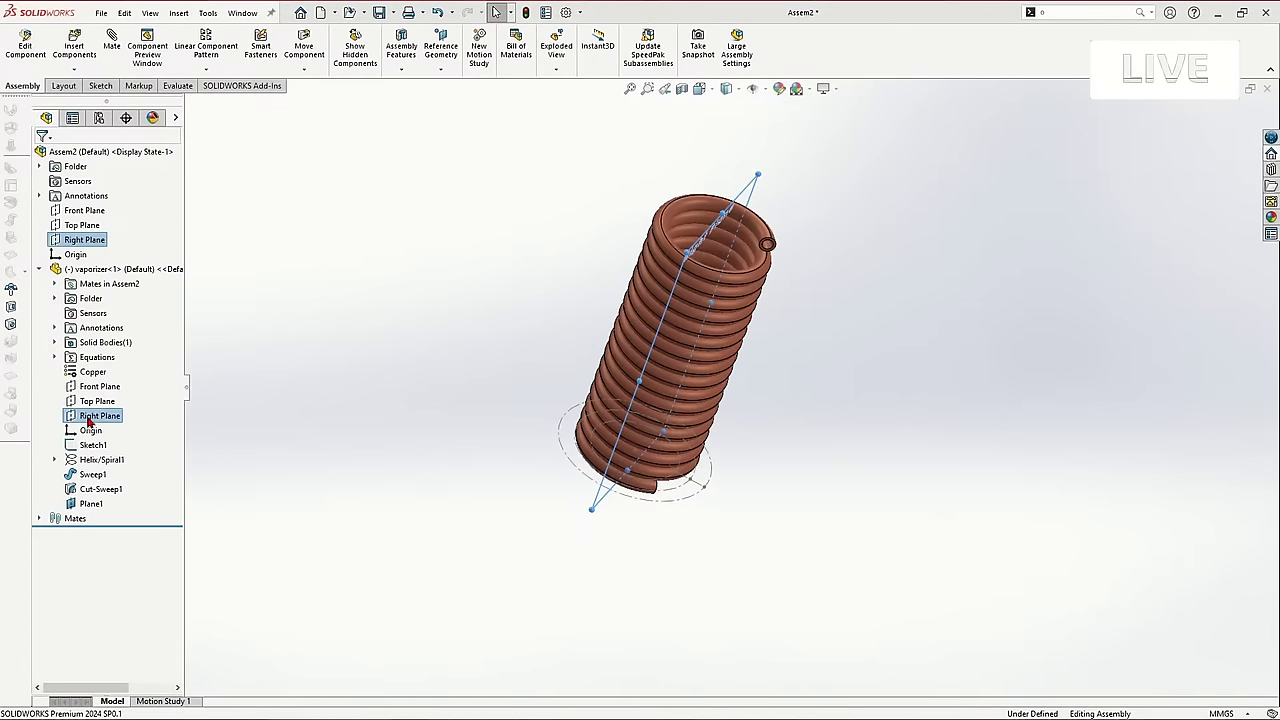
key("m")
key("Return")
key("Return")
Add a coincident mate between the assembly's Top Plane and the vaporizer's Top Plane.
left_click(84, 230)
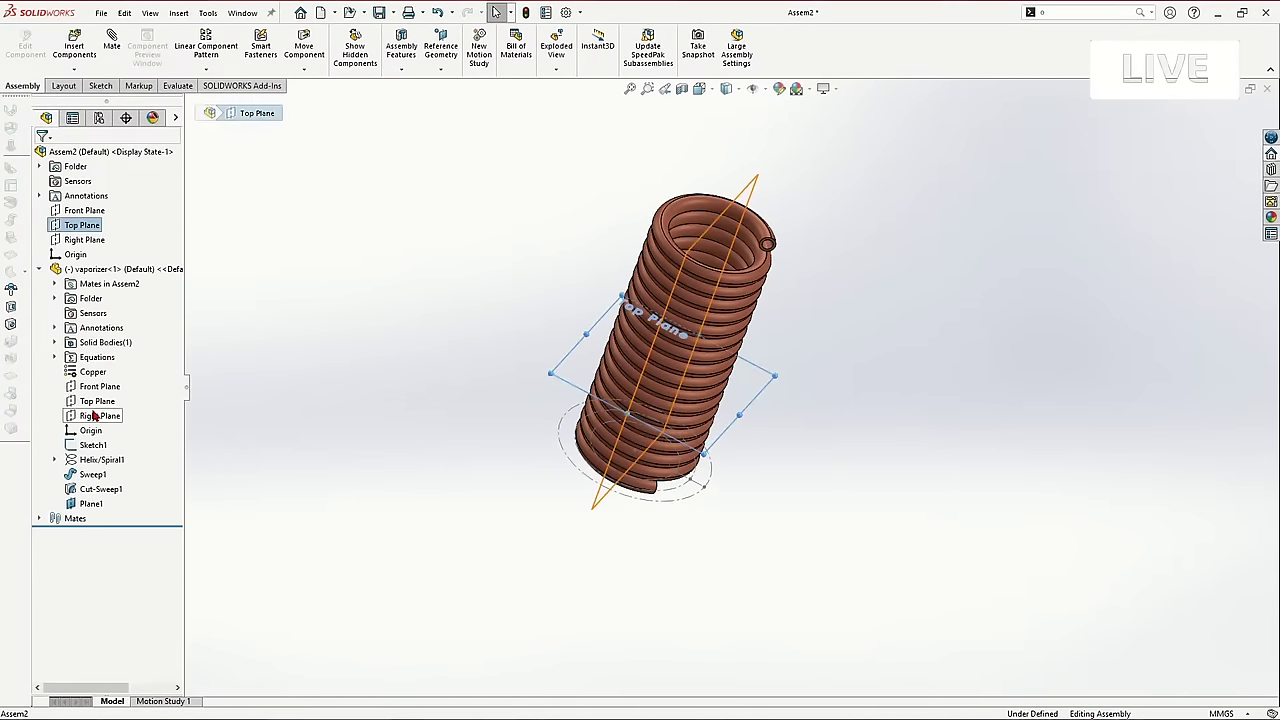
left_click(97, 401, "ctrl")
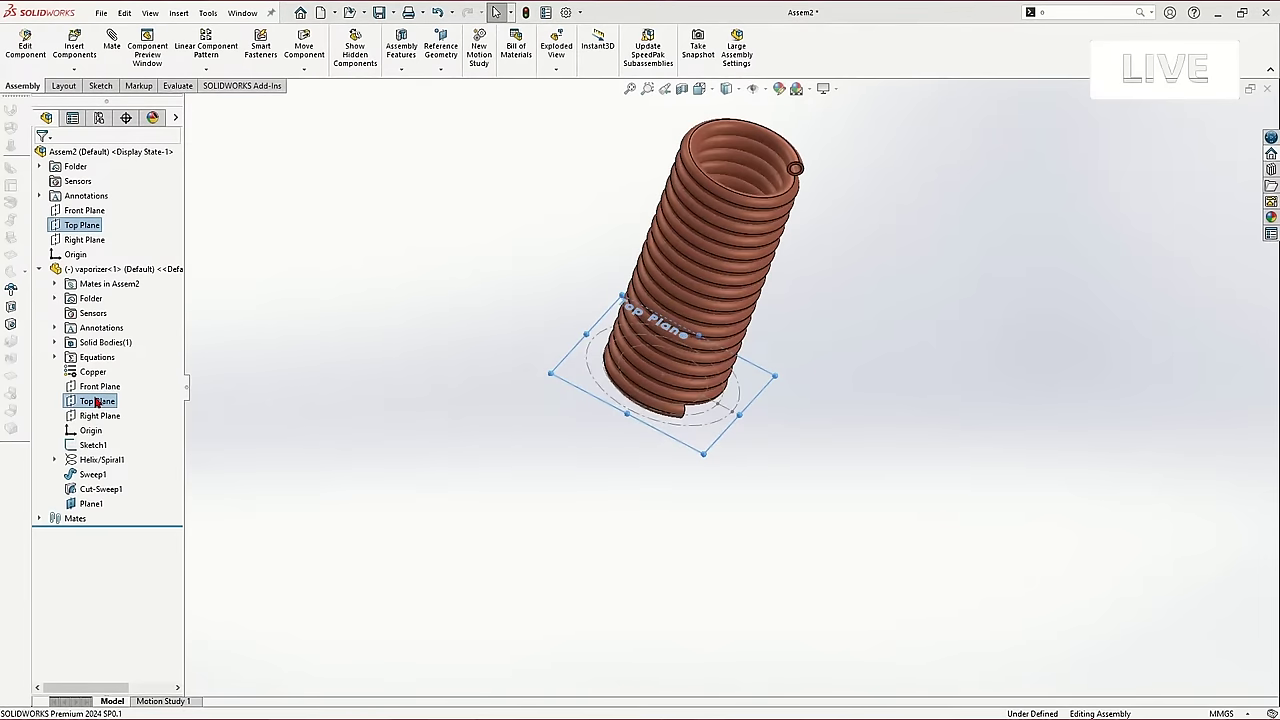
key("m")
key("Return")
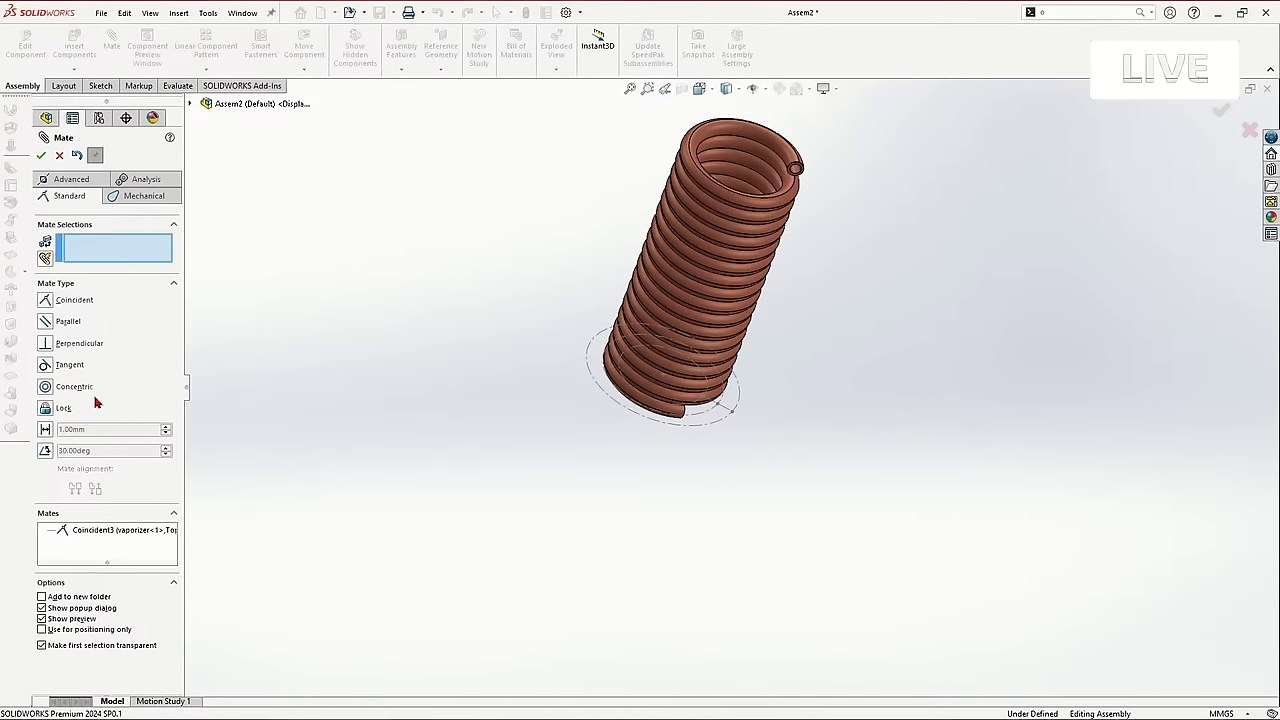
key("Return")
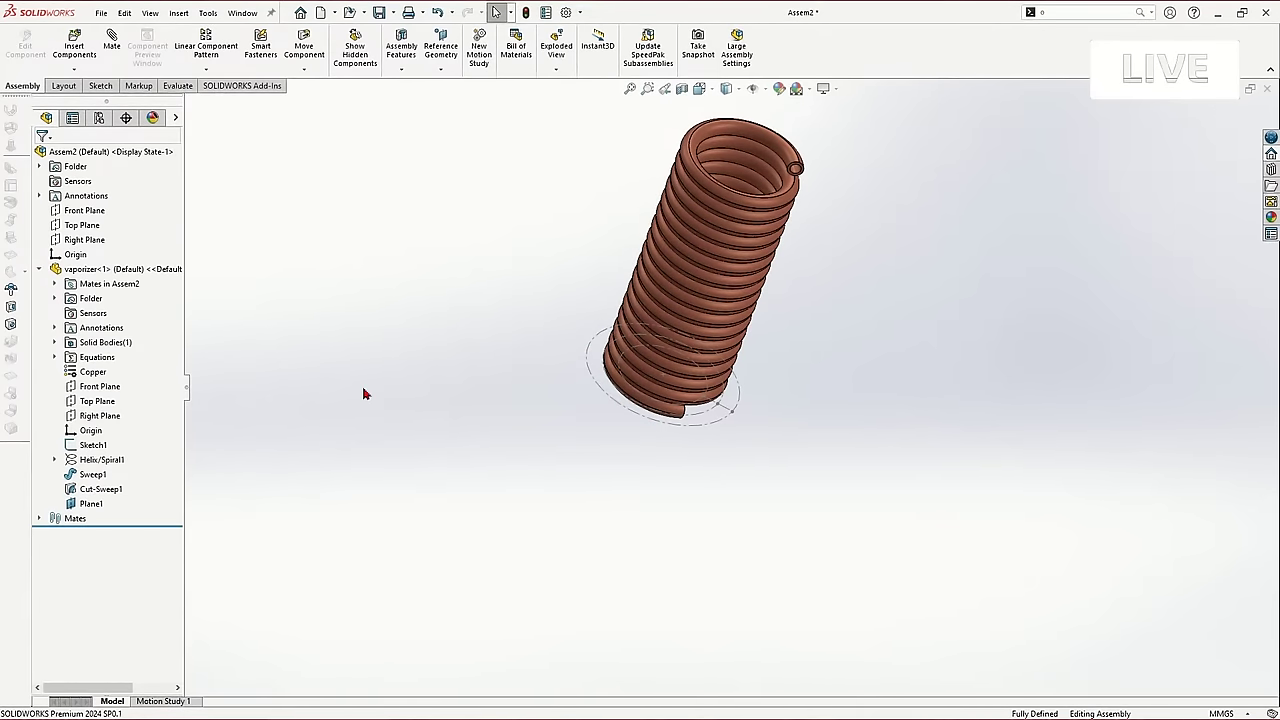
Examine the mated coil and its swept tube surface from several angles, and collapse the vaporizer's feature tree.
scroll(765, 313, "up", 2)
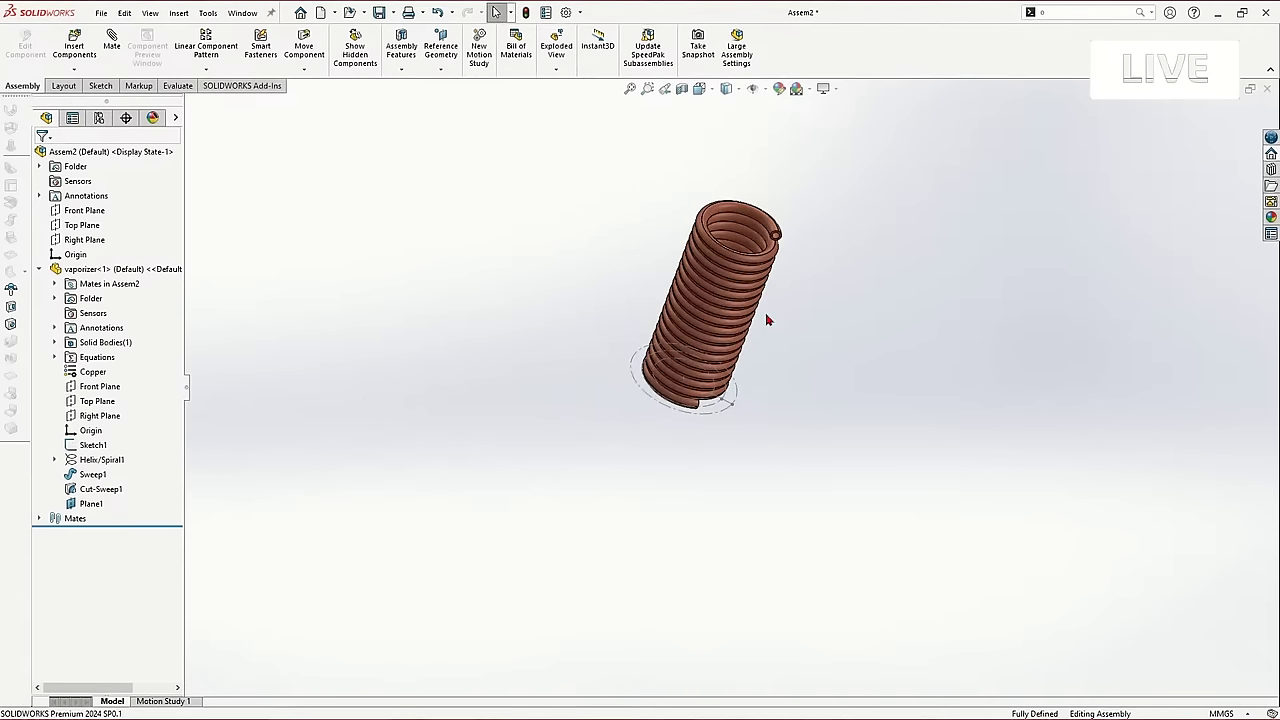
scroll(767, 302, "down", 3)
scroll(765, 383, "up", 1)
middle_click_drag(765, 383, 709, 412)
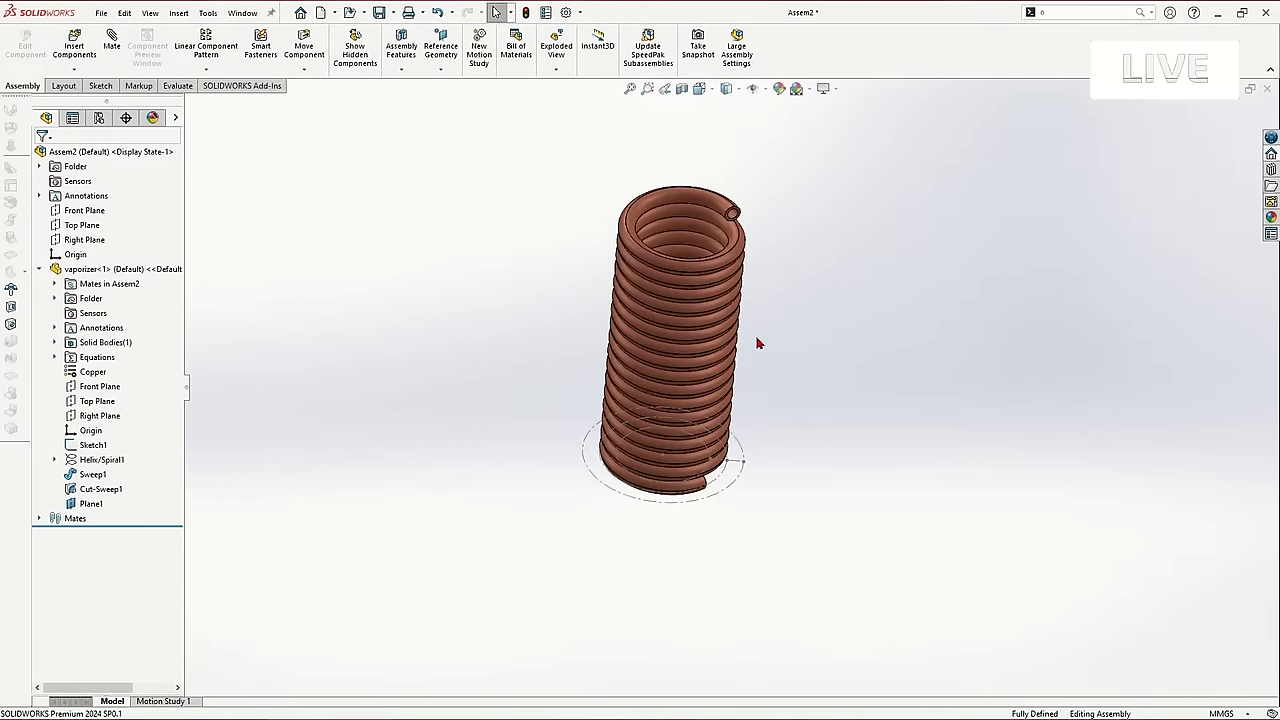
scroll(757, 335, "up", 2)
scroll(770, 342, "down", 2)
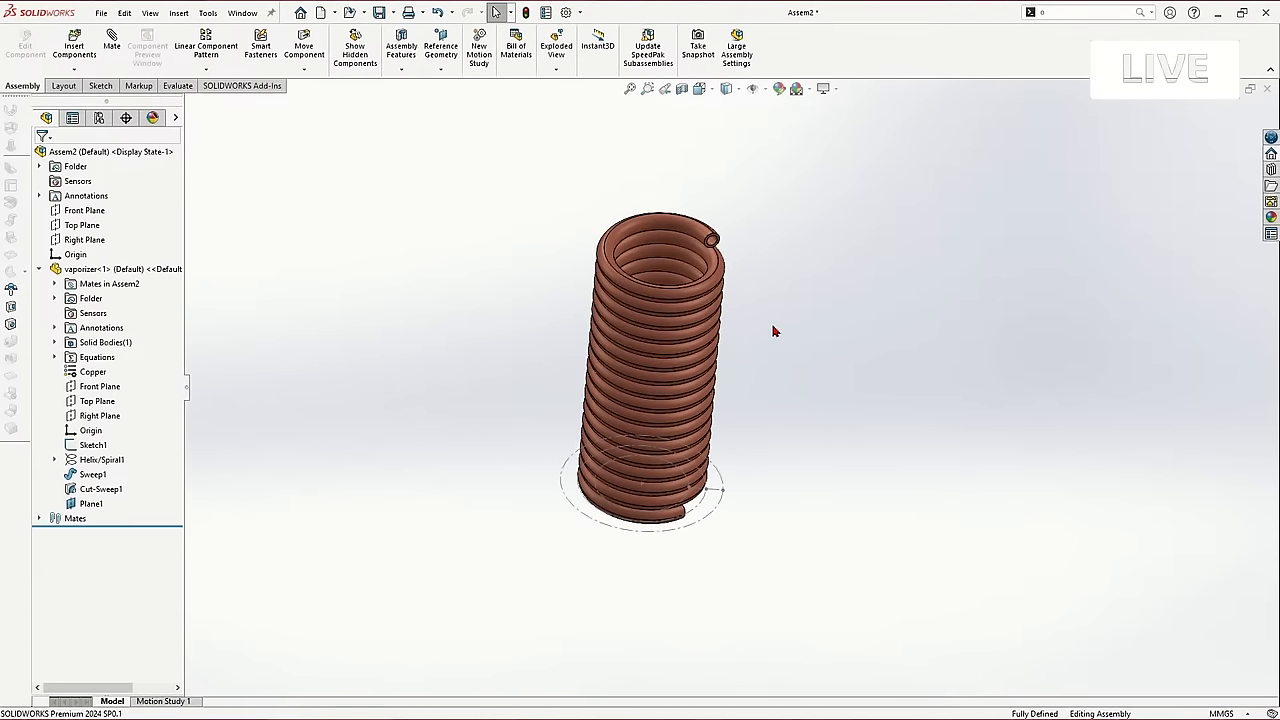
middle_click_drag(771, 336, 777, 237)
left_click(732, 275)
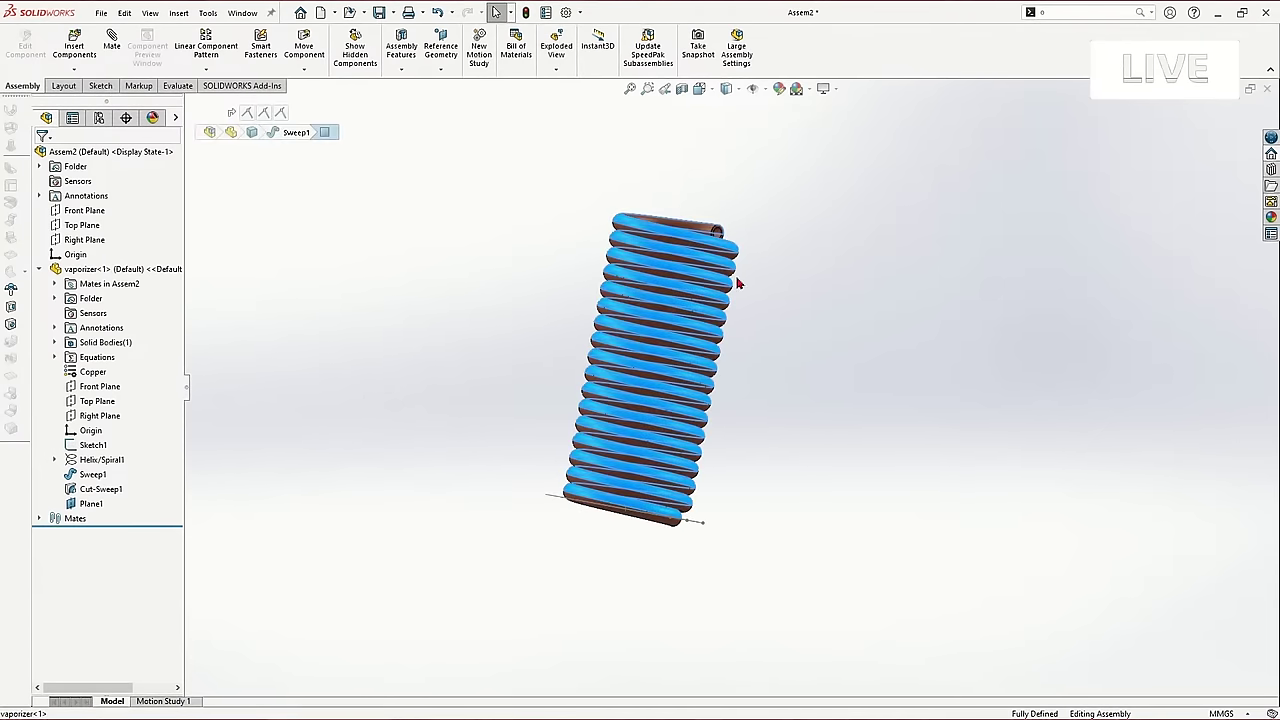
left_click(960, 318)
middle_click_drag(845, 318, 819, 366)
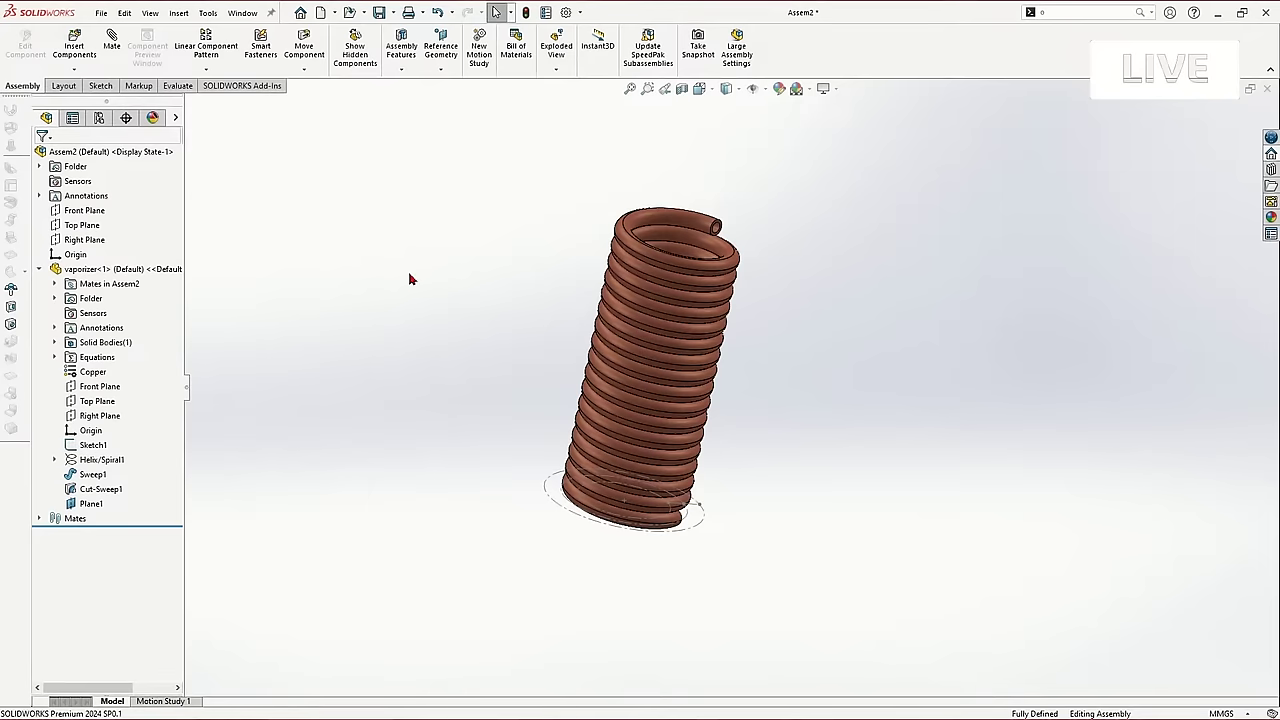
left_click(40, 269)
scroll(432, 276, "up", 3)
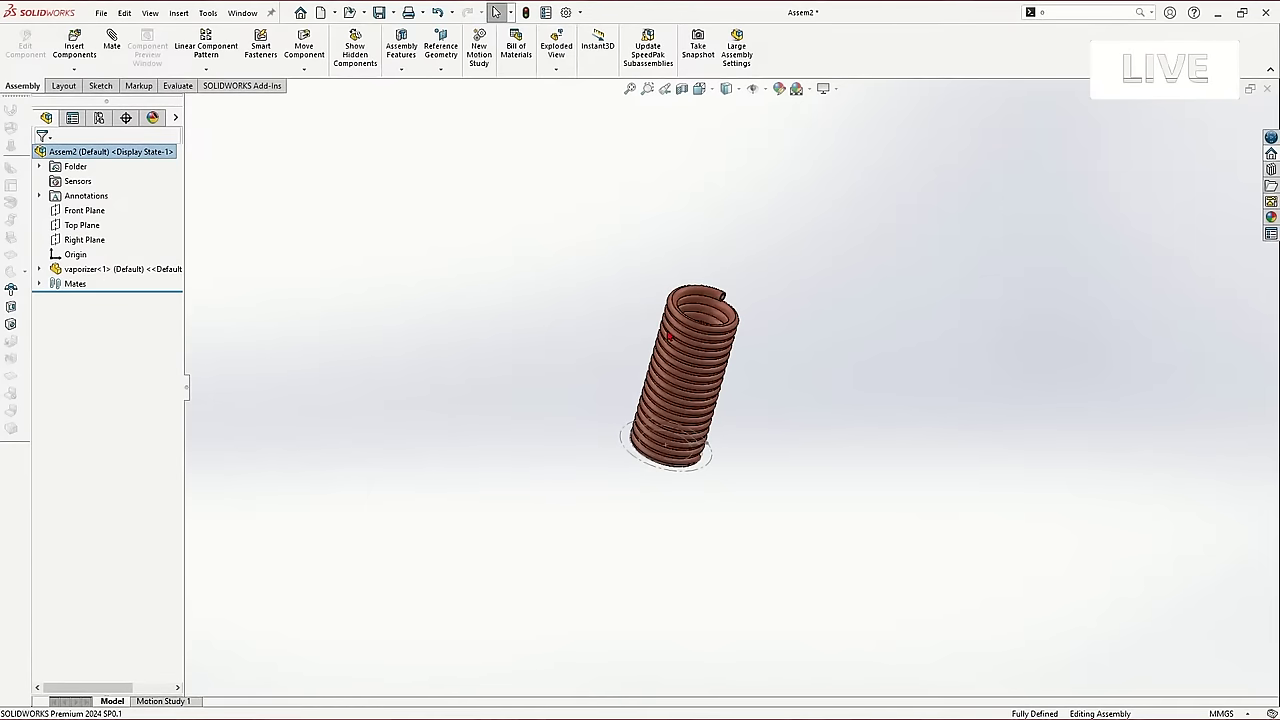
Save the new assembly as Assem2.SLDASM in the SolidWorks LIVE folder.
left_click_drag(681, 373, 790, 415)
scroll(854, 240, "down", 4)
scroll(770, 415, "up", 4)
left_click(763, 438)
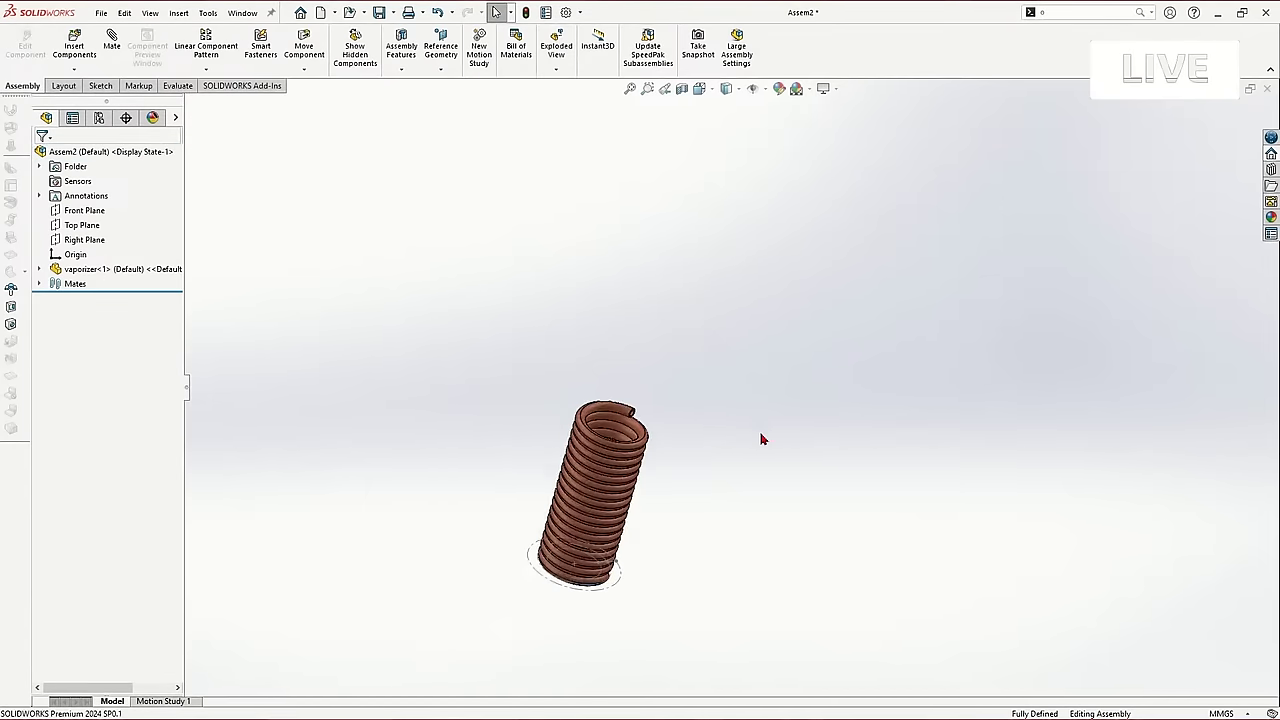
scroll(765, 440, "down", 1)
scroll(760, 455, "up", 2)
scroll(711, 561, "down", 3)
middle_click_drag(696, 467, 676, 523)
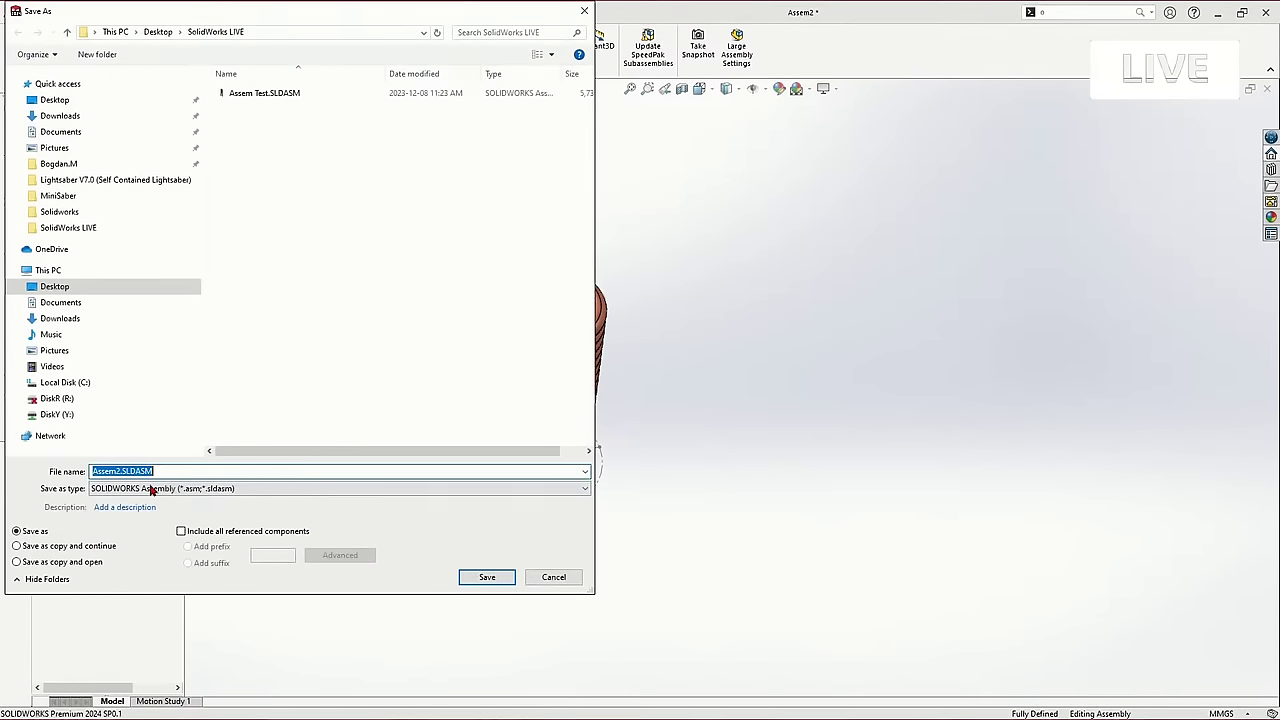
left_click(480, 579)
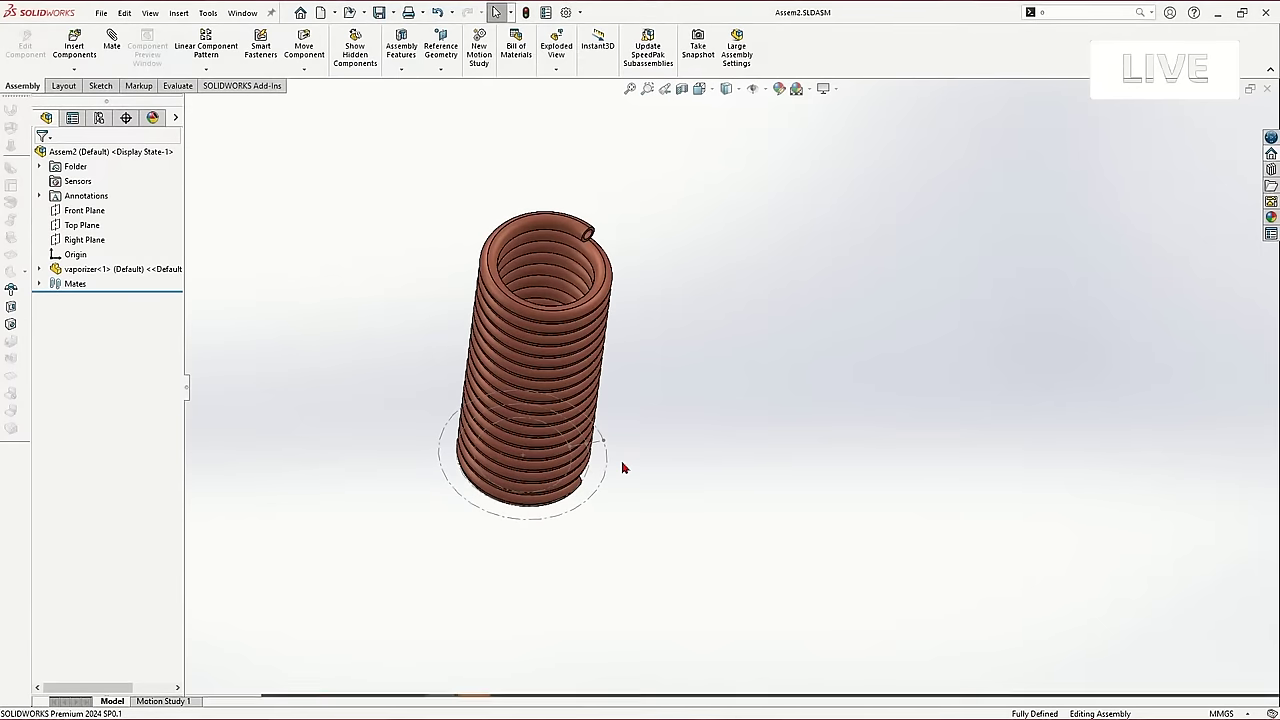
Insert the Heat Pipe 2 part in its 200x8x3 configuration and place it beside the vaporizer coil.
left_click(74, 46)
left_click(72, 303)
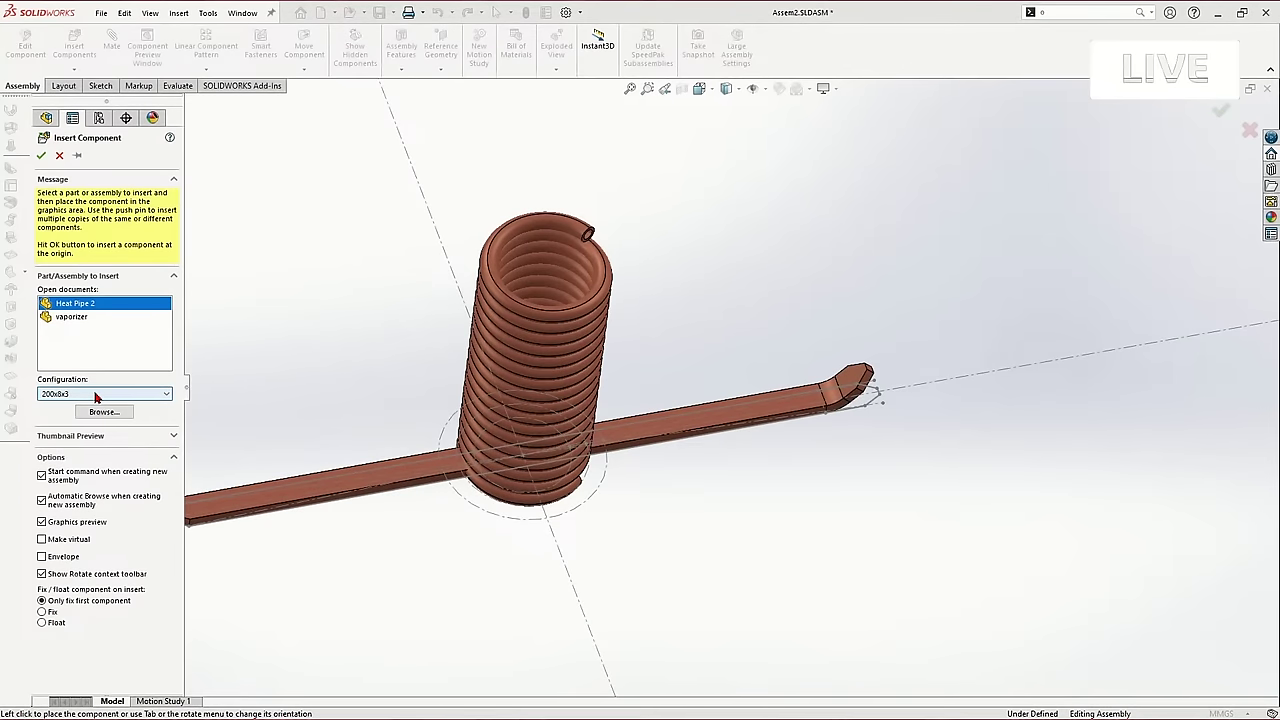
left_click(842, 394)
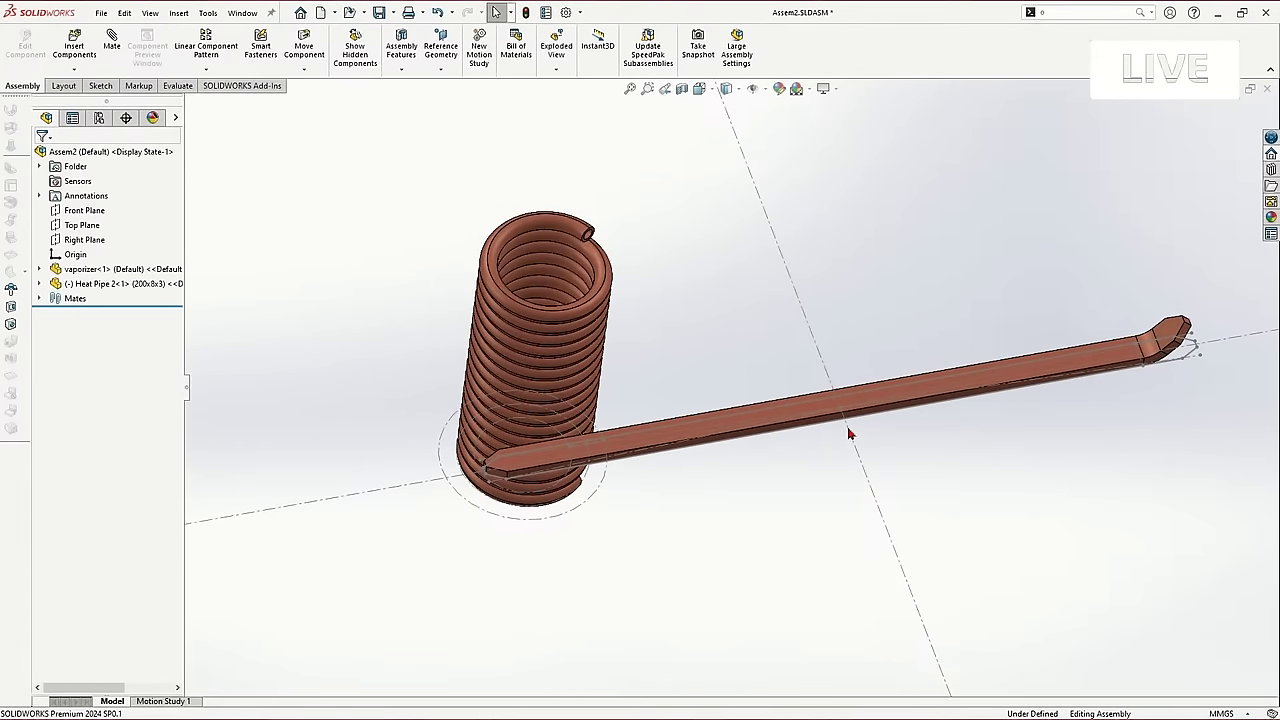
Hide the Boss-Extrude1 sketch of Heat Pipe 2 and turn off the display of the remaining sketch geometry.
left_click(40, 284)
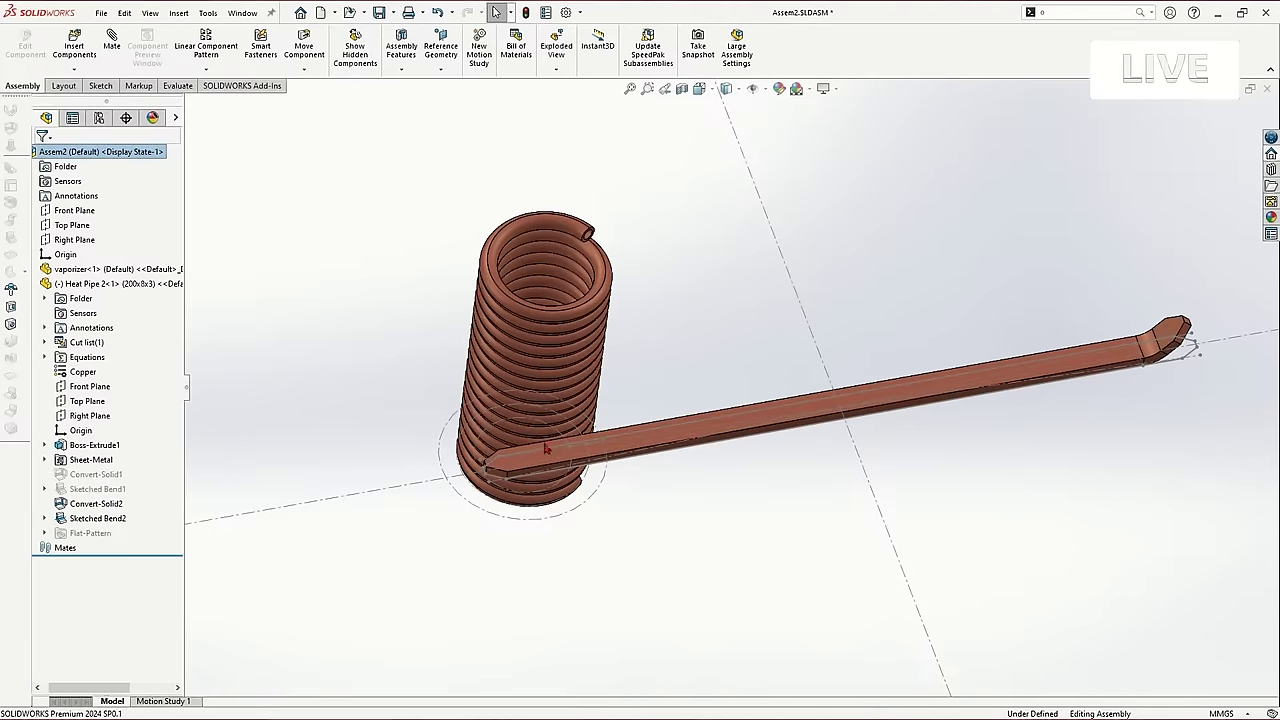
left_click(44, 445)
left_click(117, 458)
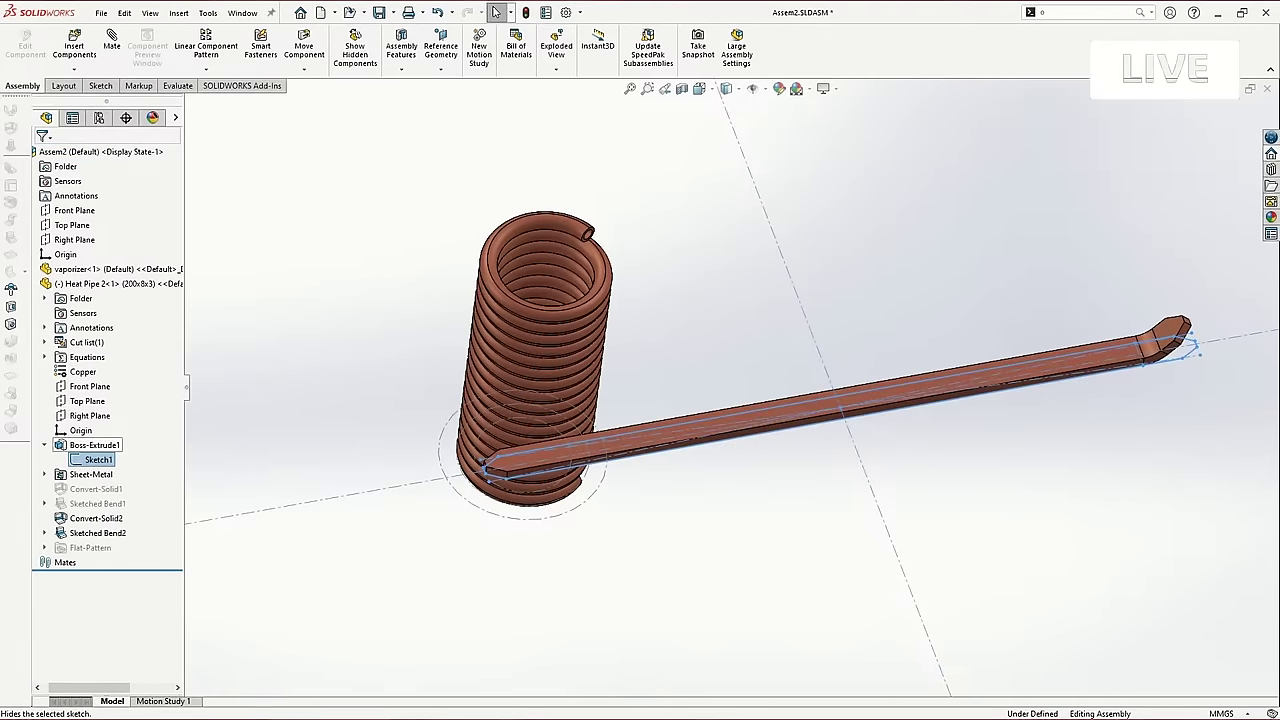
left_click(734, 323)
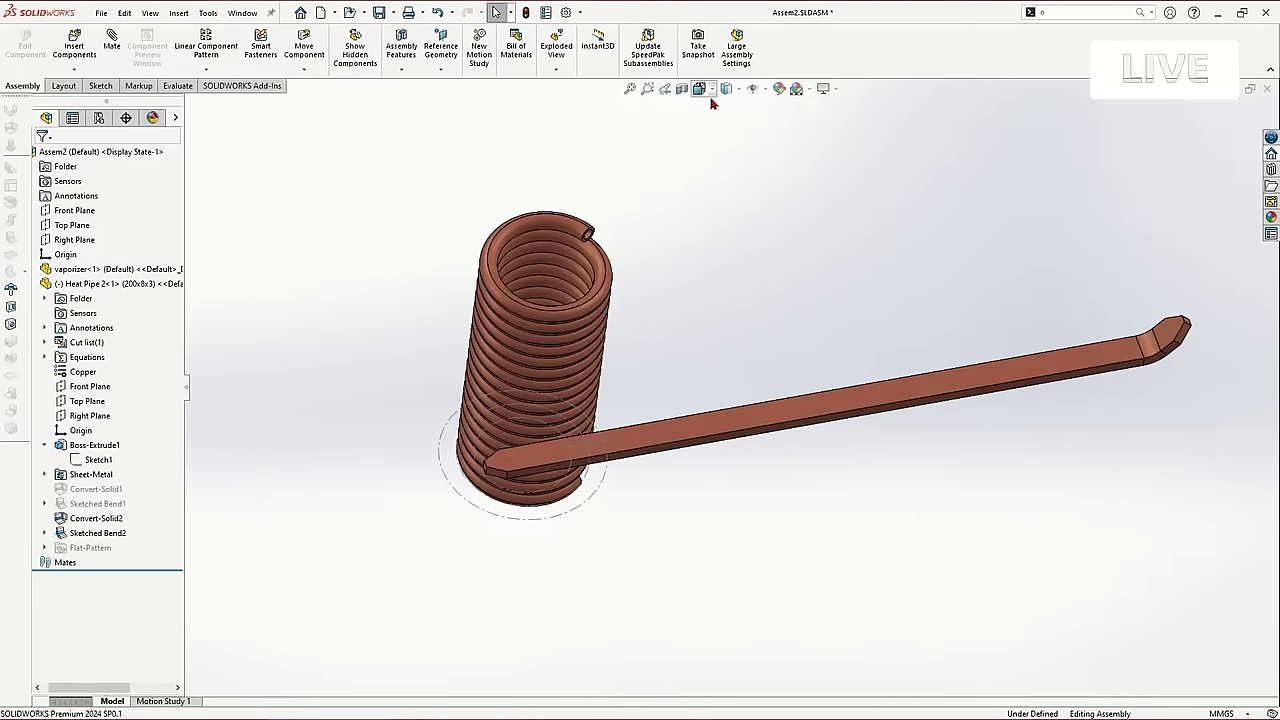
left_click(753, 89)
Add a coincident mate between the long flat face of Heat Pipe 2 and the vaporizer's Plane1.
middle_click_drag(827, 320, 777, 397)
left_click(758, 400)
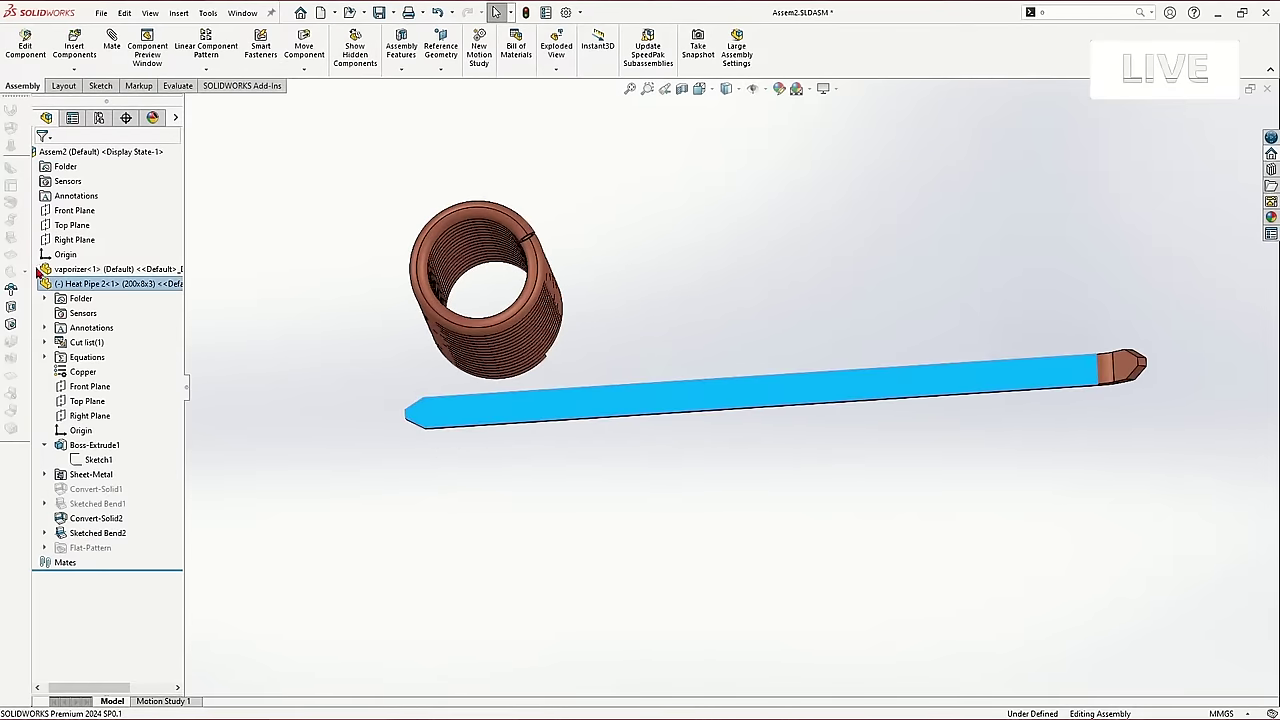
left_click(38, 270)
scroll(114, 510, "down", 3)
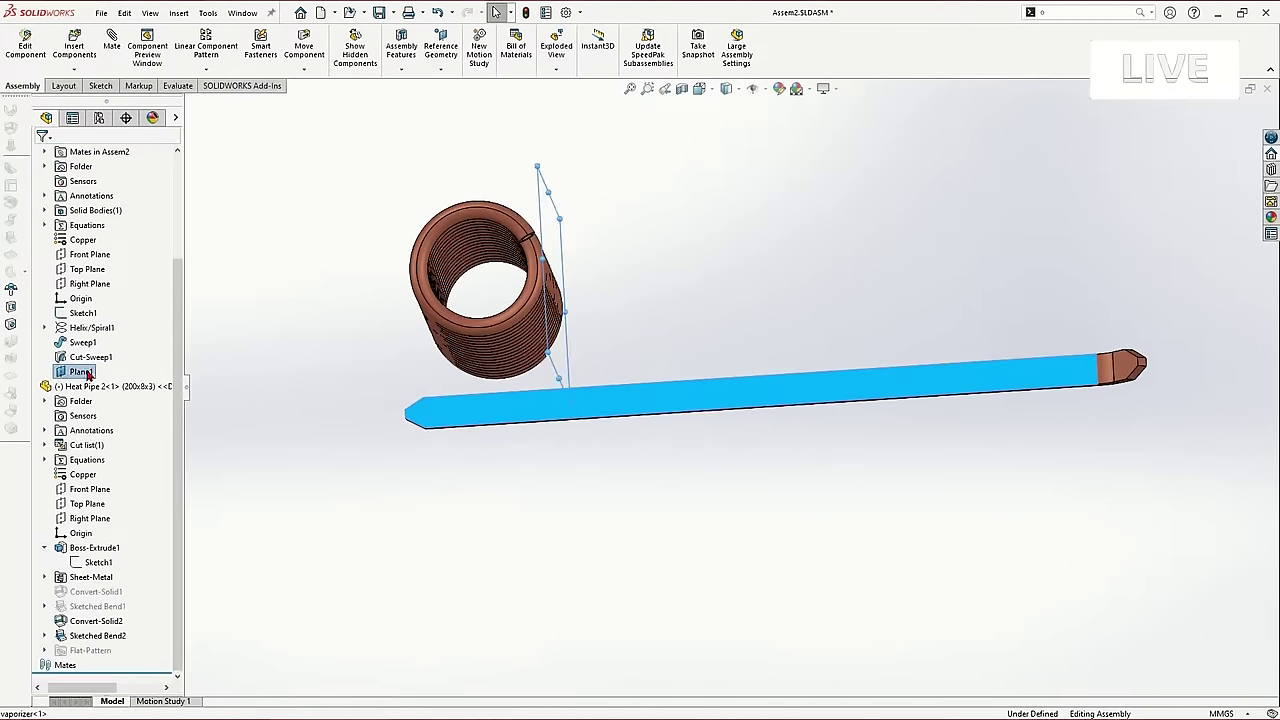
left_click(111, 50)
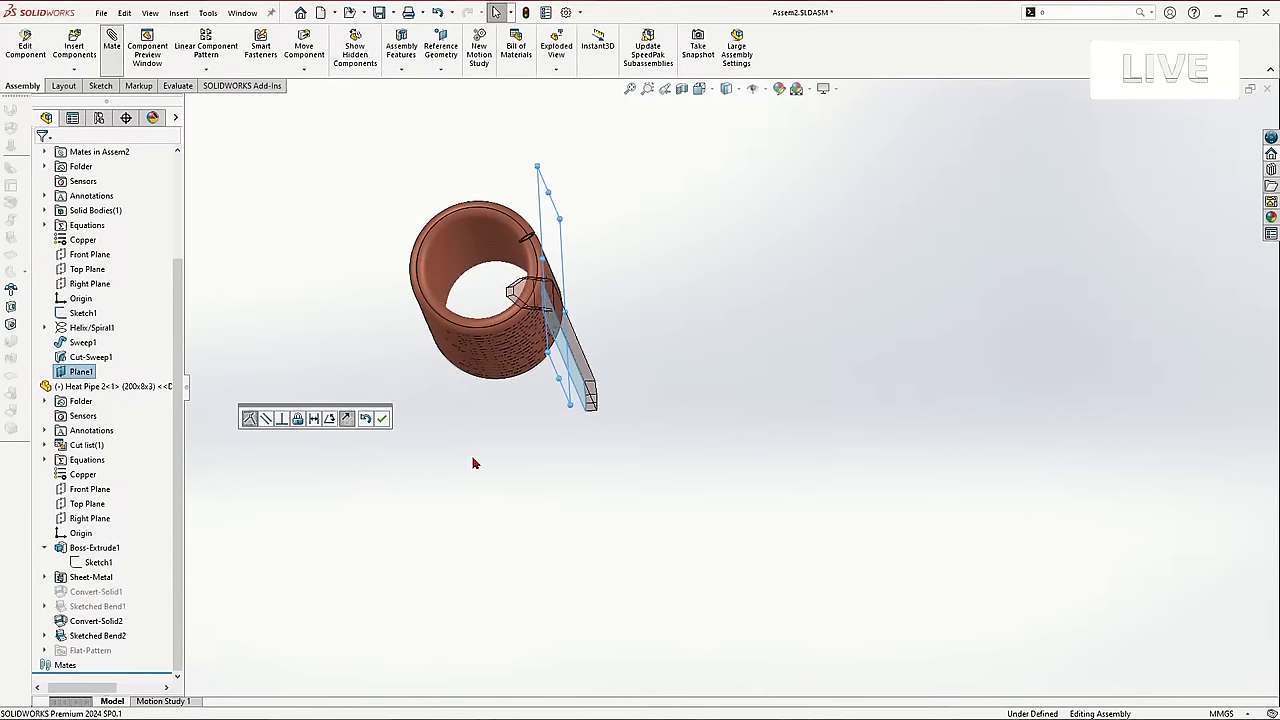
middle_click_drag(569, 474, 511, 293)
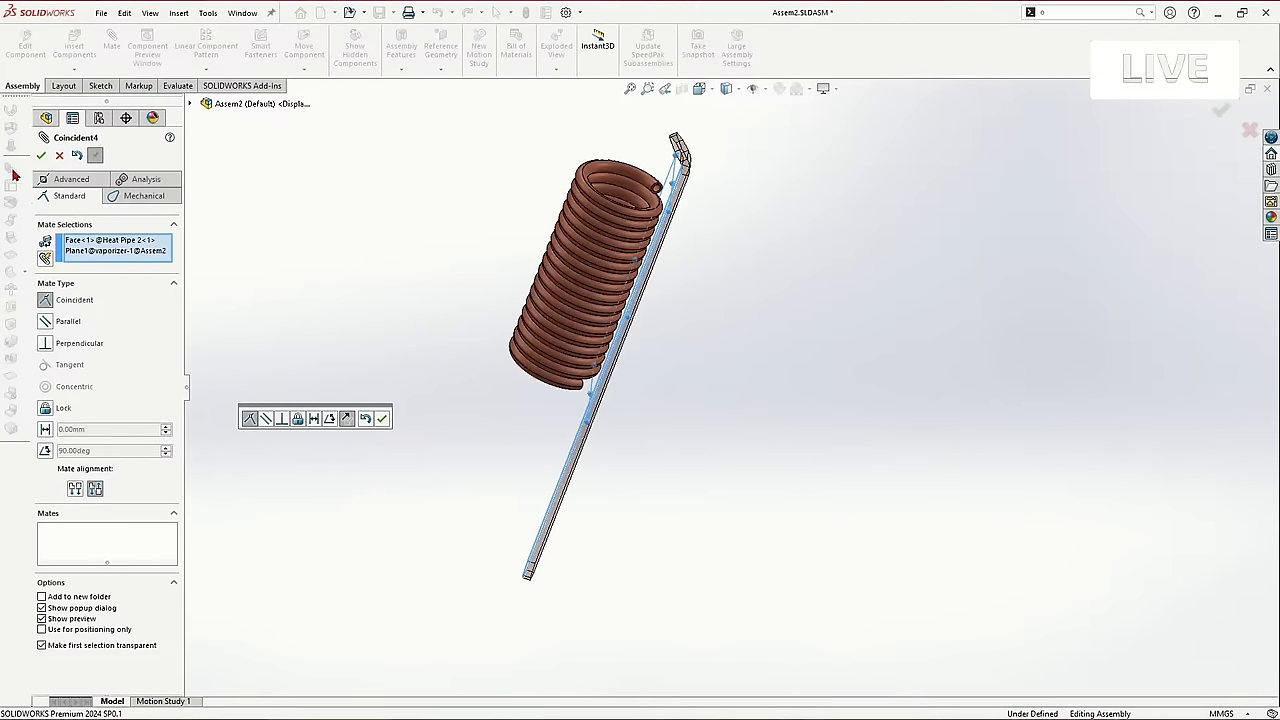
left_click(41, 156)
Add a coincident mate between Heat Pipe 2's Front Plane and the assembly's Front Plane.
left_click(190, 104)
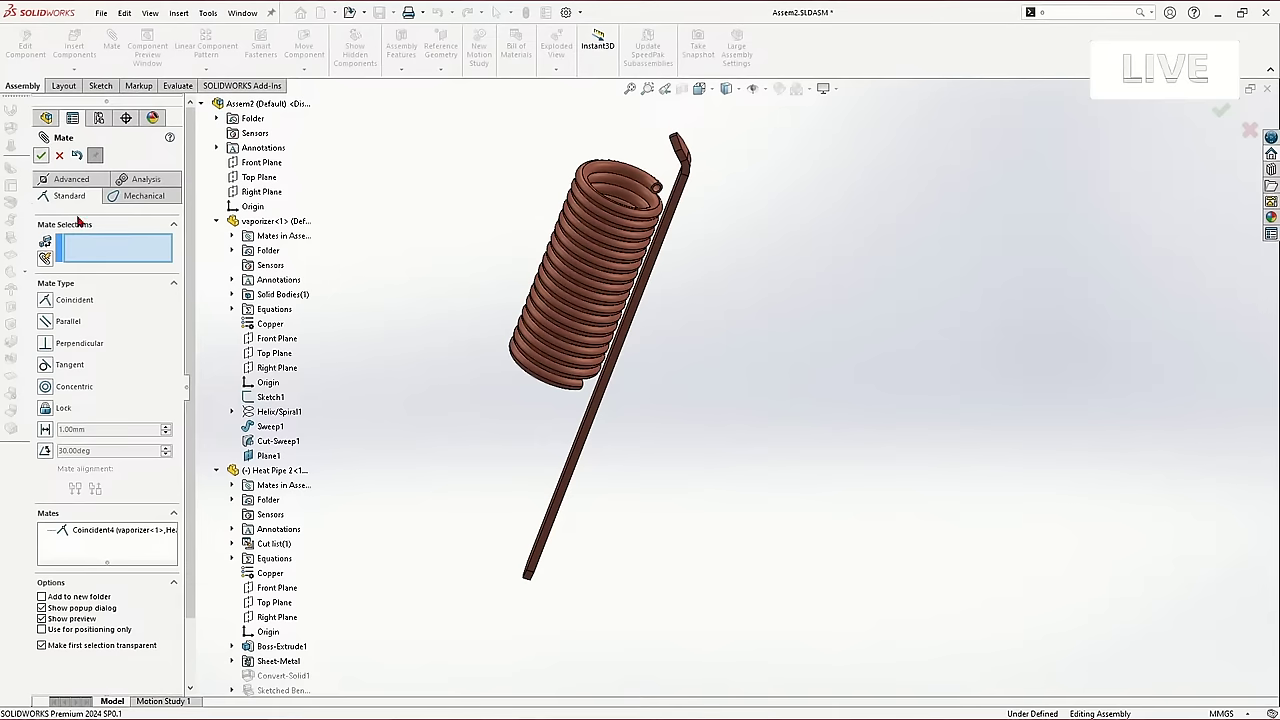
scroll(88, 374, "down", 1)
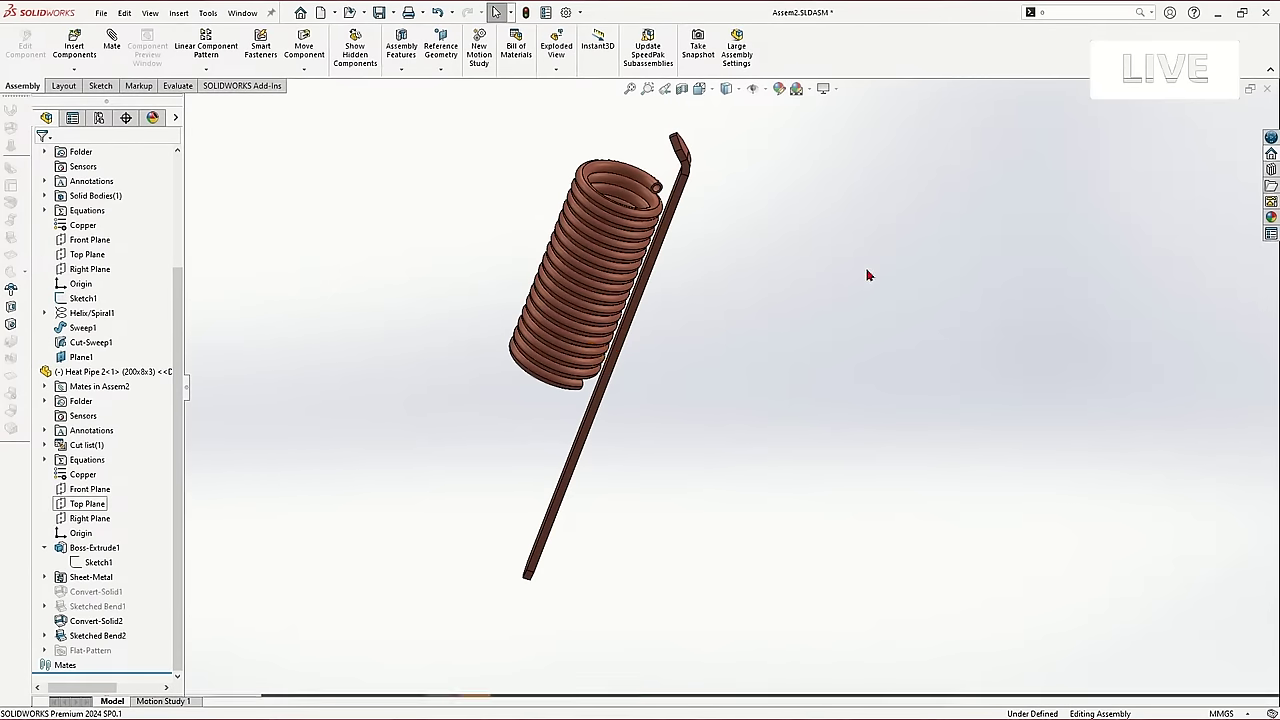
middle_click_drag(868, 275, 650, 400)
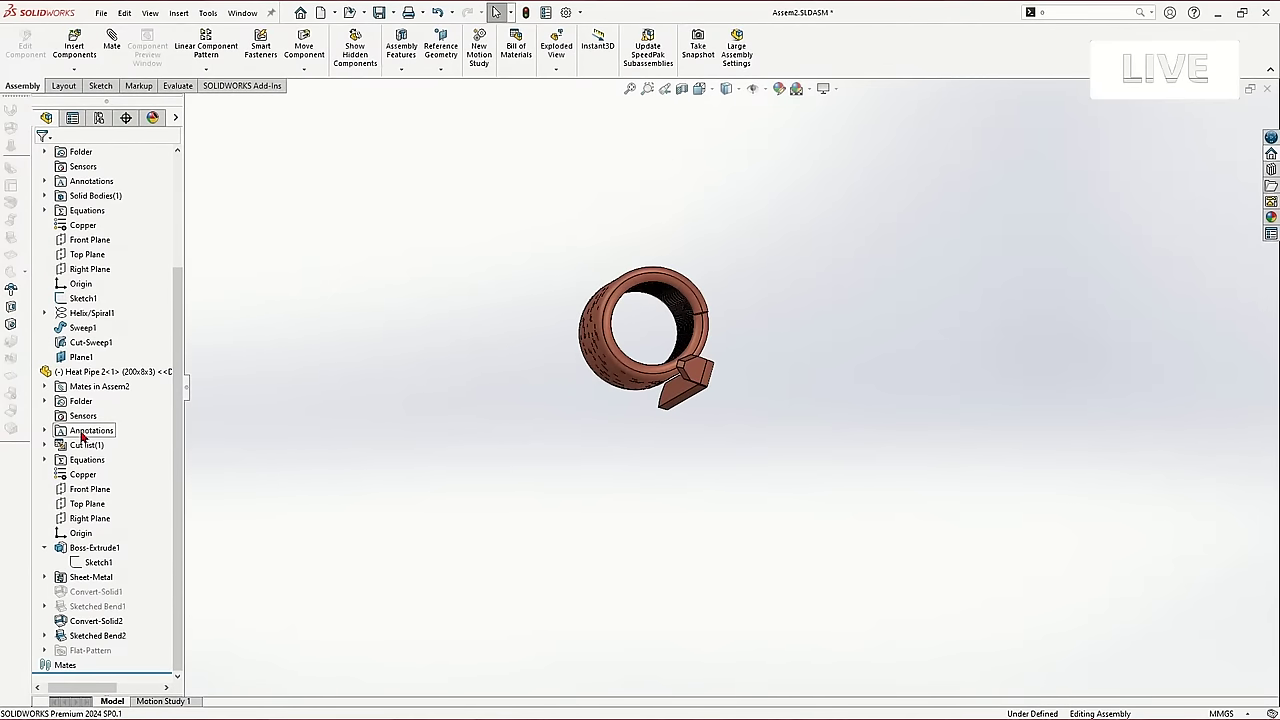
left_click(80, 490)
scroll(80, 490, "up", 5)
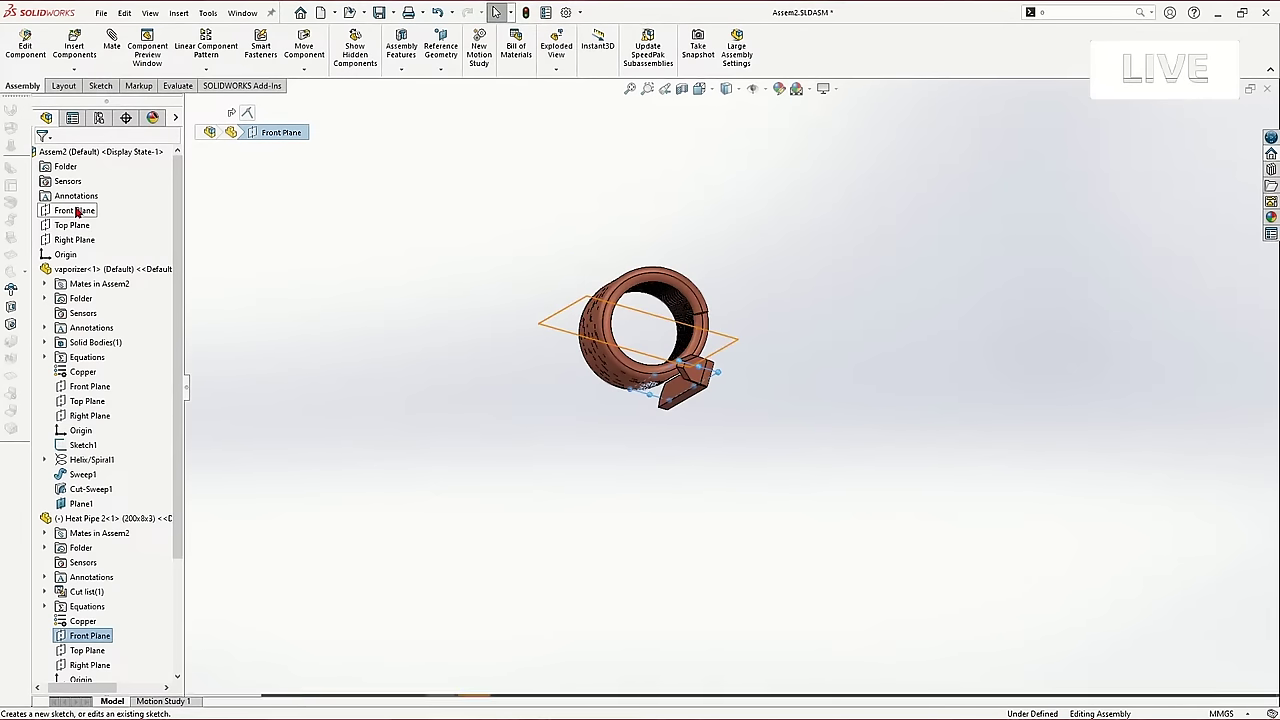
left_click(79, 207, "ctrl")
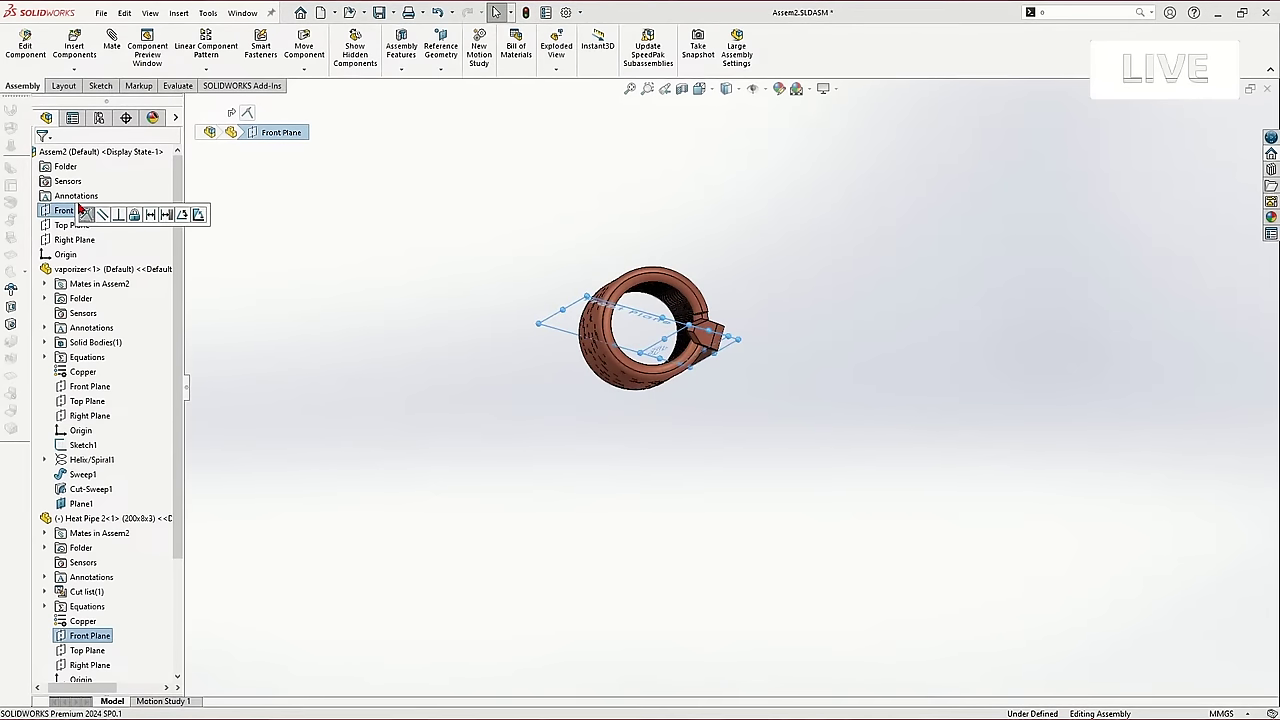
key("Escape")
Check the heat pipe's placement against the coil and save the assembly together with the modified Heat Pipe 2 part.
left_click(638, 298)
middle_click_drag(640, 298, 754, 291)
scroll(754, 291, "down", 3)
left_click(840, 333)
left_click_drag(840, 333, 786, 360)
key("ctrl+s")
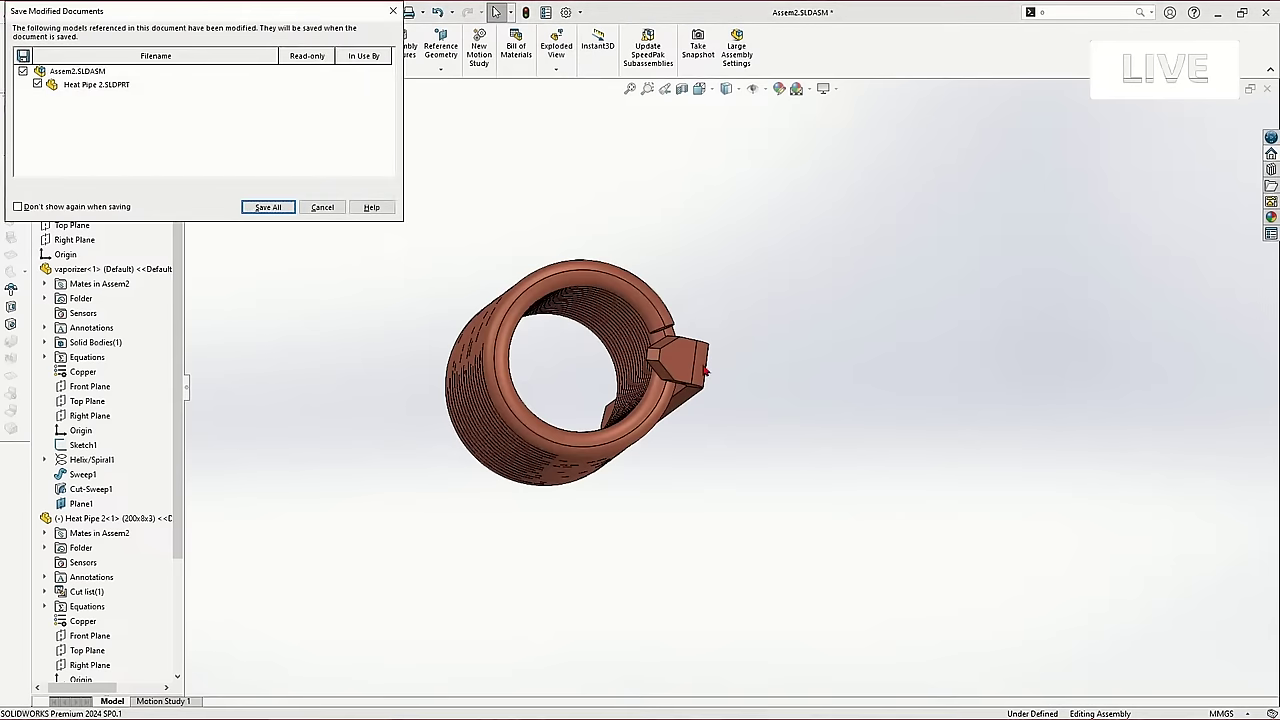
left_click(284, 208)
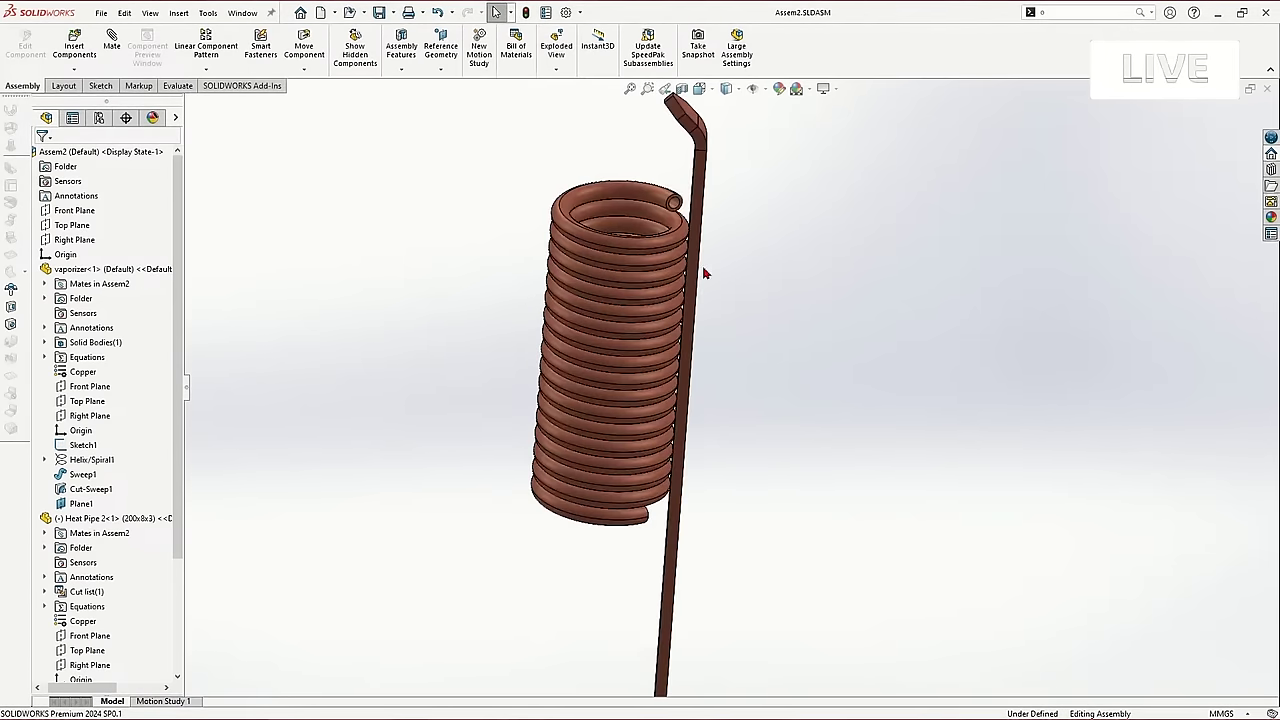
Examine the vaporizer's Top Plane and the heat pipe's bend vertex and narrow side face as possible mating references.
scroll(108, 263, "down", 2)
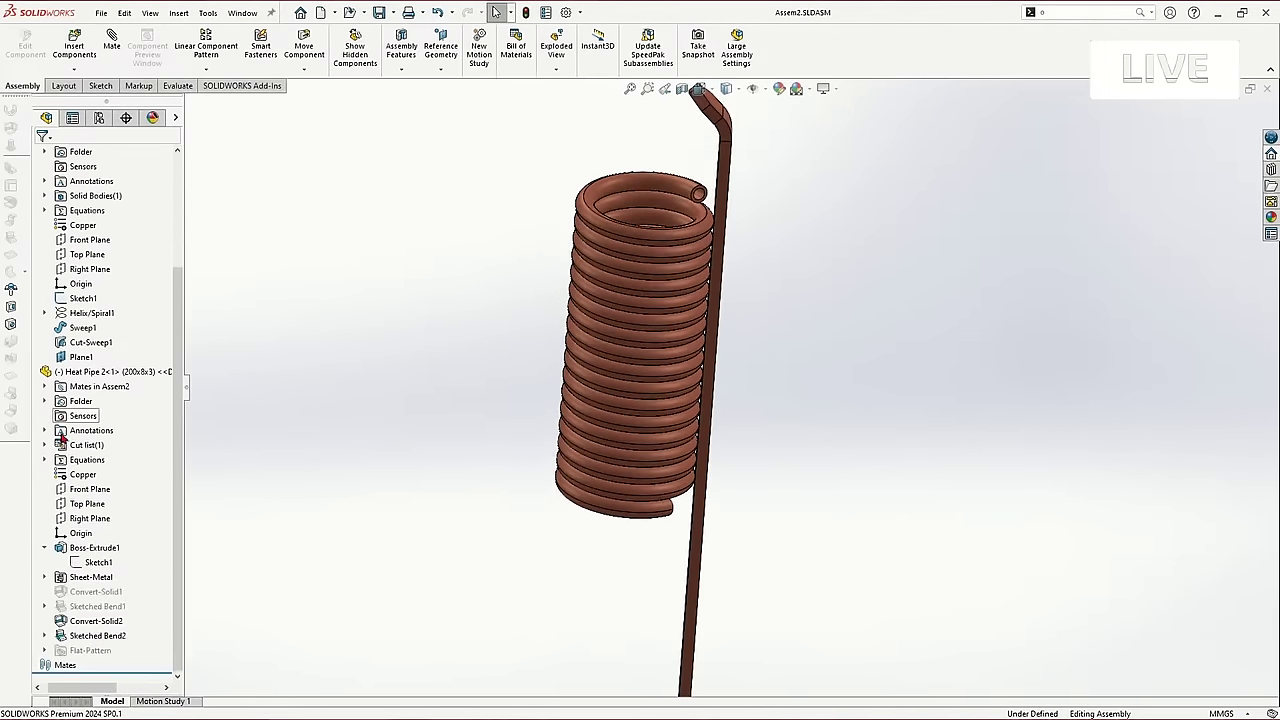
scroll(108, 263, "up", 2)
left_click(80, 401)
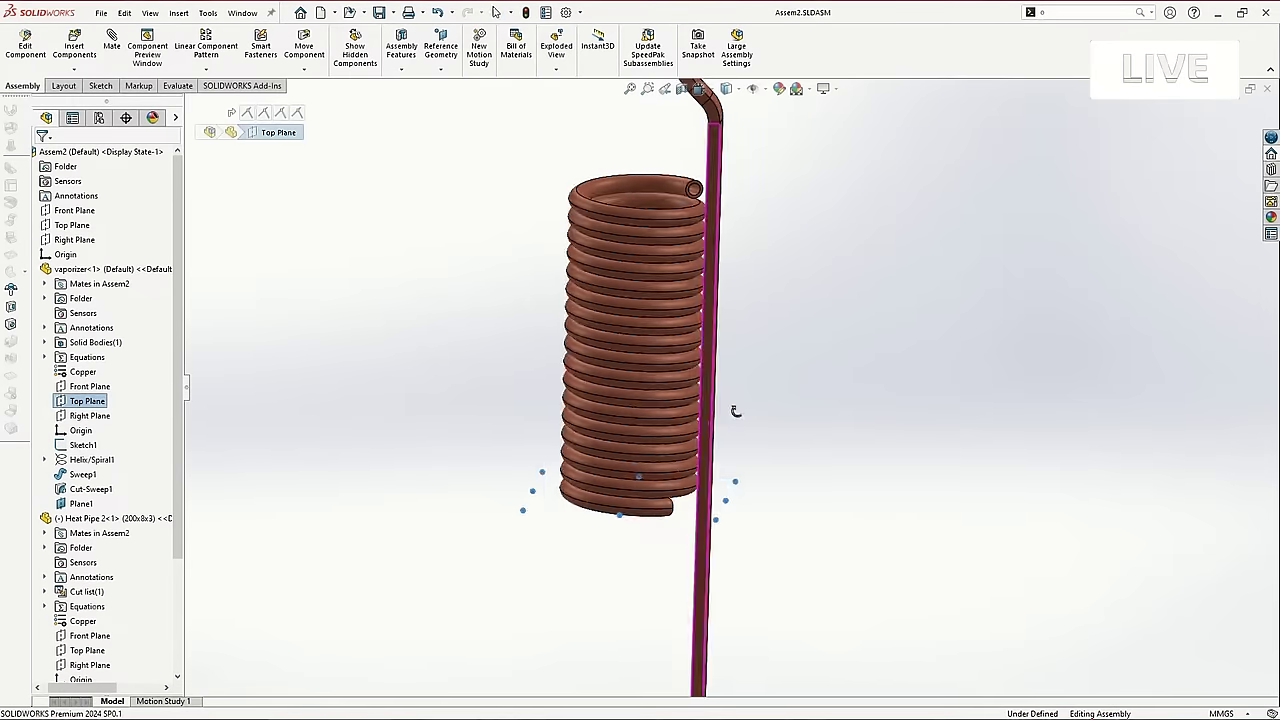
scroll(648, 292, "down", 3)
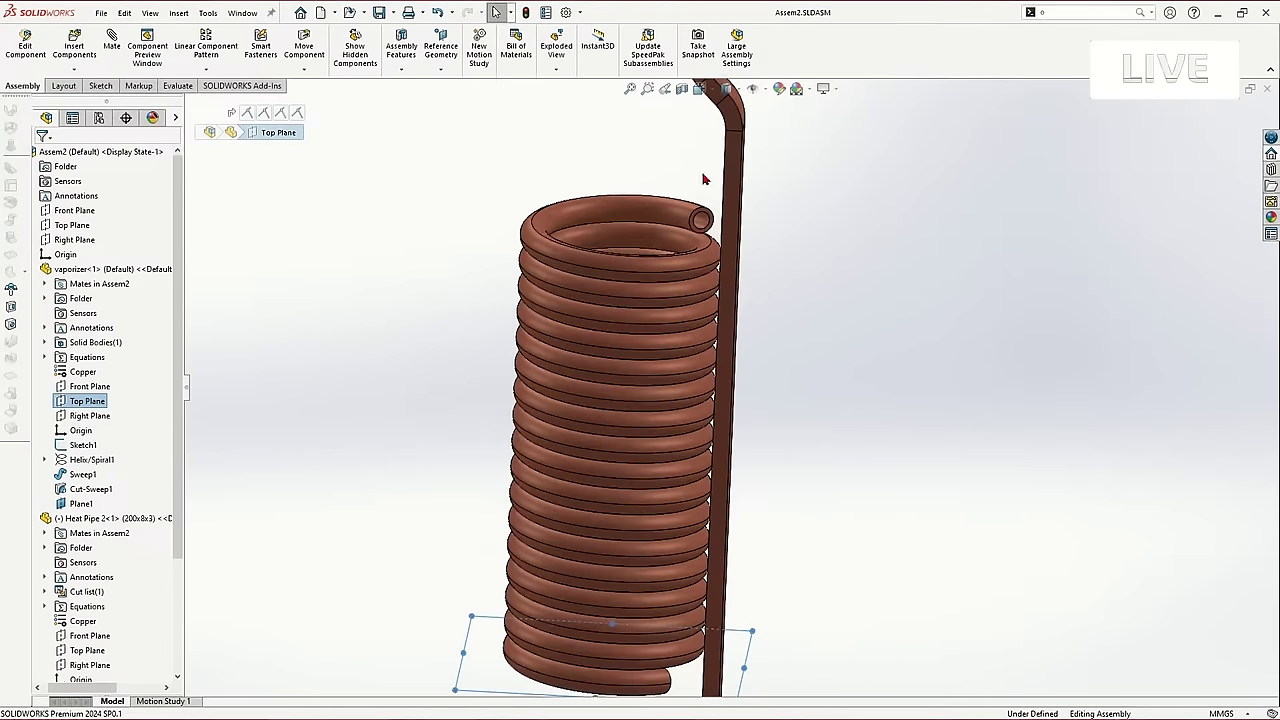
scroll(745, 138, "down", 2)
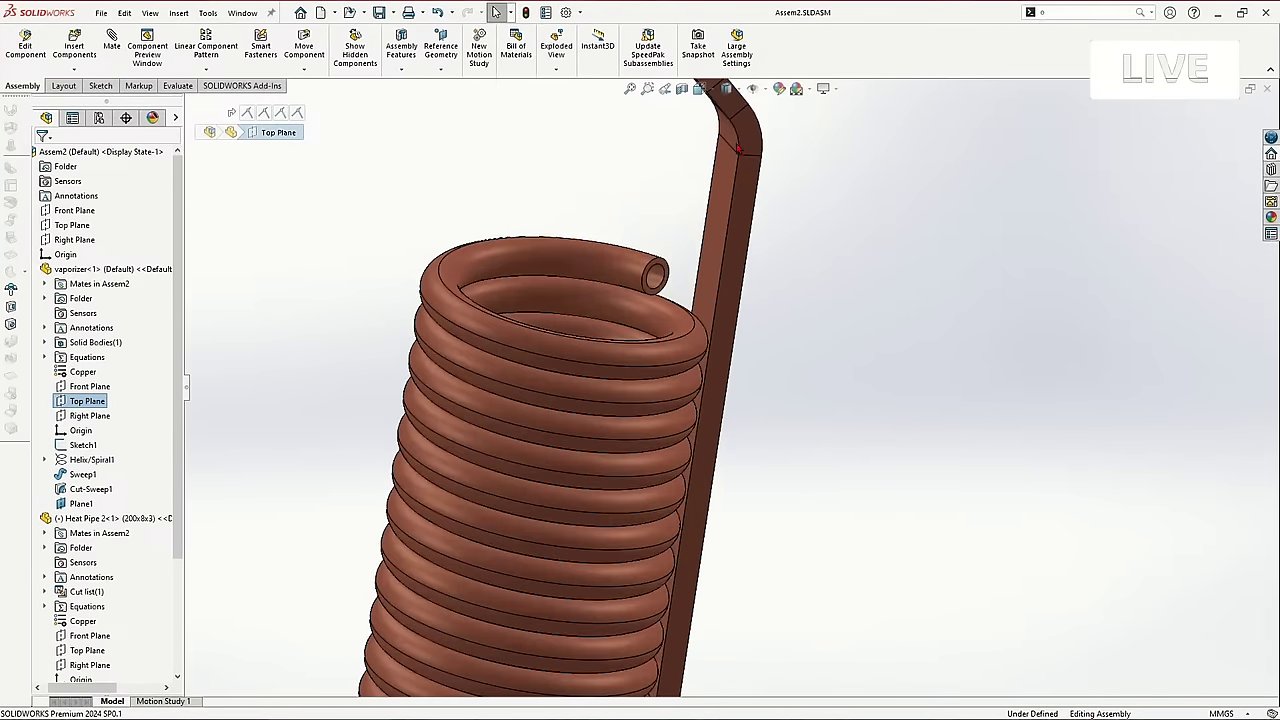
left_click(739, 157)
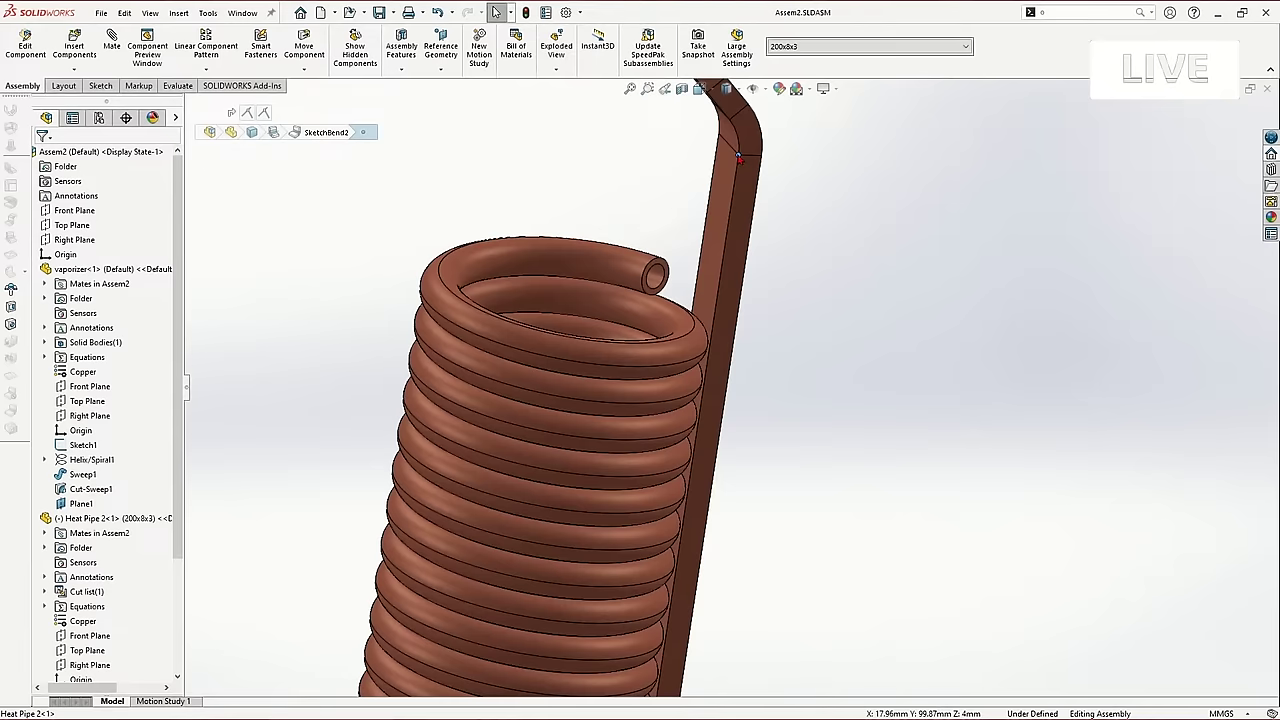
scroll(739, 157, "up", 2)
left_click(737, 273)
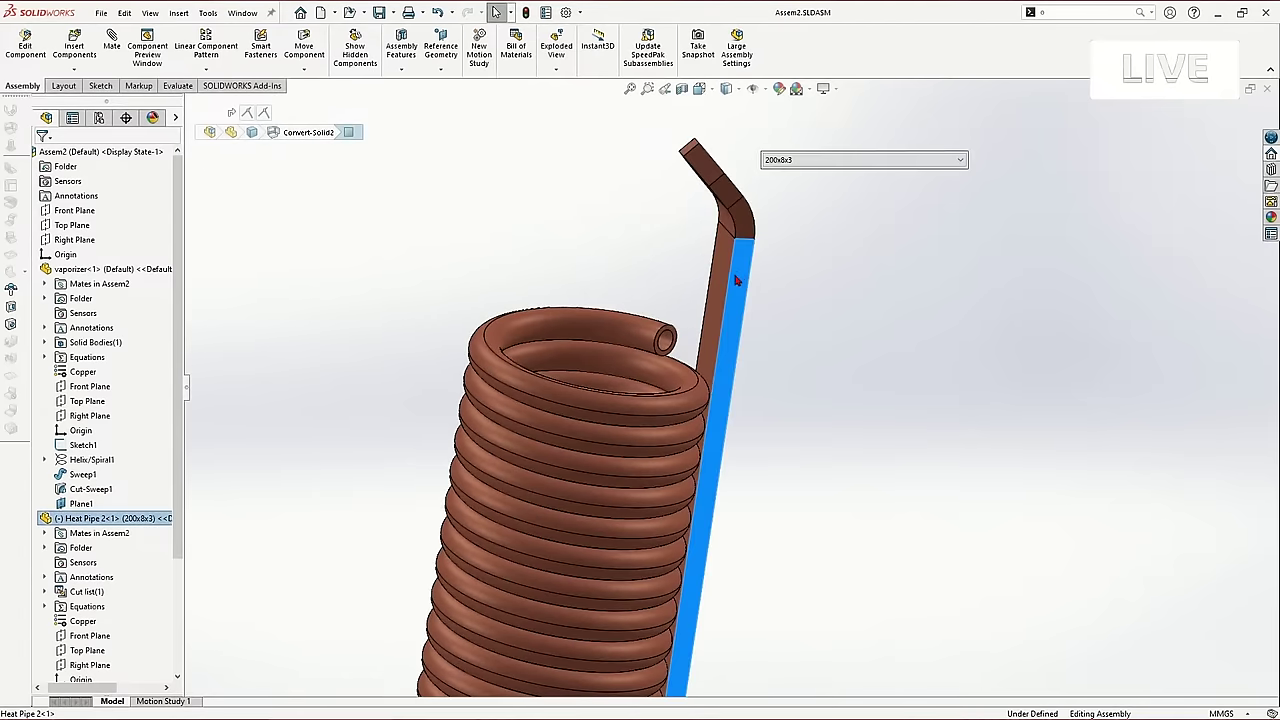
scroll(731, 305, "up", 4)
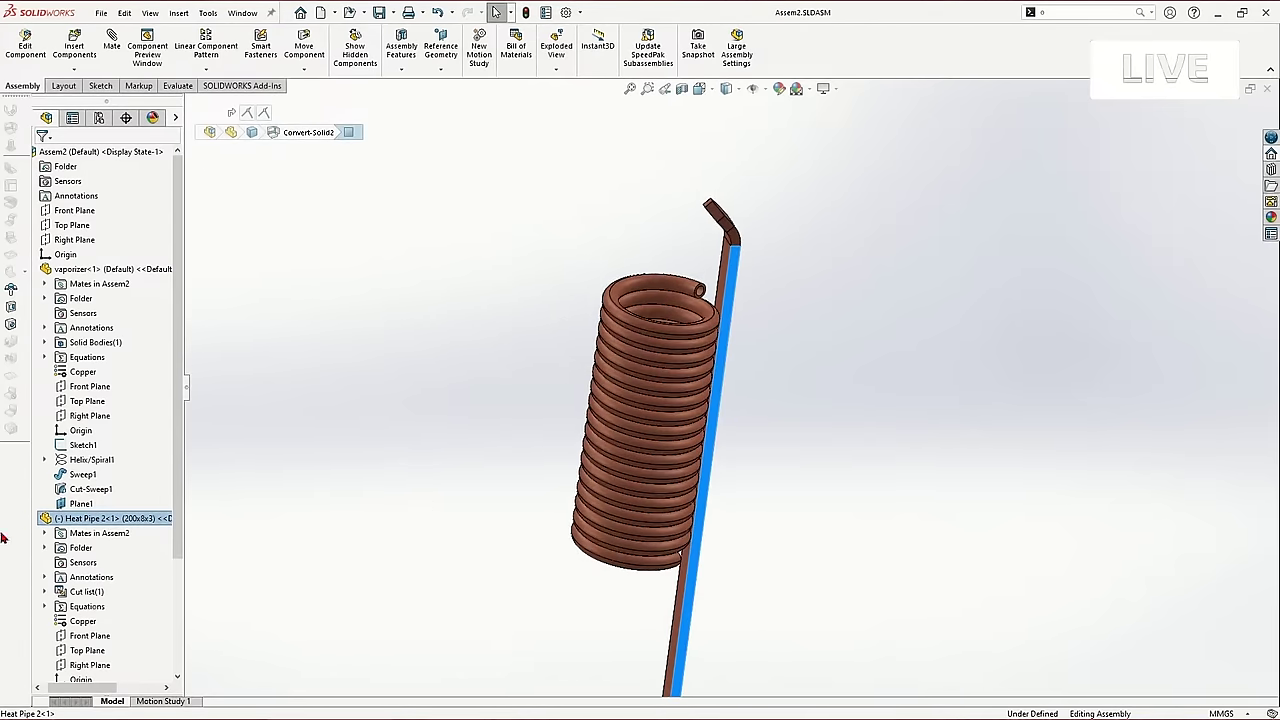
Show Sketch1 under Boss-Extrude1 of Heat Pipe 2.
scroll(92, 495, "down", 2)
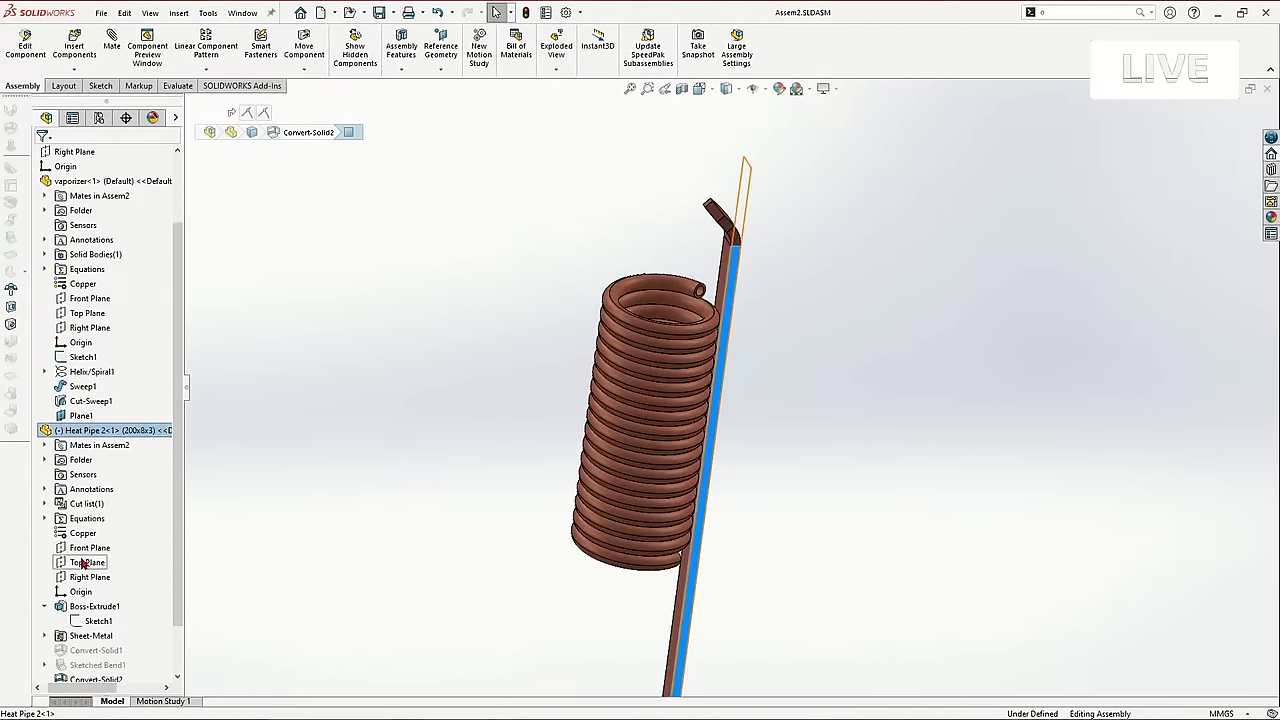
scroll(785, 424, "down", 1)
scroll(141, 443, "down", 1)
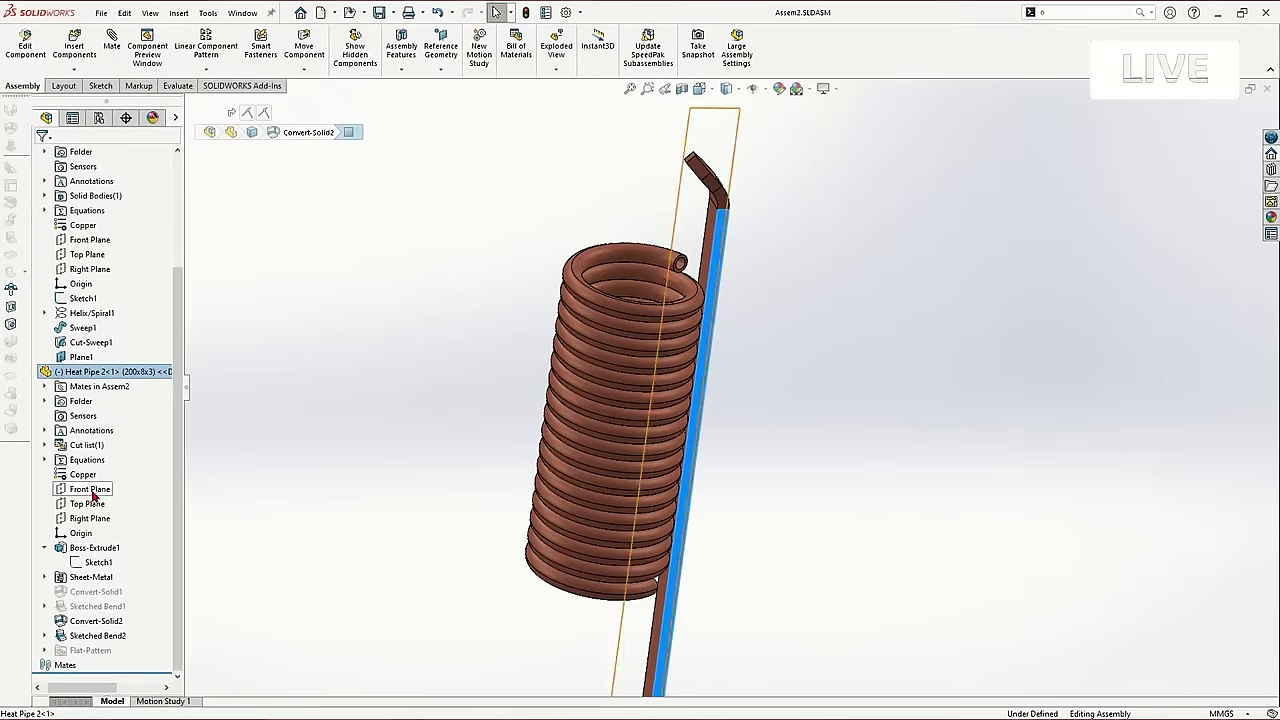
left_click(99, 562)
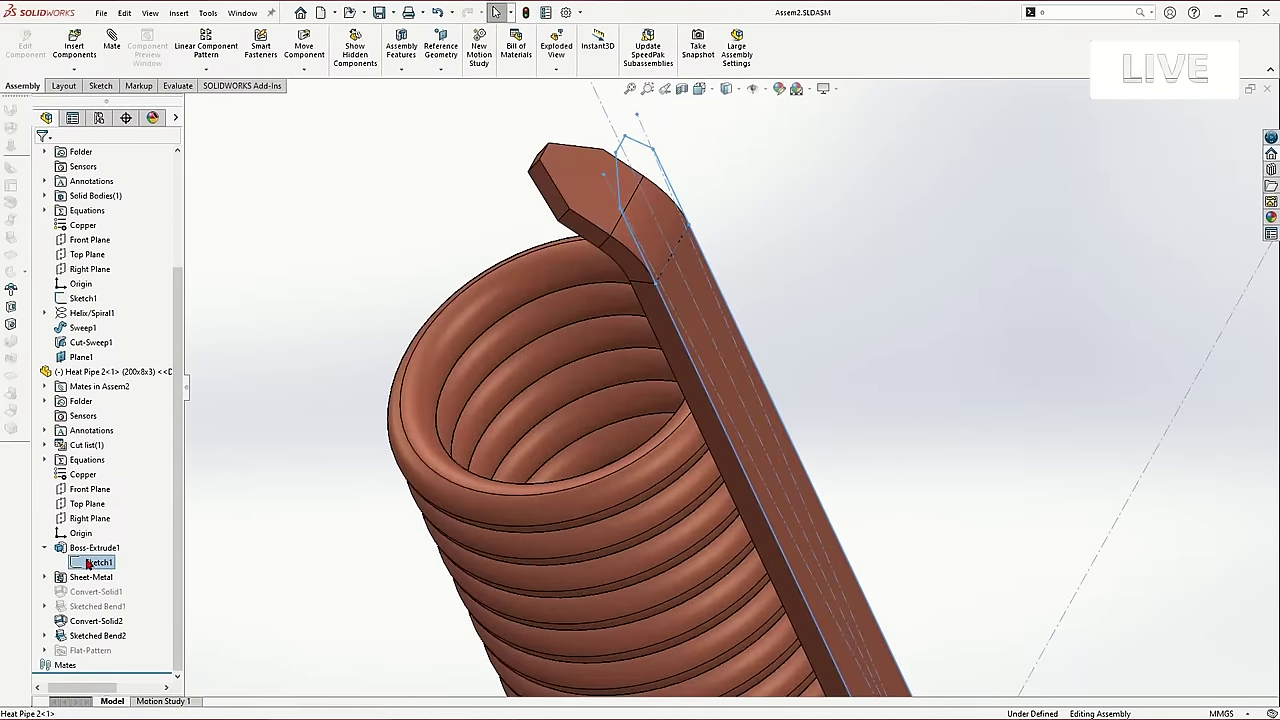
left_click(137, 534)
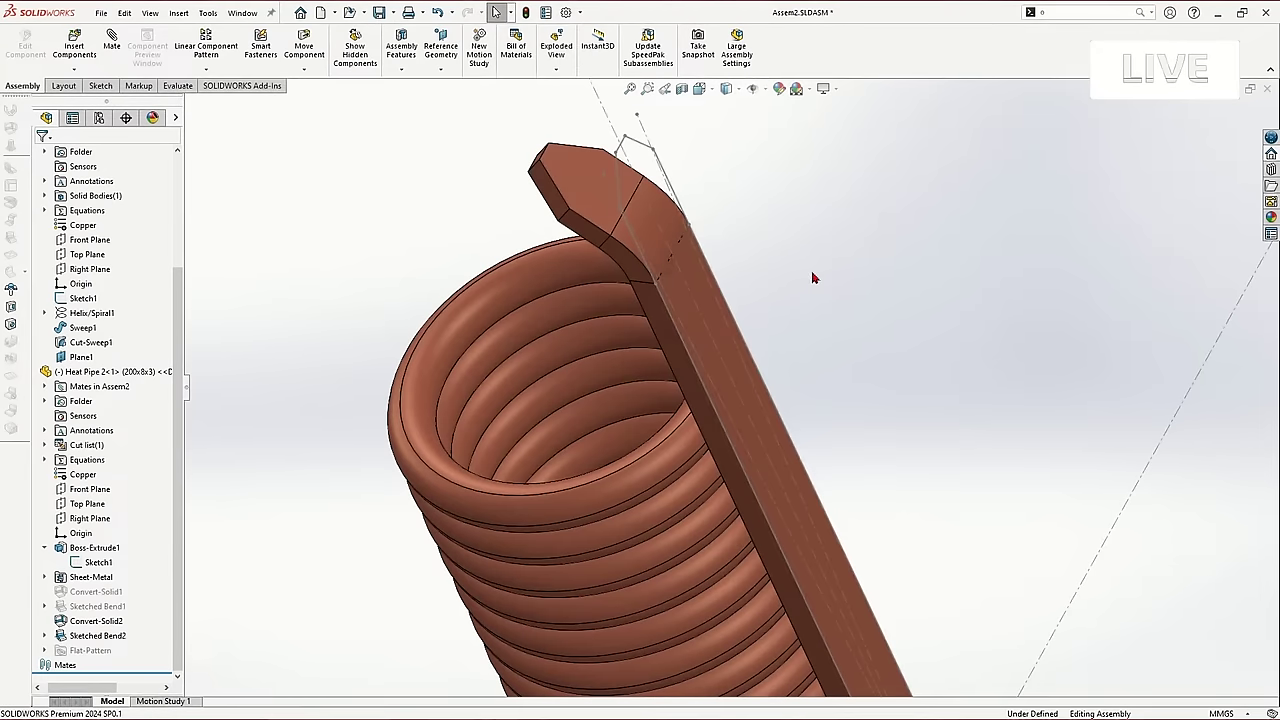
Add a coincident mate between the Sketch1 point at Heat Pipe 2's bend and the assembly's Top Plane.
scroll(670, 294, "down", 4)
scroll(679, 323, "up", 6)
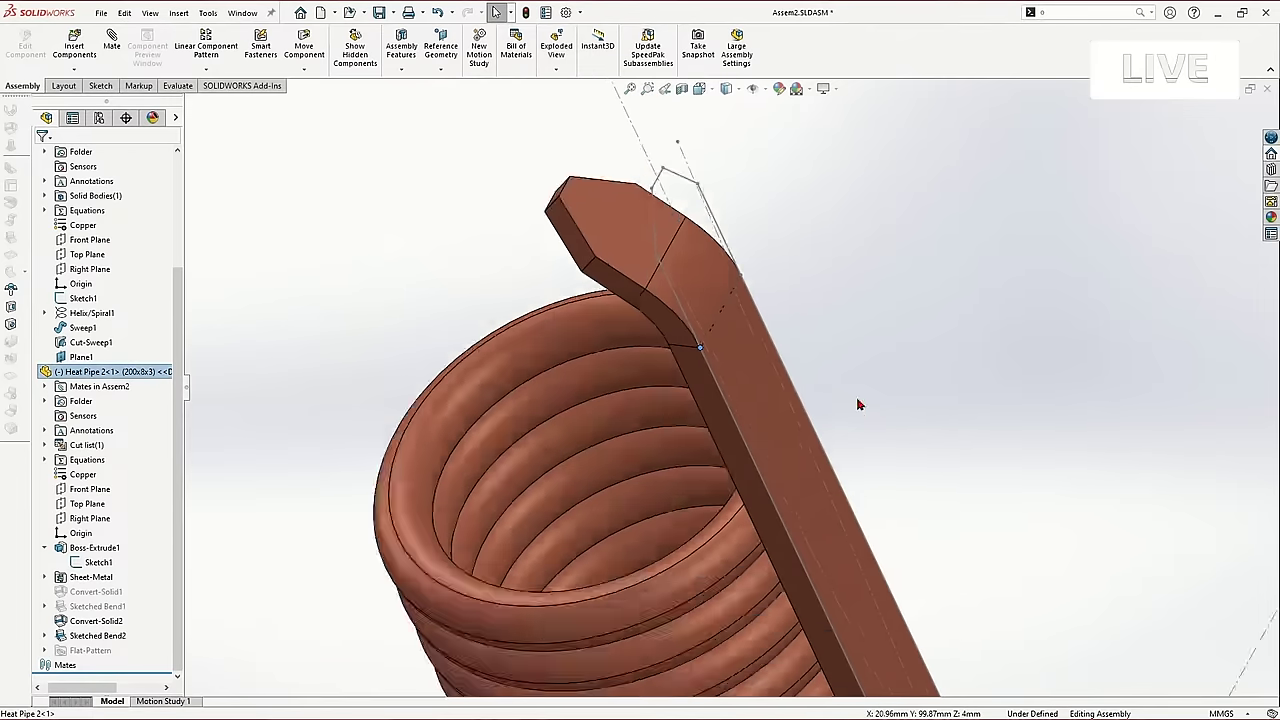
scroll(82, 303, "up", 3)
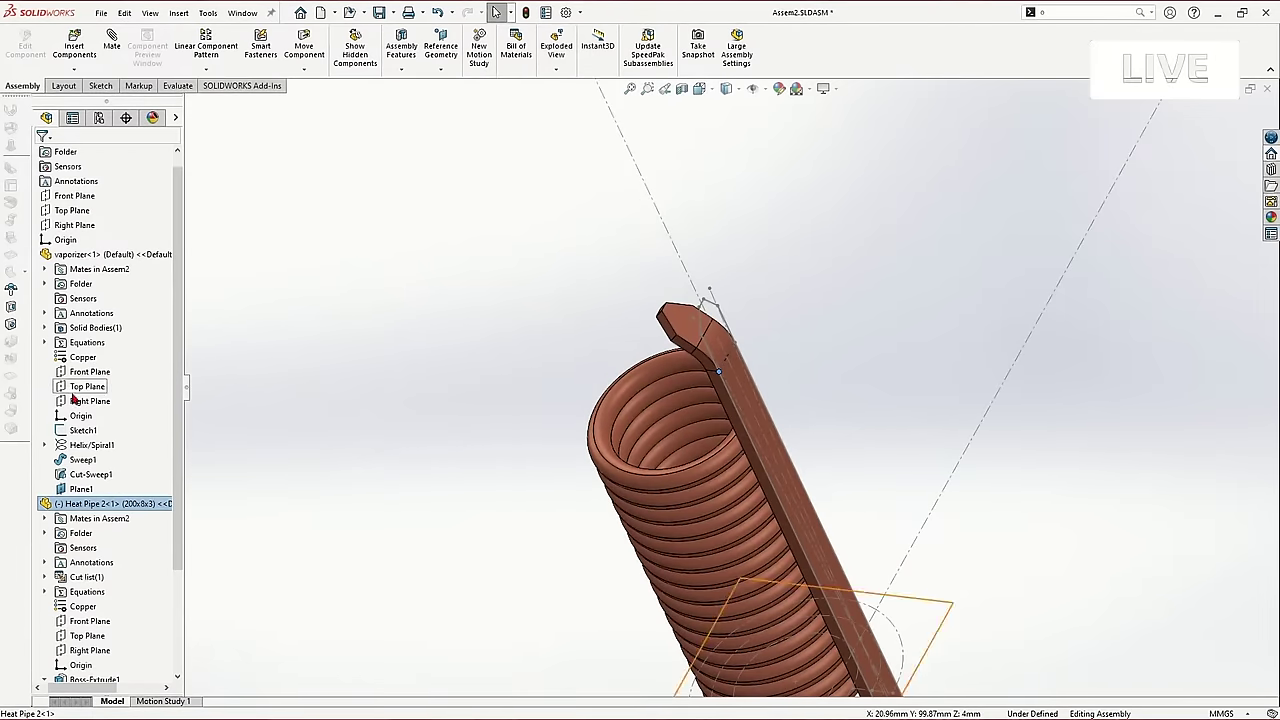
left_click(76, 209)
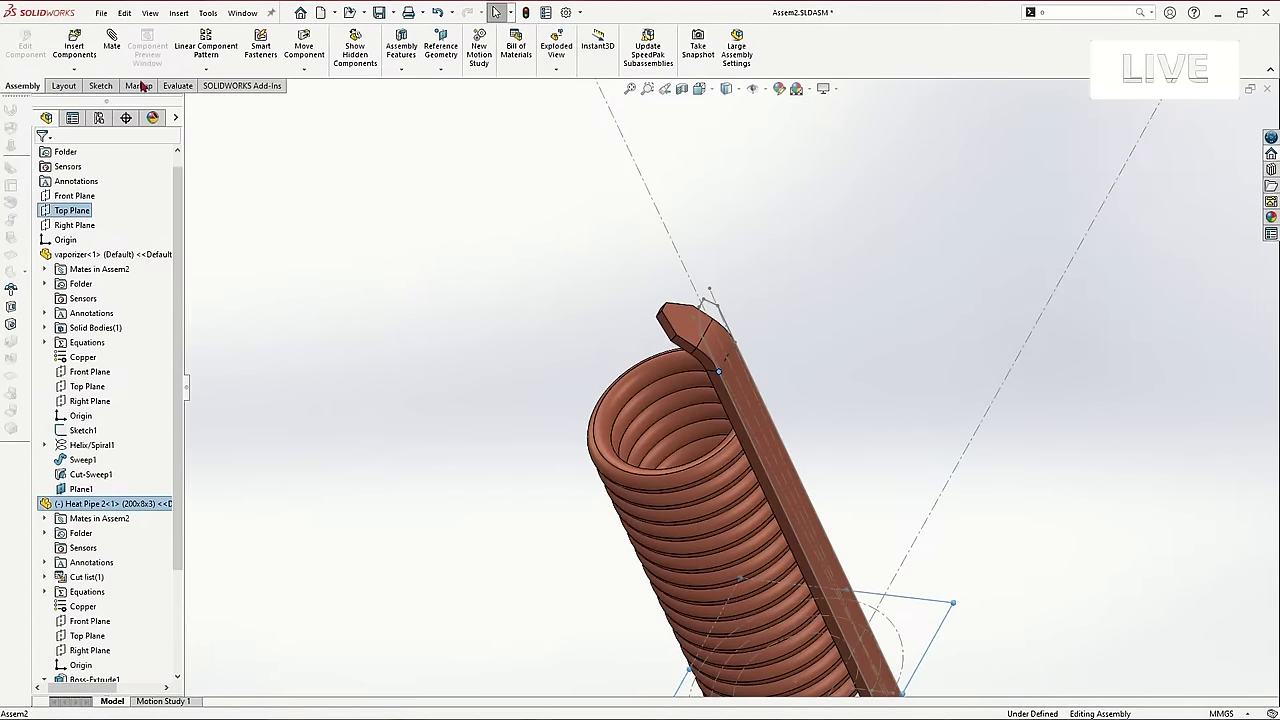
left_click(111, 50)
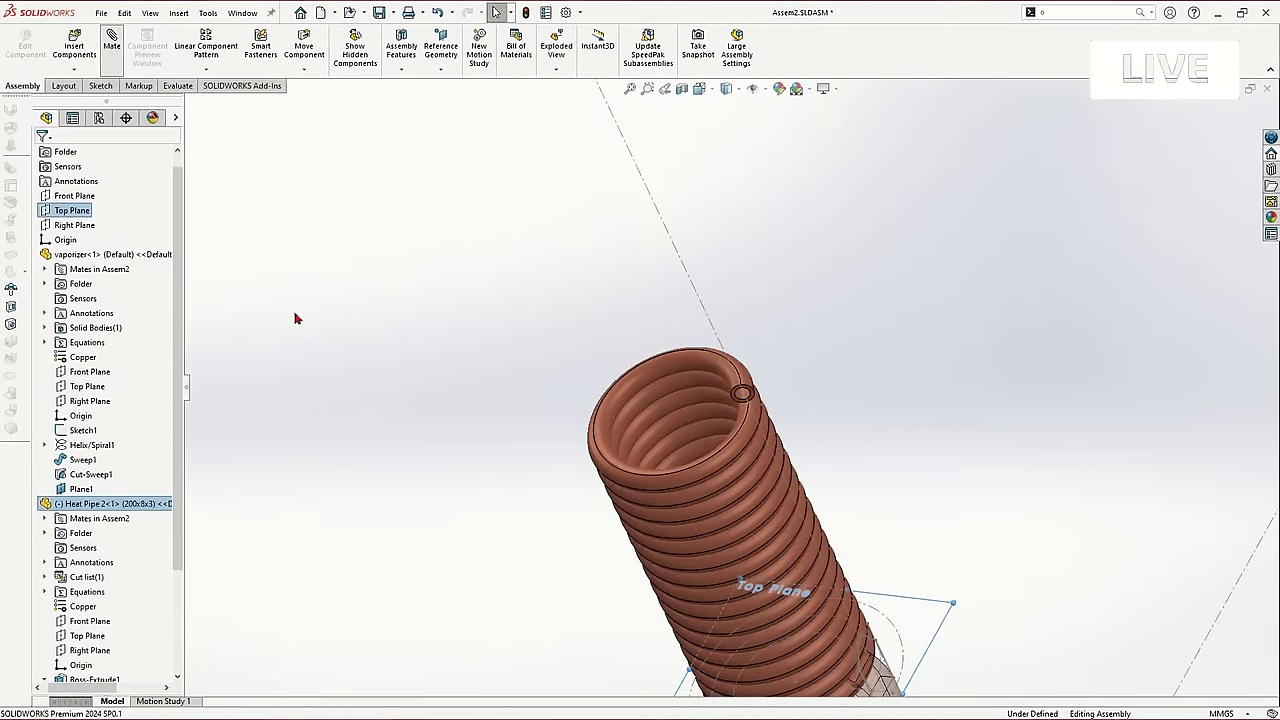
left_click(792, 622)
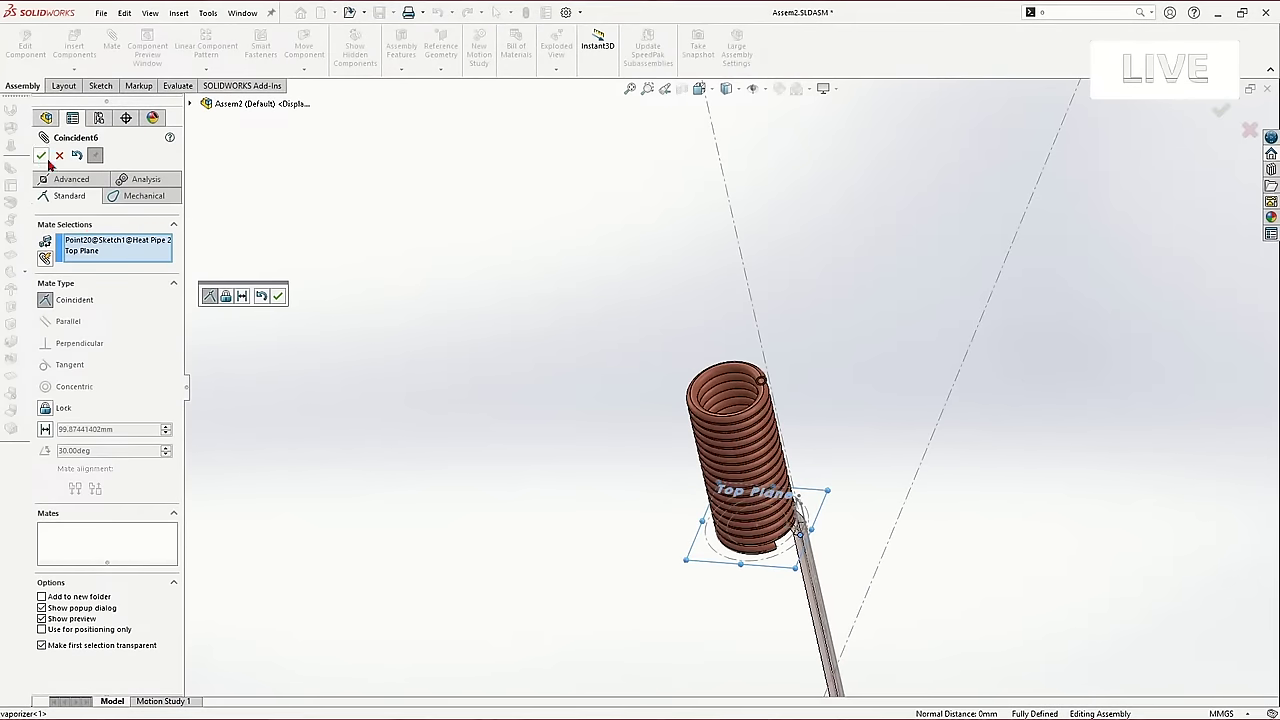
left_click(41, 156)
key("Escape")
scroll(829, 525, "down", 10)
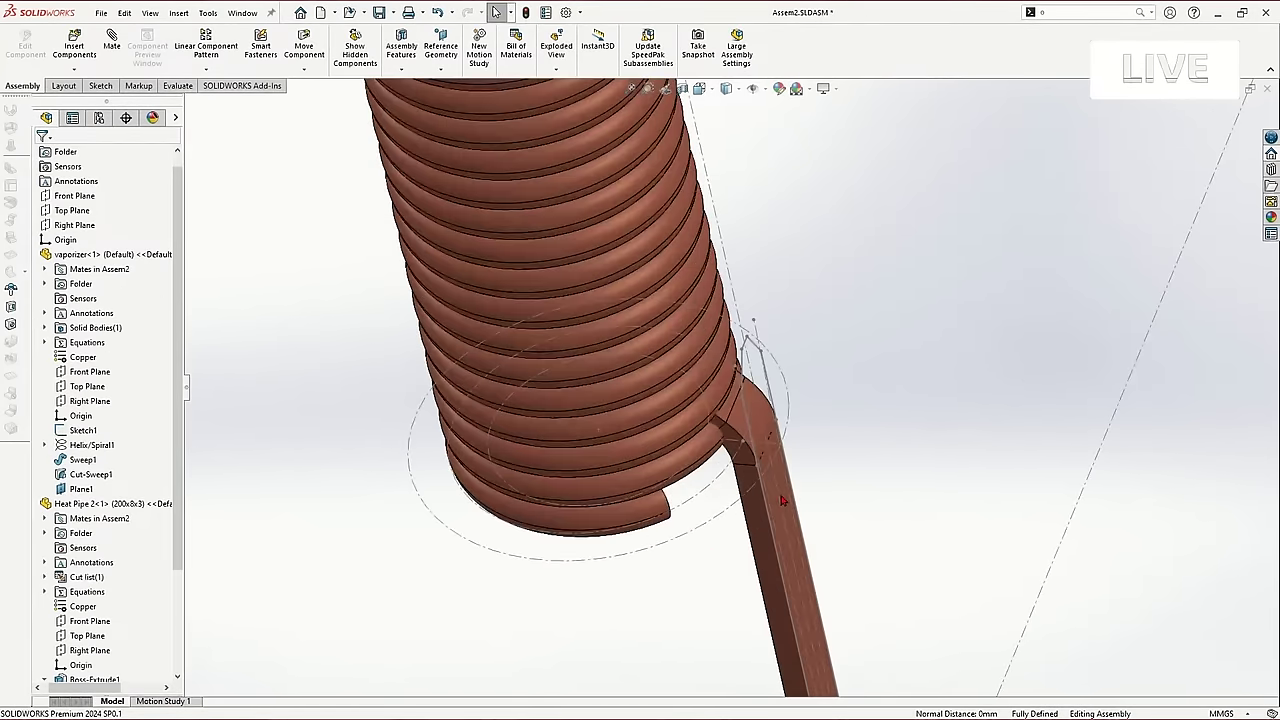
Examine the bent end of Heat Pipe 2 against the coil and review the mates listed under that component.
left_click_drag(740, 563, 511, 477)
scroll(108, 560, "down", 2)
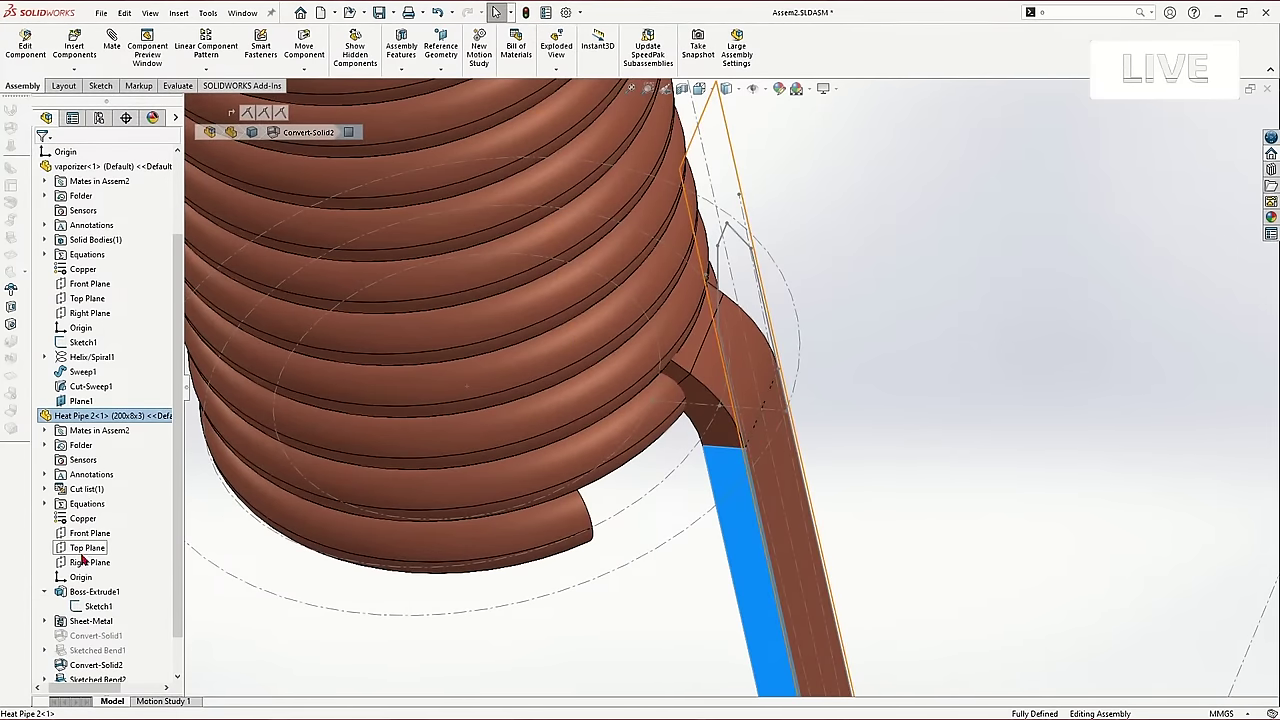
scroll(82, 568, "up", 3)
scroll(60, 556, "down", 1)
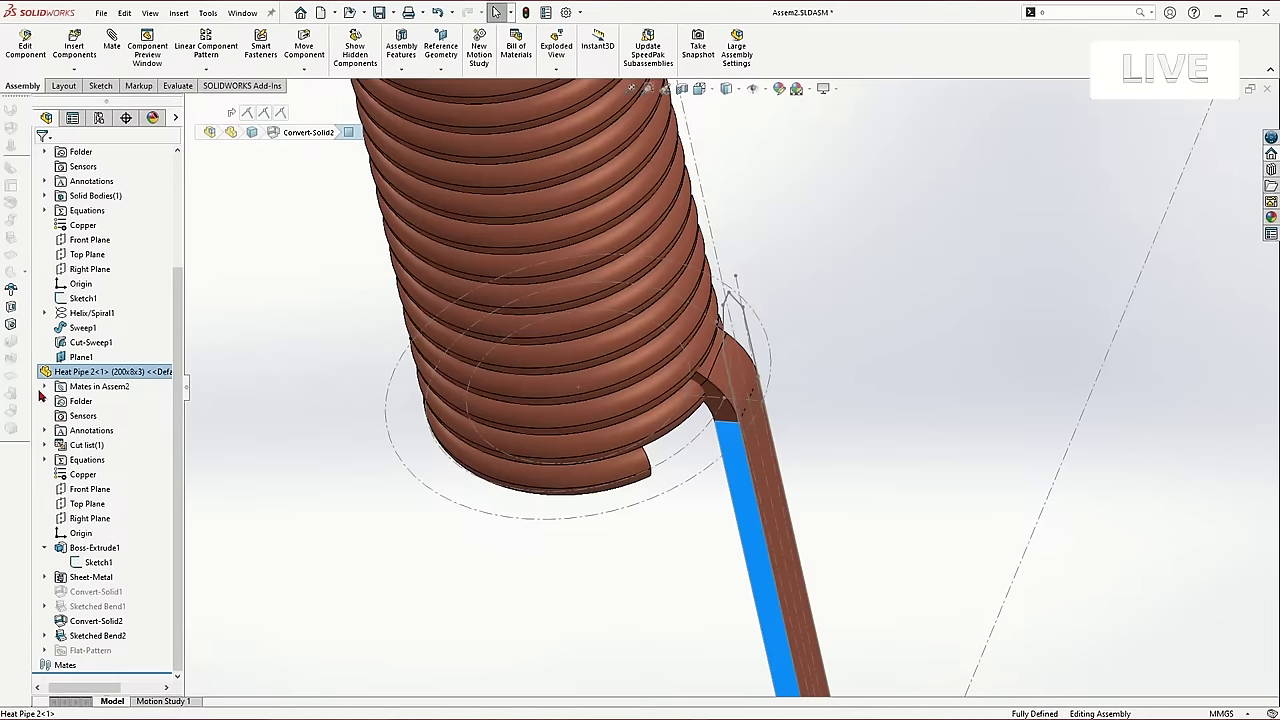
left_click(44, 386)
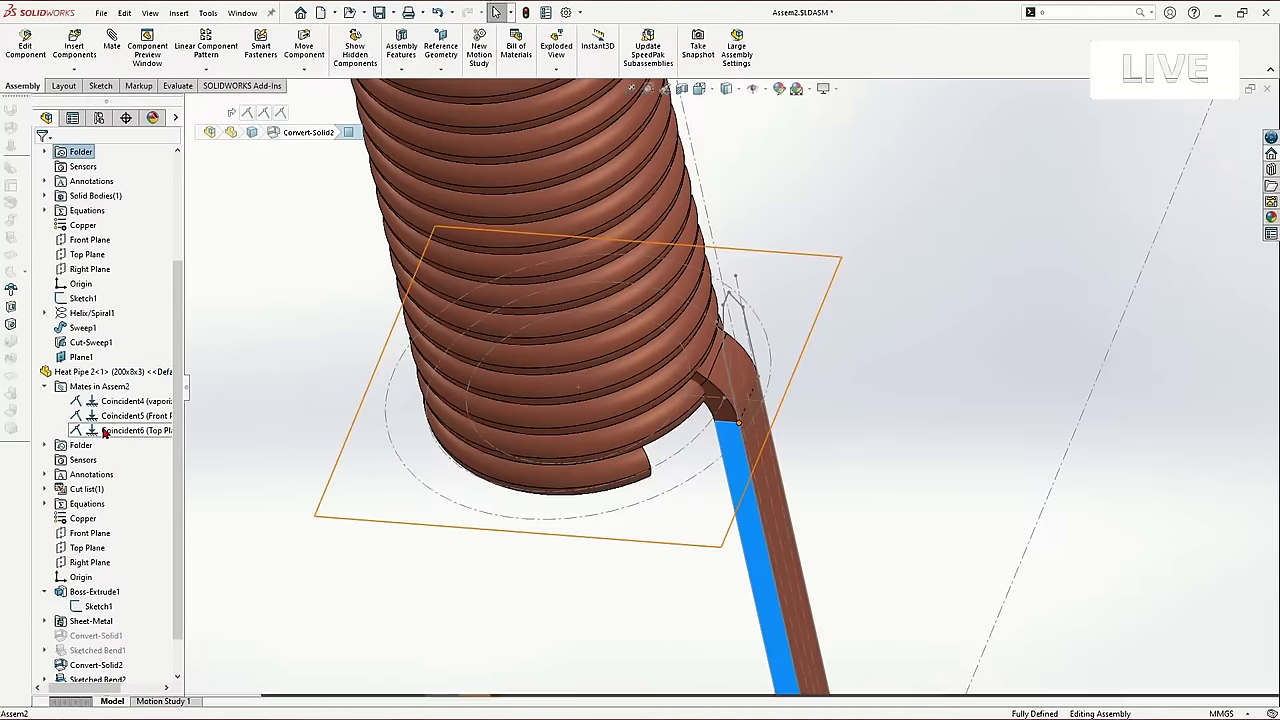
left_click(125, 430)
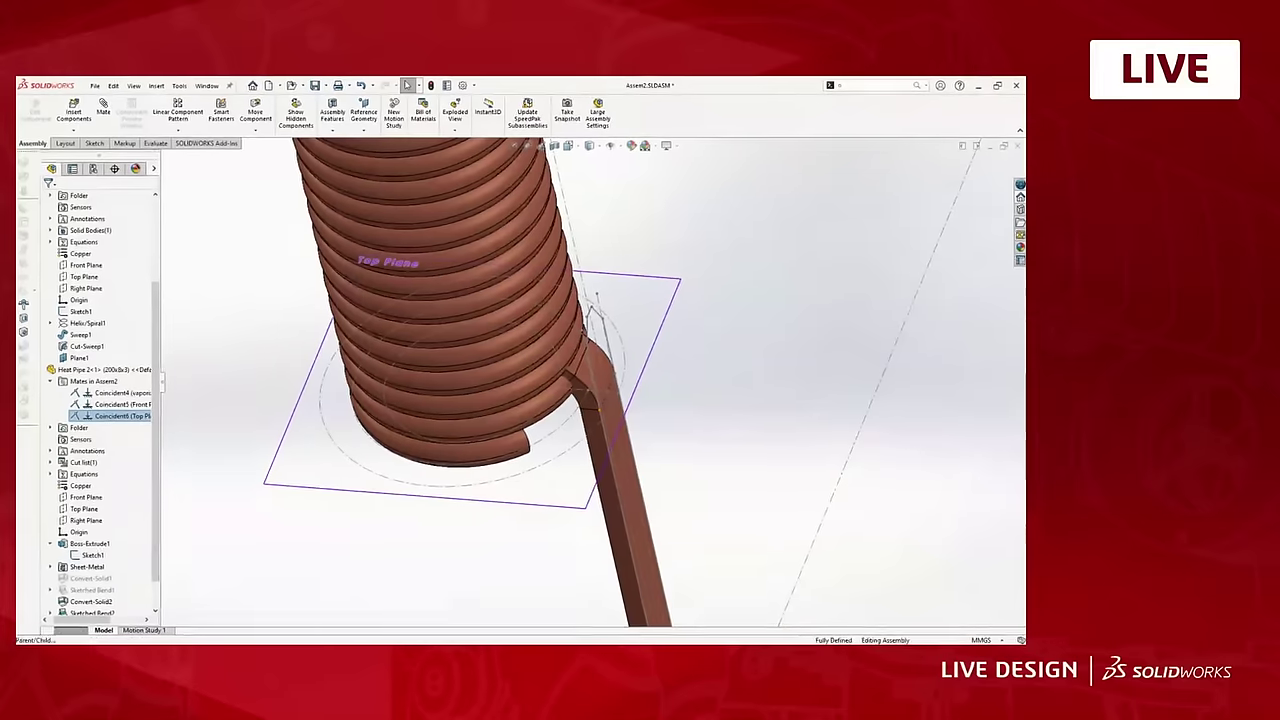
scroll(80, 416, "down", 1)
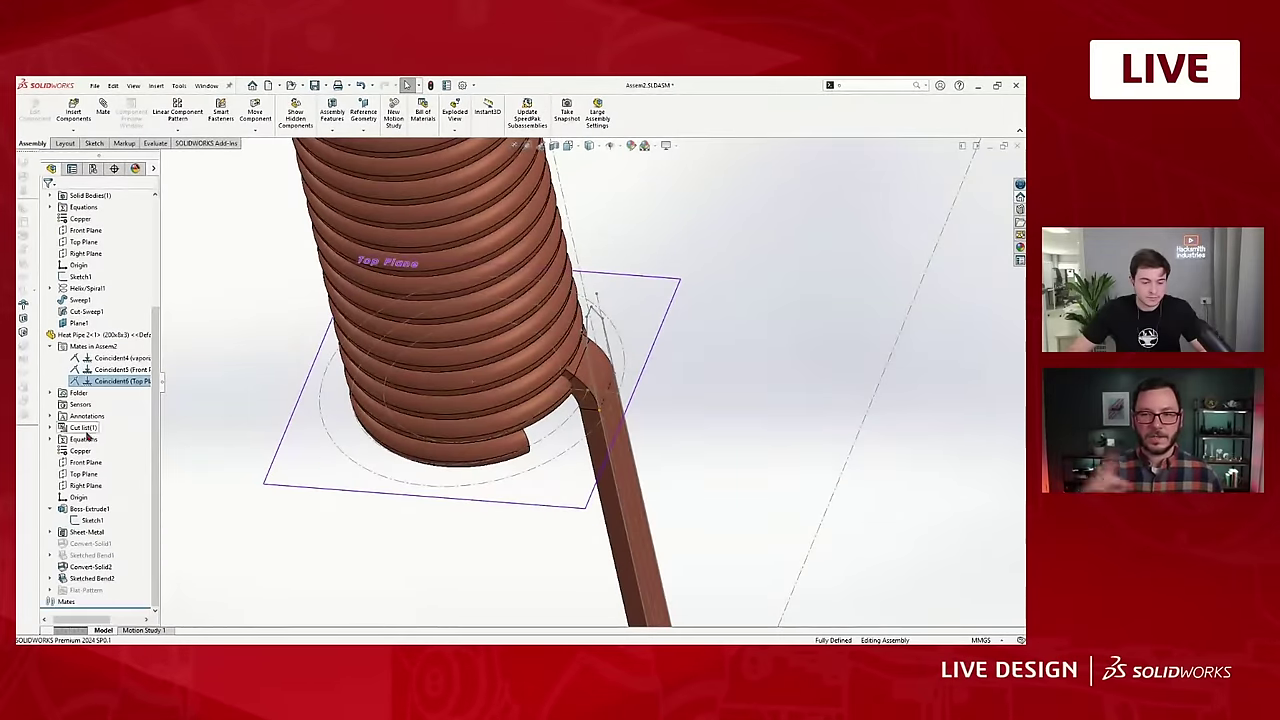
left_click(64, 602)
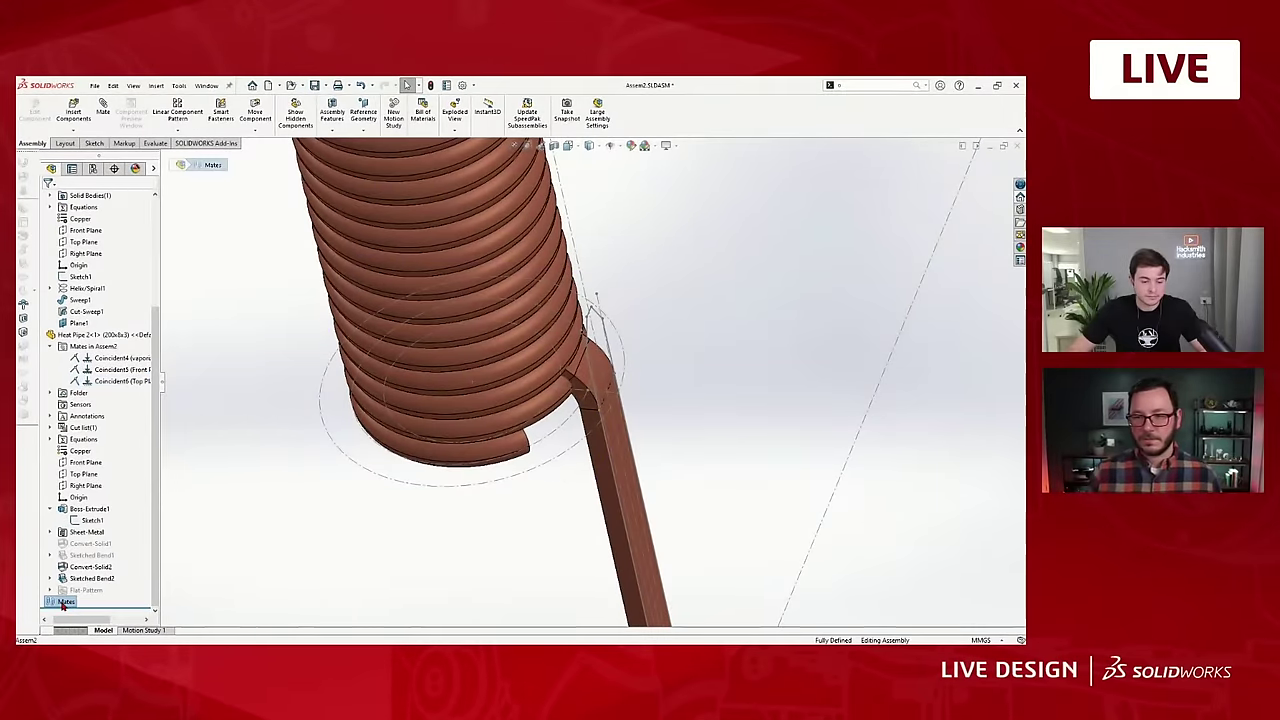
left_click(103, 358)
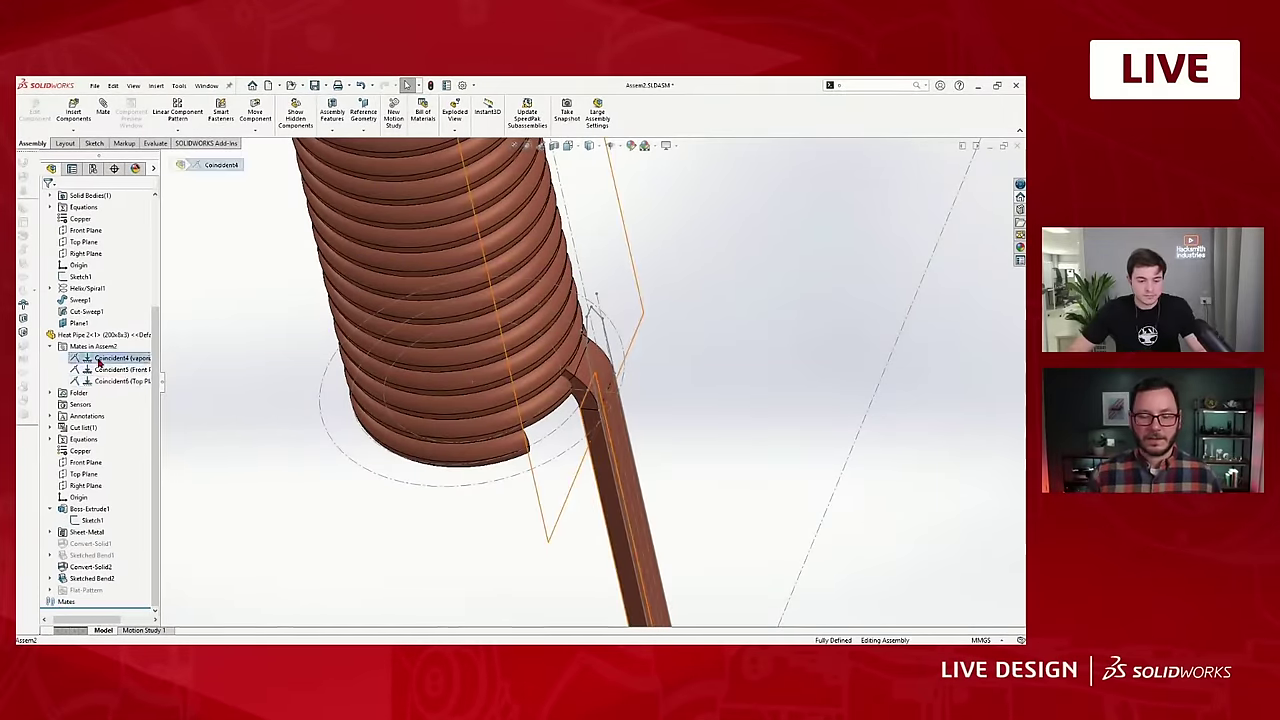
Collapse the tree, list the assembly's mates, and inspect the definition of Heat Pipe 2's Top Plane mate for alignment options.
key("shift+c")
left_click(44, 312)
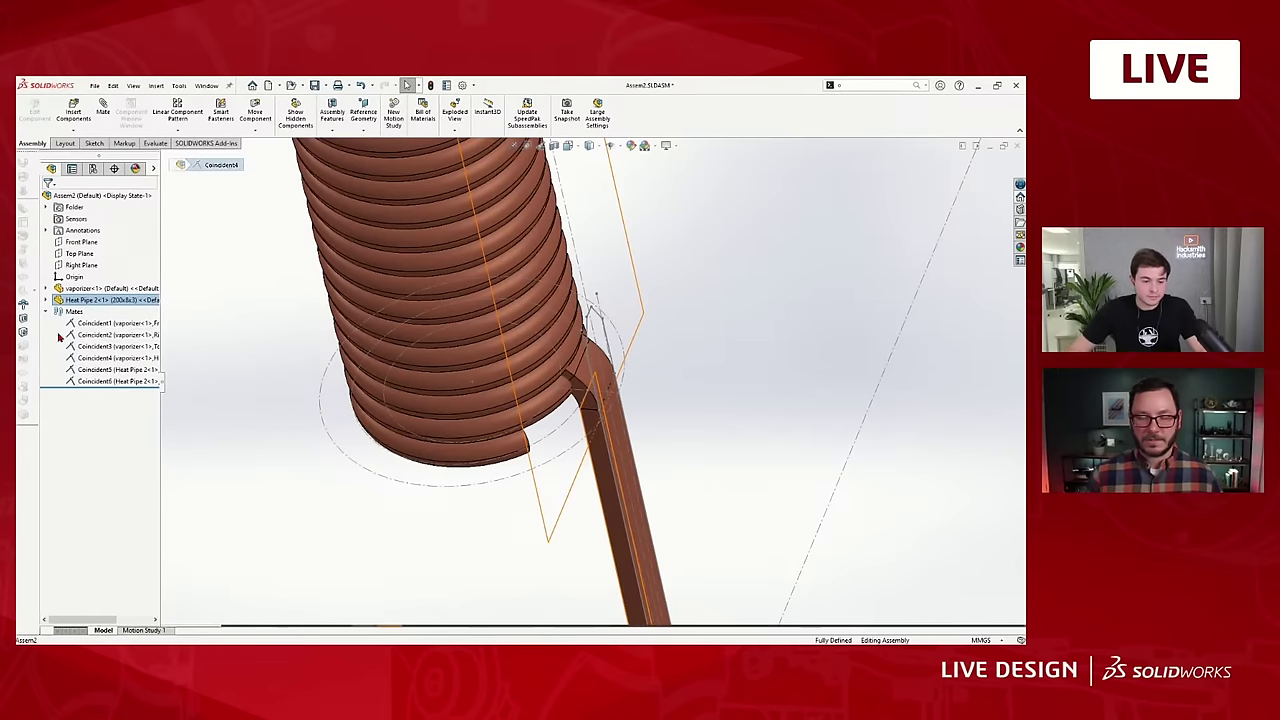
left_click(101, 381)
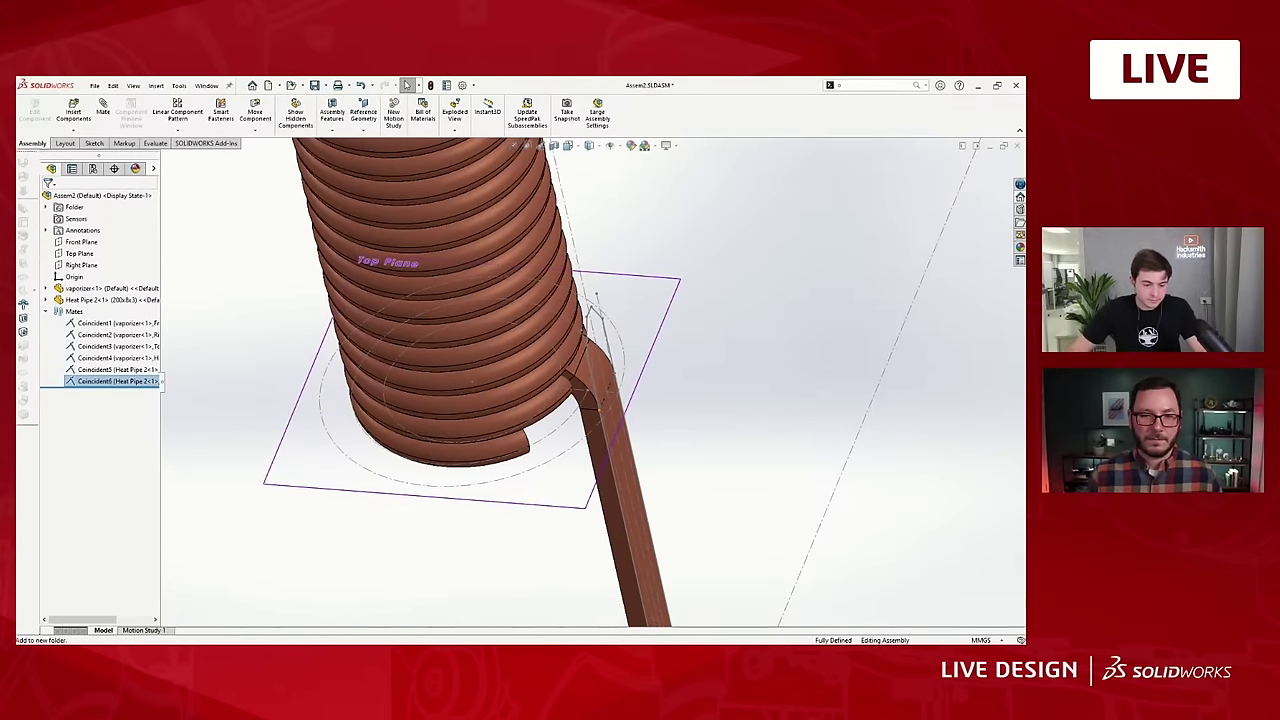
left_click(106, 382)
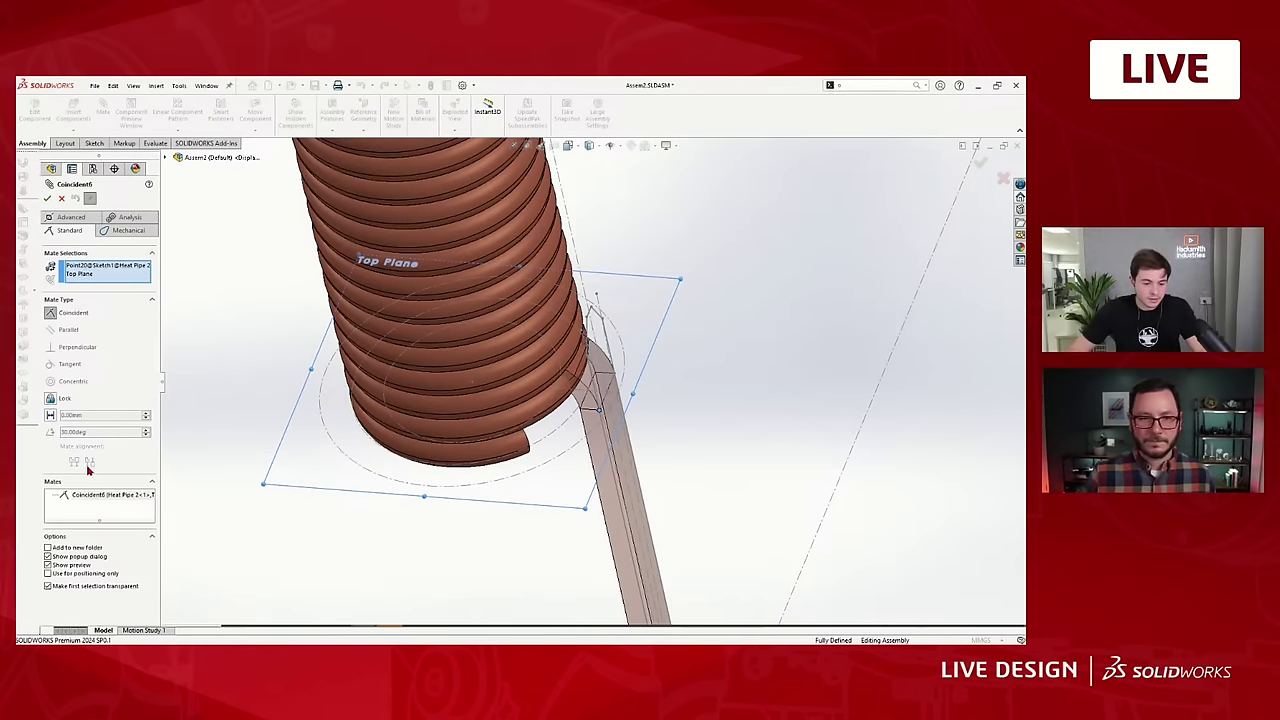
scroll(575, 370, "up", 2)
key("Escape")
middle_click_drag(549, 457, 450, 428)
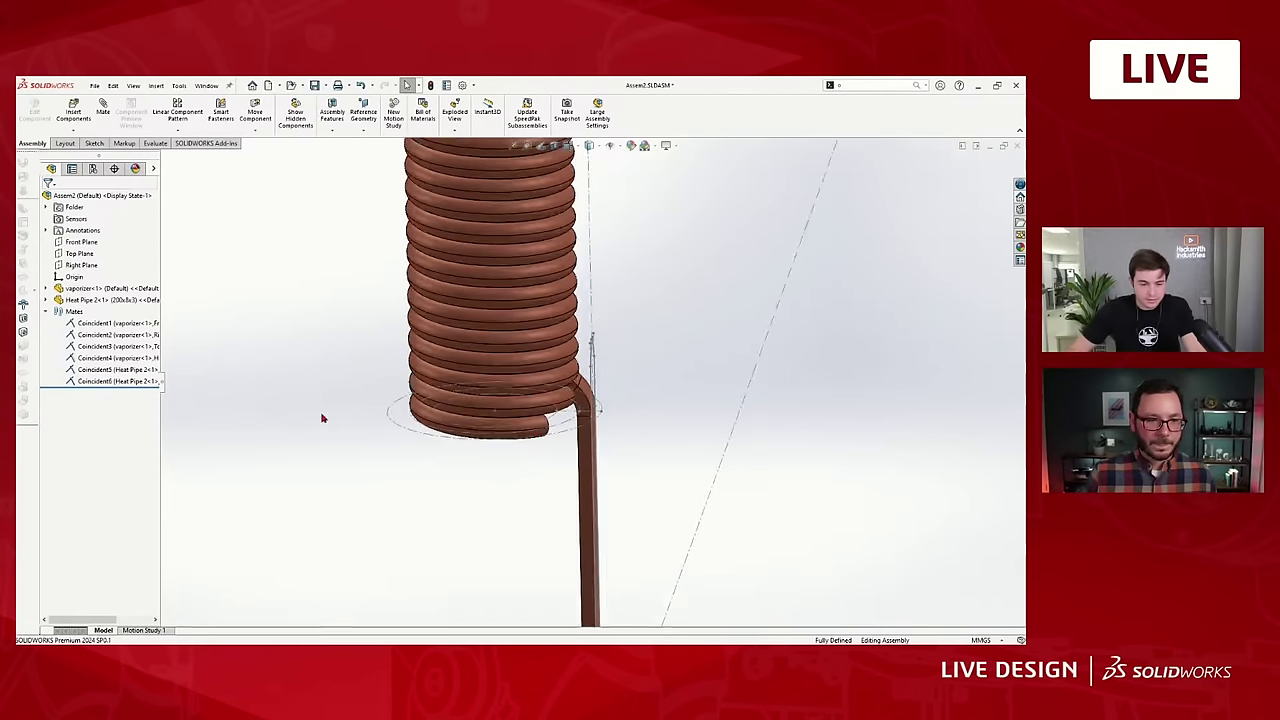
Suppress the coincident mate between Heat Pipe 2's sketch point and the Top Plane.
scroll(216, 416, "down", 2)
left_click(96, 384)
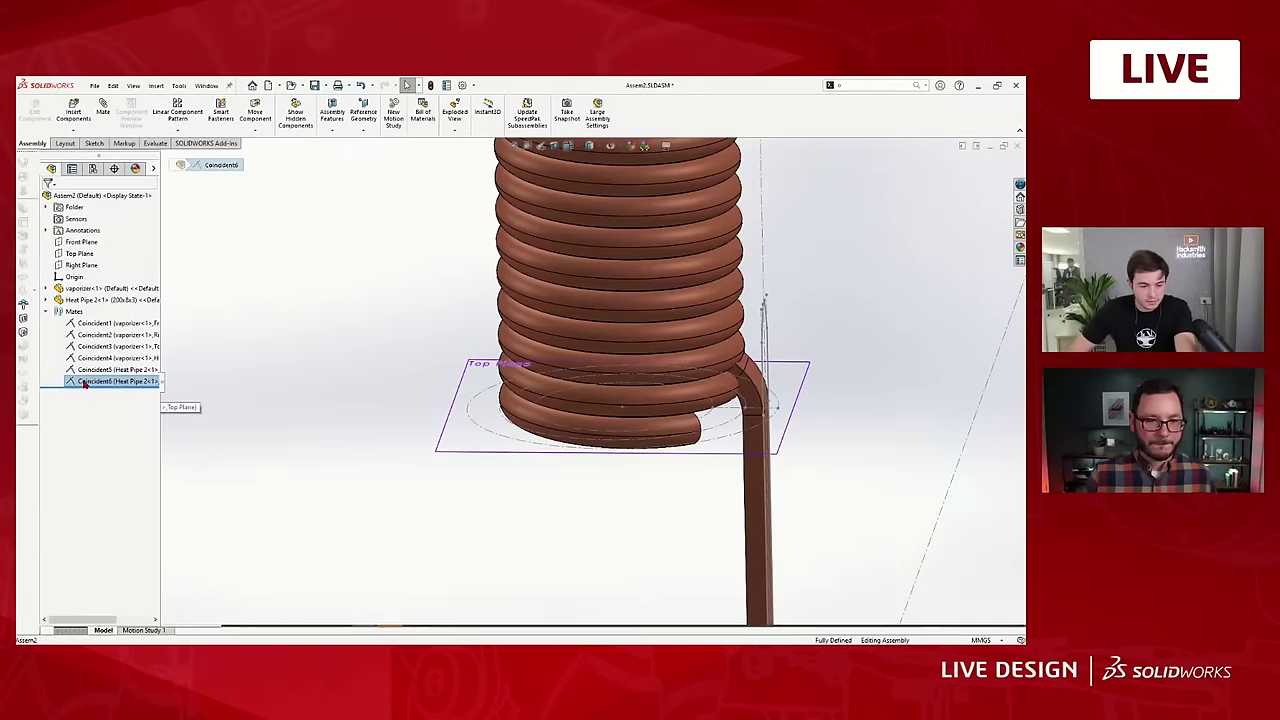
right_click(82, 382)
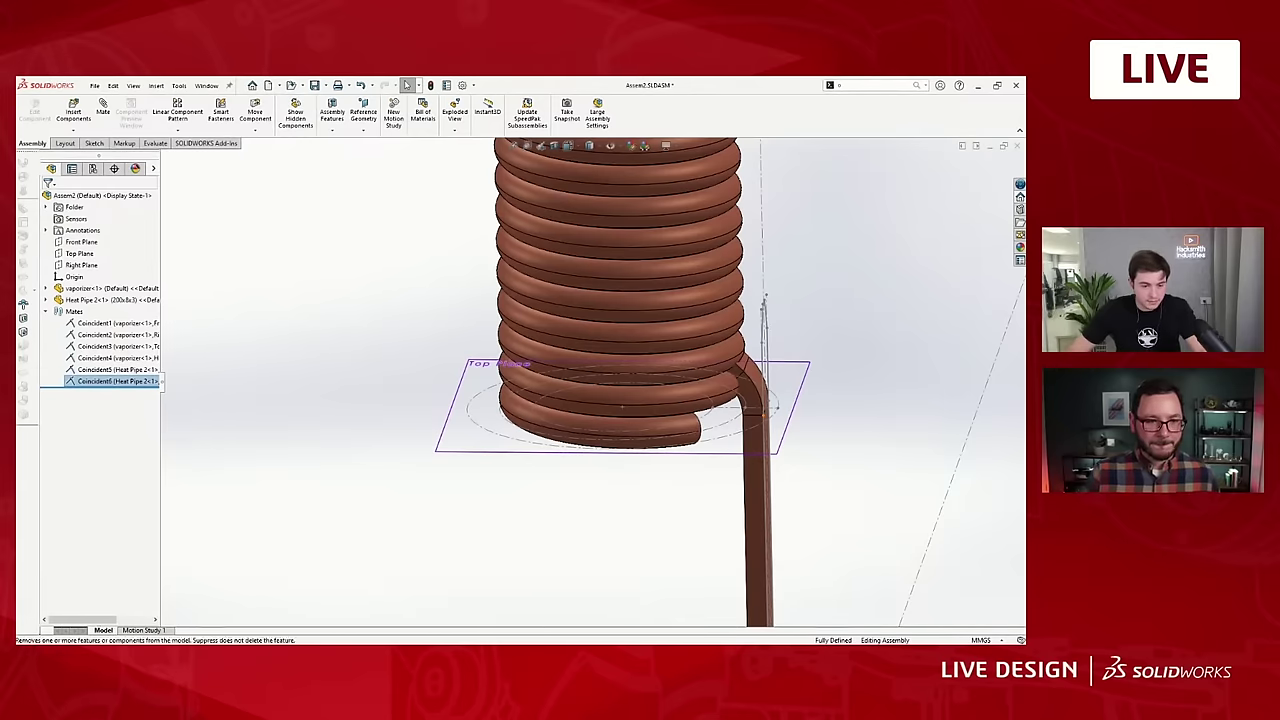
left_click(110, 359)
left_click(90, 371)
scroll(769, 434, "up", 6)
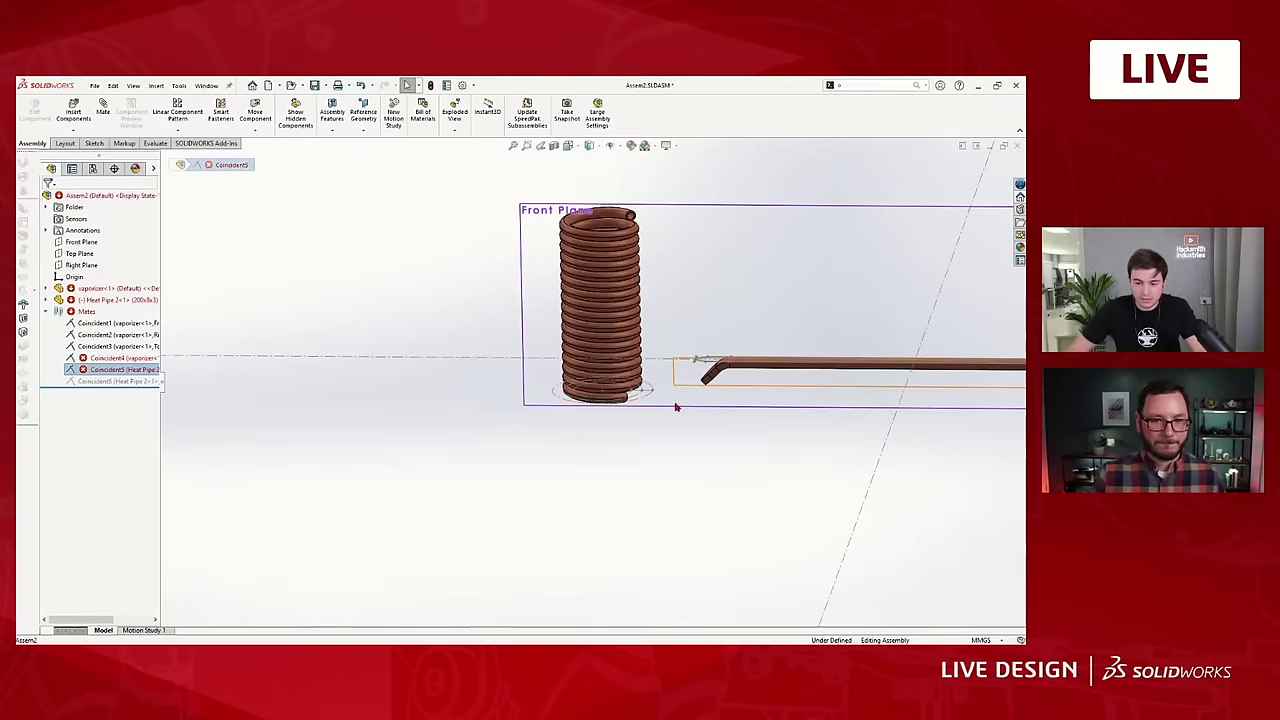
Move the freed Heat Pipe 2 back alongside the outside of the coil.
middle_click_drag(676, 407, 734, 337)
scroll(707, 359, "down", 3)
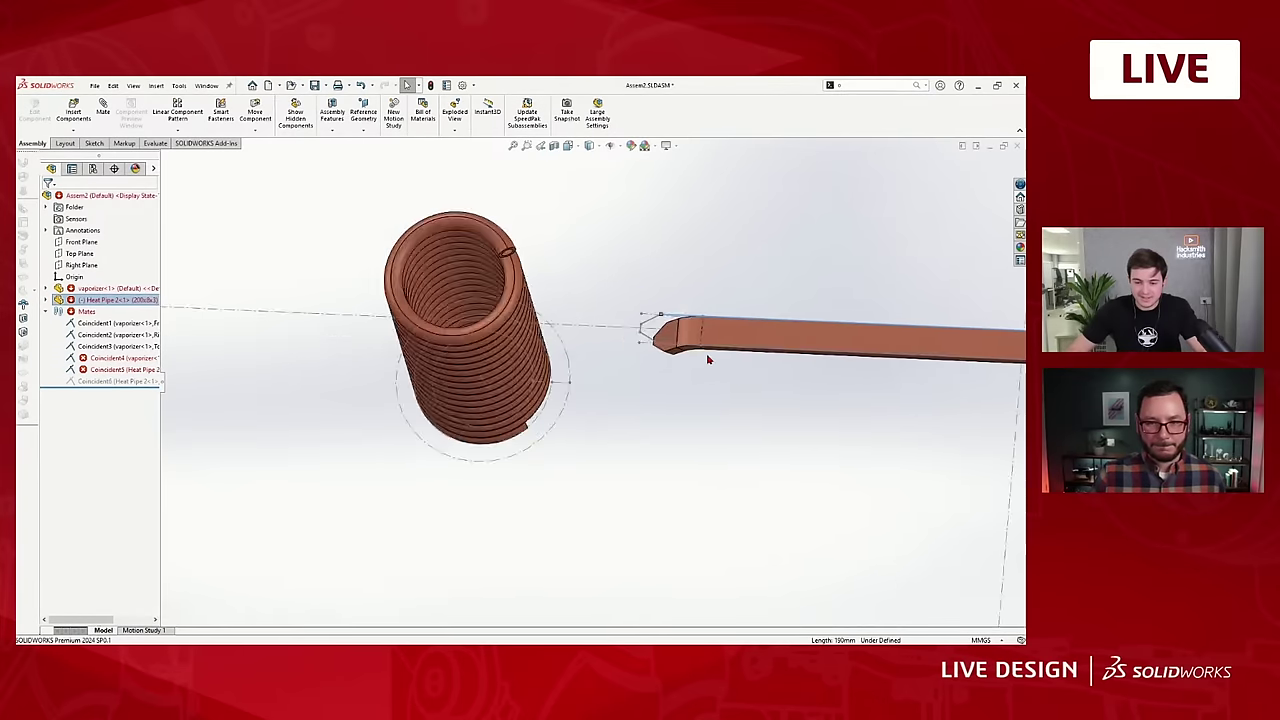
scroll(708, 359, "down", 3)
left_click_drag(690, 347, 658, 384)
scroll(640, 384, "up", 3)
scroll(466, 427, "down", 3)
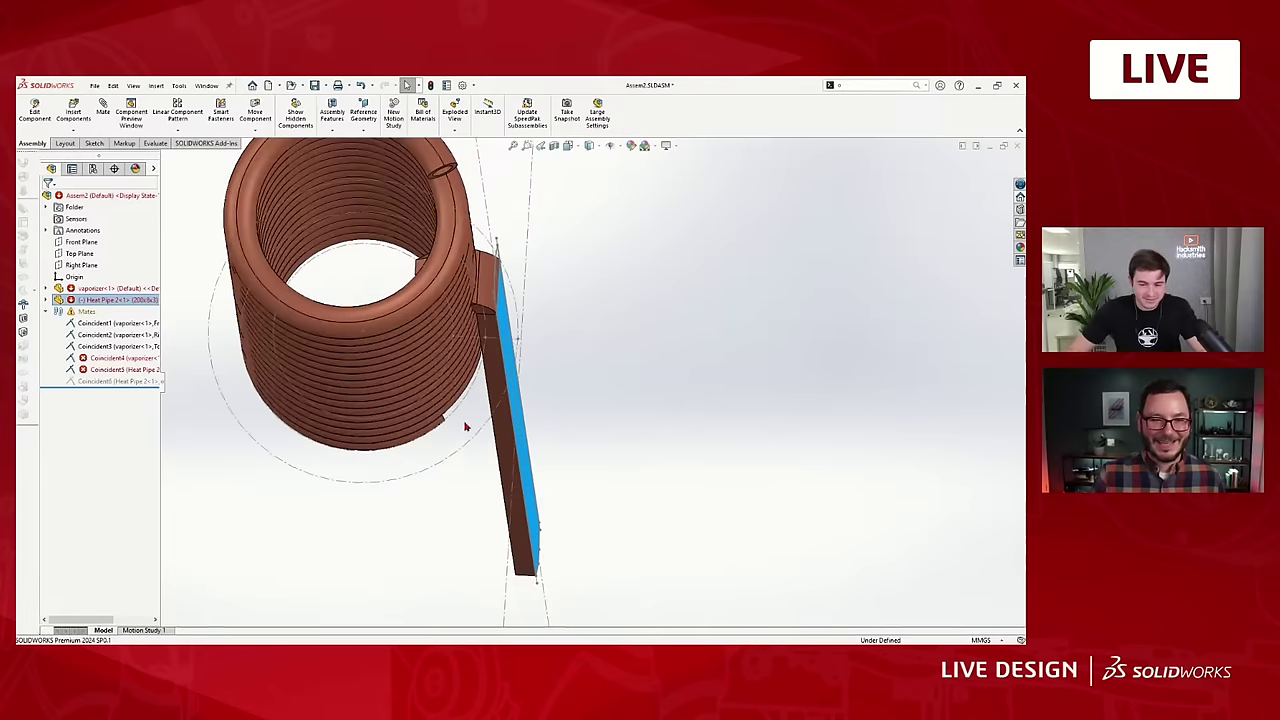
middle_click_drag(465, 427, 458, 367)
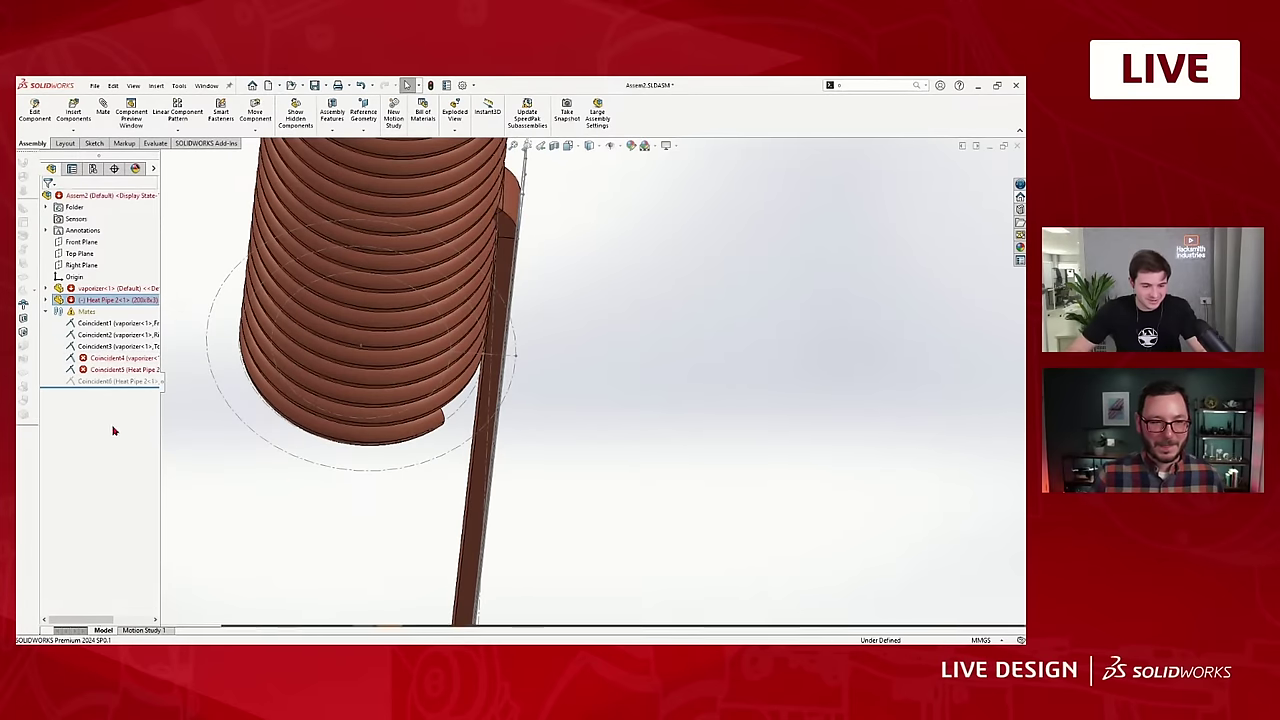
Examine the references of the two failing Heat Pipe 2 mates, Coincident4 and Coincident5.
left_click(100, 358)
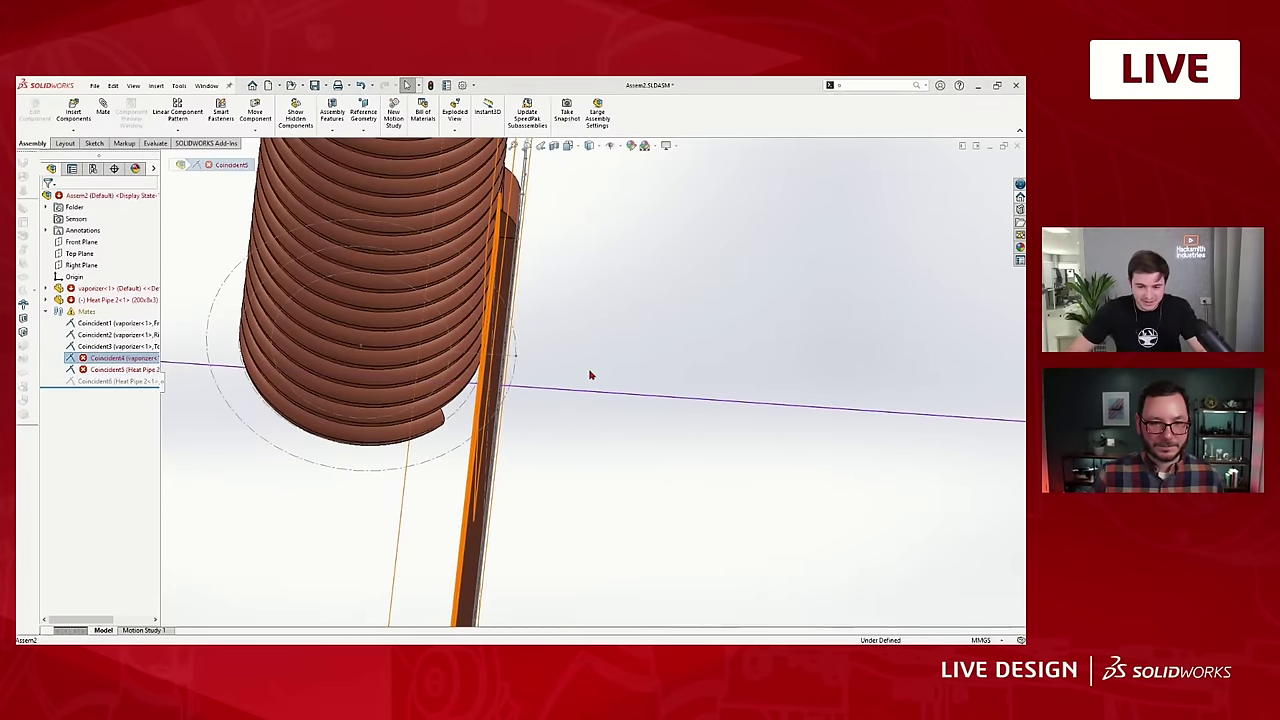
scroll(590, 375, "up", 4)
middle_click_drag(569, 440, 558, 346)
scroll(558, 346, "down", 3)
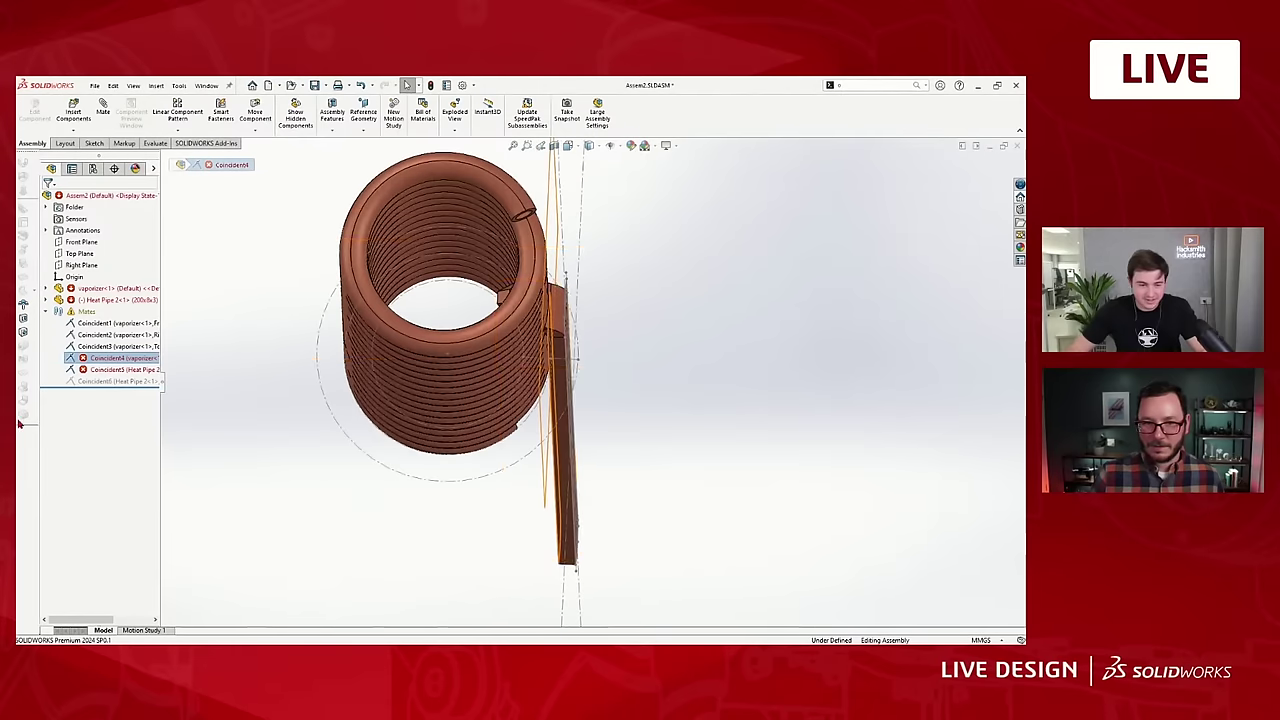
left_click(100, 370)
mouse_move(601, 426)
middle_mouse_down()
mouse_move(605, 364)
mouse_move(594, 428)
middle_mouse_up()
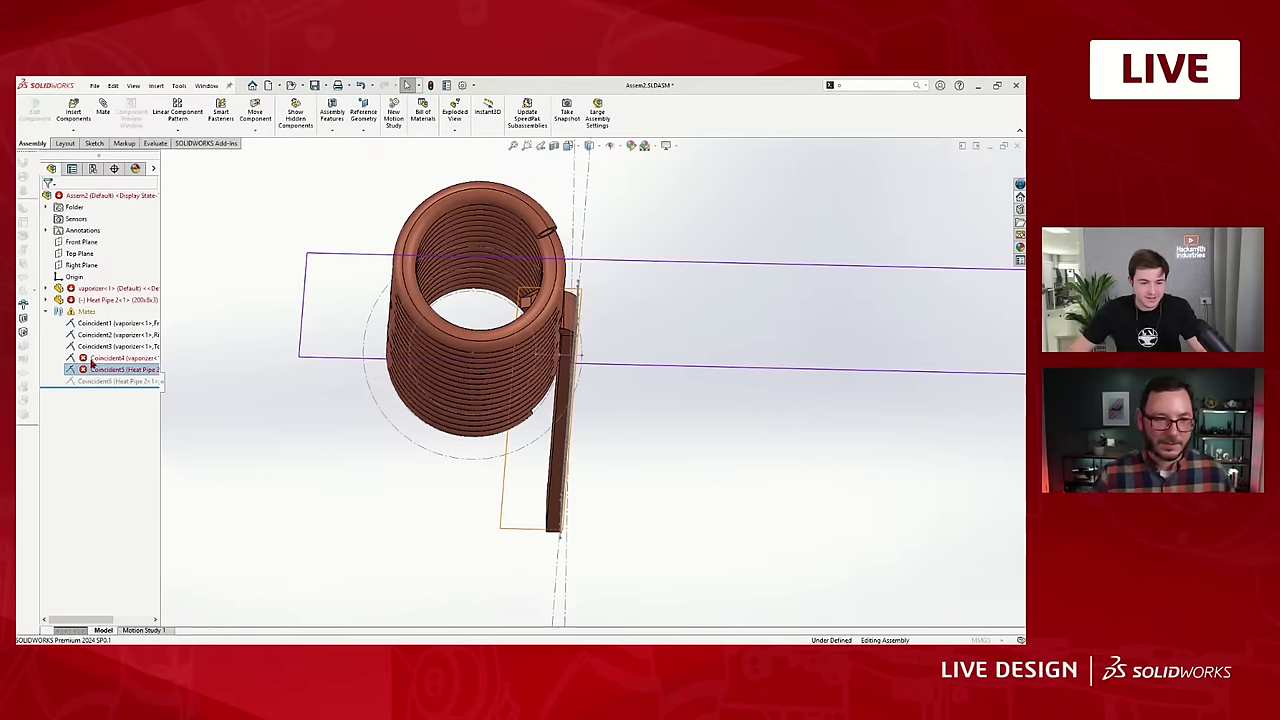
Edit the Front Plane mate of Heat Pipe 2, keeping it coincident and flipping its alignment to anti-aligned.
double_click(92, 367)
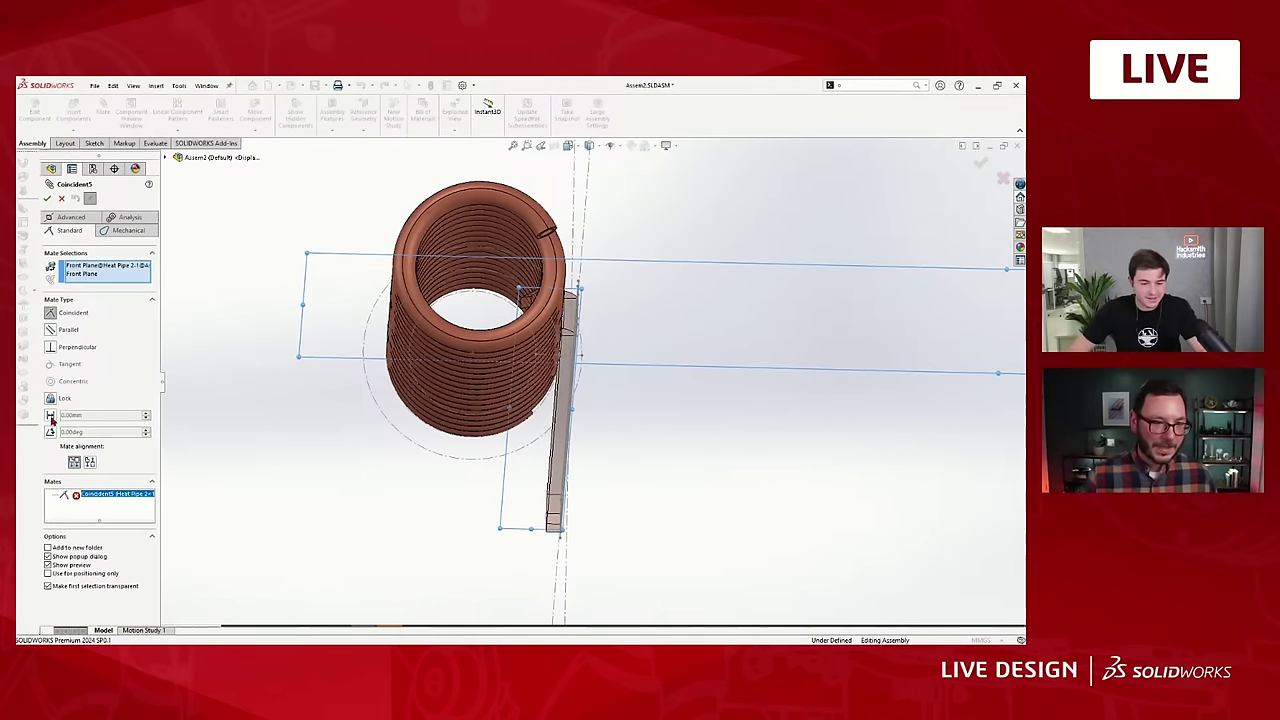
left_click(50, 416)
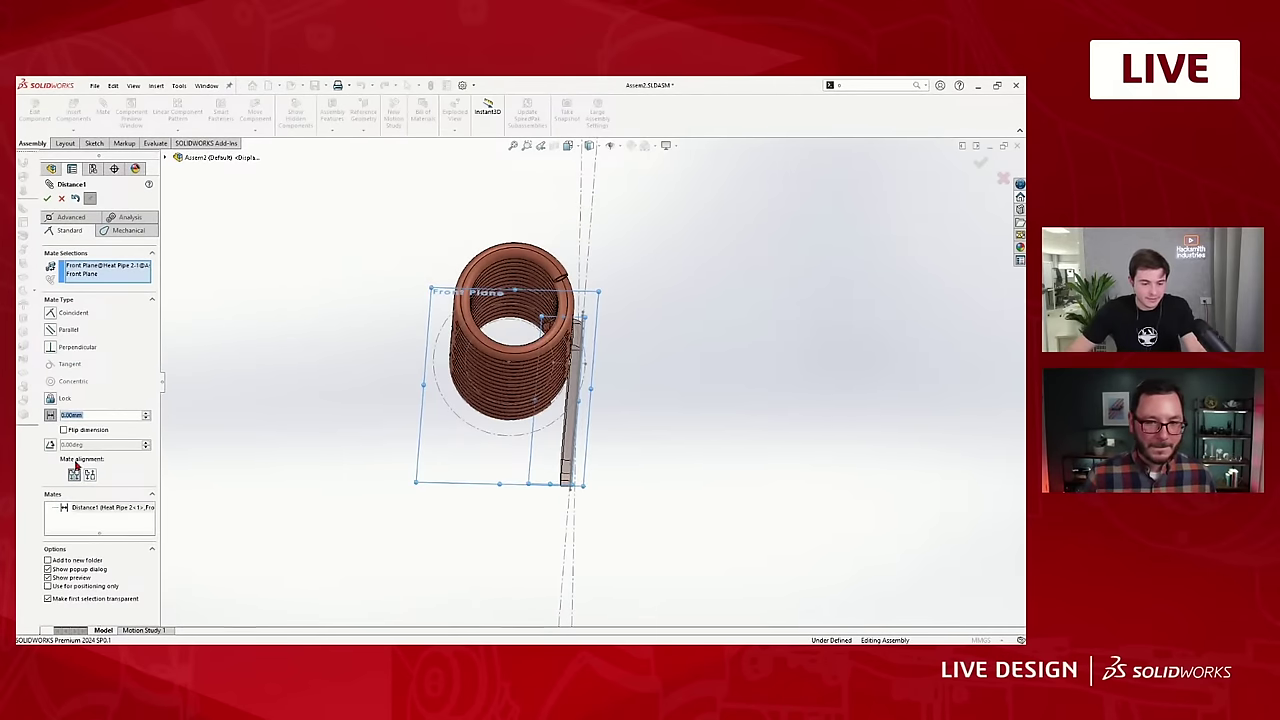
left_click(52, 315)
left_click(91, 465)
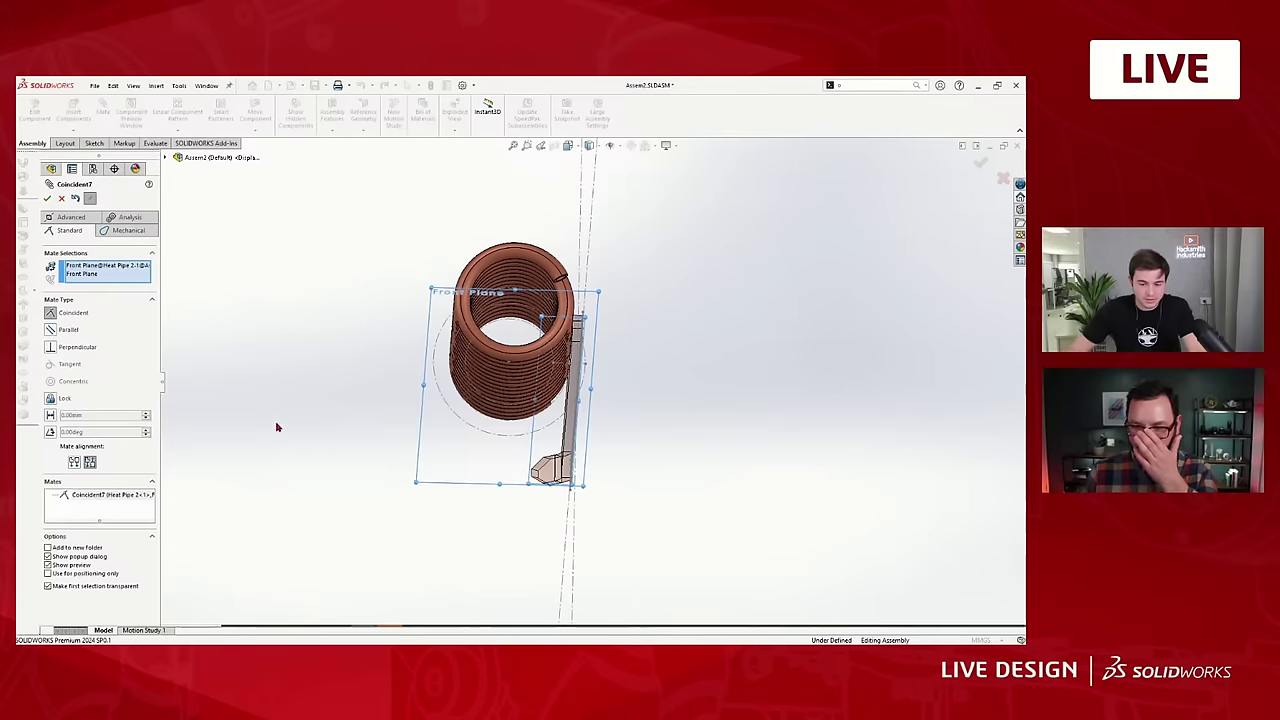
middle_click_drag(480, 400, 266, 340)
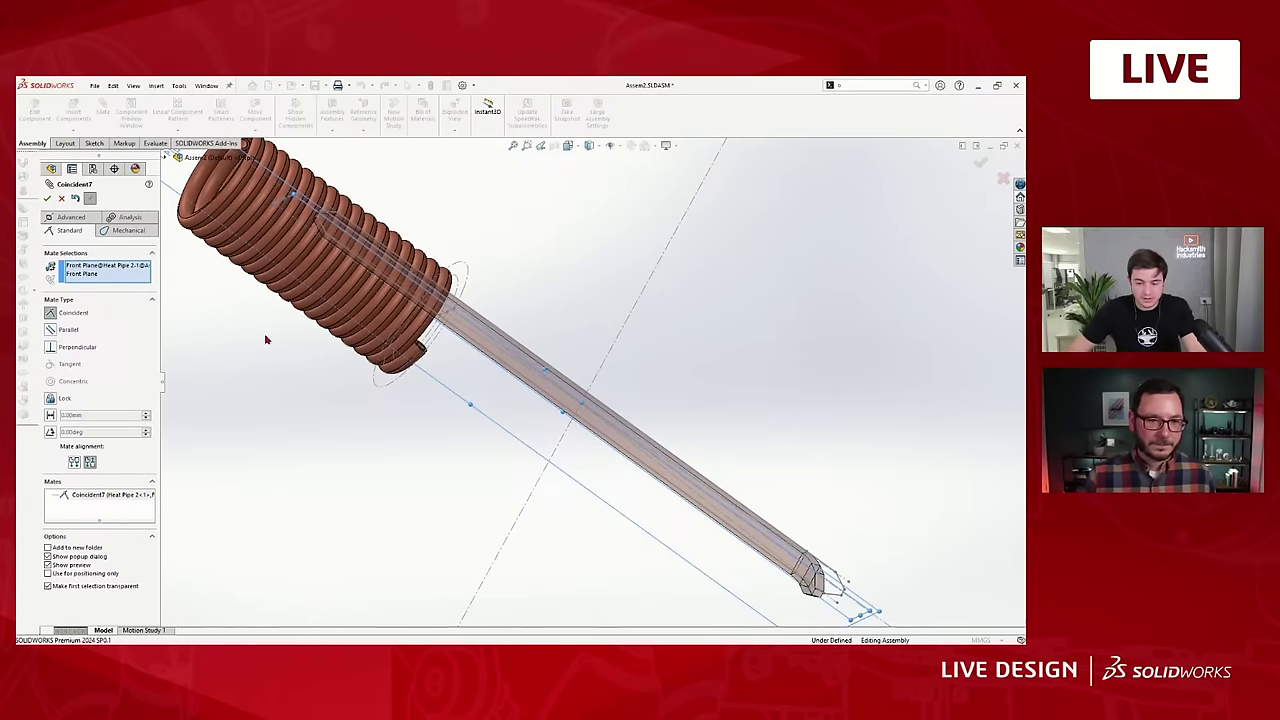
left_click(47, 199)
scroll(560, 510, "up", 3)
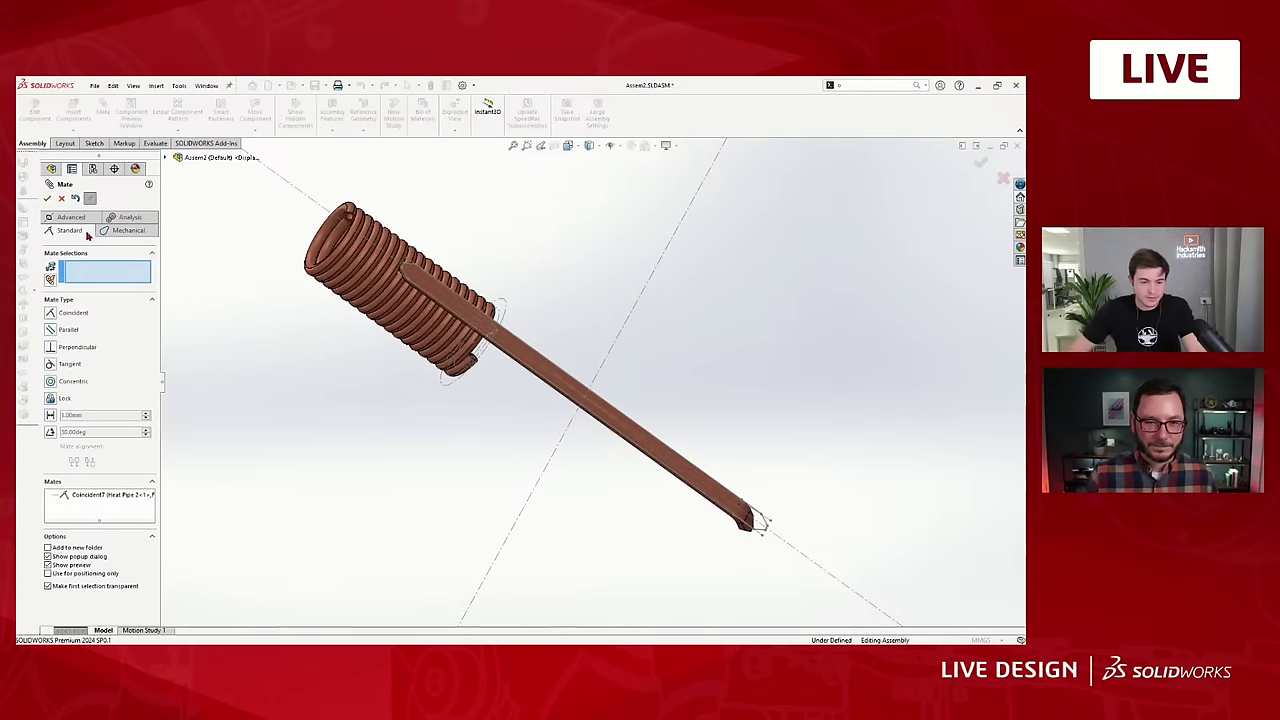
key("Escape")
Unsuppress the coincident mate between Heat Pipe 2's sketch point and the Top Plane.
left_click(112, 381)
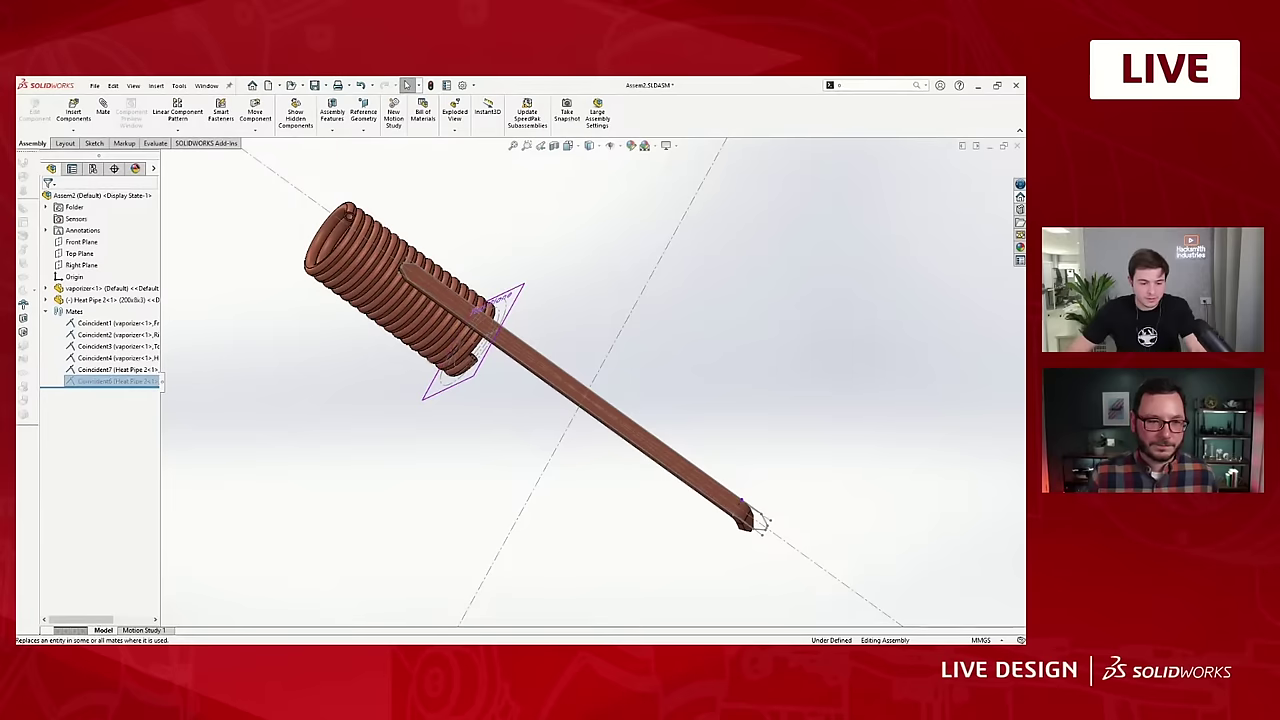
middle_click_drag(547, 383, 425, 340)
Hide the sketches and axes from view and check the heat pipe's bent end over the coil's end.
left_click(612, 147)
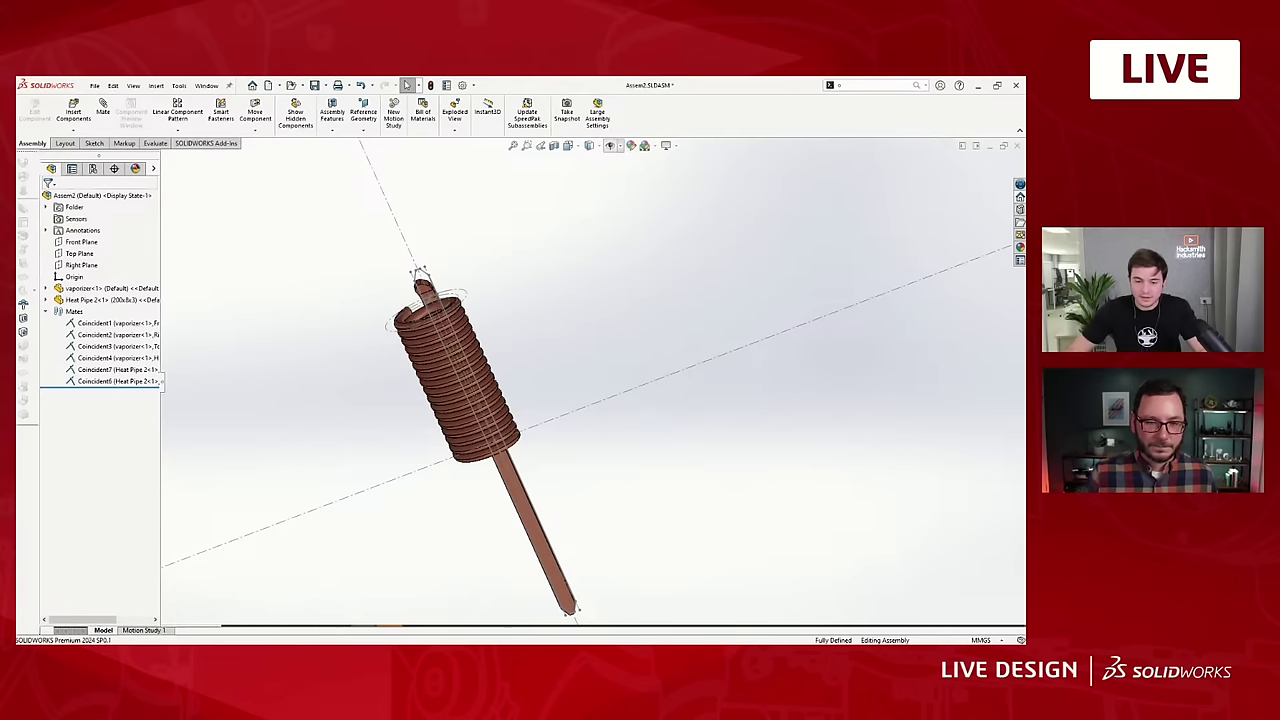
middle_click_drag(579, 350, 520, 385)
left_click(400, 284)
scroll(385, 275, "down", 5)
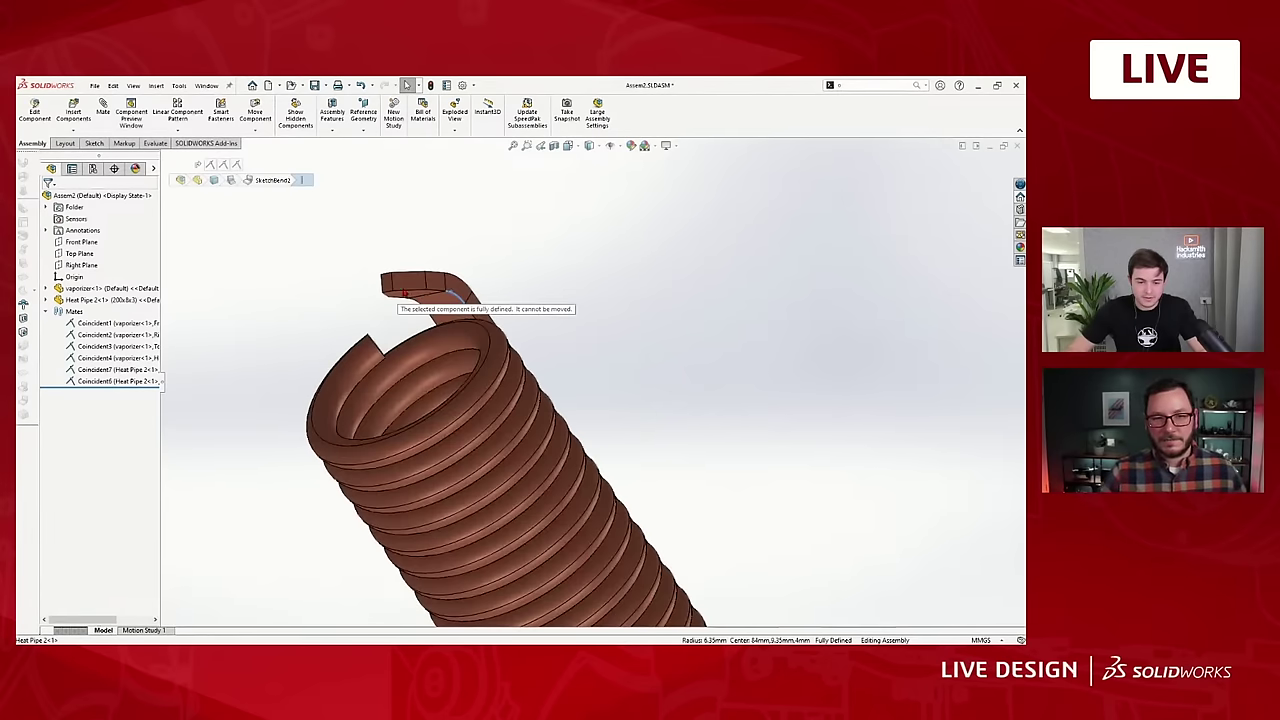
scroll(610, 475, "up", 4)
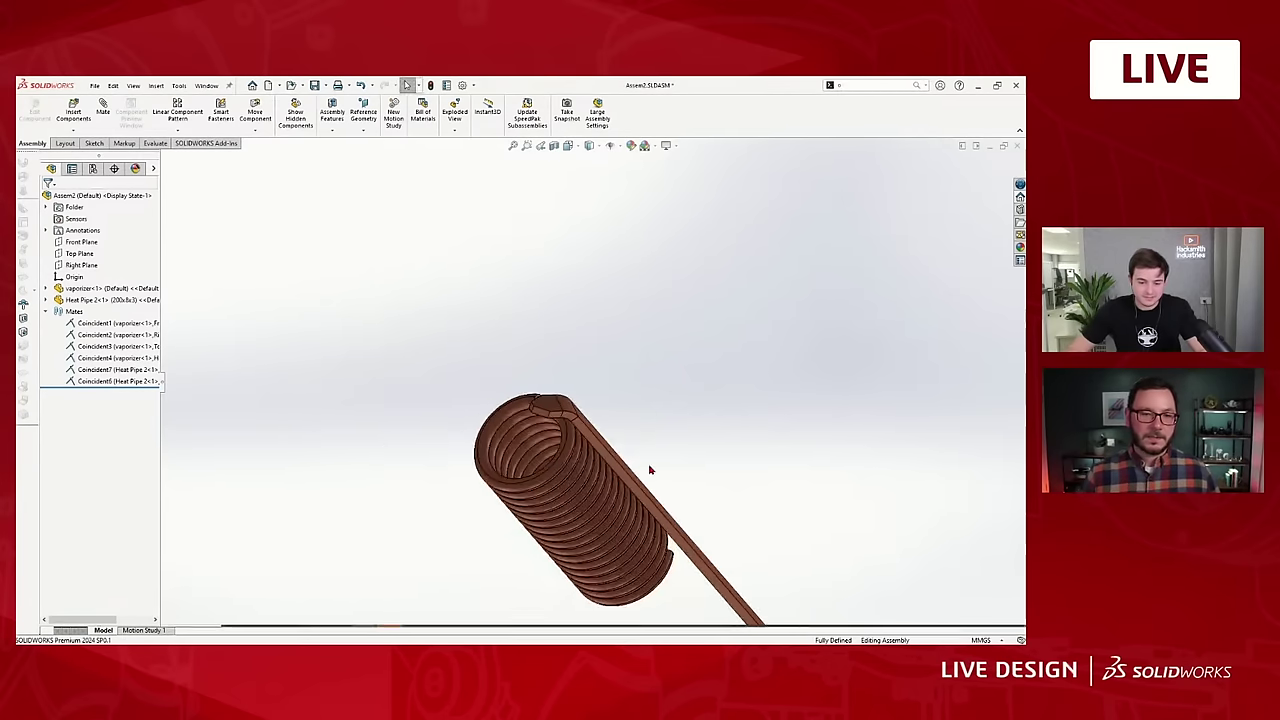
Save the Assem2 assembly with the mated coil and heat pipe.
middle_click_drag(649, 469, 672, 462)
key("ctrl+s")
left_click(223, 240)
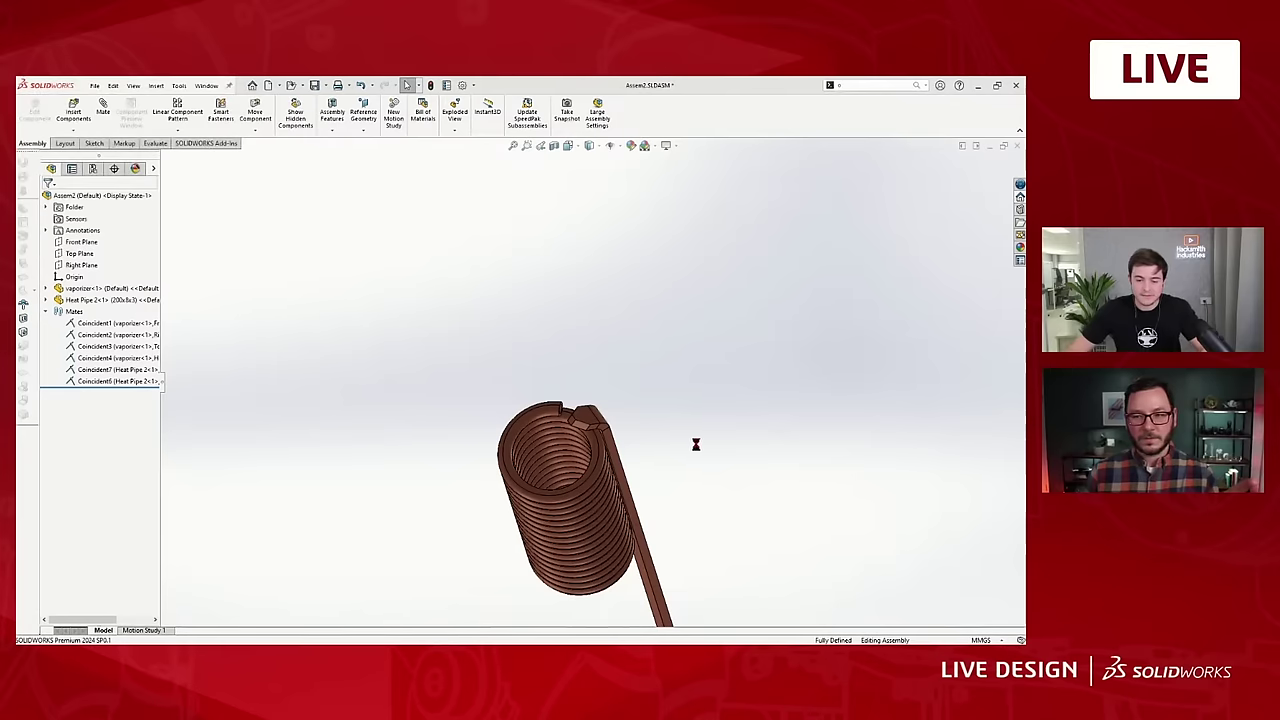
Examine from several angles how the heat pipe's bent end and straight length sit against the vaporizer coil.
middle_click_drag(643, 420, 643, 369)
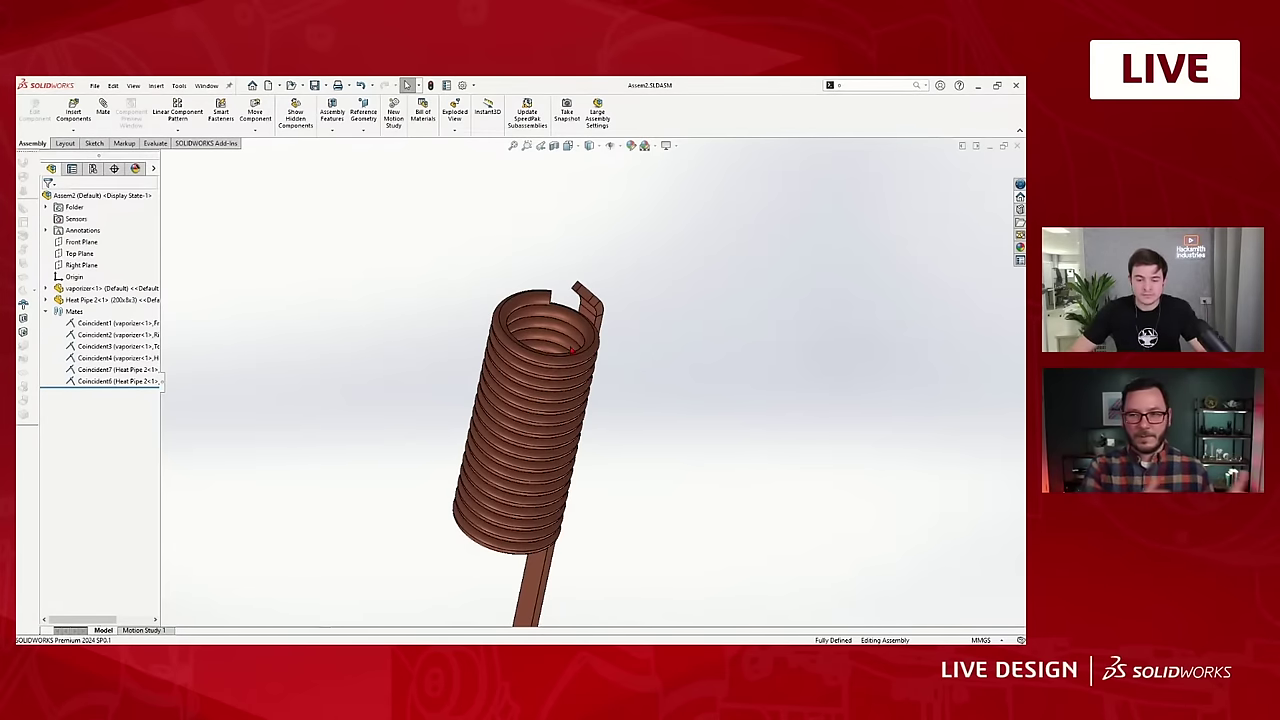
middle_click_drag(572, 349, 590, 385)
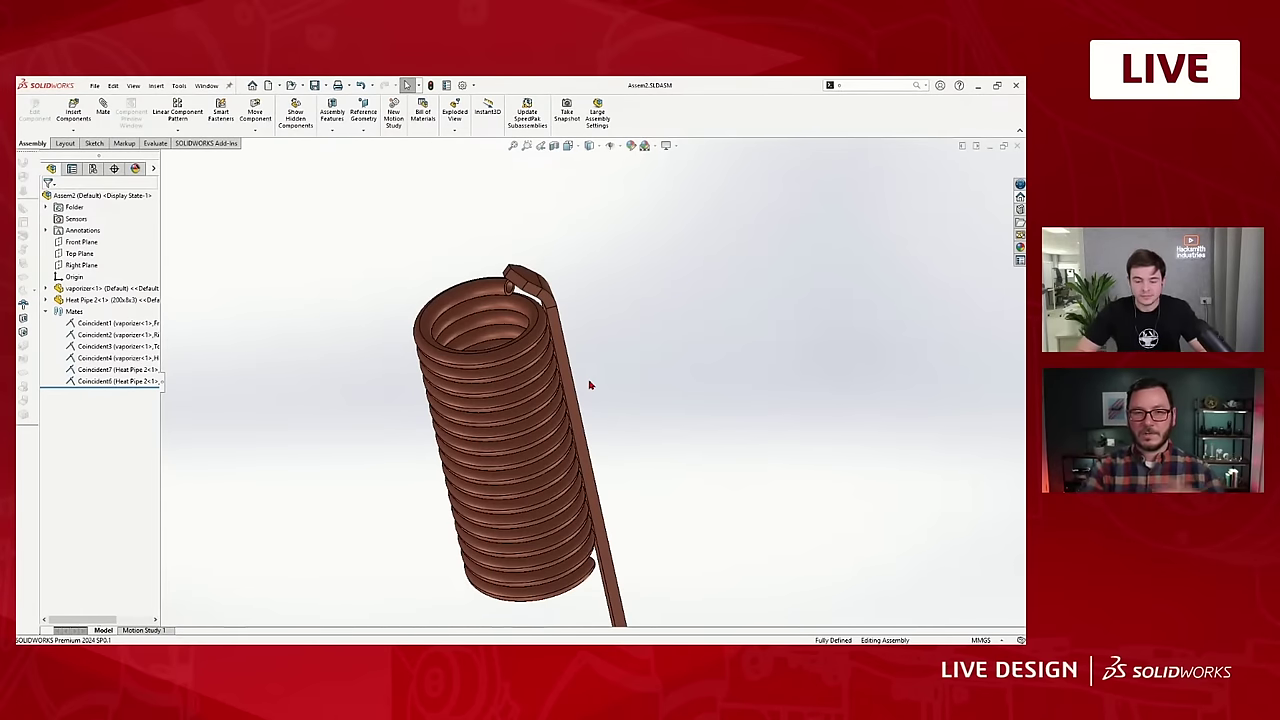
mouse_move(616, 387)
middle_mouse_down()
mouse_move(646, 374)
mouse_move(634, 394)
middle_mouse_up()
scroll(585, 338, "down", 3)
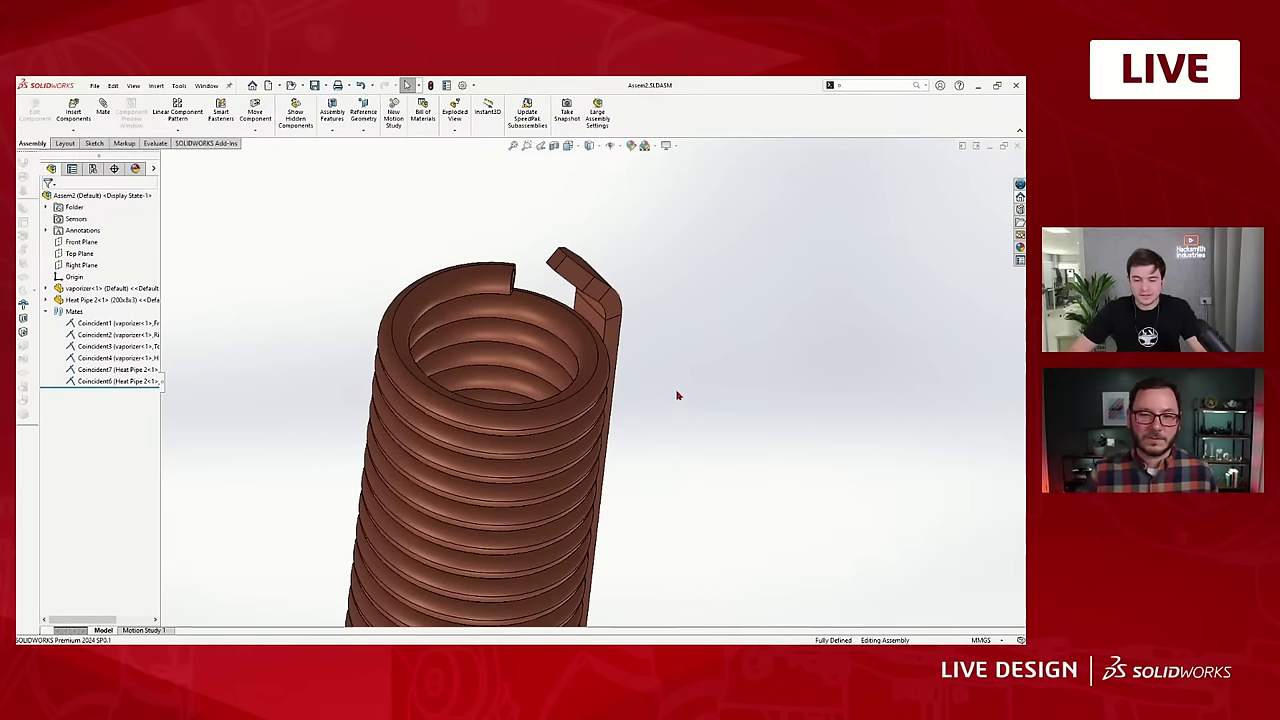
scroll(677, 396, "up", 2)
middle_click_drag(575, 341, 624, 447)
scroll(626, 449, "up", 4)
key("space")
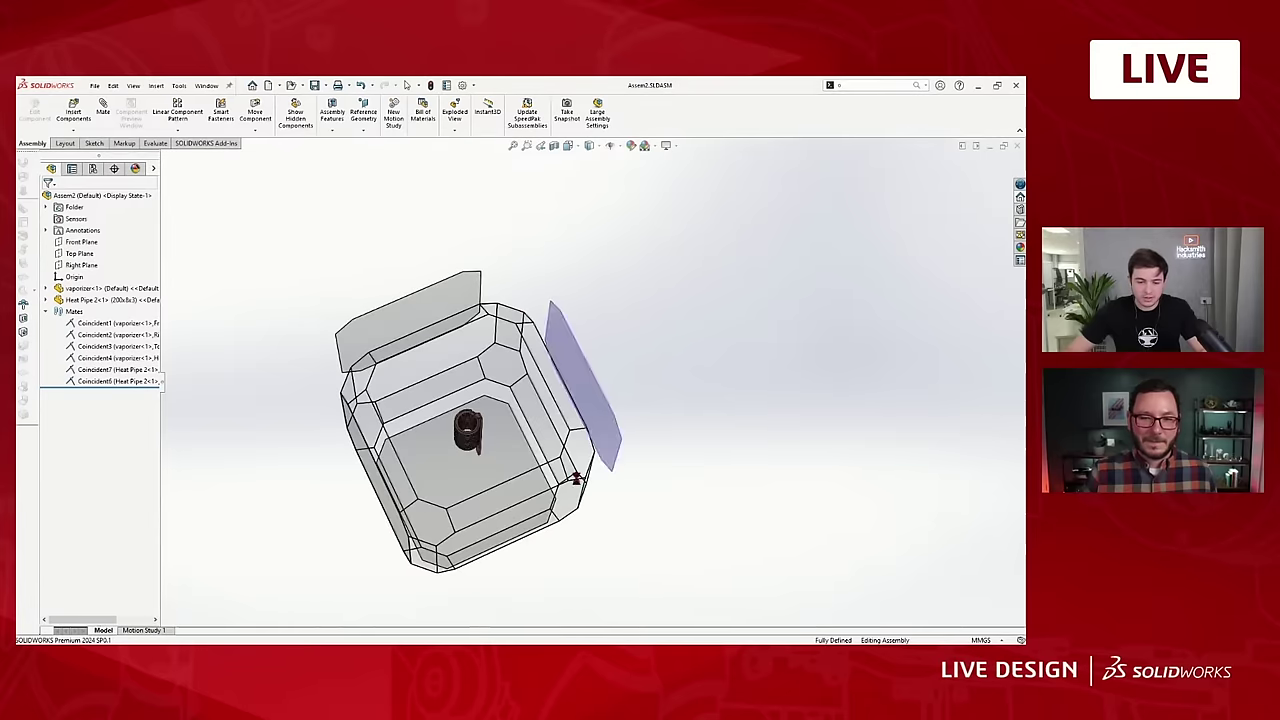
left_click(474, 445)
middle_click_drag(861, 457, 714, 372)
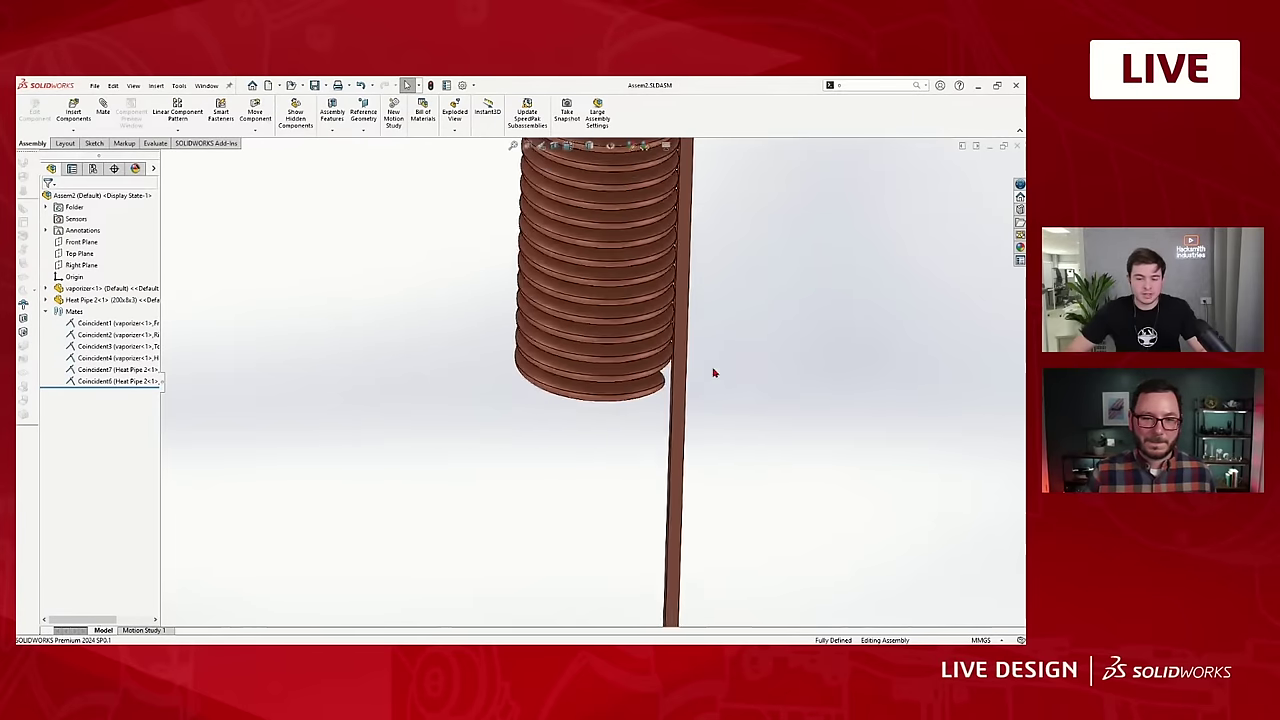
scroll(699, 307, "up", 4)
scroll(703, 288, "down", 2)
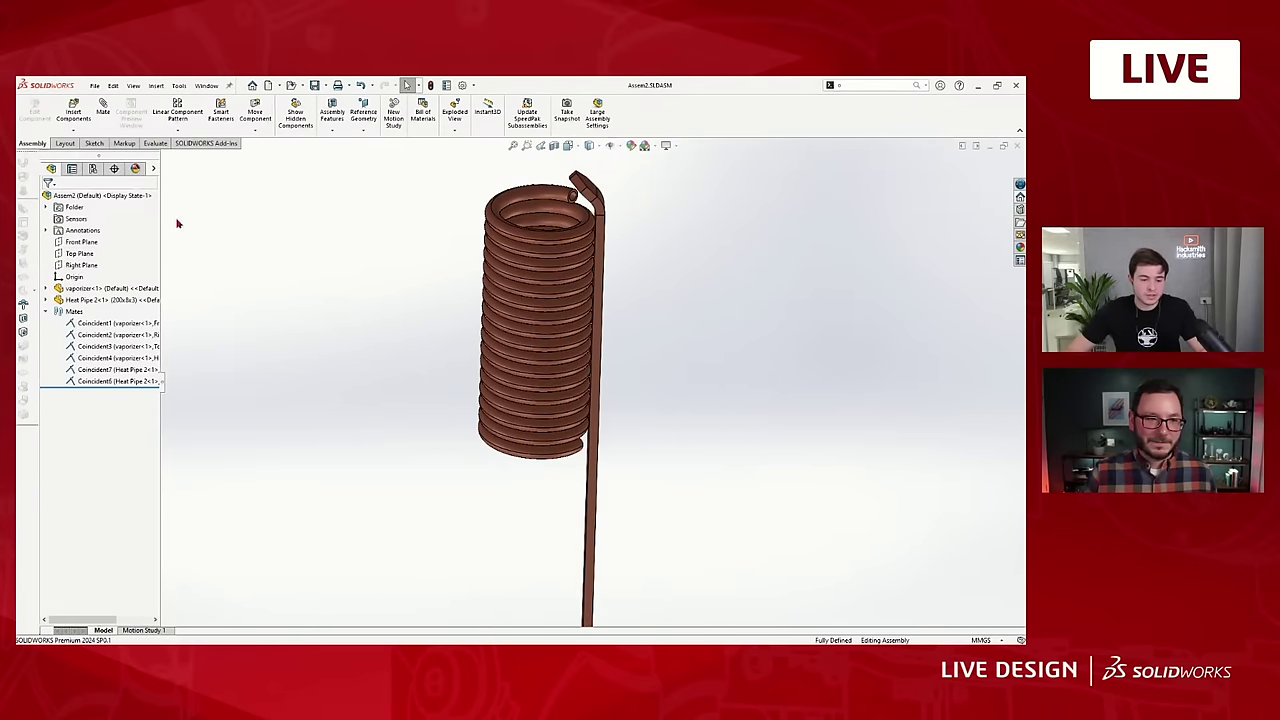
scroll(571, 257, "down", 2)
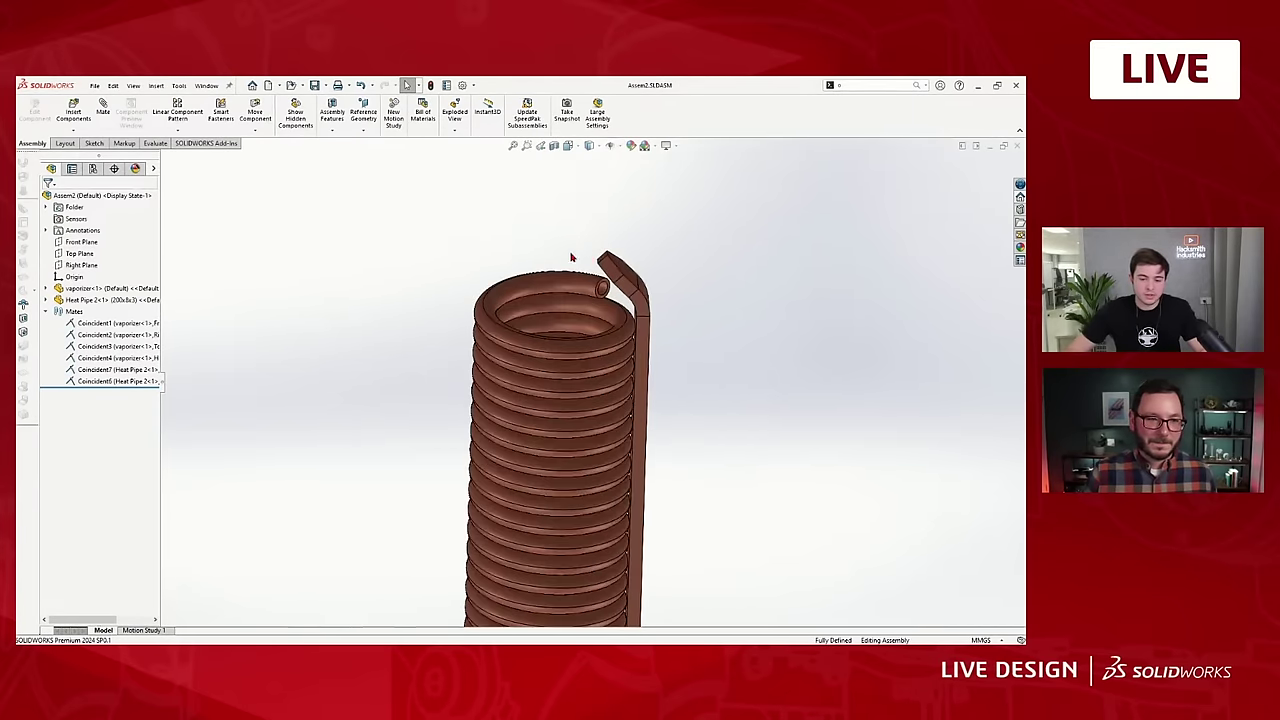
Create a reference axis along the coil's centre from the assembly's Right Plane and Front Plane.
left_click(70, 268)
scroll(403, 257, "up", 2)
middle_click_drag(403, 257, 439, 367)
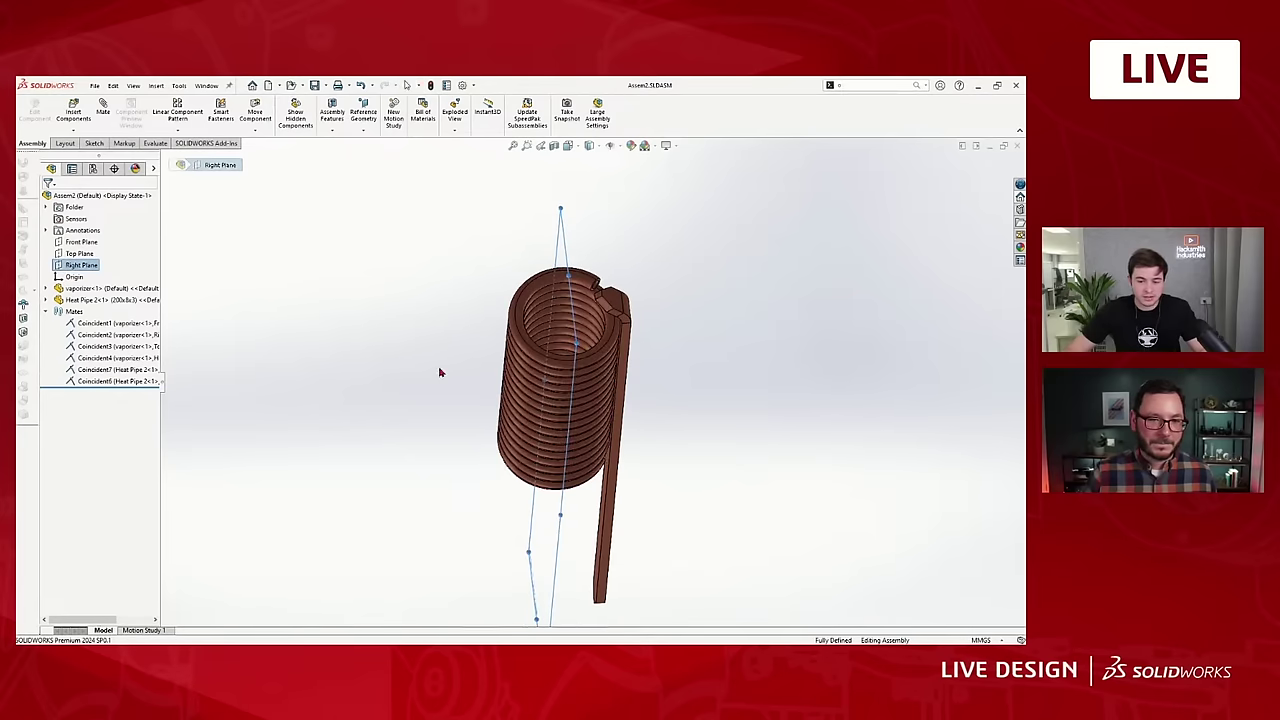
left_click(85, 242, "ctrl")
left_click(371, 163)
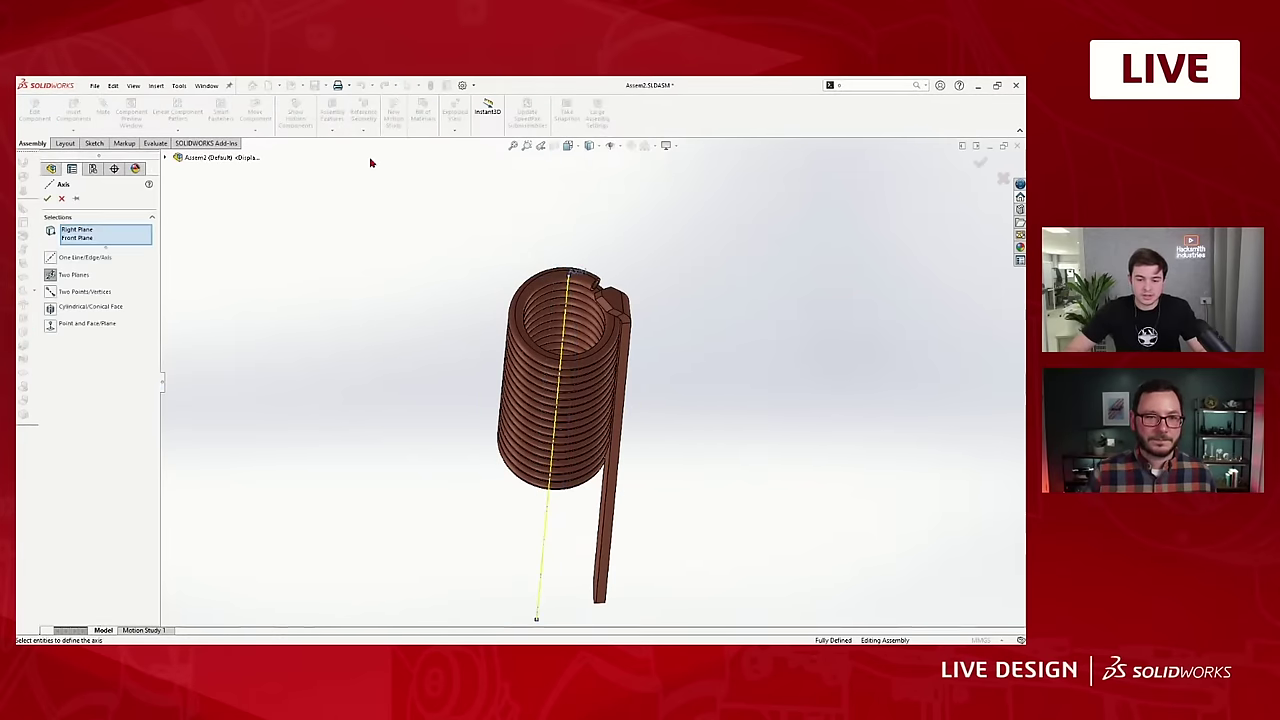
key("Return")
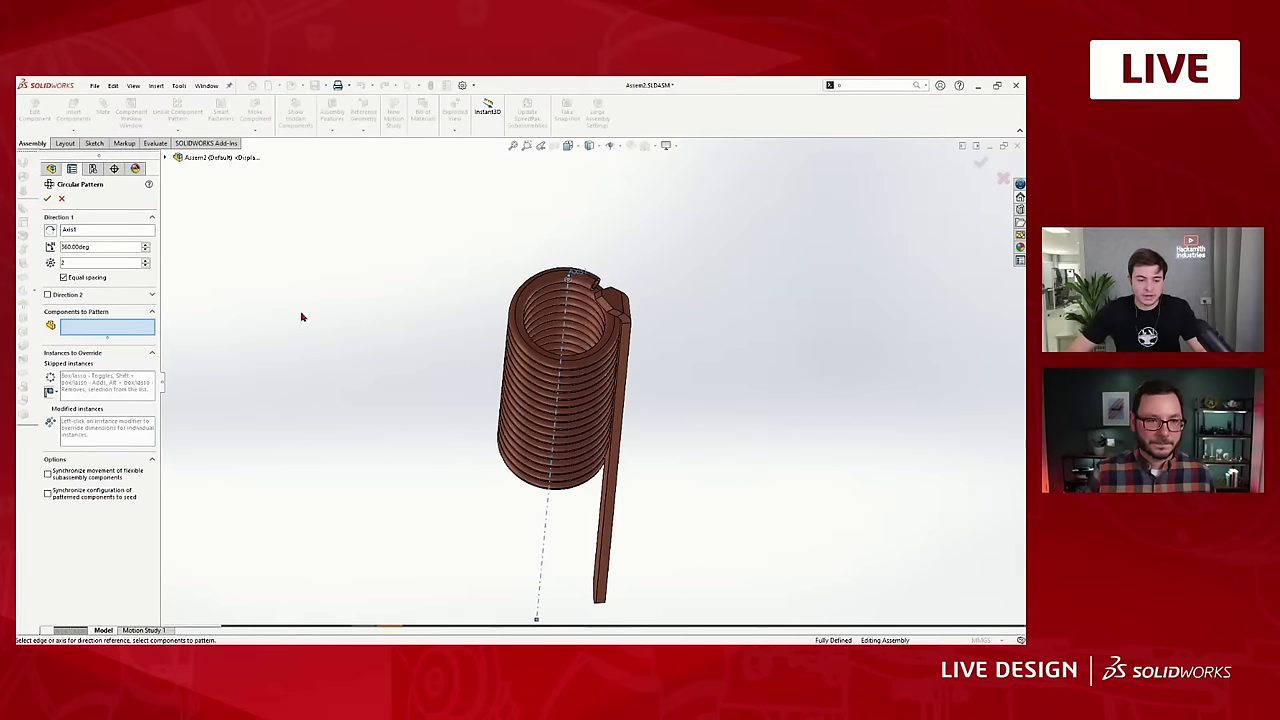
Circular-pattern Heat Pipe 2 about the coil's centre axis as 6 equally spaced instances over 360 degrees.
left_click(617, 311)
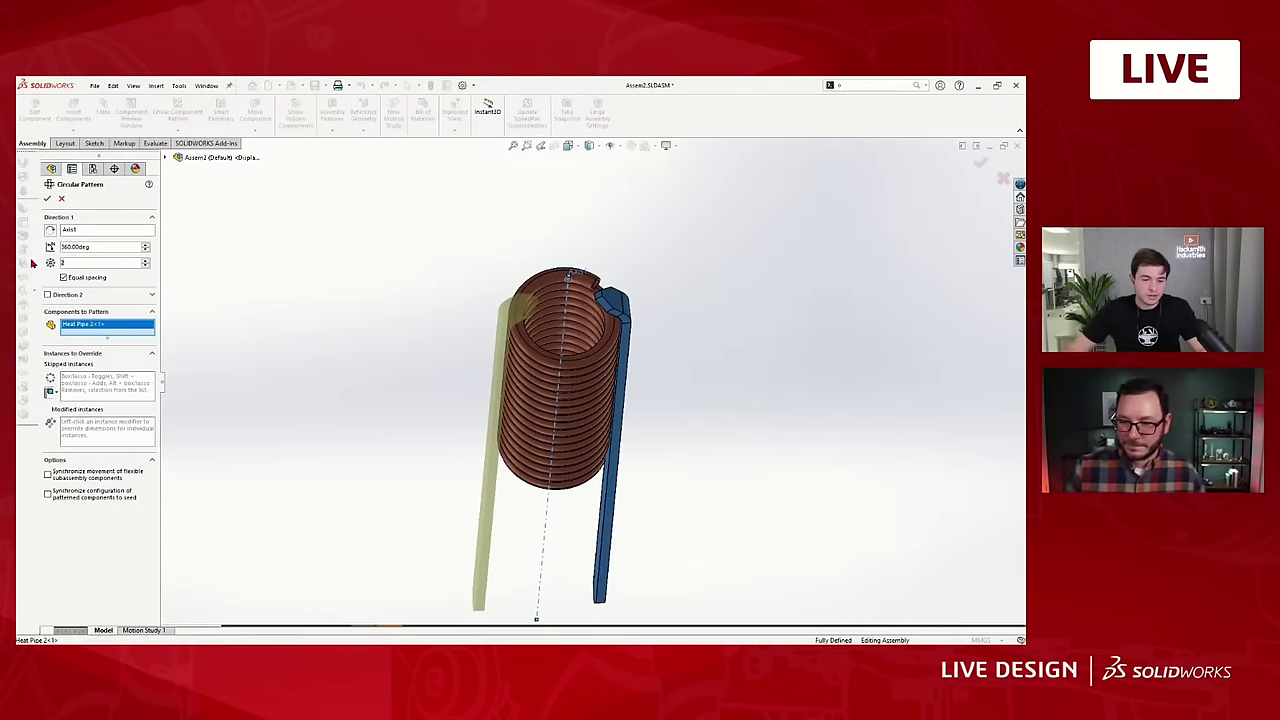
type("6")
key("Return")
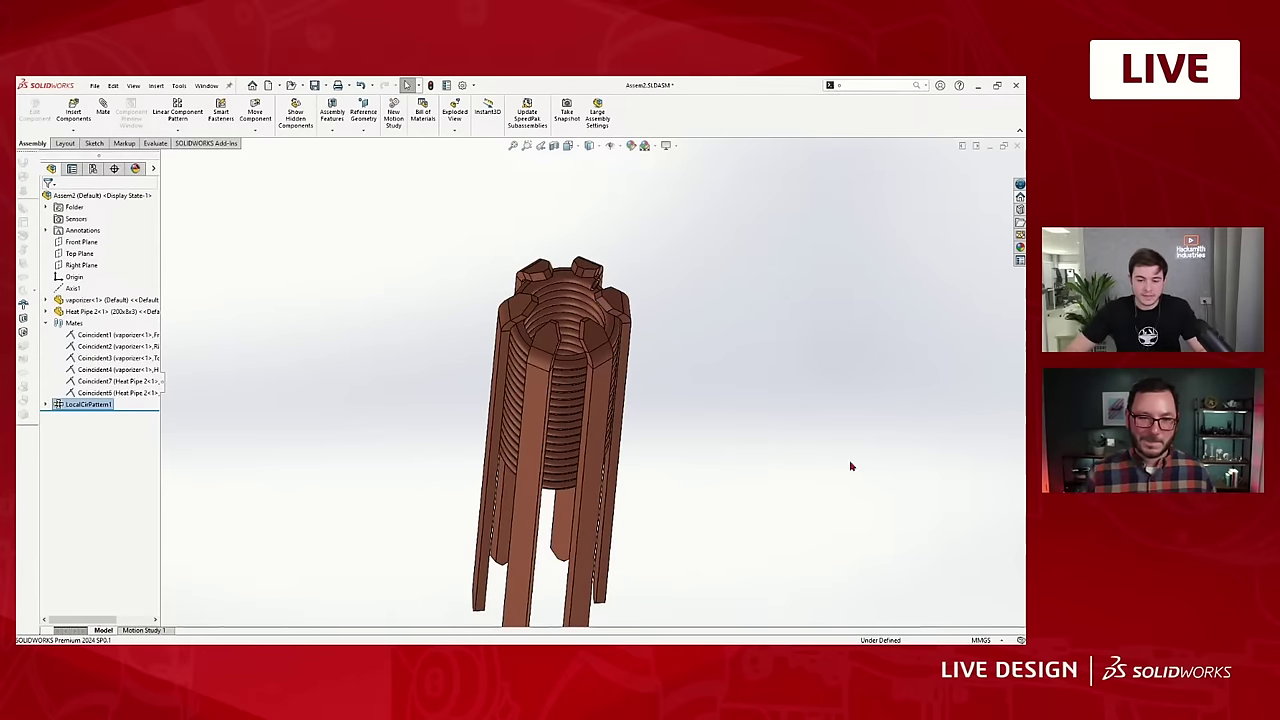
Examine the ring of patterned heat pipes around the coil, including their bent ends and straight lengths.
middle_click_drag(700, 420, 619, 378)
scroll(690, 298, "up", 3)
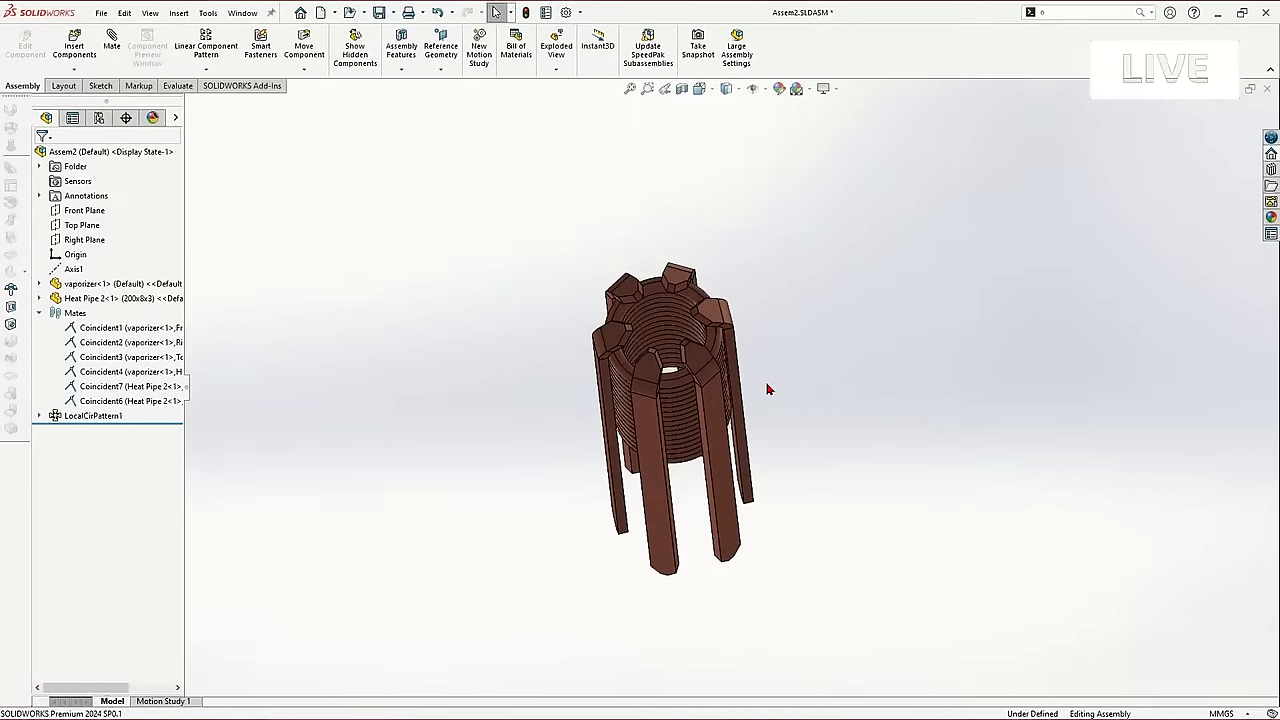
middle_click_drag(767, 389, 668, 358)
scroll(738, 348, "down", 3)
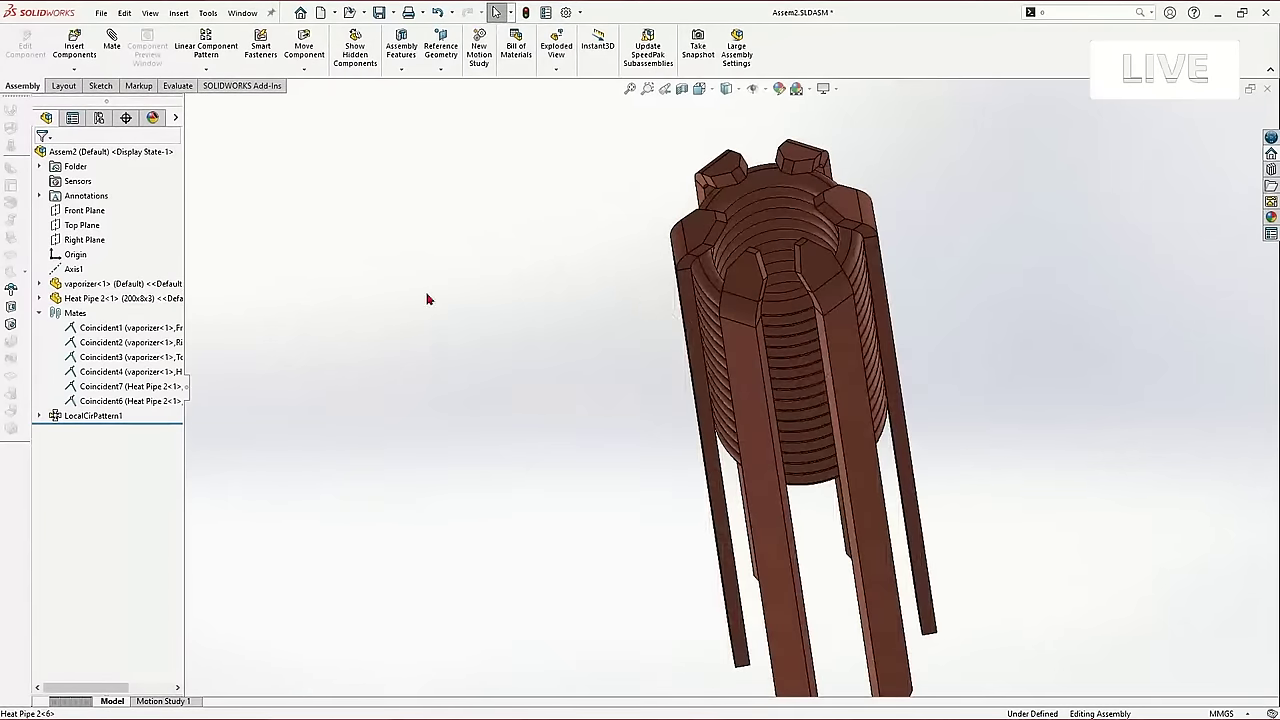
scroll(427, 299, "down", 3)
middle_click_drag(427, 299, 690, 300)
left_click(697, 297)
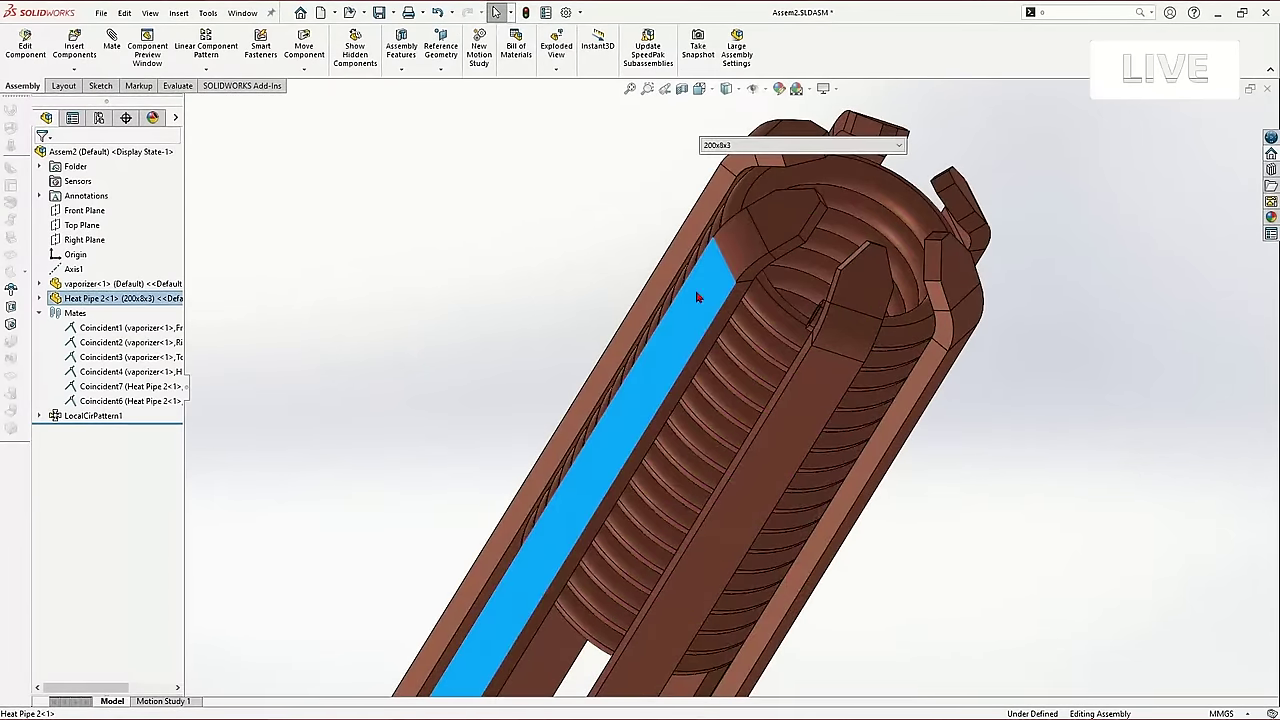
left_click(522, 283)
scroll(522, 283, "up", 3)
scroll(673, 446, "down", 3)
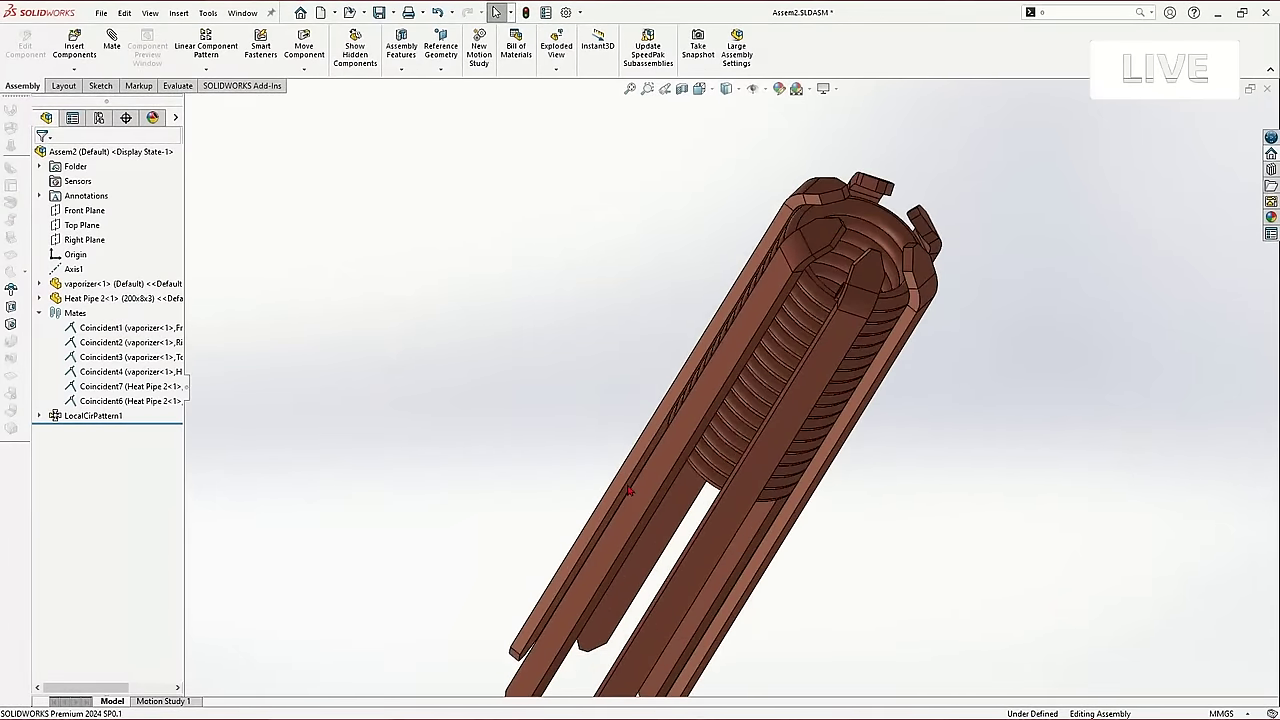
scroll(705, 465, "up", 3)
middle_click_drag(715, 393, 765, 345)
scroll(778, 329, "down", 3)
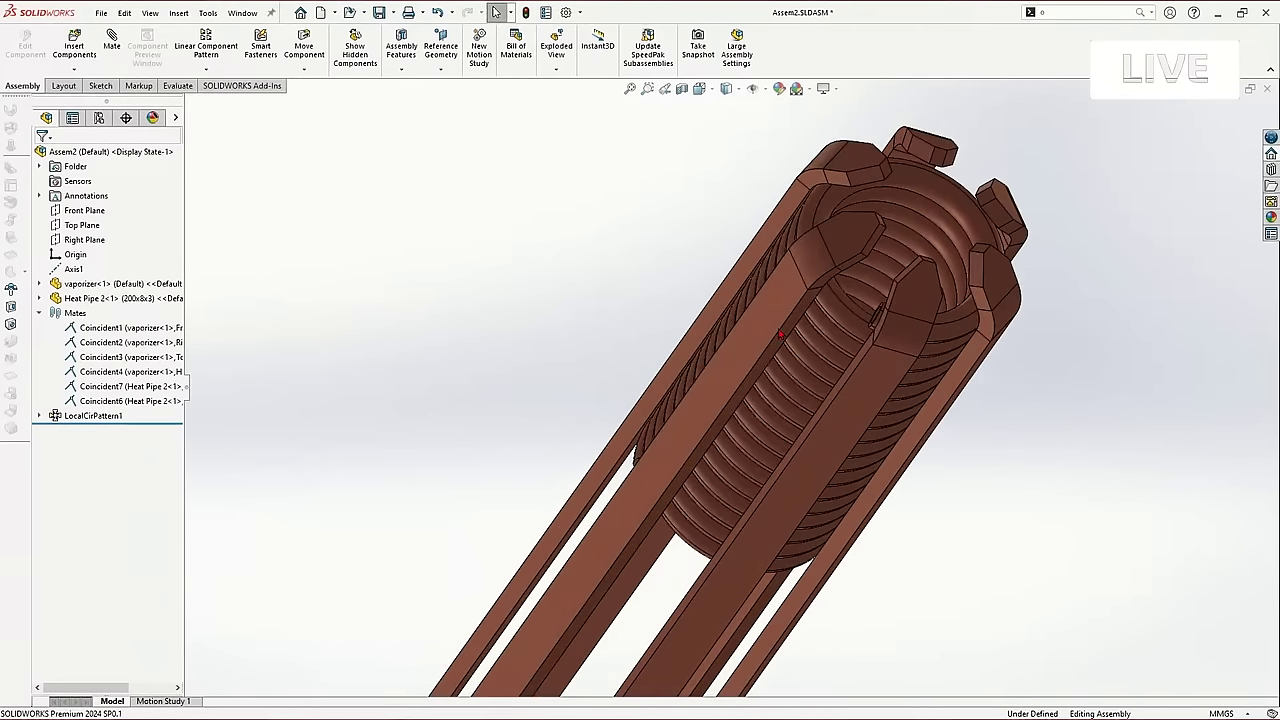
Switch the original Heat Pipe 2 to its 150x6x2 configuration.
left_click(767, 329)
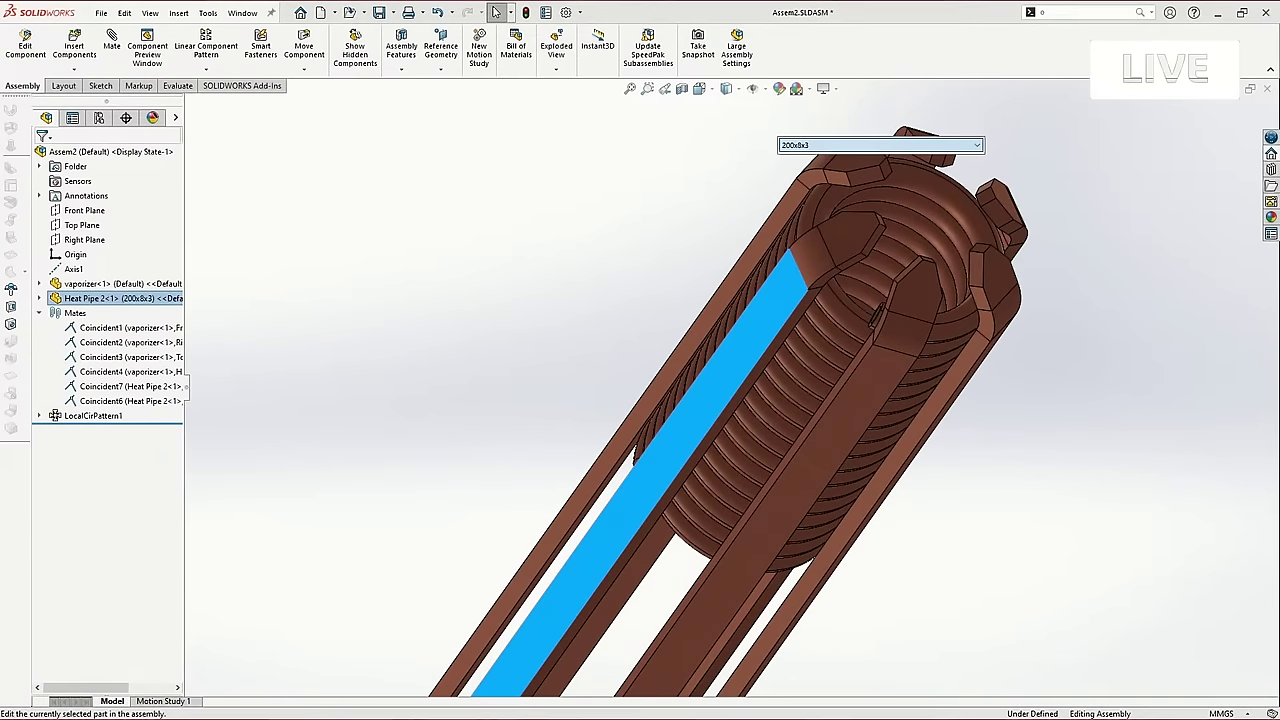
left_click(900, 186)
left_click(990, 148)
middle_click_drag(980, 300, 908, 515)
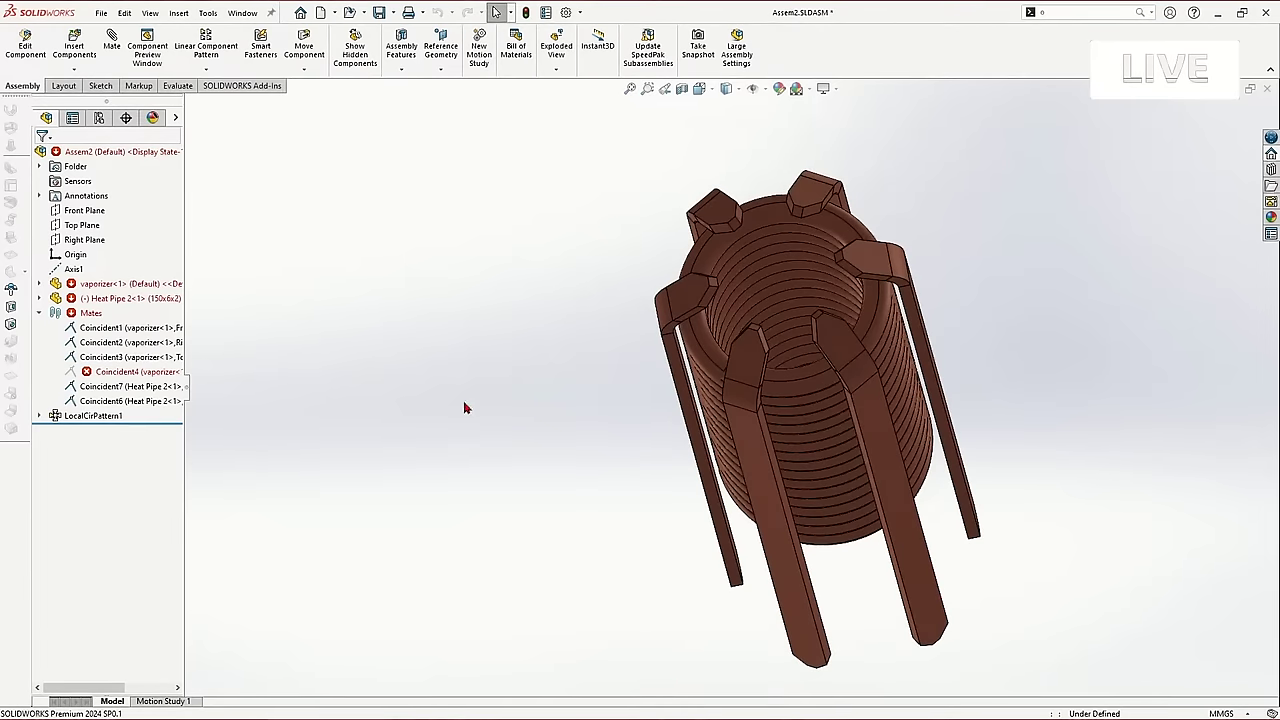
Return the original Heat Pipe 2 to its 200x8x3 configuration.
scroll(586, 387, "up", 1)
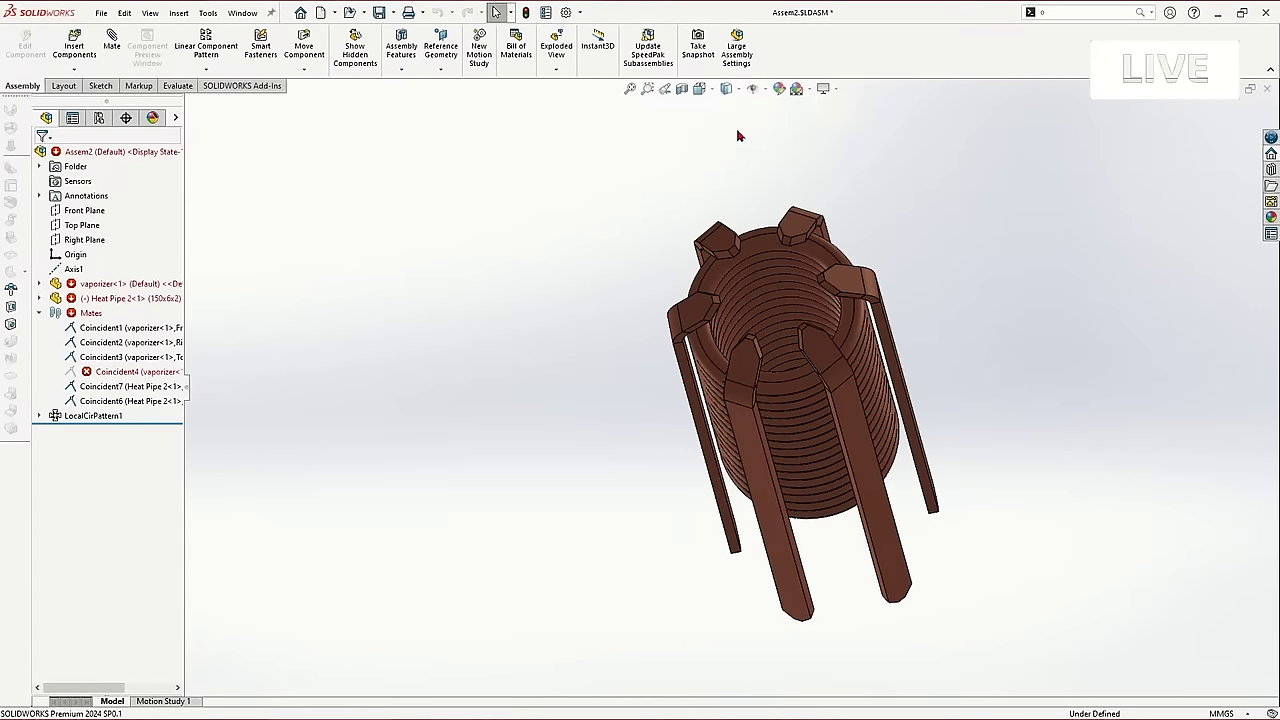
scroll(706, 316, "down", 2)
left_click(706, 316)
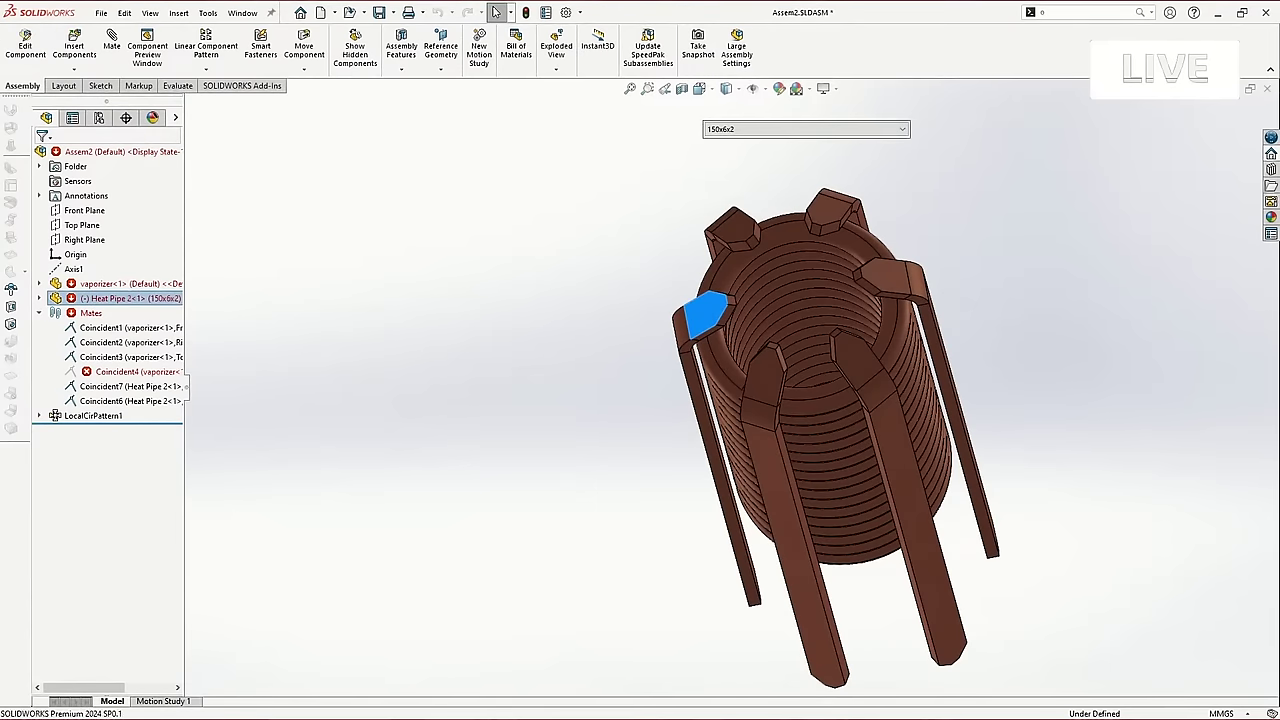
left_click(741, 131)
left_click(736, 146)
left_click(920, 130)
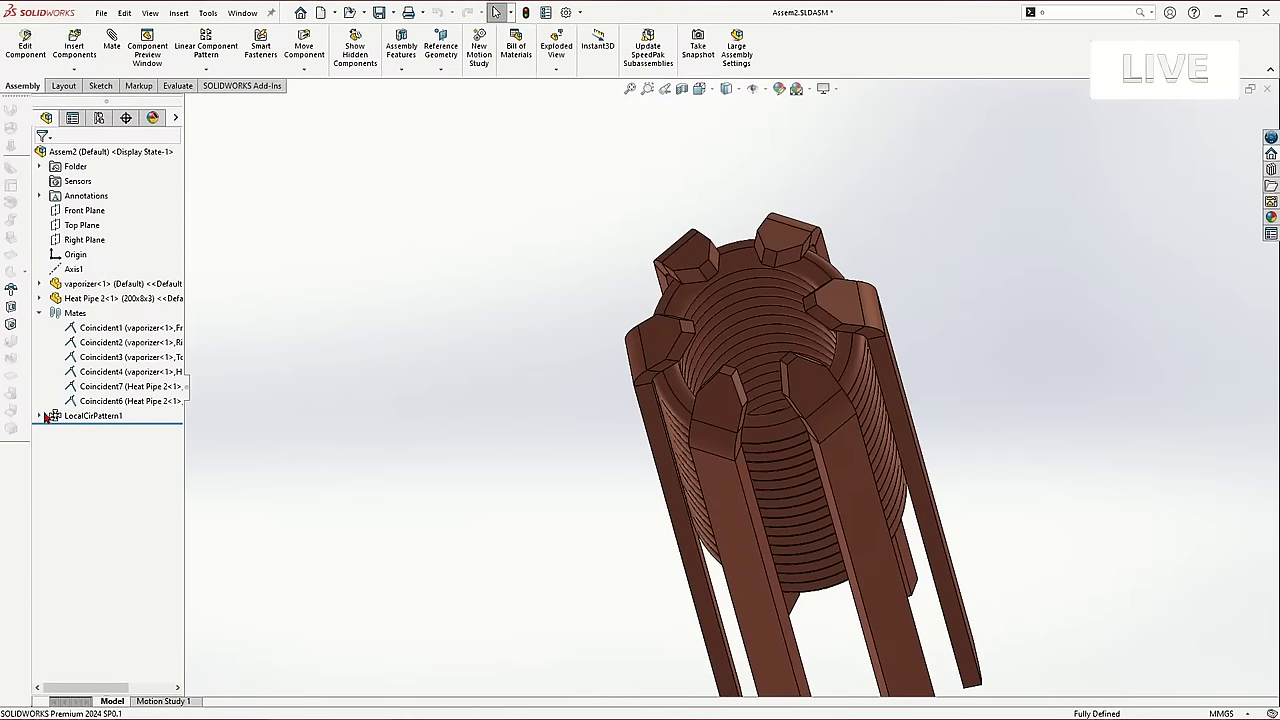
Set only the patterned instance Heat Pipe 2<4> to the 150x6x2 configuration.
left_click(100, 445)
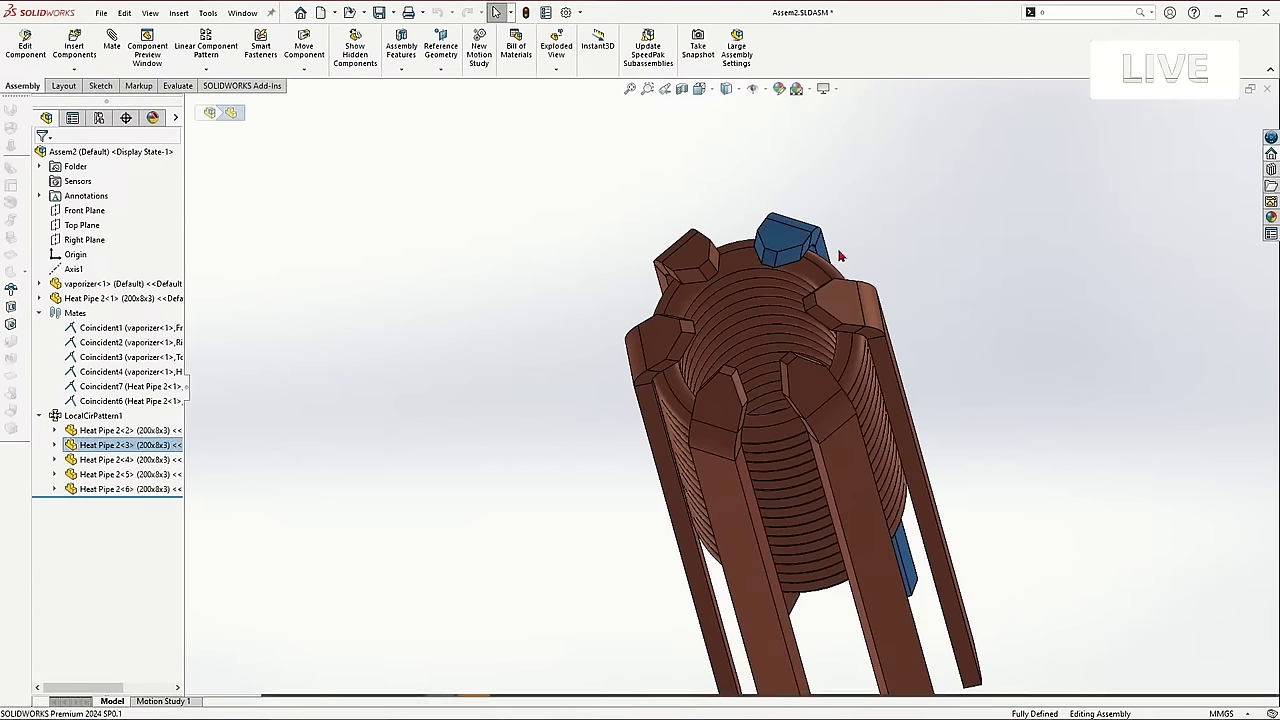
left_click(90, 461)
middle_click_drag(594, 451, 871, 316)
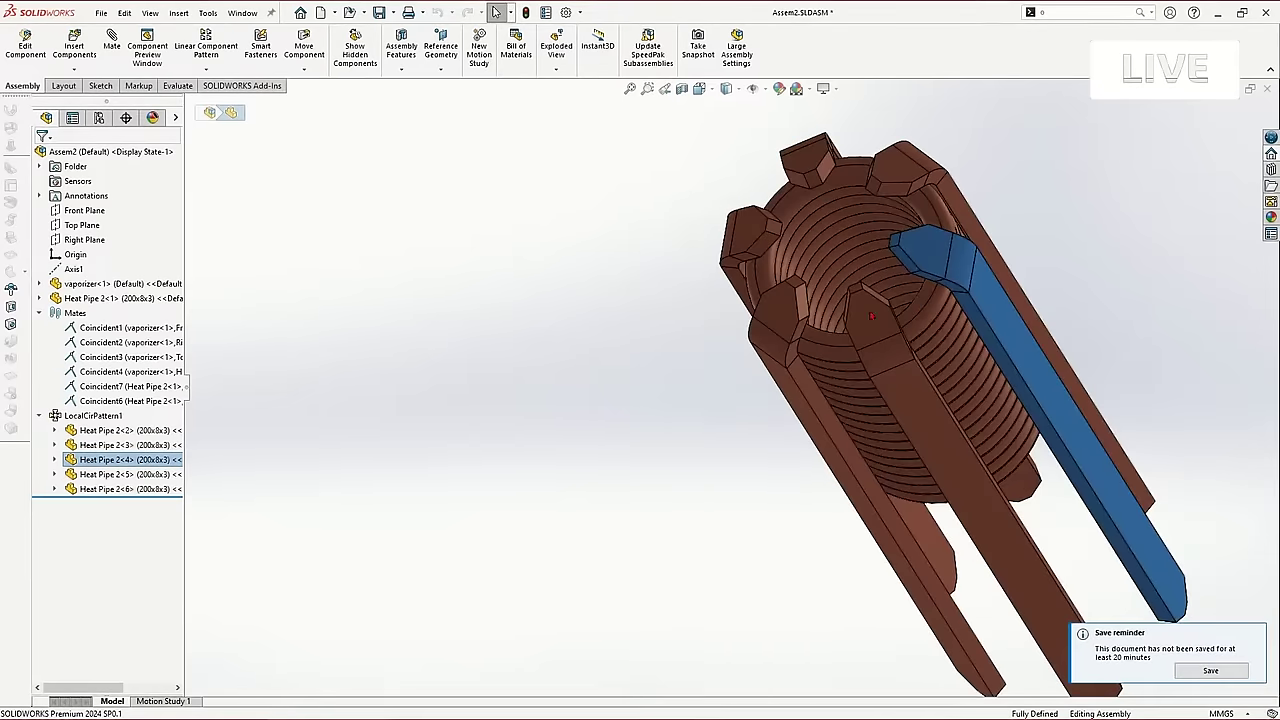
left_click(151, 459)
left_click(349, 312)
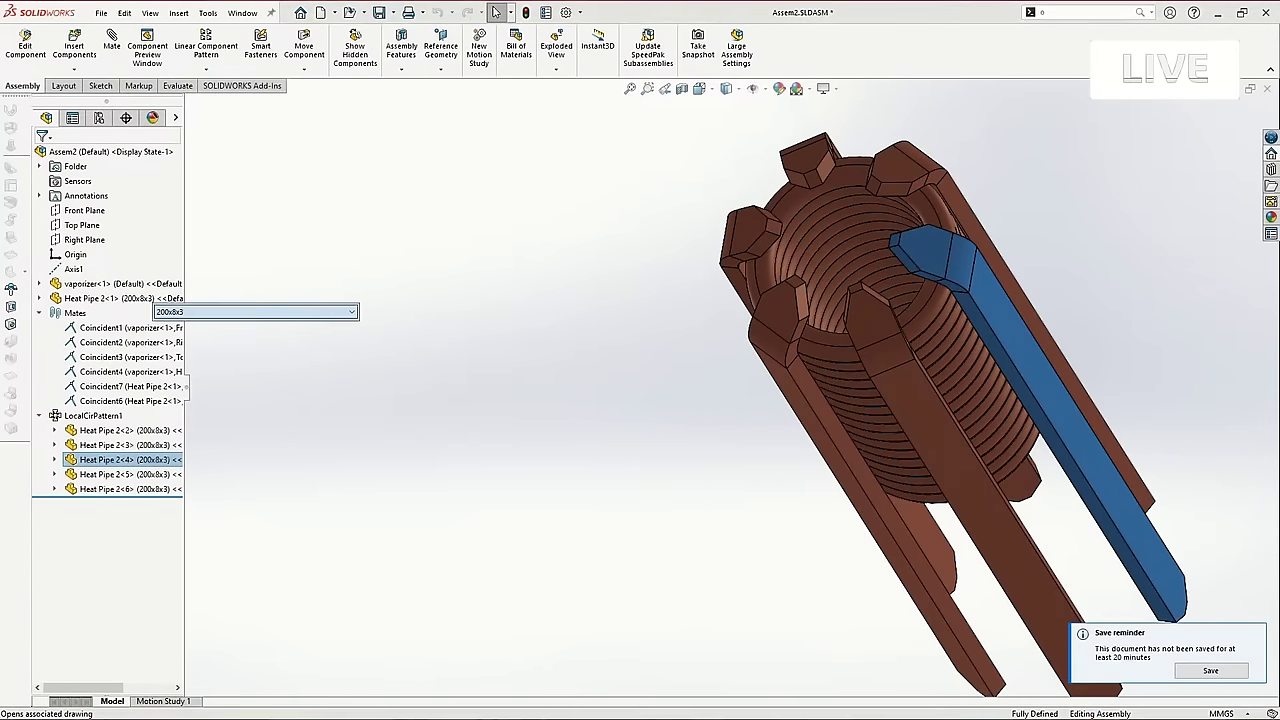
left_click(325, 336)
left_click(363, 313)
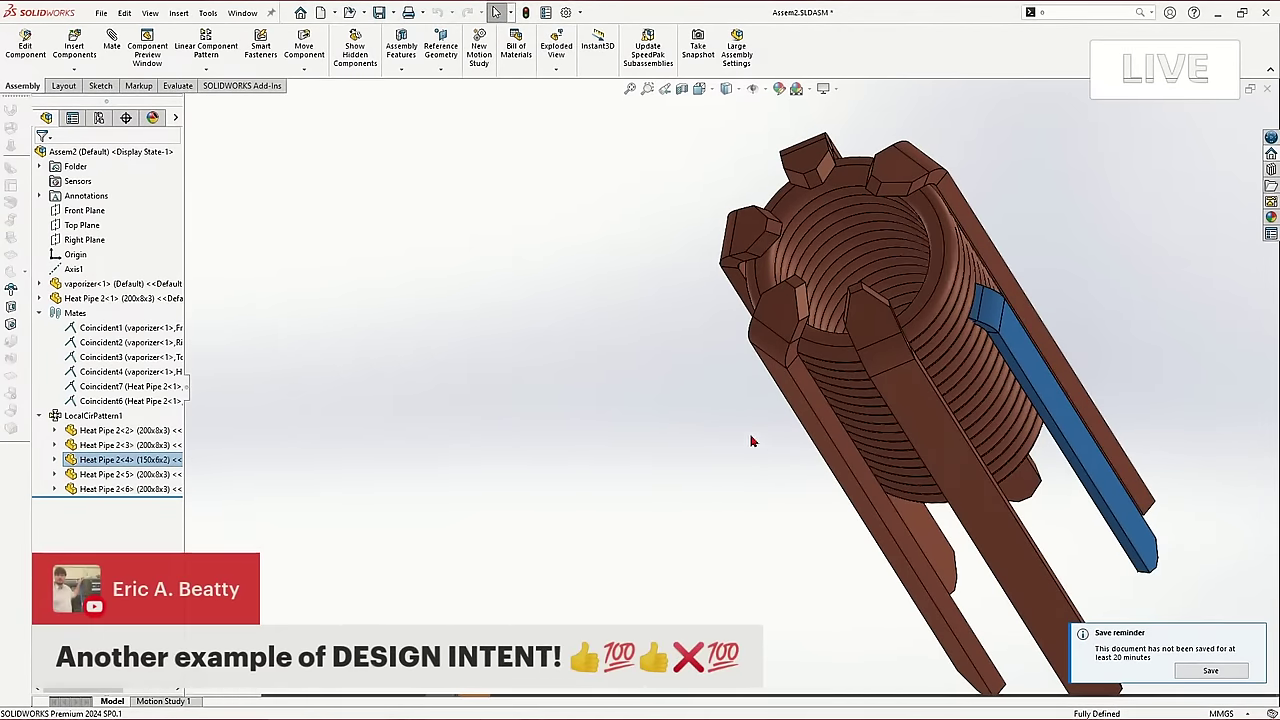
Examine how the smaller heat pipe instance sits among the other pipes around the coil.
scroll(774, 453, "up", 3)
left_click(774, 457)
middle_click_drag(774, 457, 583, 280)
scroll(800, 300, "down", 2)
middle_click_drag(800, 300, 874, 237)
scroll(874, 237, "up", 4)
scroll(820, 330, "down", 2)
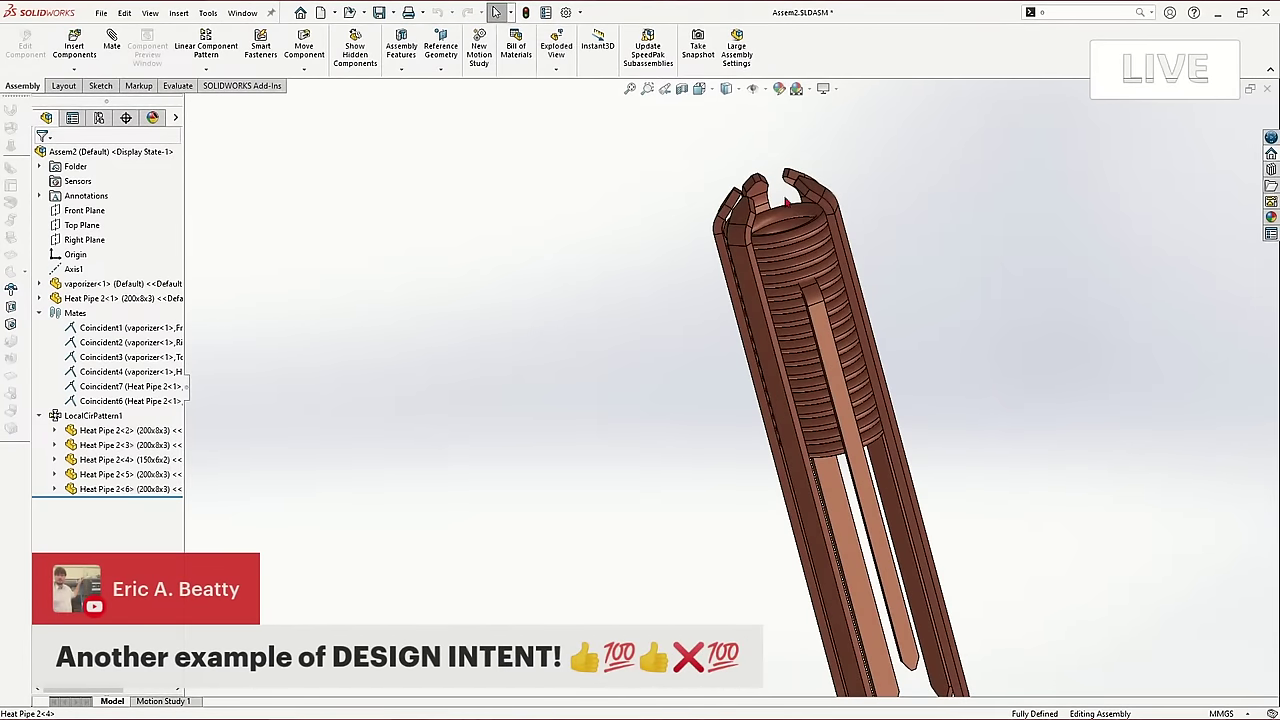
scroll(830, 360, "down", 3)
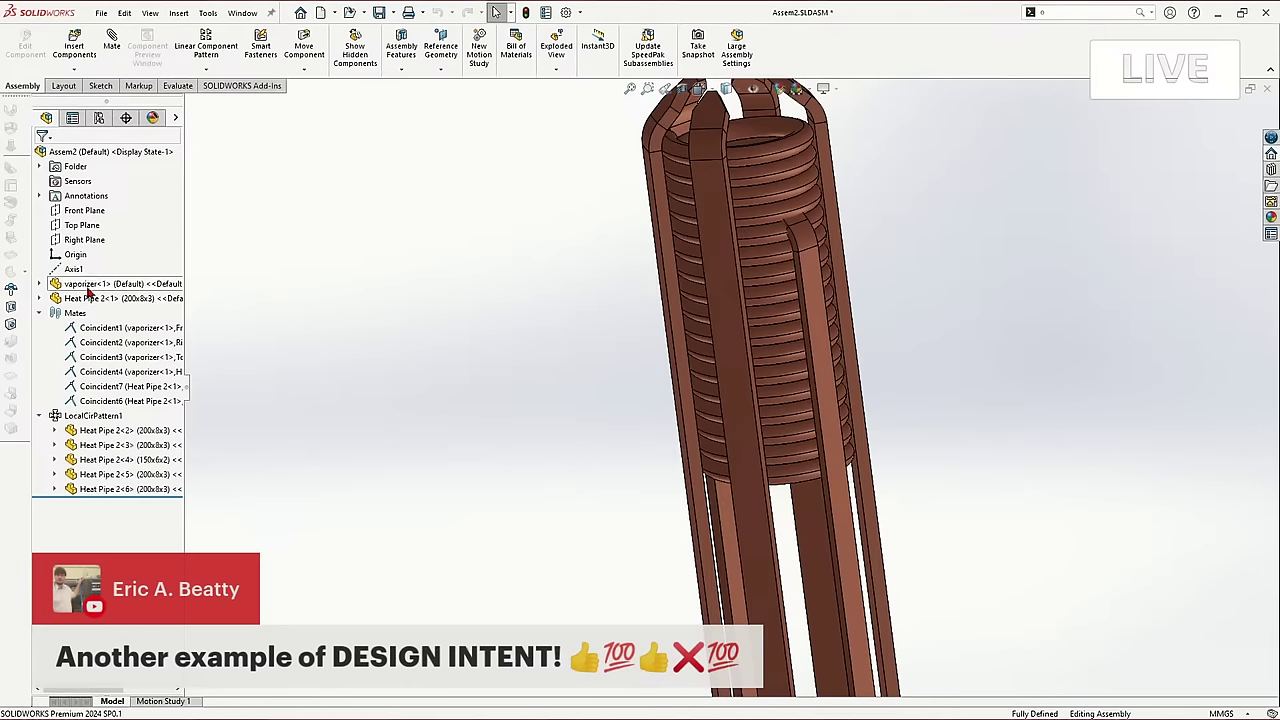
Open the Heat Pipe 2 part from the assembly and edit Sketch1 of its Boss-Extrude1.
left_click(88, 286)
left_click(79, 299)
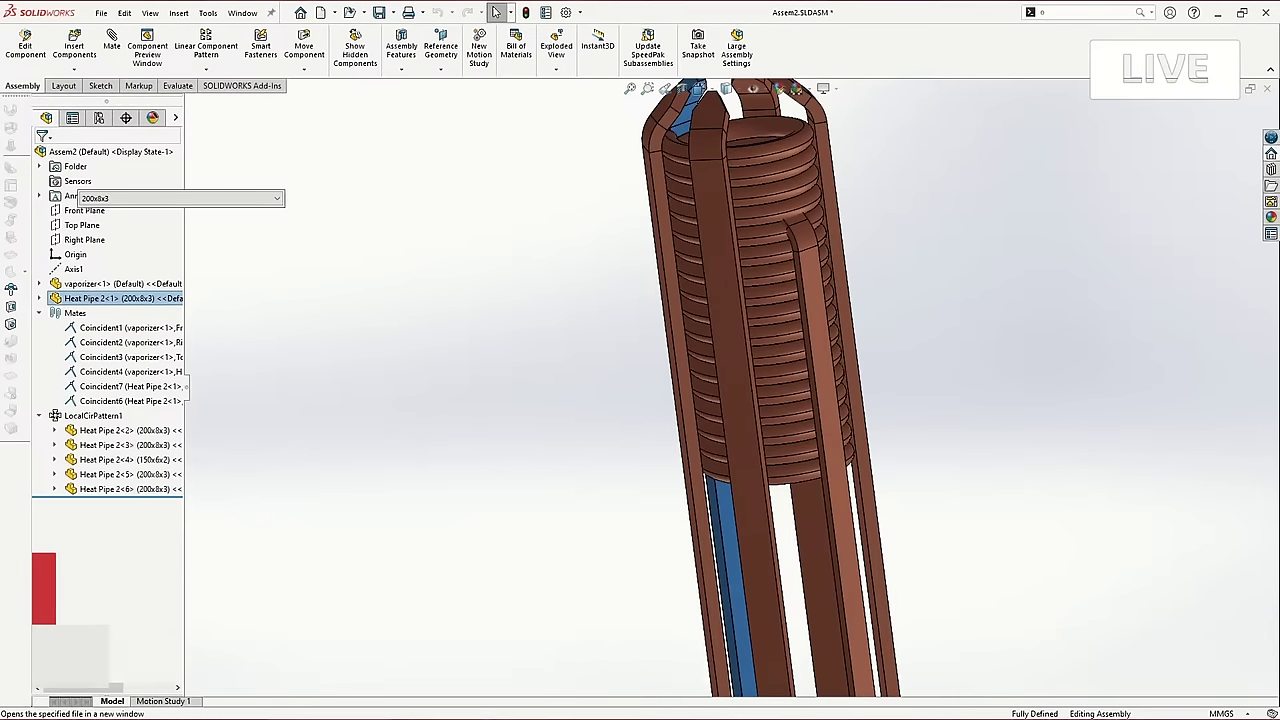
left_click(95, 226)
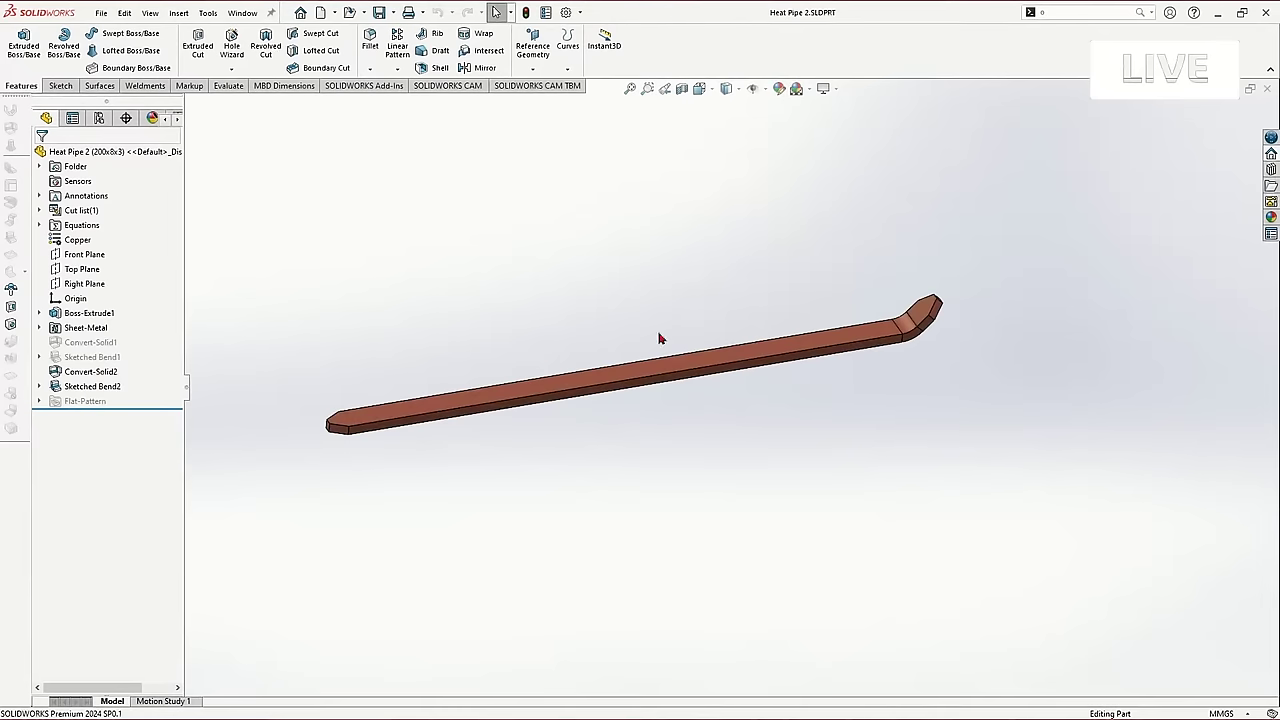
left_click(40, 313)
left_click(92, 328)
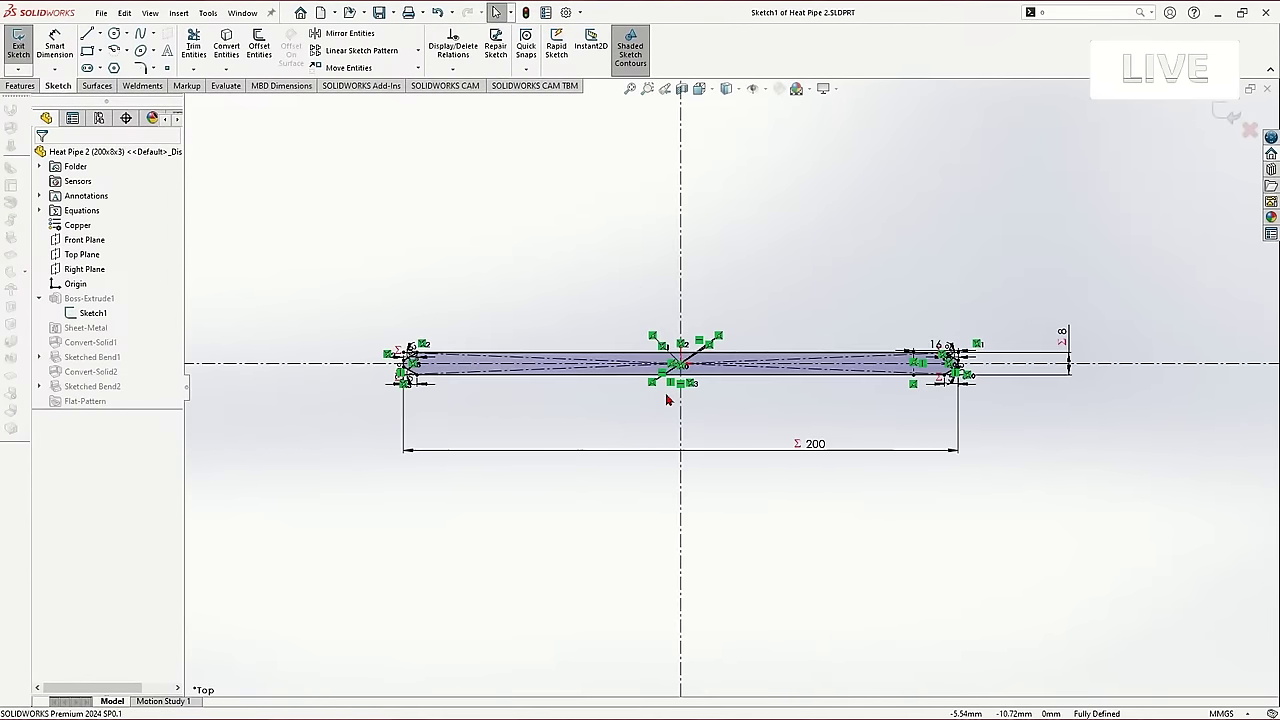
Delete the relation that locates the pipe profile's centre at the origin in Sketch1.
scroll(687, 381, "down", 6)
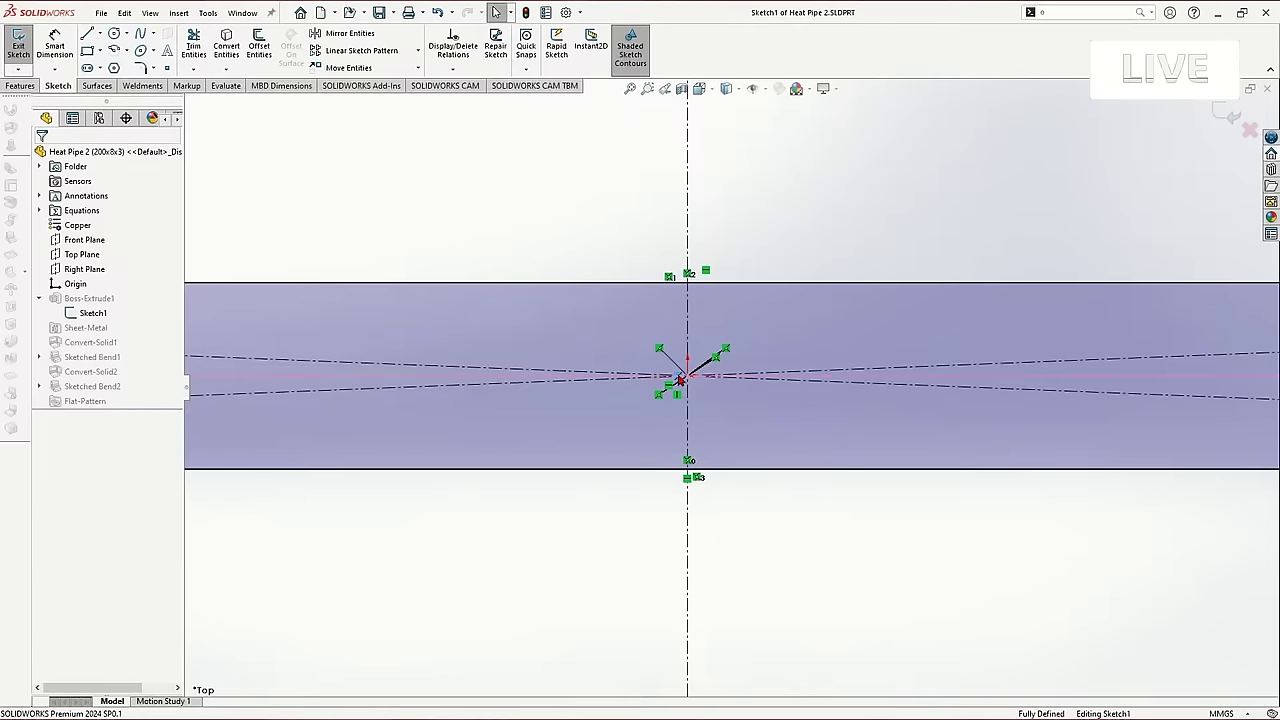
key("Delete")
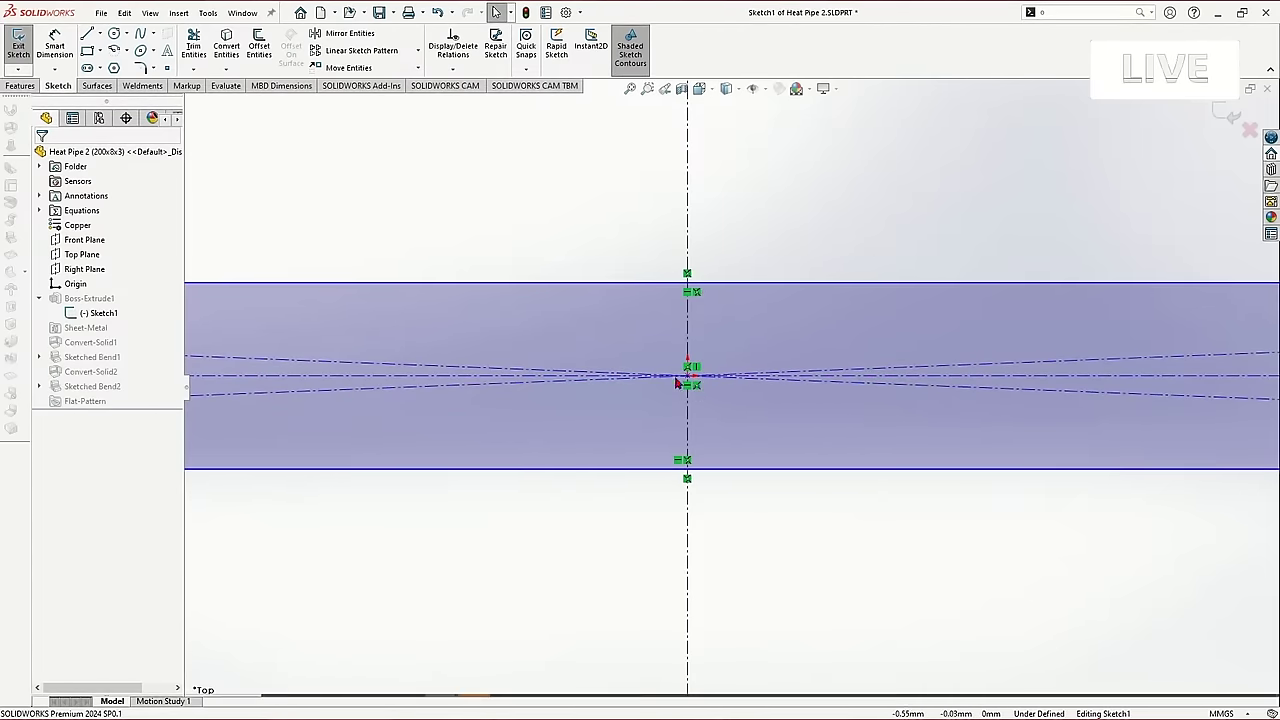
scroll(690, 375, "down", 2)
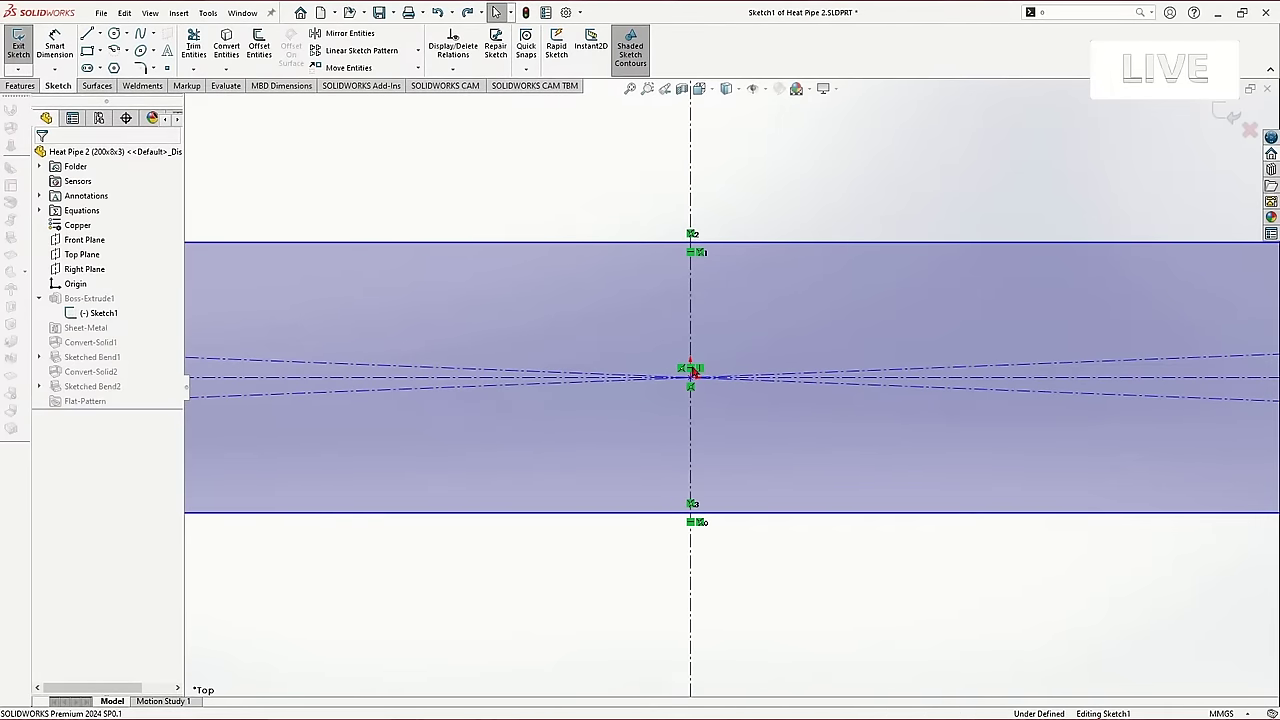
Delete the remaining relation that ties the construction geometry to the origin at the pipe profile's centre in Sketch1.
scroll(704, 382, "down", 2)
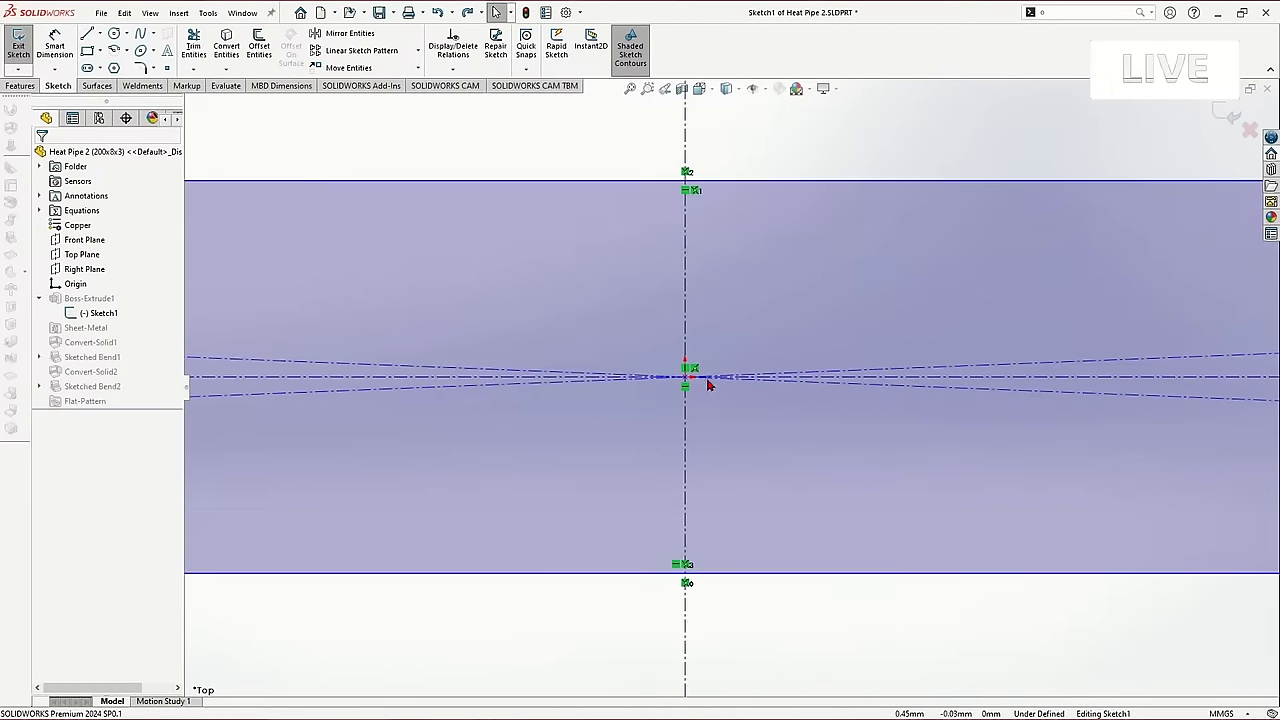
left_click(694, 368)
key("Delete")
scroll(748, 387, "up", 9)
scroll(842, 394, "up", 3)
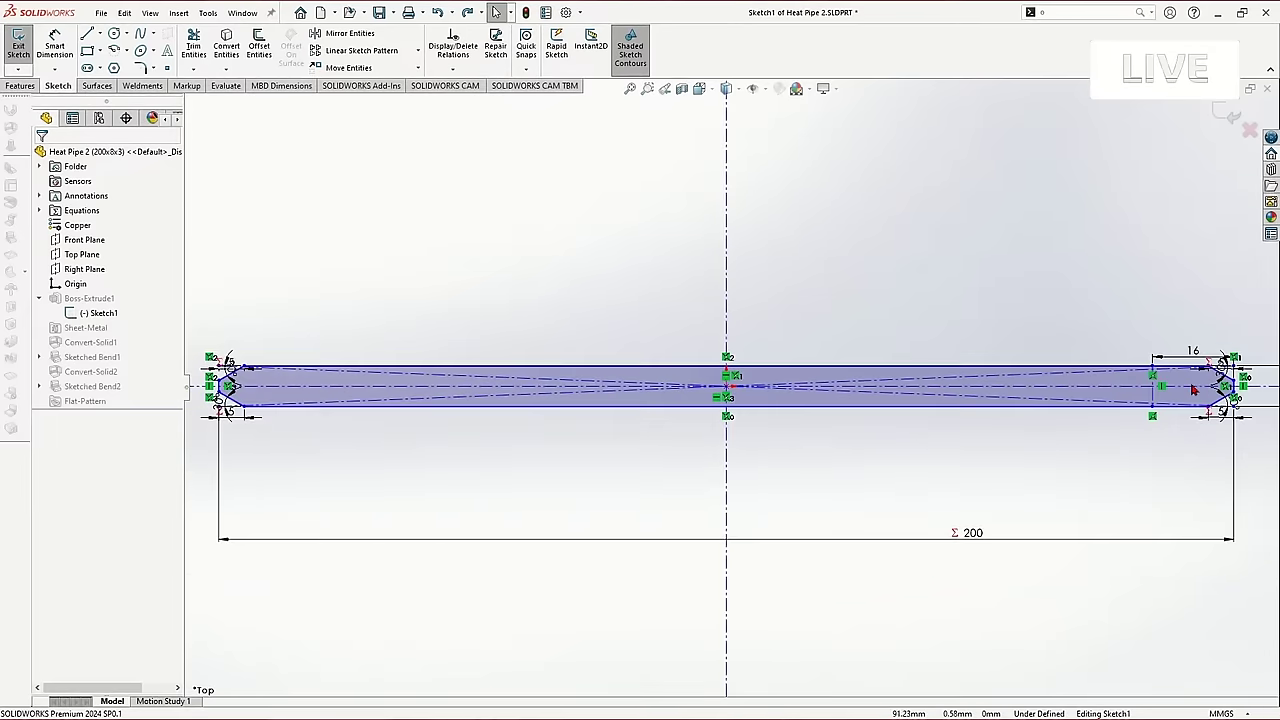
Move the horizontal centreline below the pipe profile and the vertical centreline to the right of the origin.
scroll(1066, 412, "down", 2)
left_click(1016, 400)
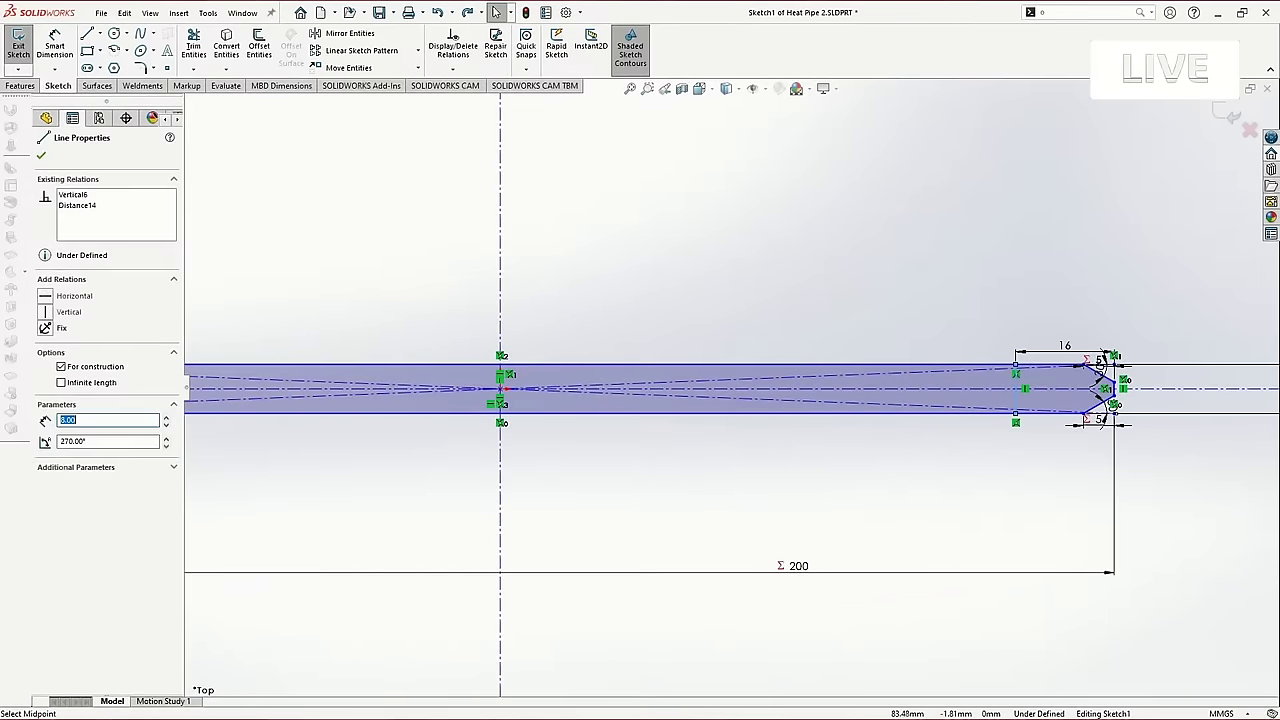
left_click_drag(990, 389, 918, 483)
key("ctrl+z")
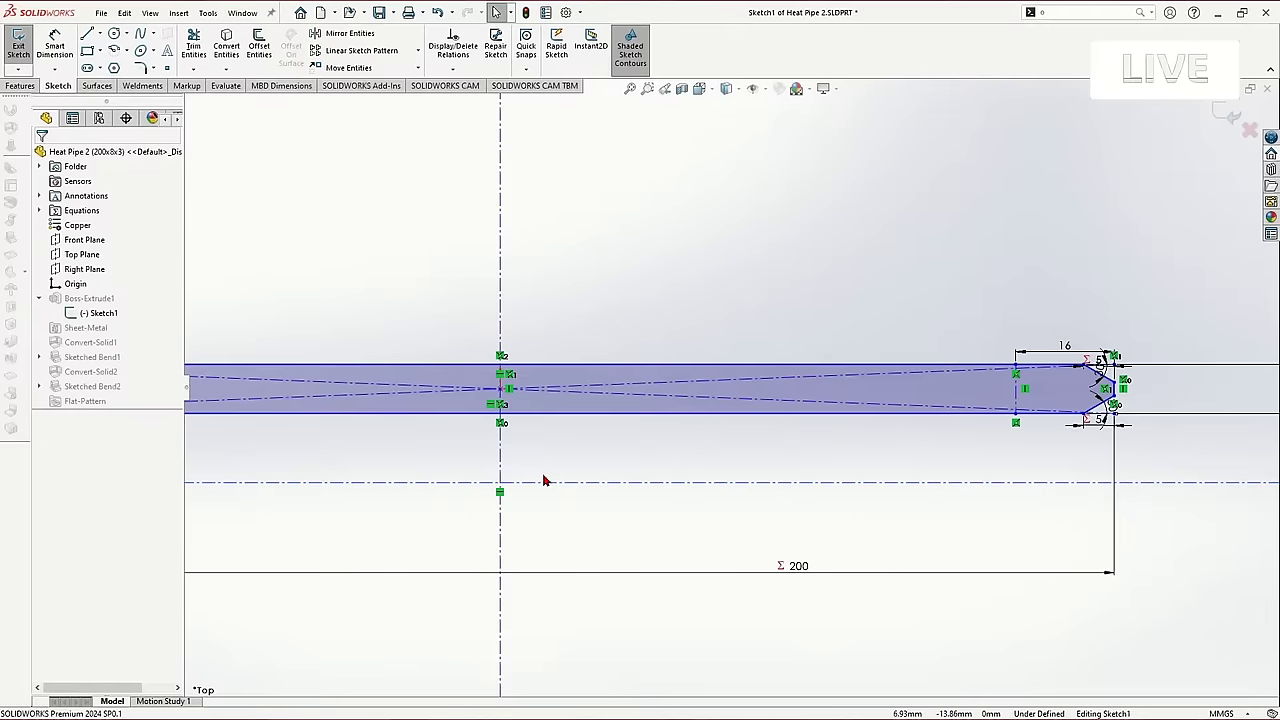
left_click_drag(500, 459, 597, 466)
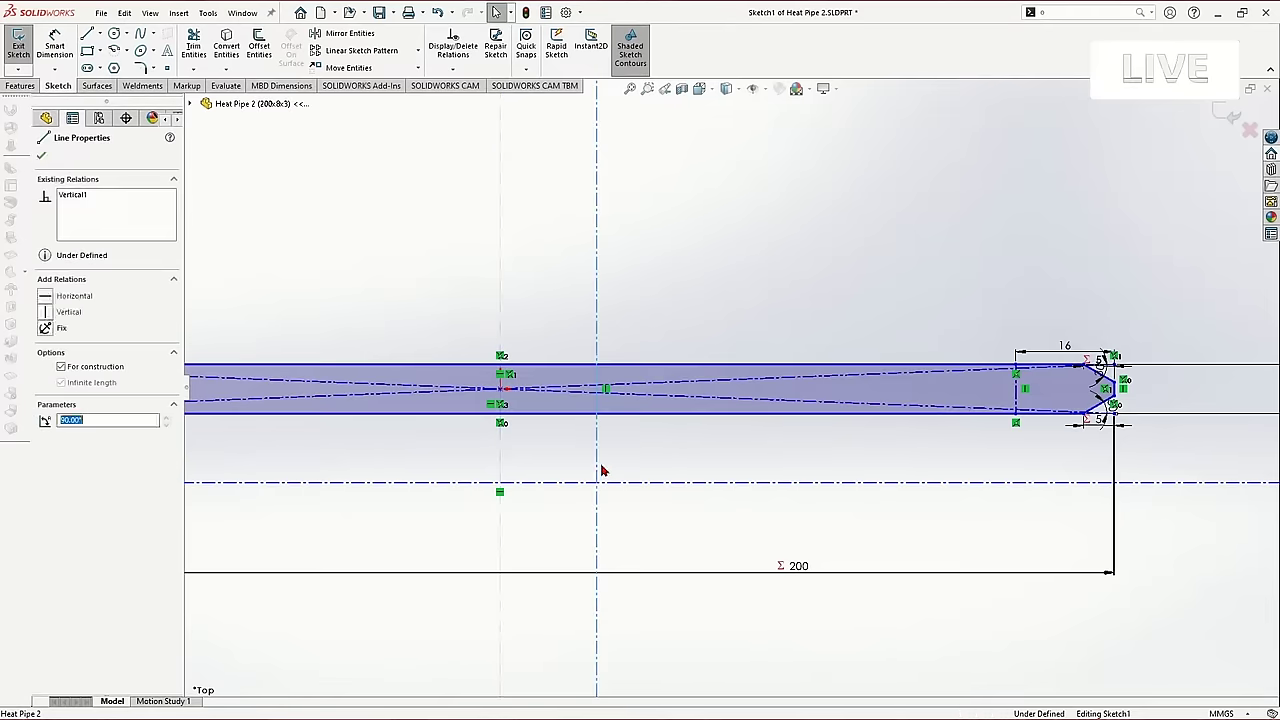
Pull the whole pipe profile down and slightly left so that it sits clear of the origin.
left_click(1018, 402)
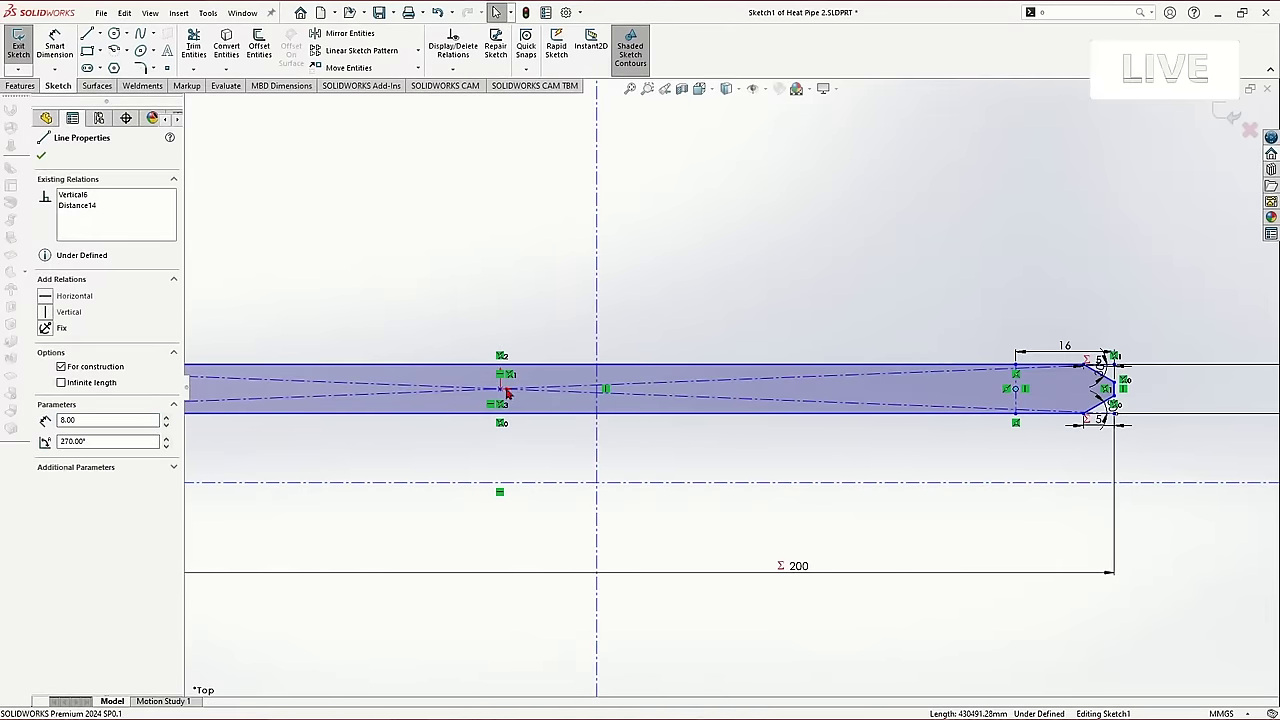
key("d")
mouse_move(1086, 420)
left_mouse_down()
mouse_move(1070, 470)
mouse_move(982, 456)
left_mouse_up()
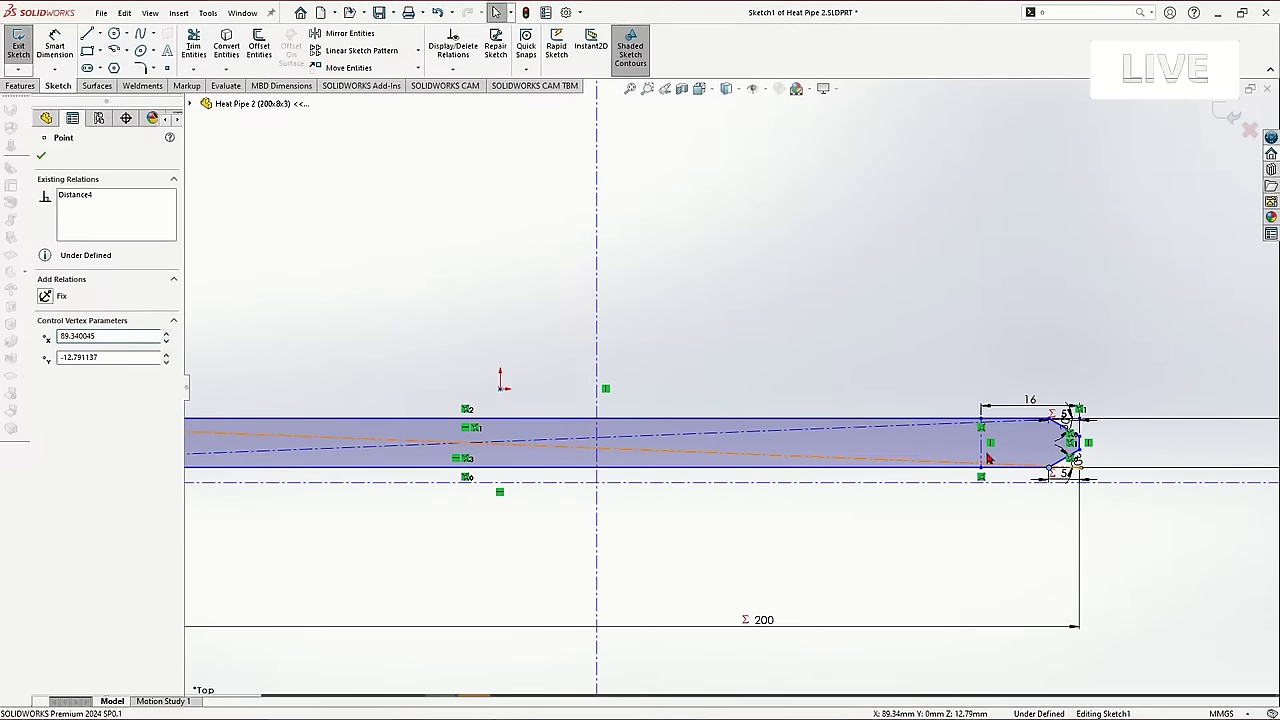
Make the midpoint of the short vertical construction line, 16 mm from the pipe's tip, coincident with the origin.
left_click(981, 455)
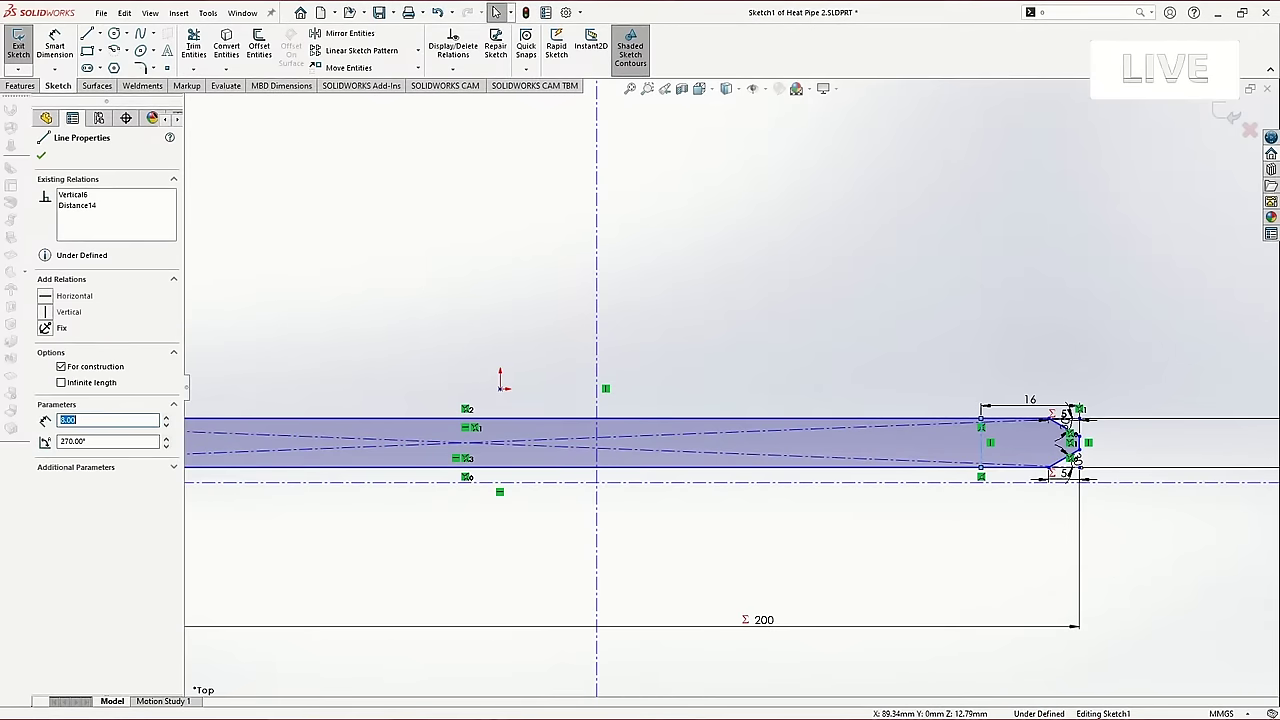
left_click(500, 389, "ctrl")
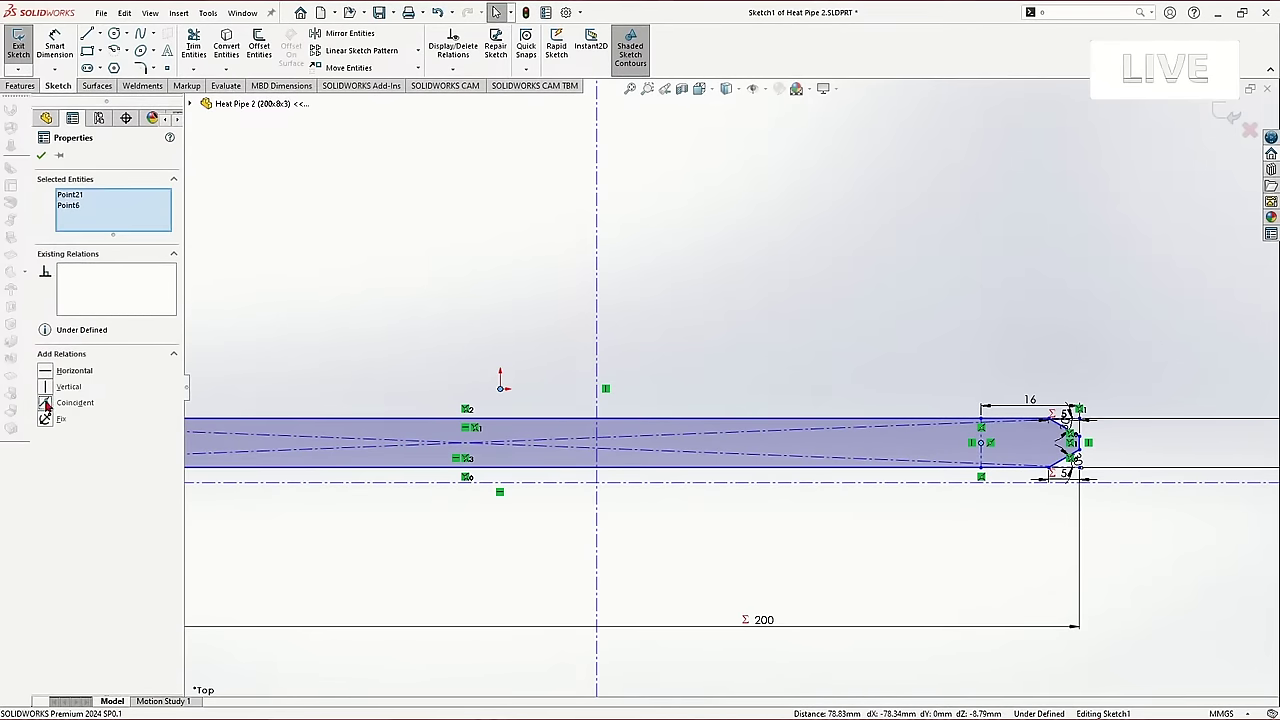
key("Escape")
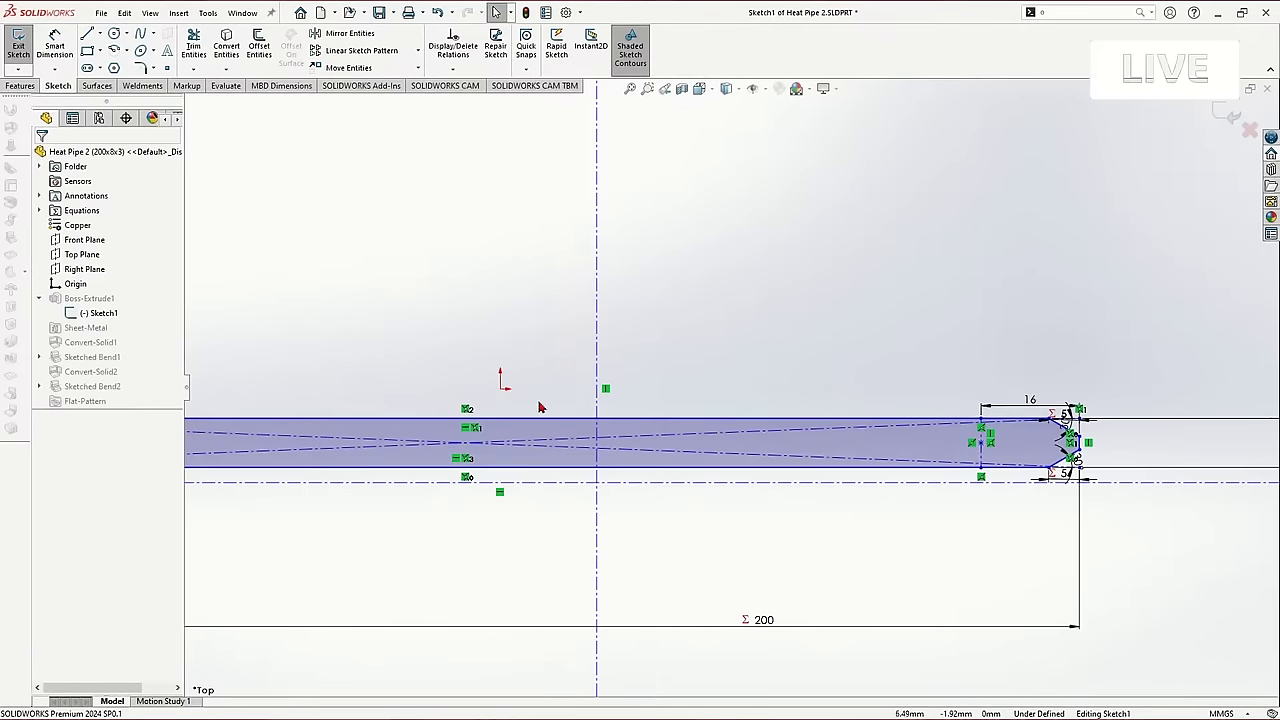
scroll(477, 407, "down", 1)
left_click(506, 386)
left_click(1085, 452, "ctrl")
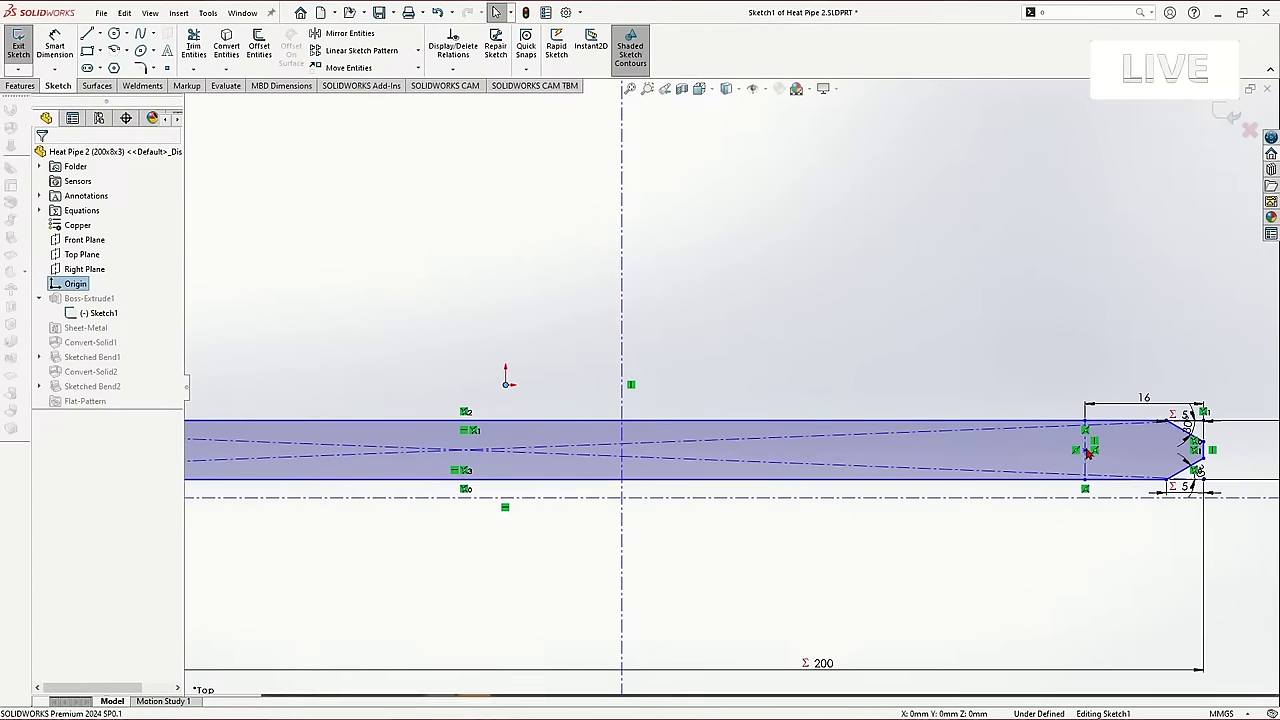
left_click(44, 404)
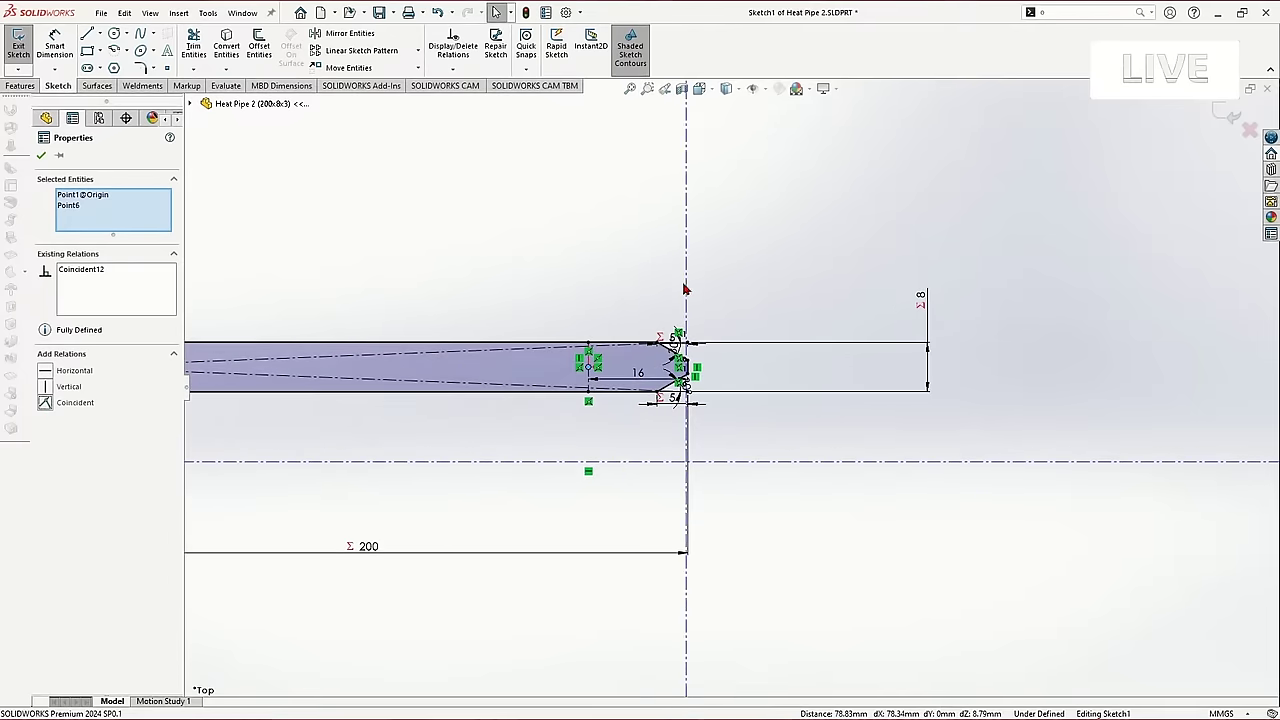
key("Escape")
Make the vertical and horizontal infinite centrelines coincident with the midpoint of the short construction line near the pipe's tip.
left_click(589, 356)
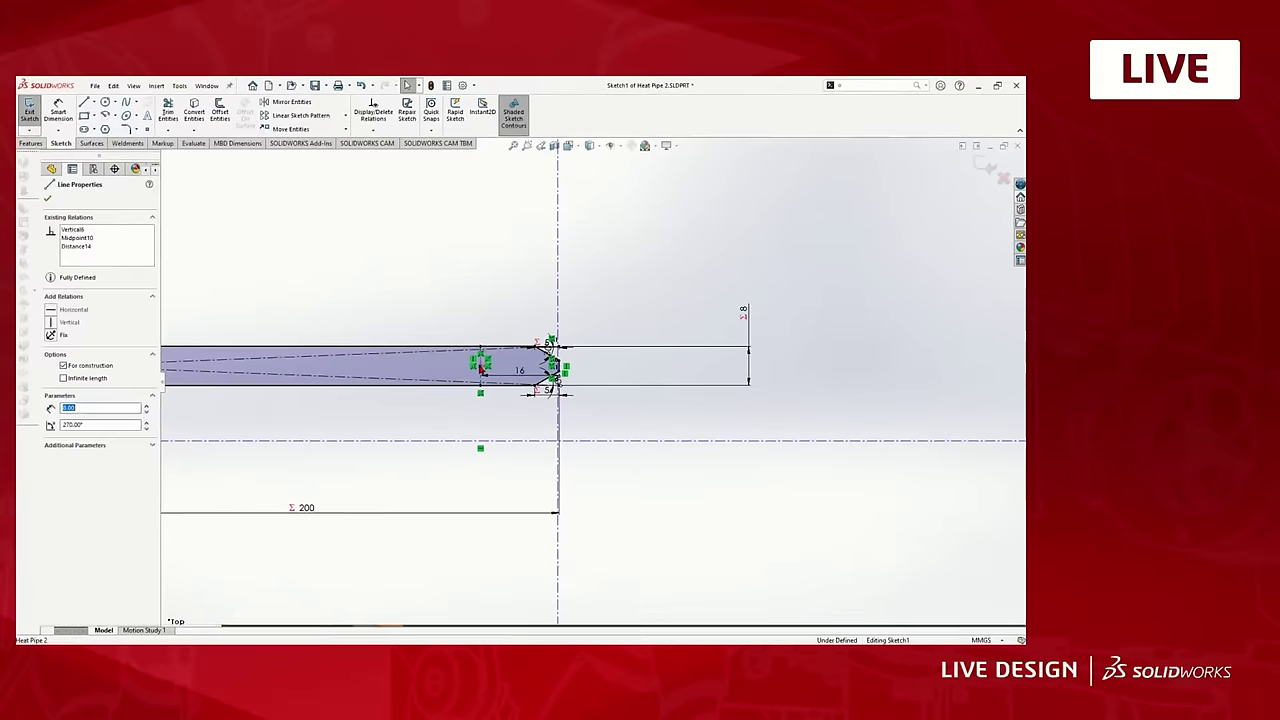
left_click(588, 367)
left_click(558, 283, "ctrl")
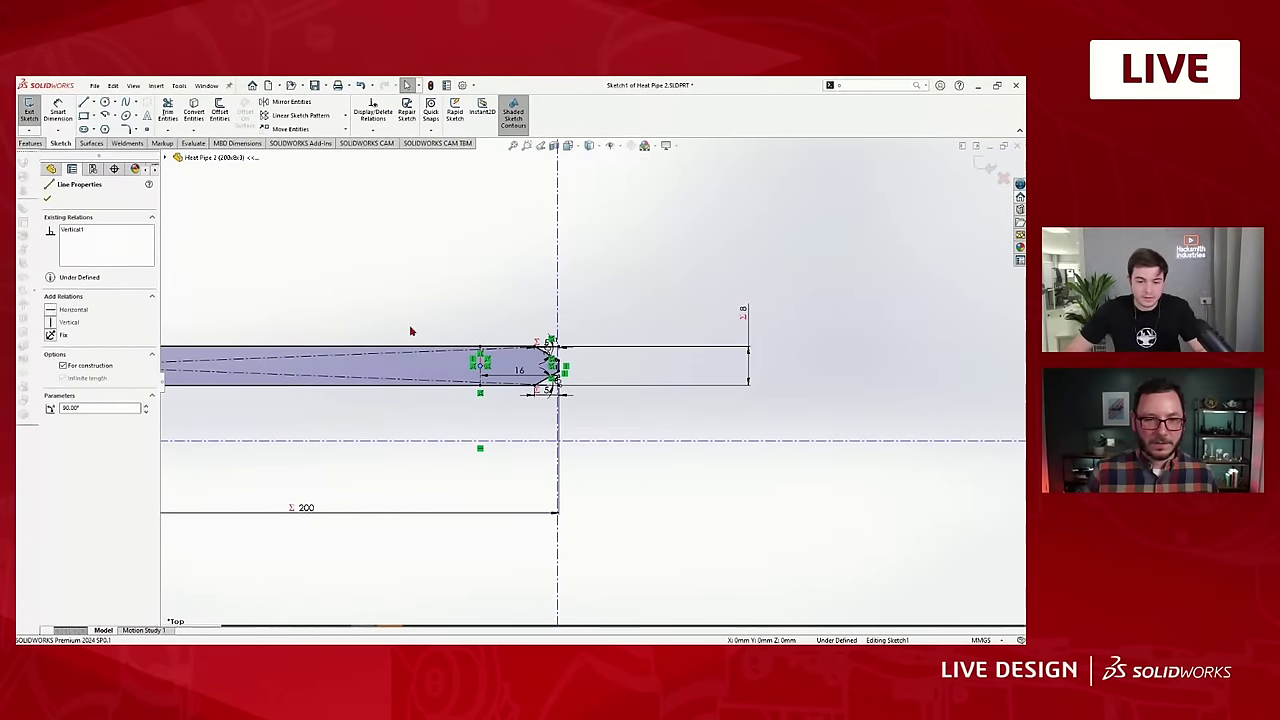
left_click(50, 369)
key("Escape")
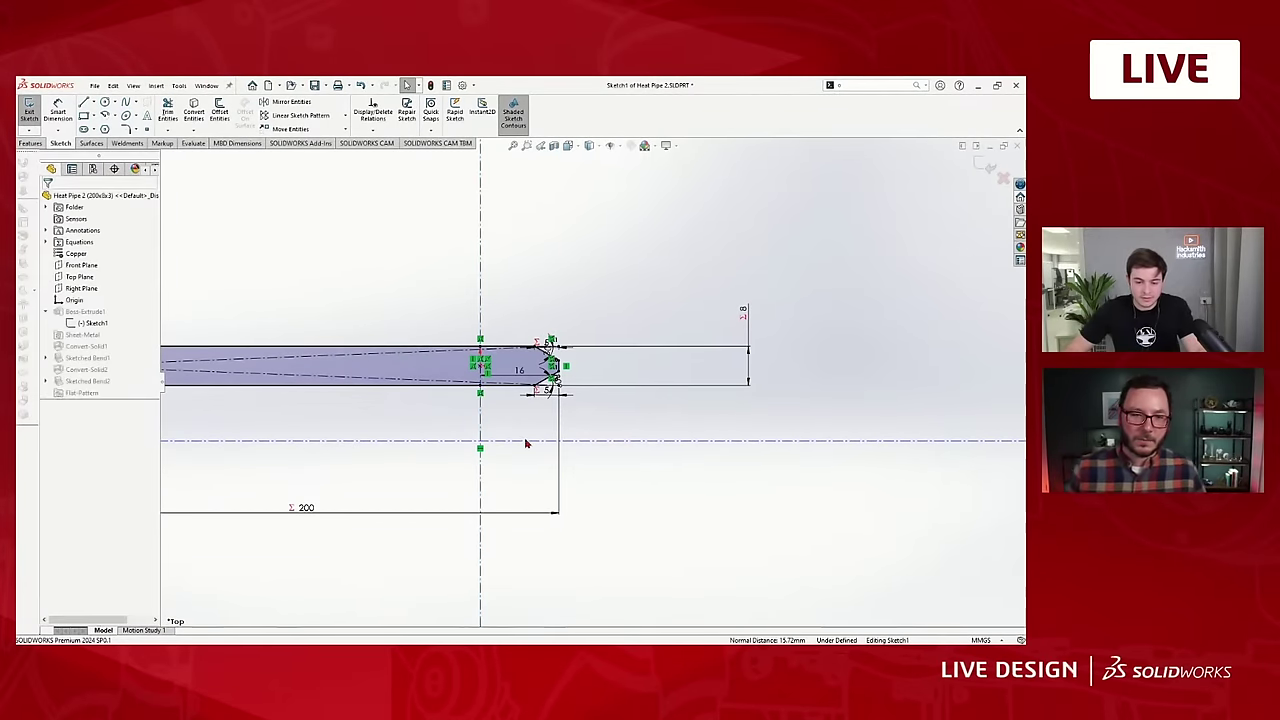
left_click(482, 368)
left_click(481, 368, "ctrl")
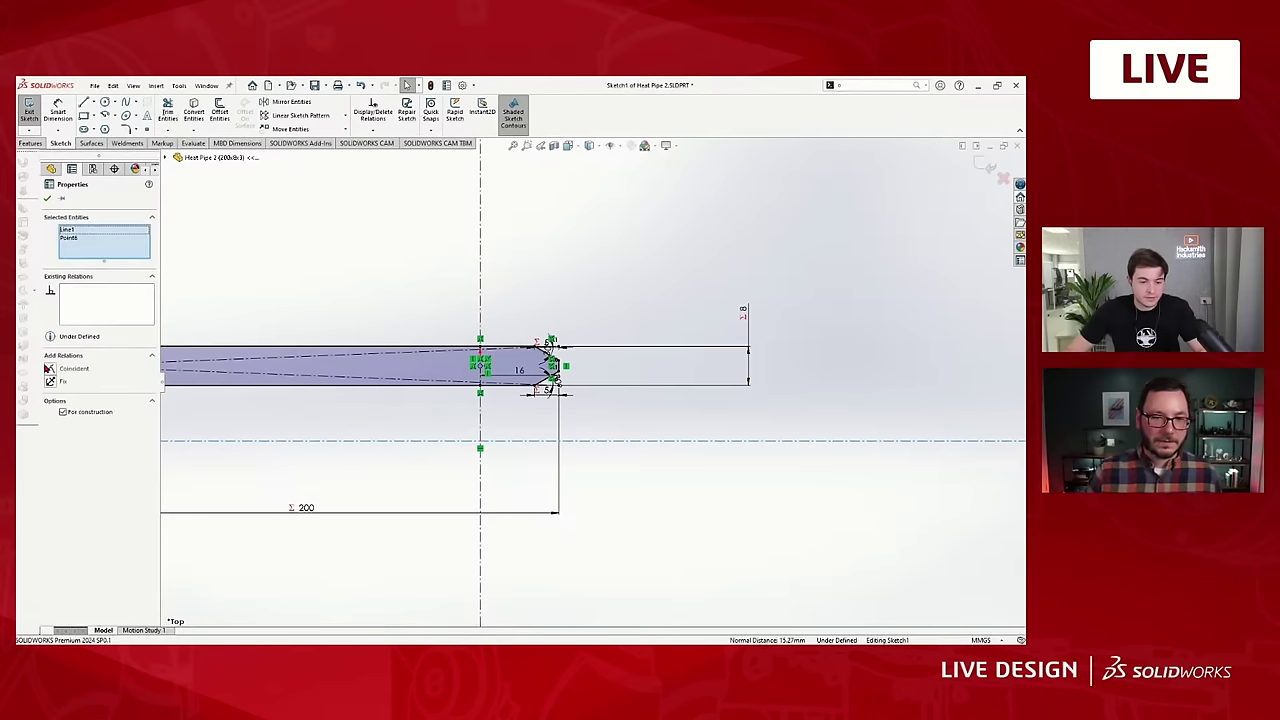
left_click(50, 369)
left_click(412, 447)
Save the Heat Pipe 2 part, rebuilding it before saving.
scroll(409, 464, "up", 3)
key("ctrl+s")
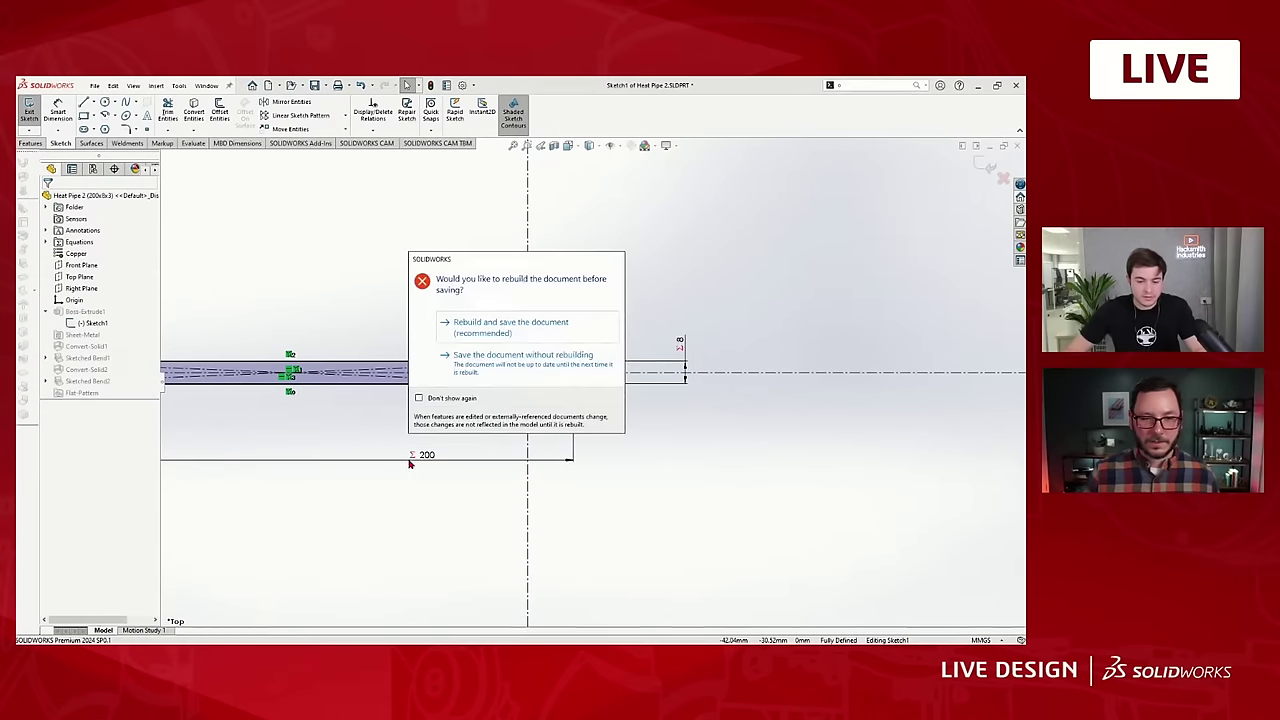
left_click(495, 326)
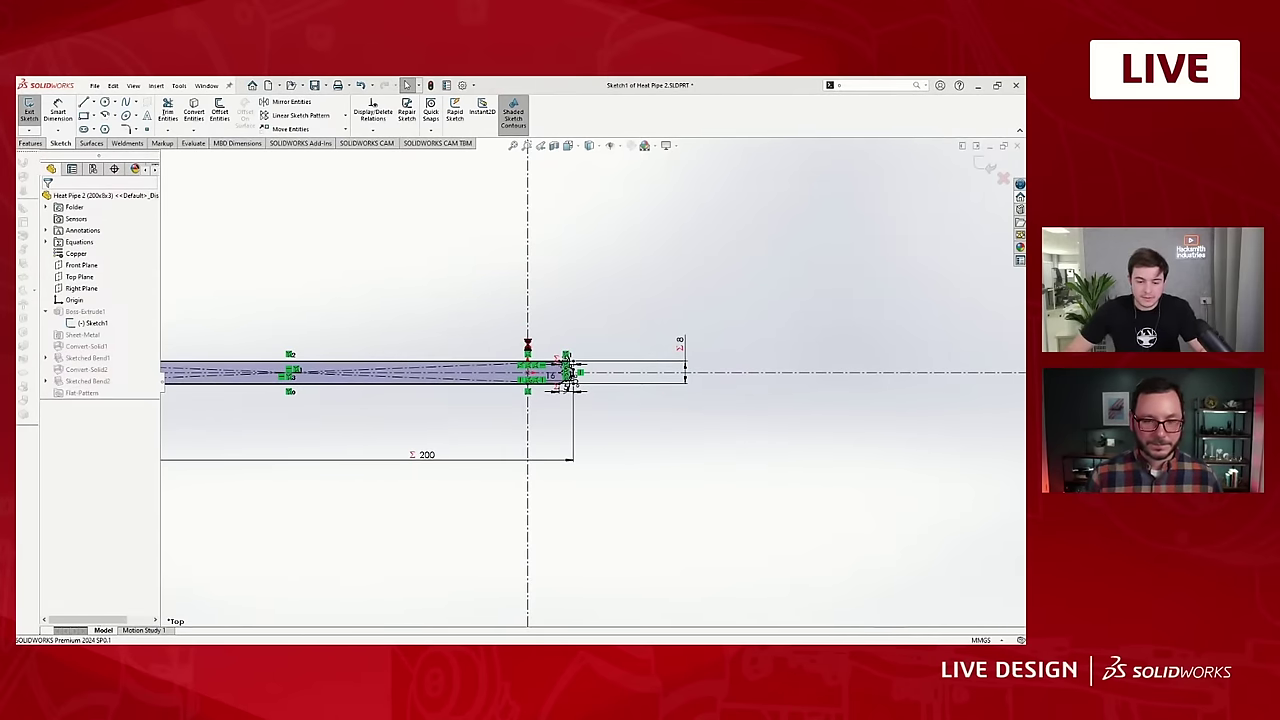
Activate the 150x6x2 and 200x8x3 configurations in turn to check the pipe's location, ending on 150x6x2.
left_click(94, 170)
double_click(115, 238)
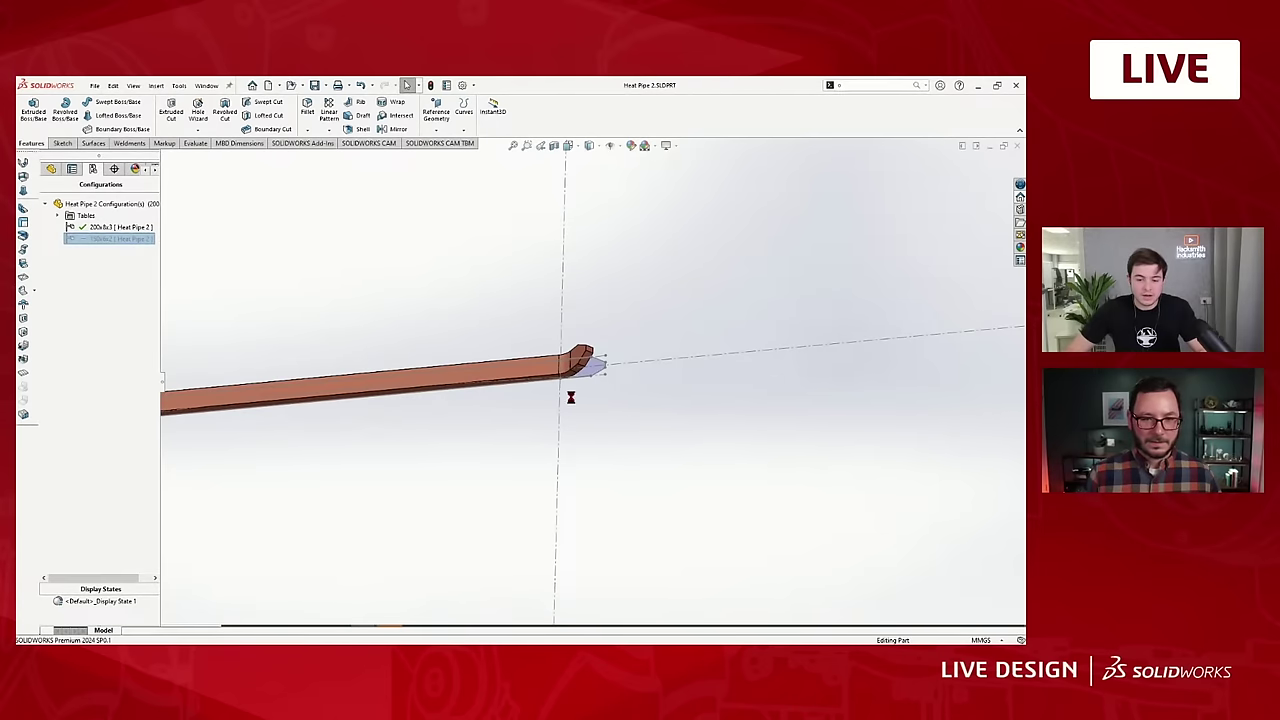
double_click(110, 229)
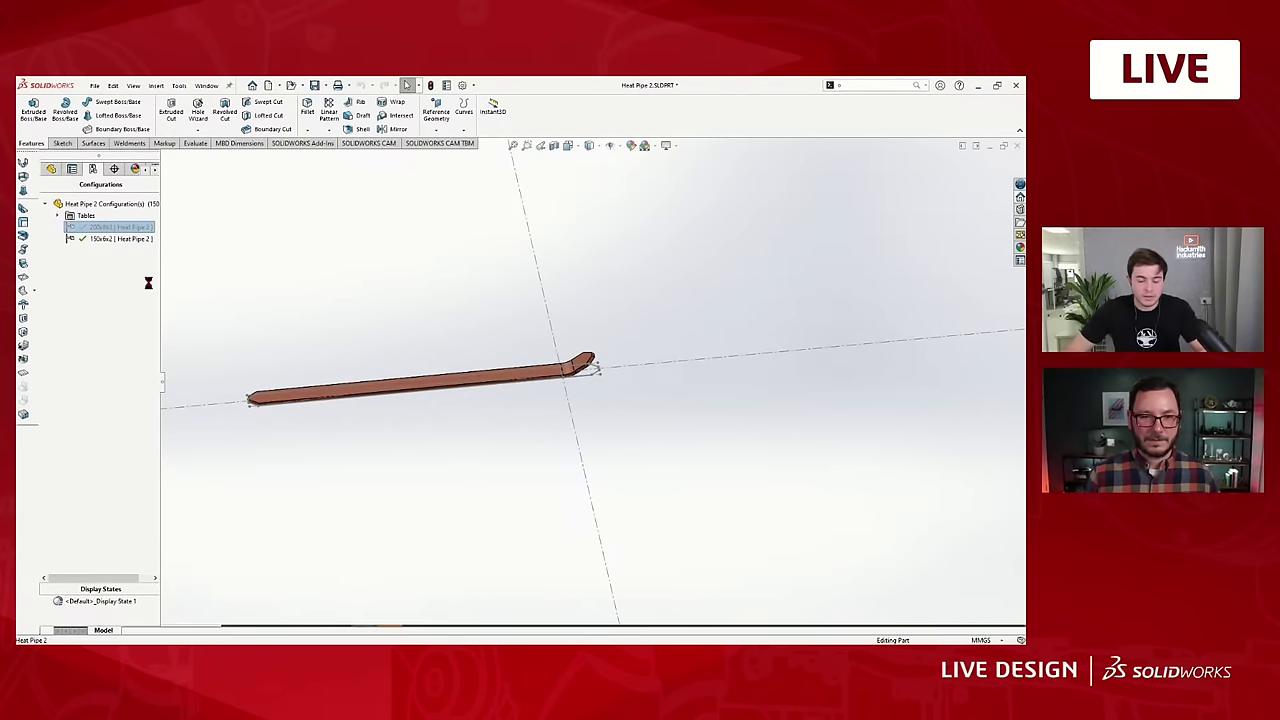
double_click(86, 240)
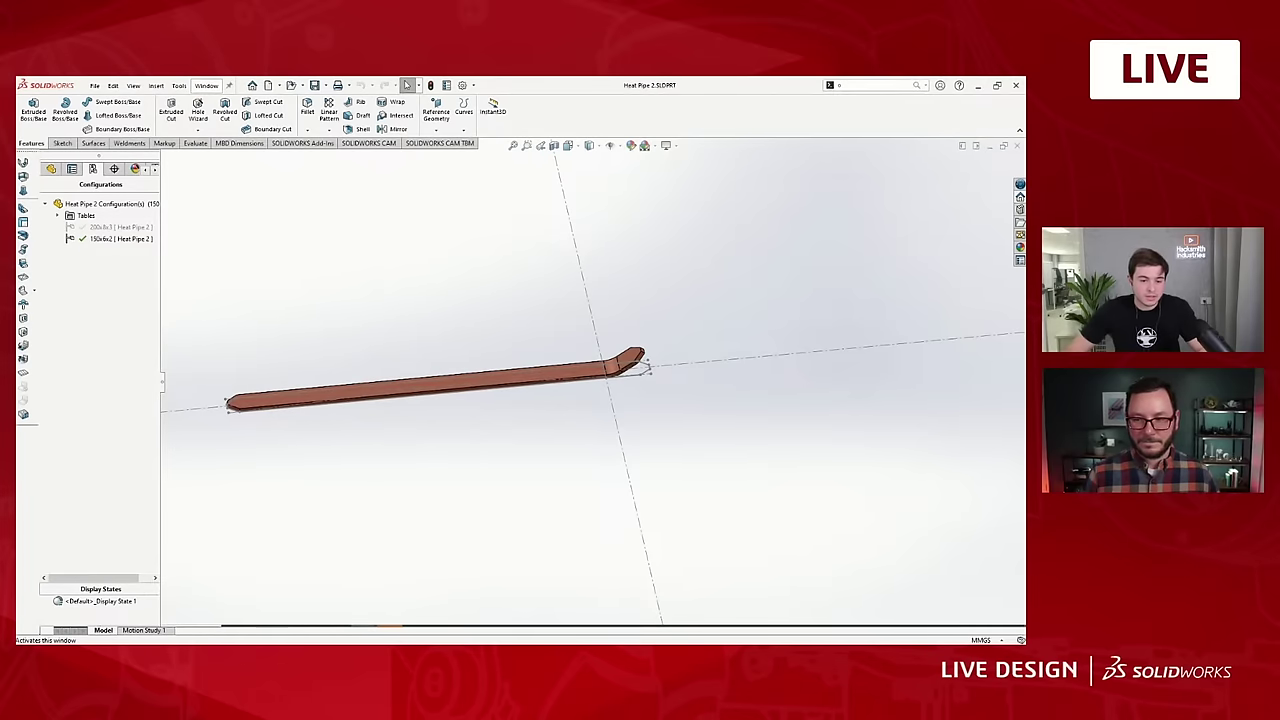
Return to the Assem2 assembly and examine how the updated heat pipes sit around the coil.
key("ctrl+Tab")
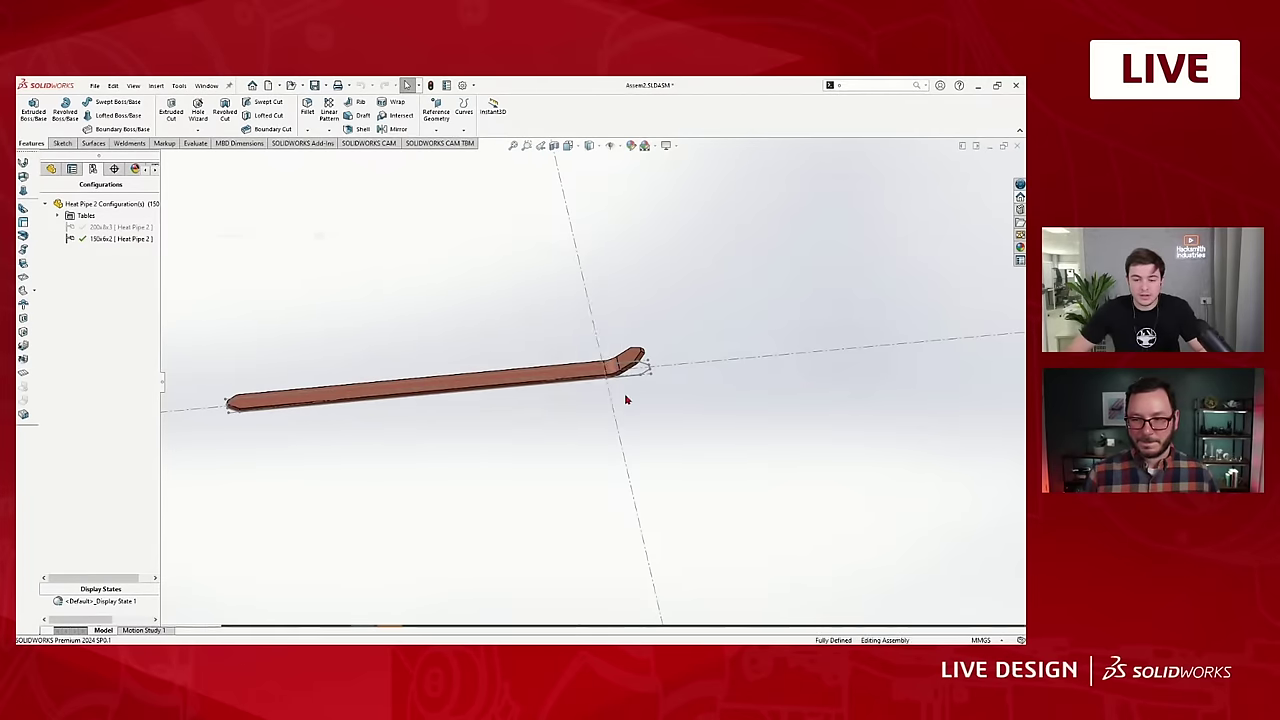
middle_click_drag(627, 398, 671, 417)
middle_click_drag(650, 318, 540, 400)
scroll(634, 366, "down", 3)
scroll(585, 325, "up", 5)
scroll(583, 487, "up", 2)
scroll(585, 484, "up", 2)
middle_click_drag(585, 484, 634, 246)
scroll(636, 248, "down", 6)
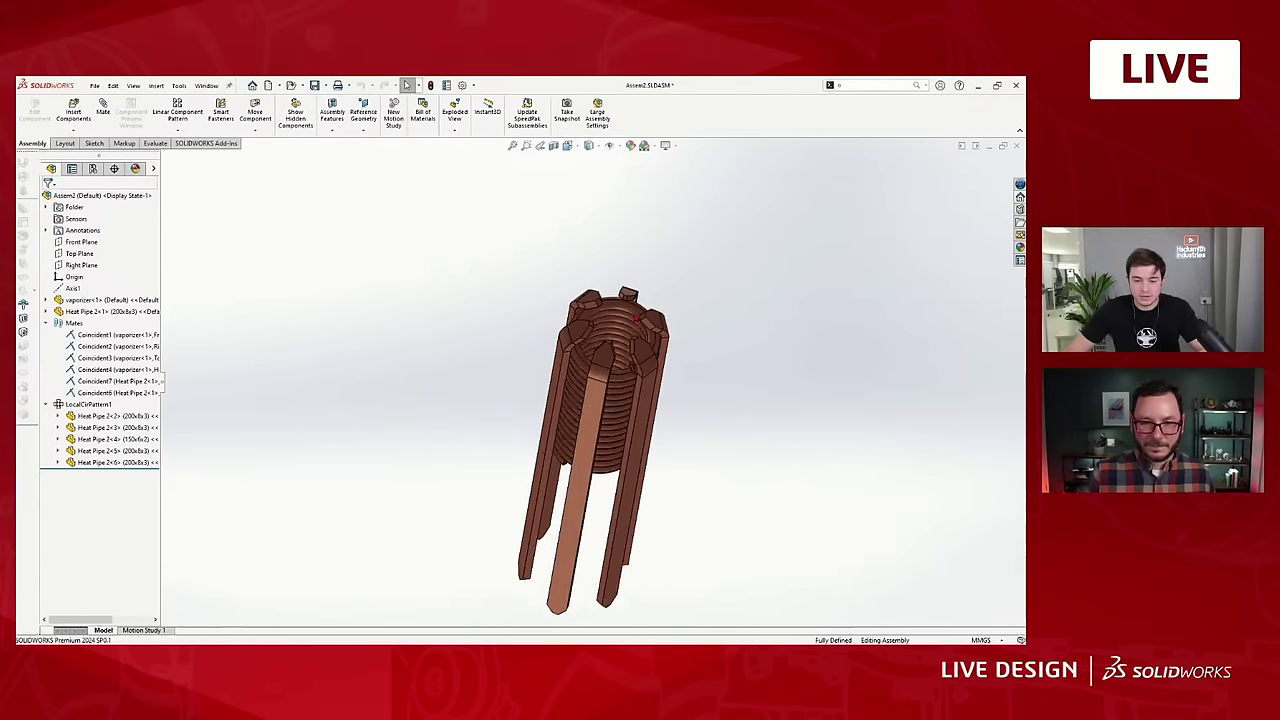
Set the patterned instance Heat Pipe 2<4> to the 200x8x3 configuration.
left_click(606, 302)
left_click(642, 236)
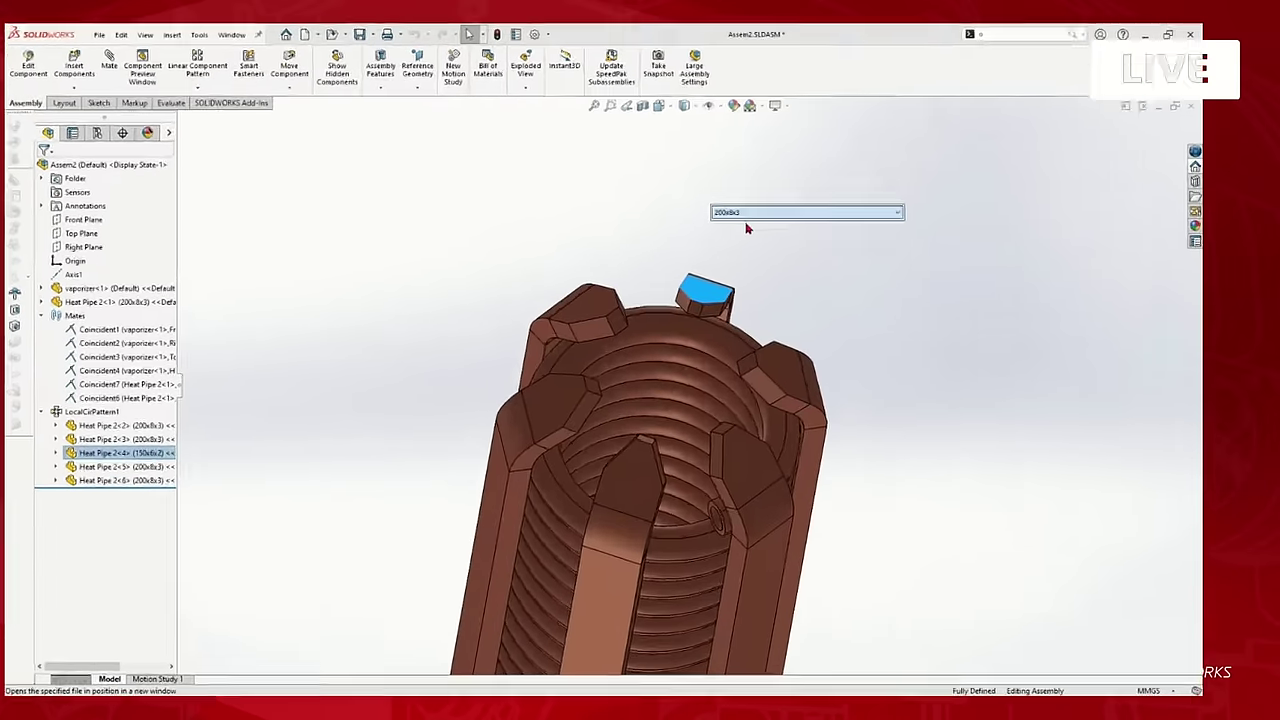
left_click(640, 253)
left_click(779, 237)
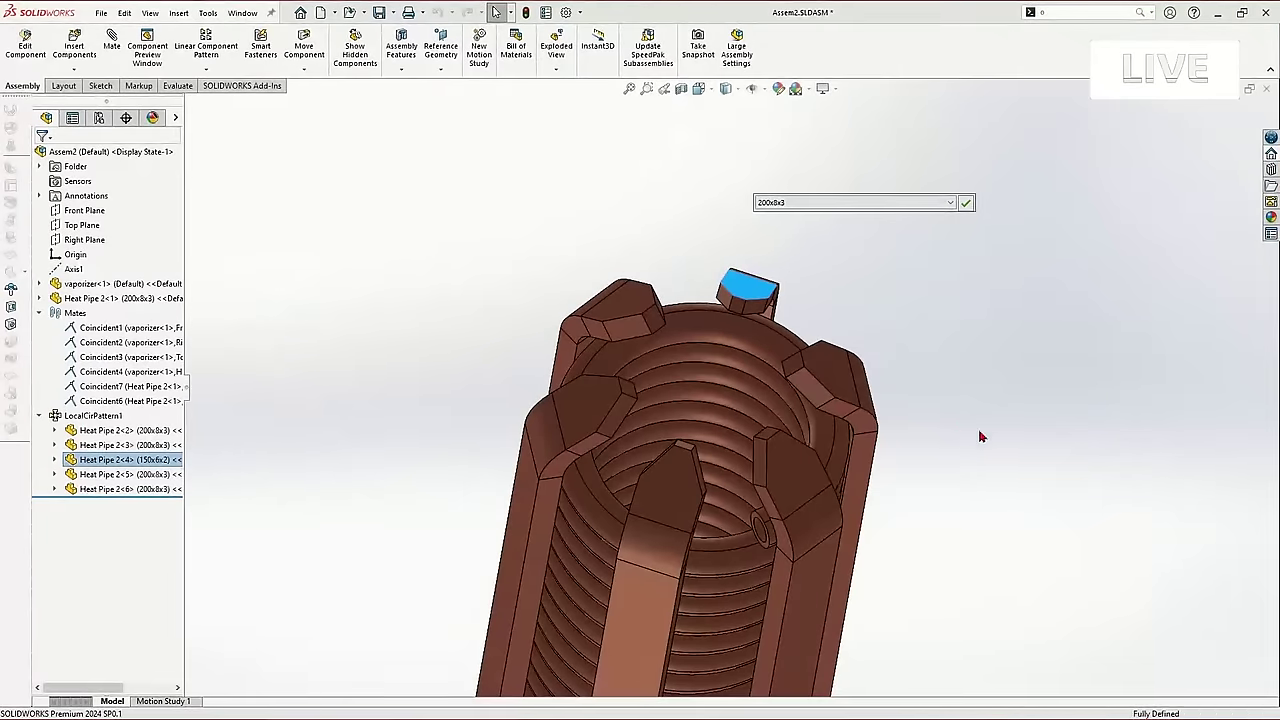
left_click(980, 436)
Edit LocalCirPattern1 so that it has 12 equally spaced heat pipe instances around Axis1.
scroll(894, 491, "down", 4)
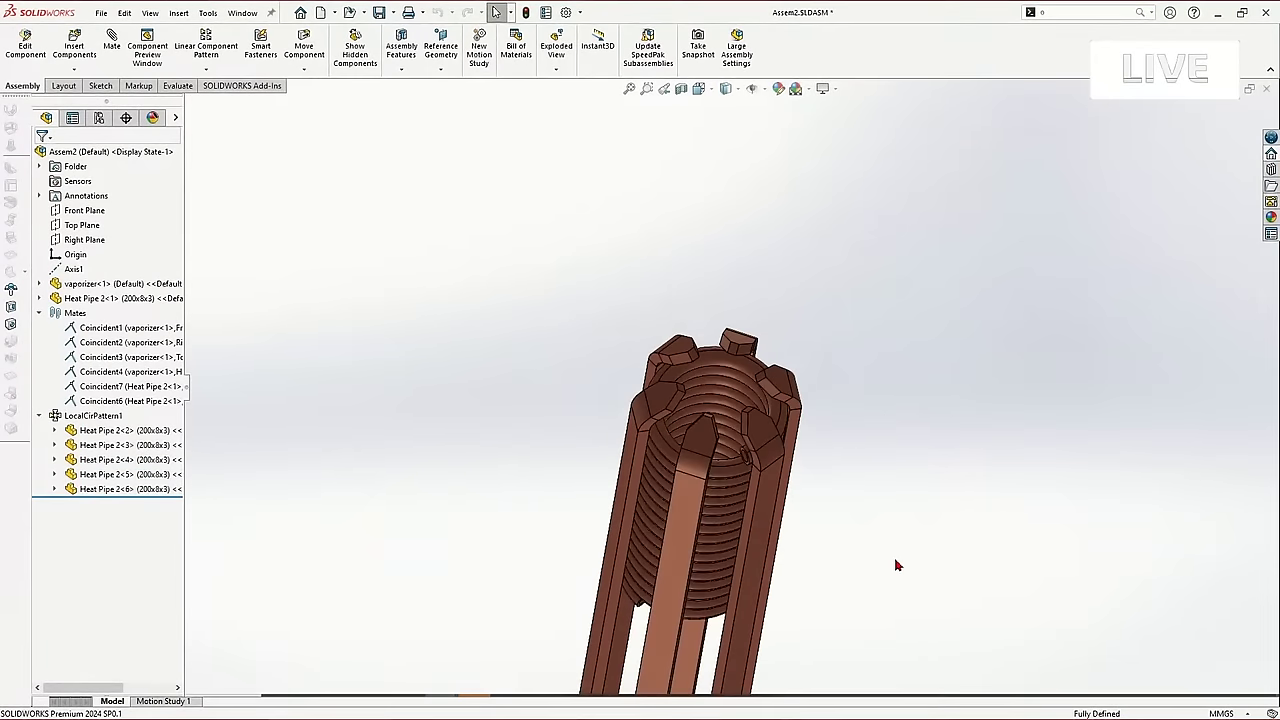
double_click(100, 418)
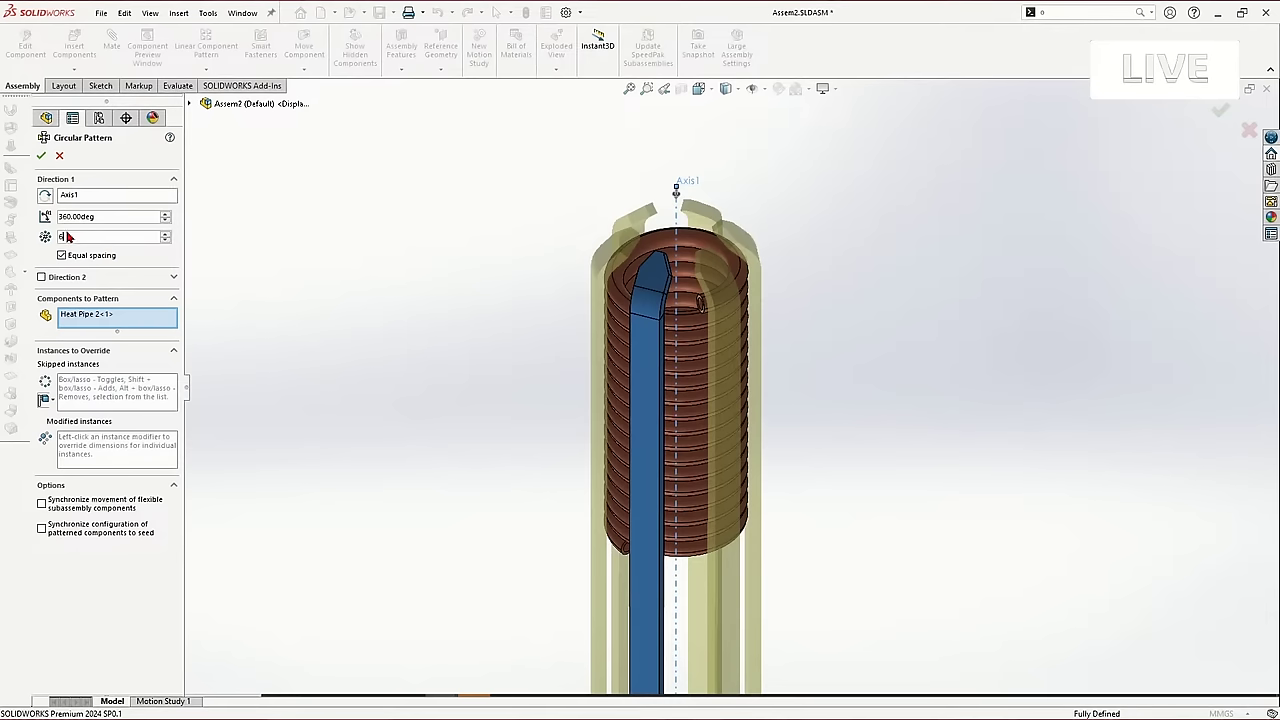
type("12")
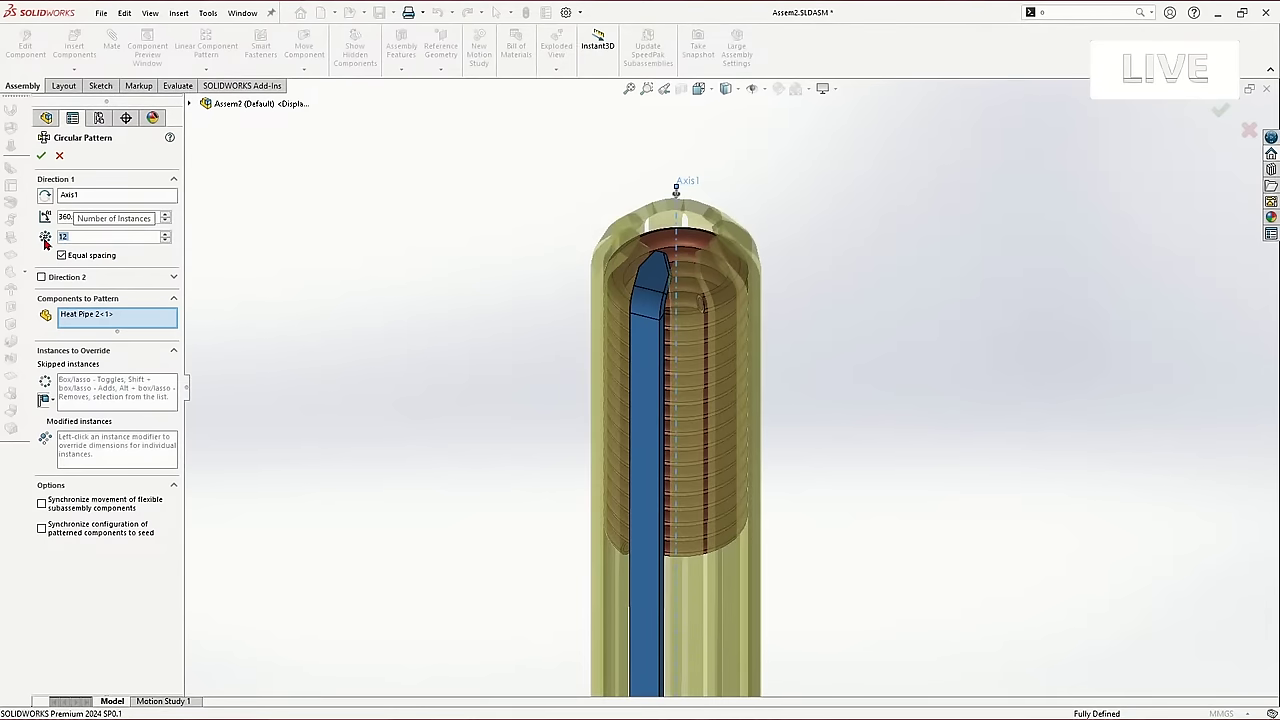
left_click(41, 157)
scroll(625, 346, "down", 3)
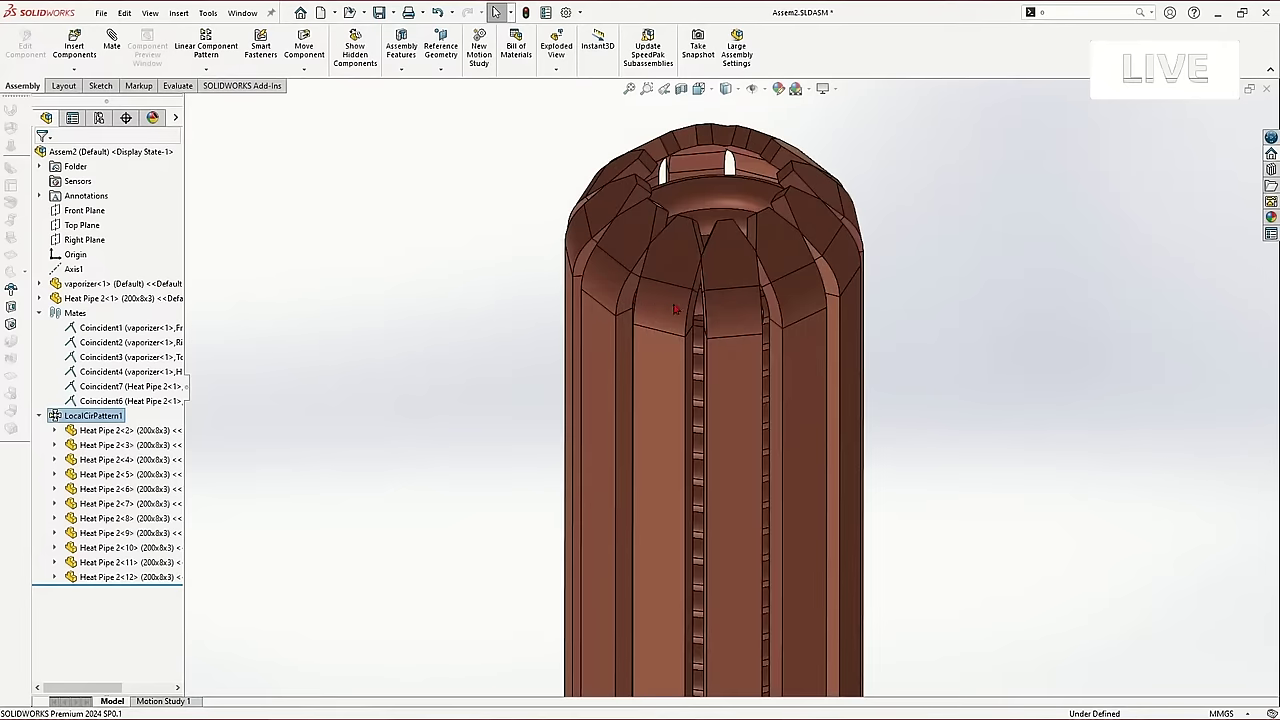
Set every other patterned pipe, Heat Pipe 2 instances 2, 4, 6, 8, 10 and 12, to the 150x6x2 configuration.
middle_click_drag(625, 346, 731, 328)
scroll(731, 328, "up", 2)
scroll(730, 328, "down", 4)
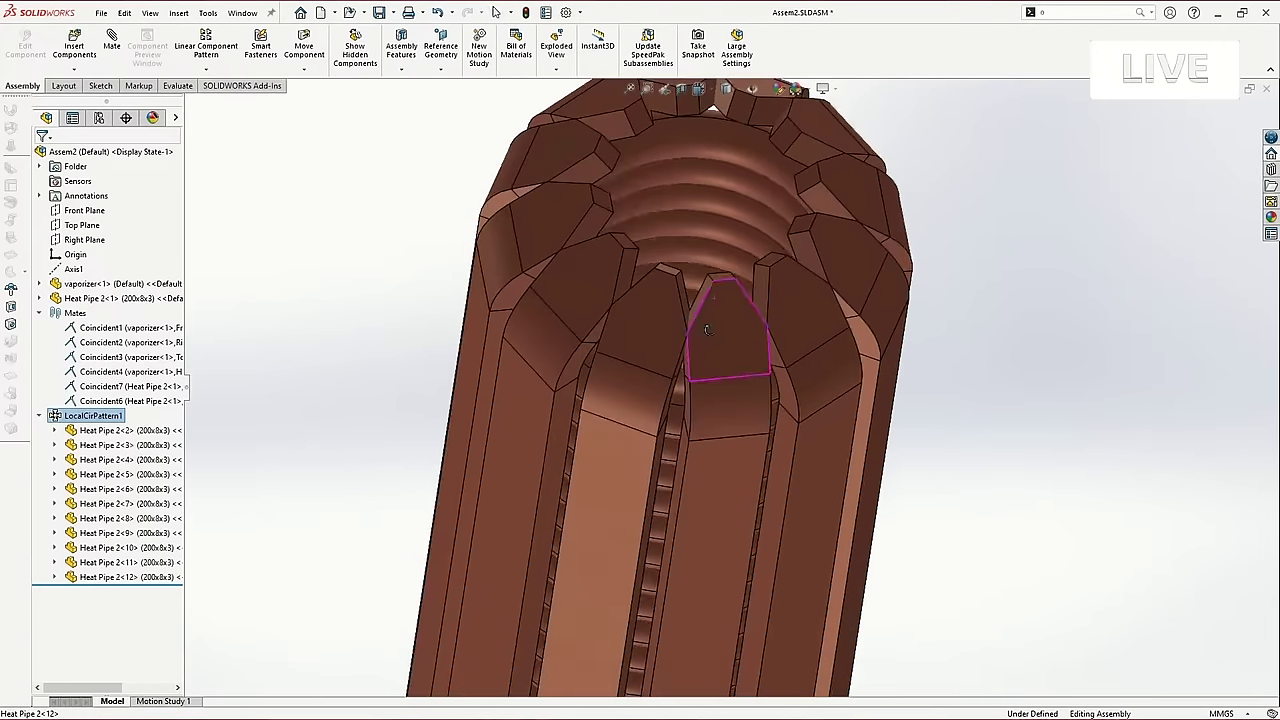
scroll(645, 358, "up", 1)
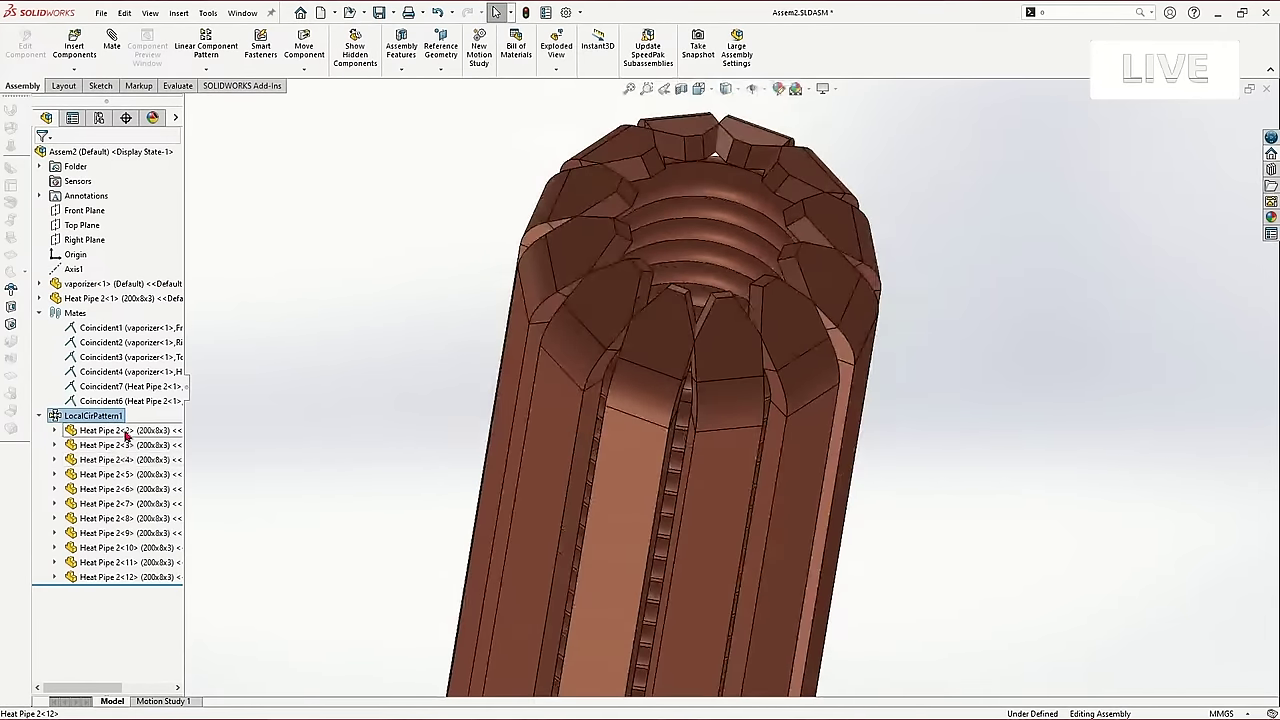
left_click(126, 433)
scroll(280, 463, "up", 2)
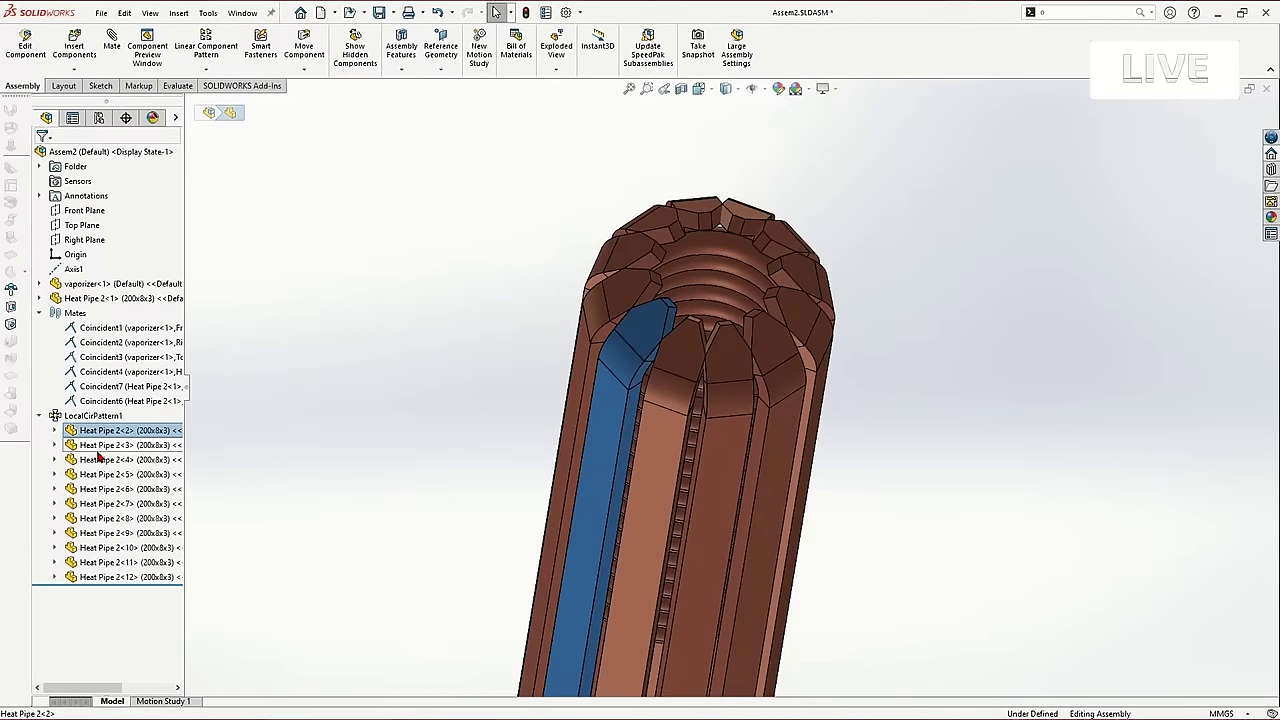
left_click(107, 489, "ctrl")
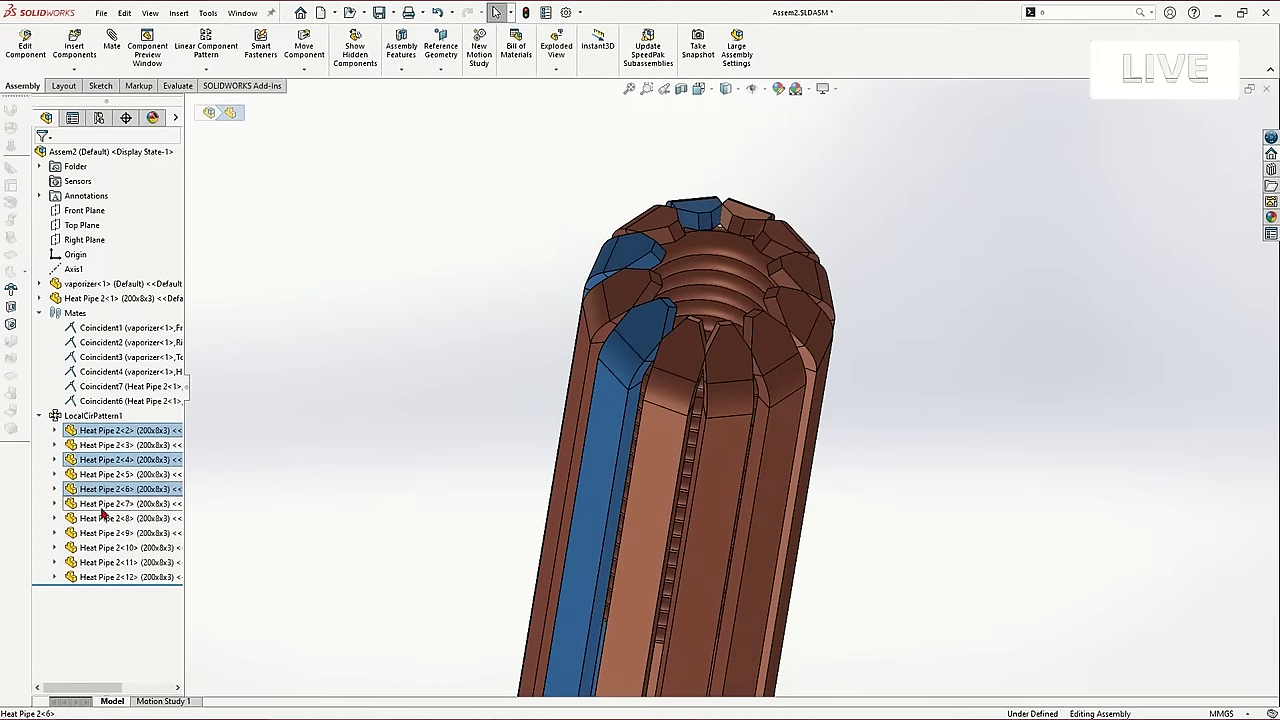
left_click(107, 518, "ctrl")
left_click(105, 547, "ctrl")
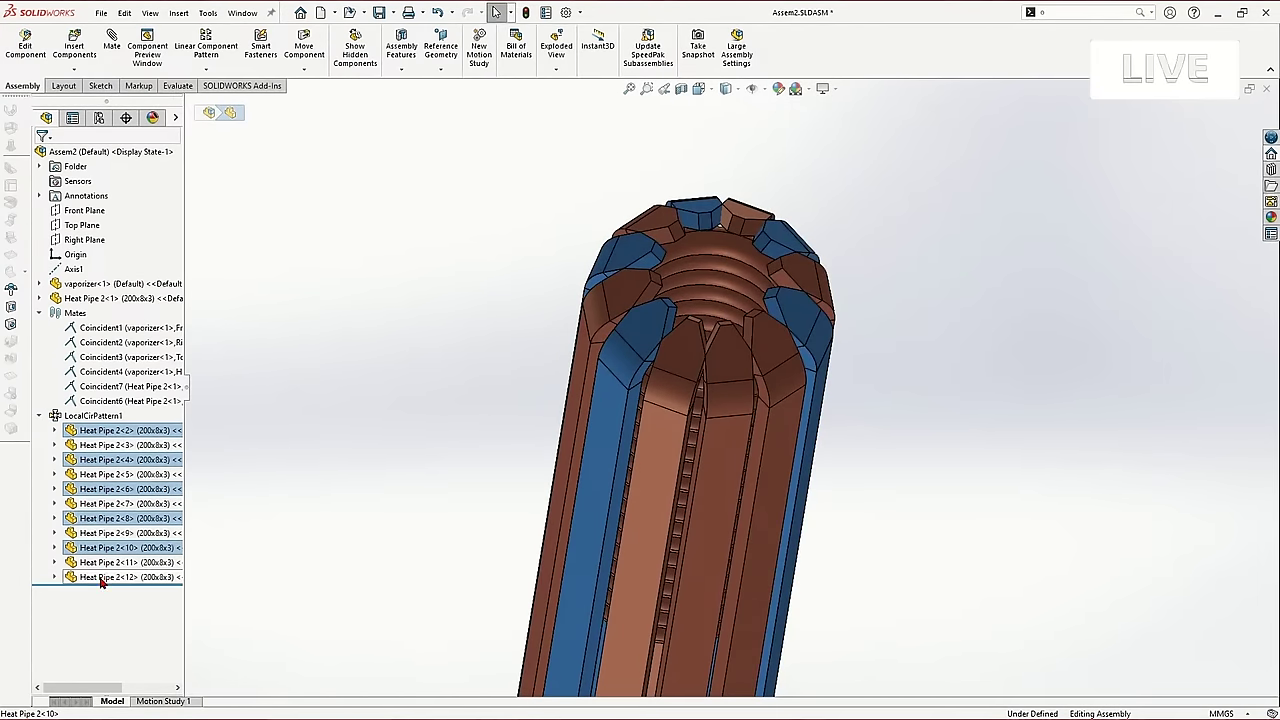
right_click(103, 580)
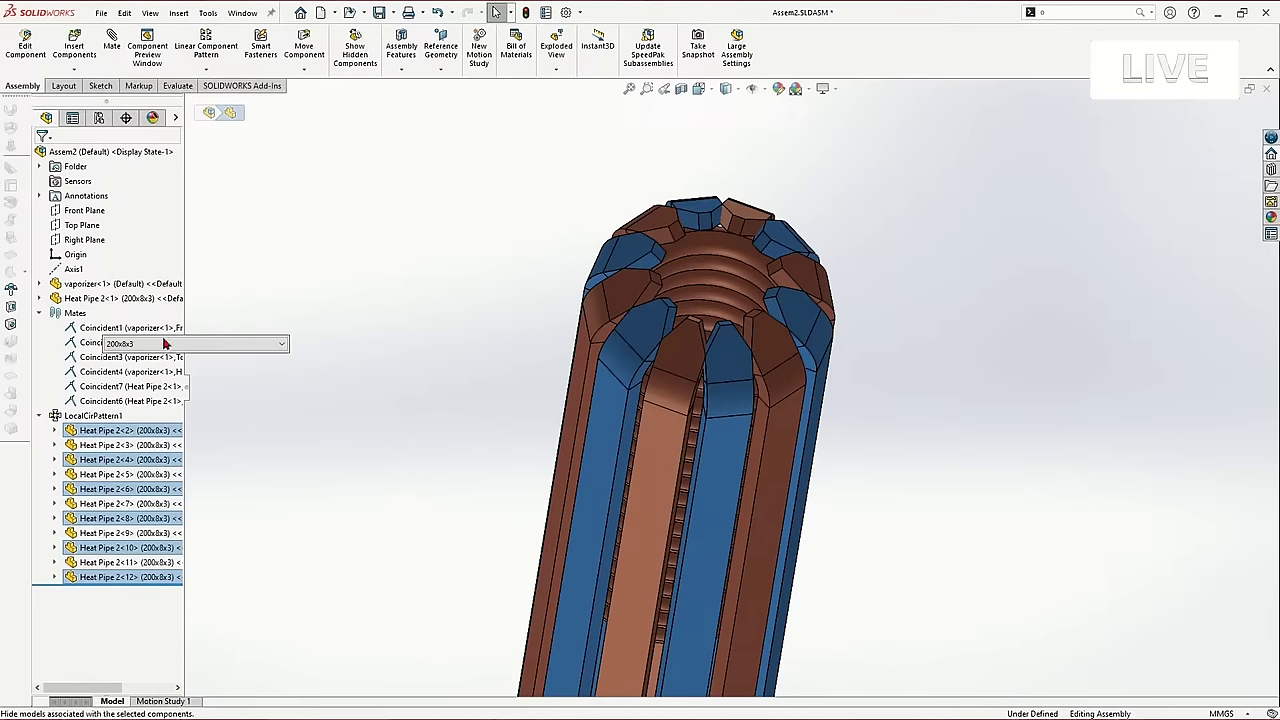
left_click(166, 343)
left_click(166, 358)
left_click(295, 345)
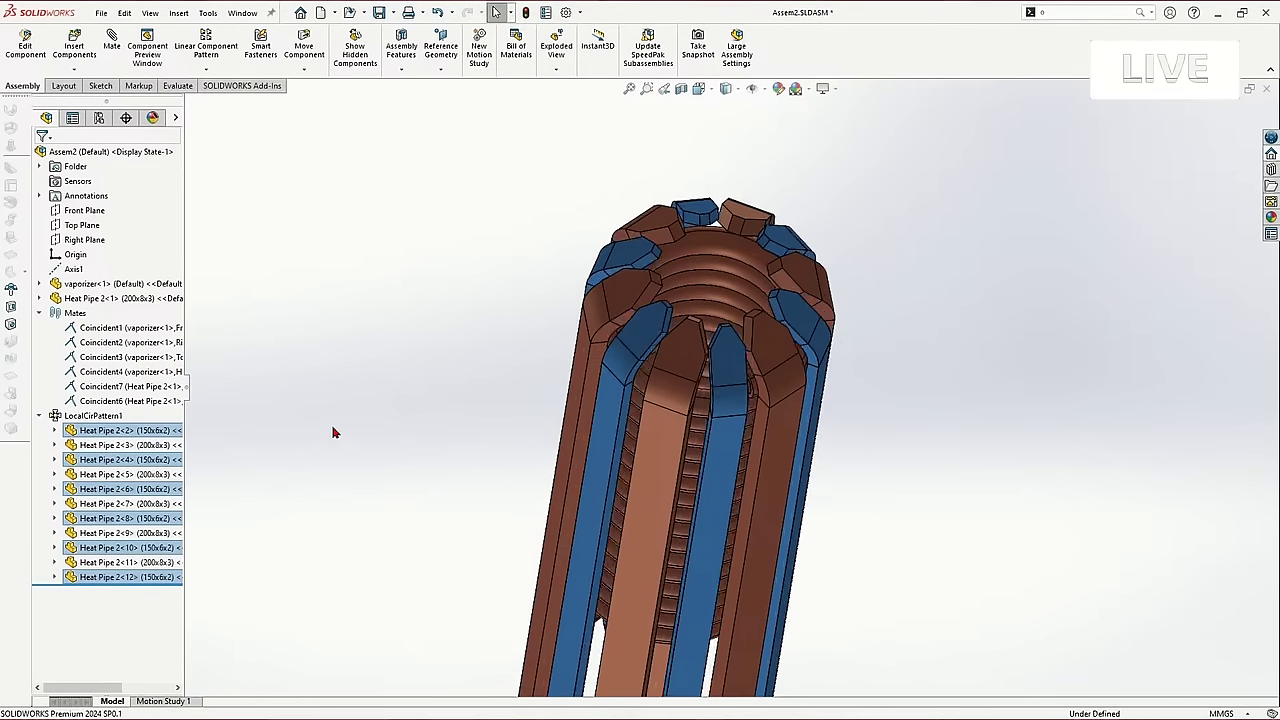
scroll(348, 435, "up", 1)
left_click(364, 441)
Collapse the circular pattern's instance list and examine the alternating large and small heat pipes from both ends of the assembly.
middle_click_drag(364, 441, 760, 330)
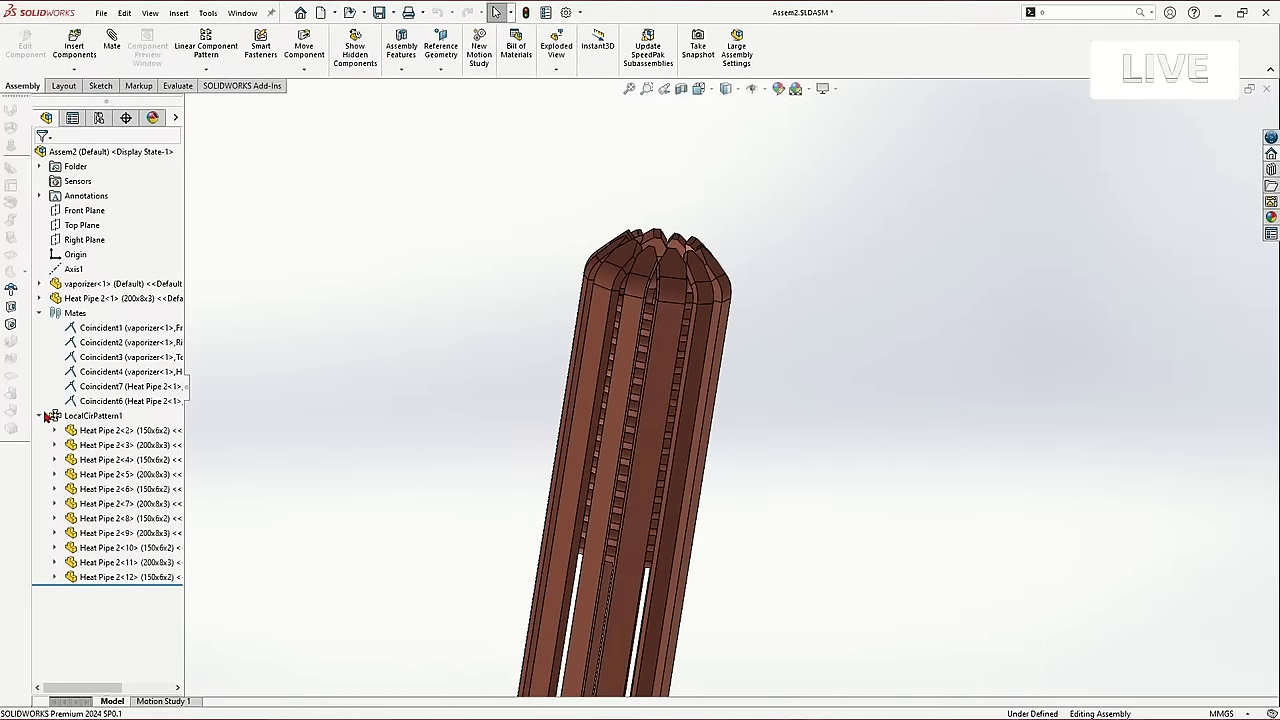
left_click(40, 416)
middle_click_drag(697, 232, 720, 480)
scroll(675, 268, "down", 4)
scroll(675, 268, "up", 3)
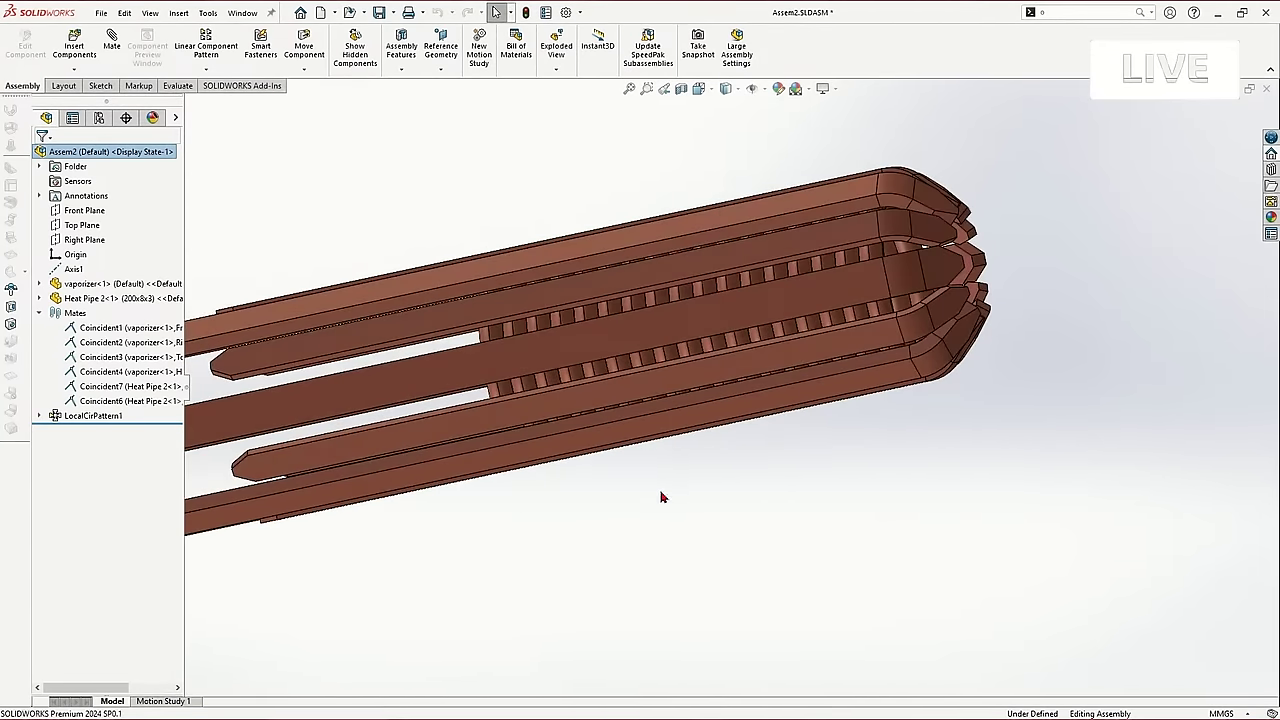
scroll(677, 390, "up", 2)
middle_click_drag(645, 429, 702, 470)
scroll(463, 358, "down", 2)
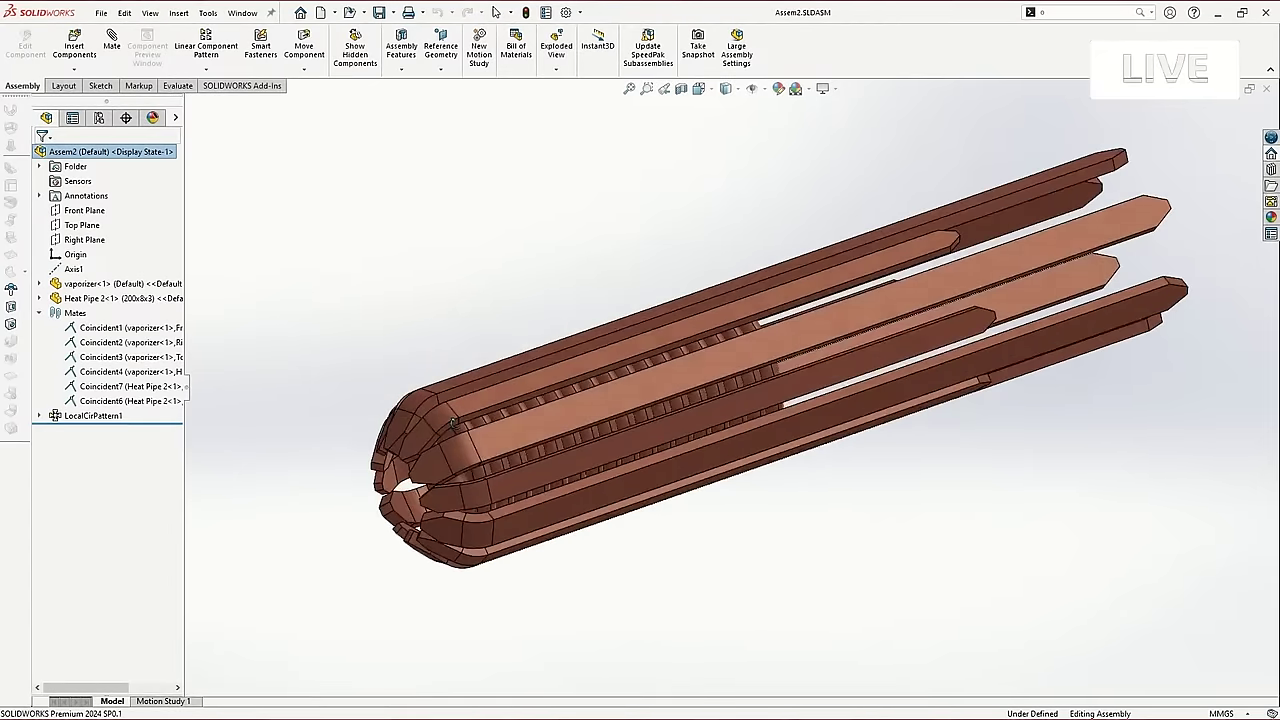